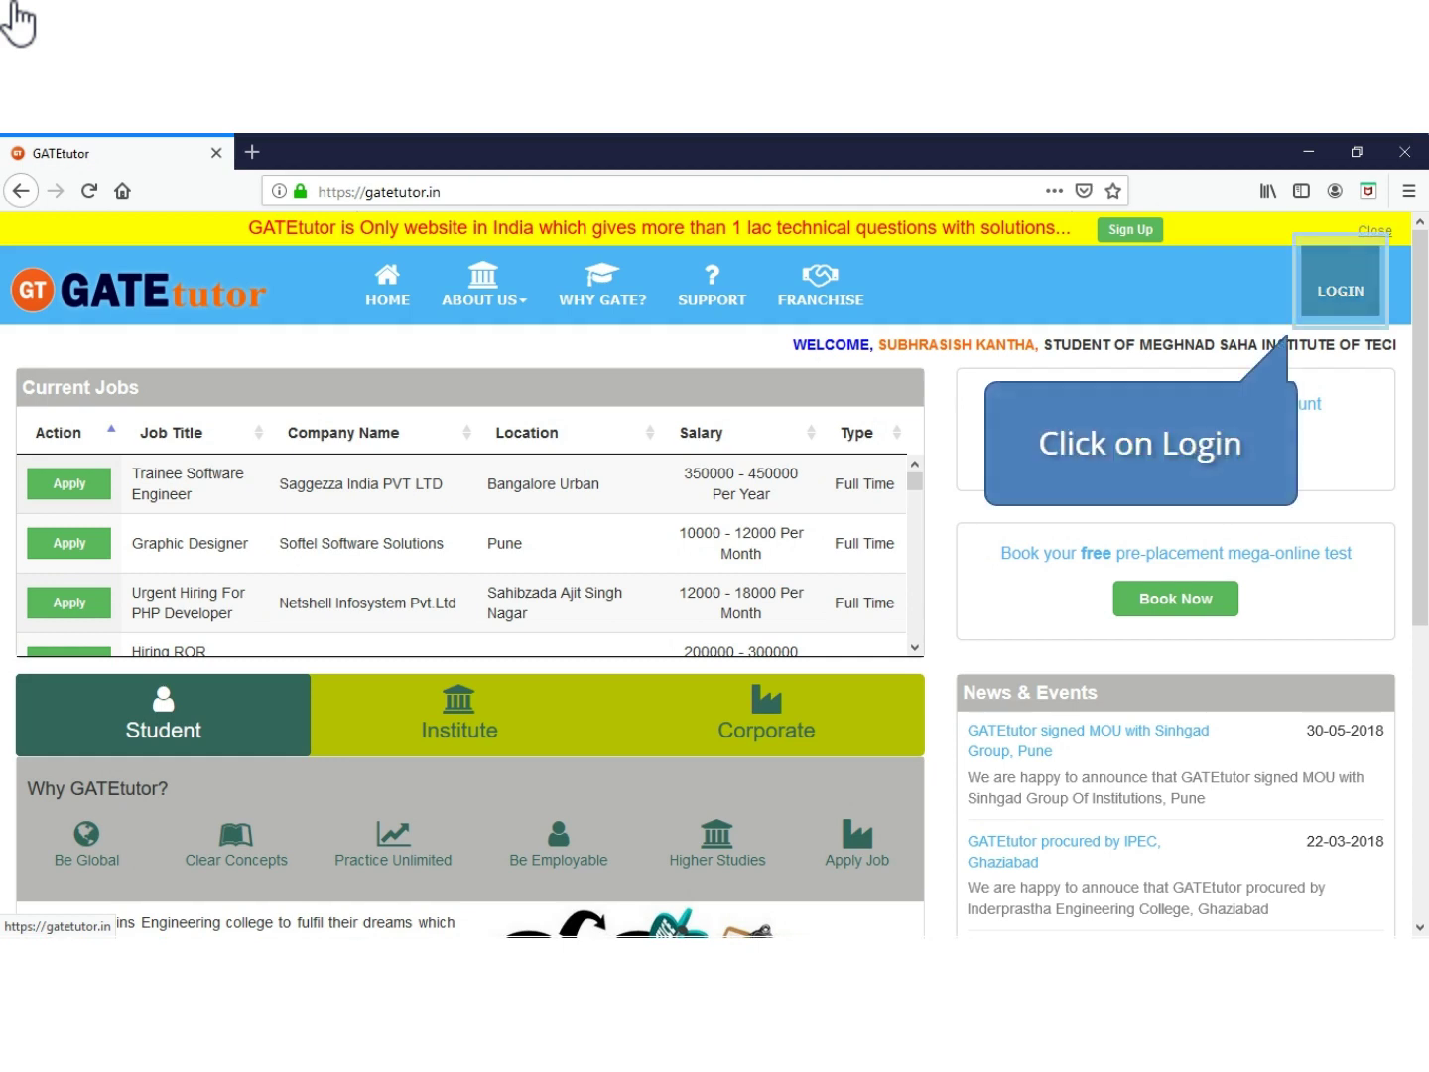
Open the sign-in form and fill in the saved institute e-mail address
left_click(1336, 299)
left_click(597, 434)
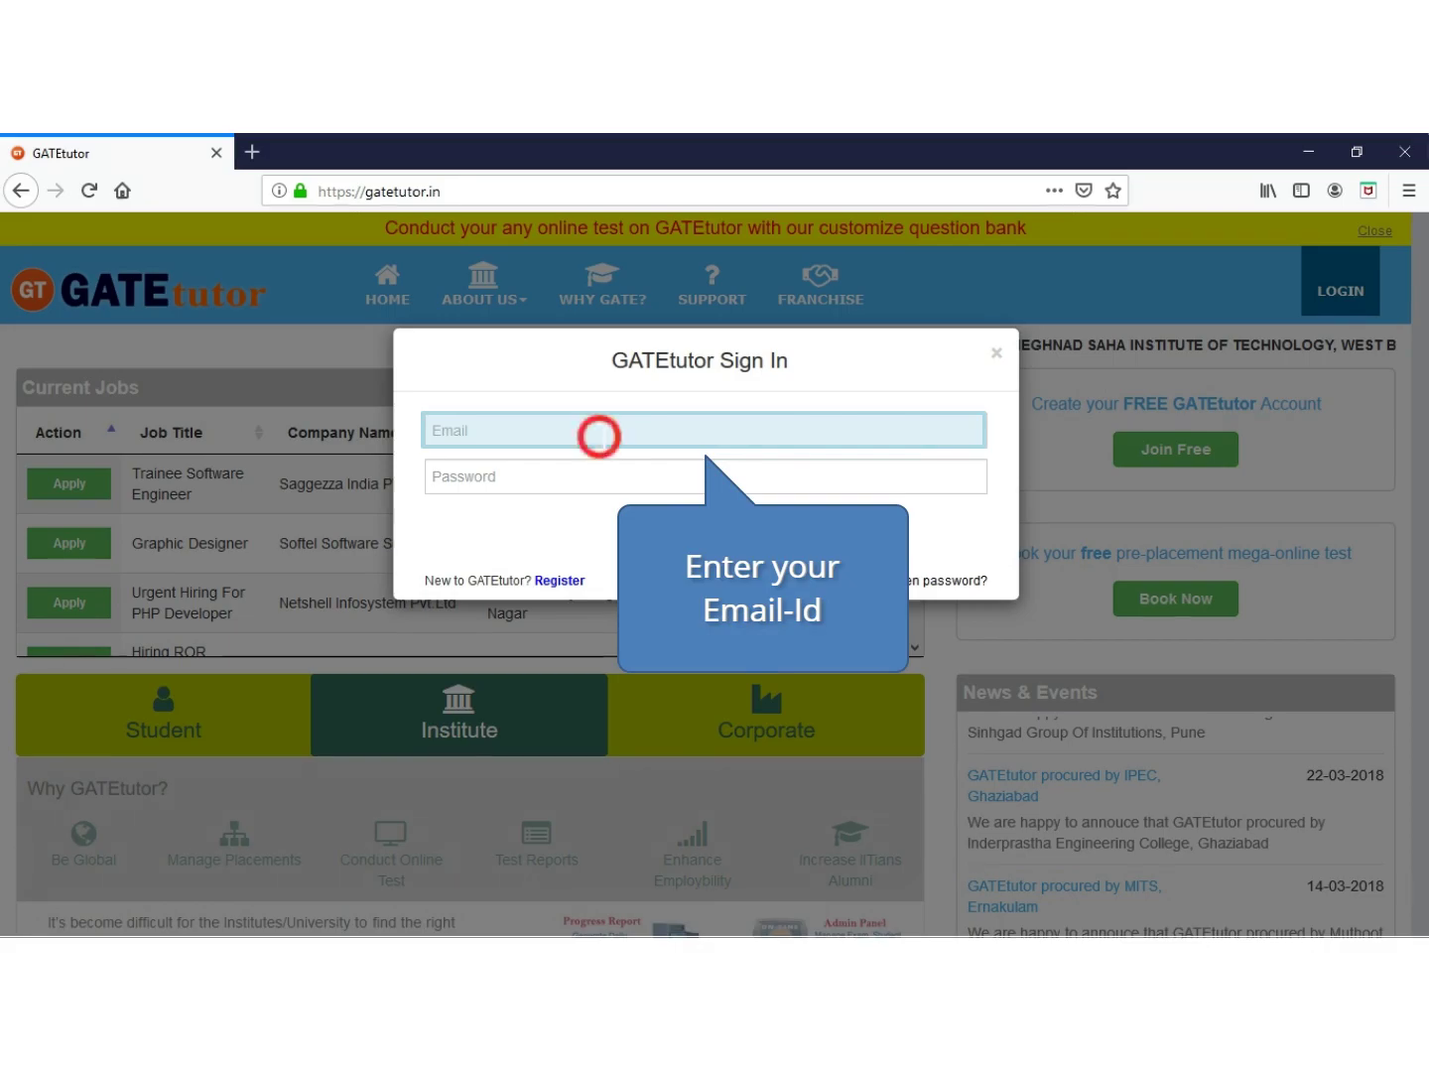
type("pr")
left_click(531, 461)
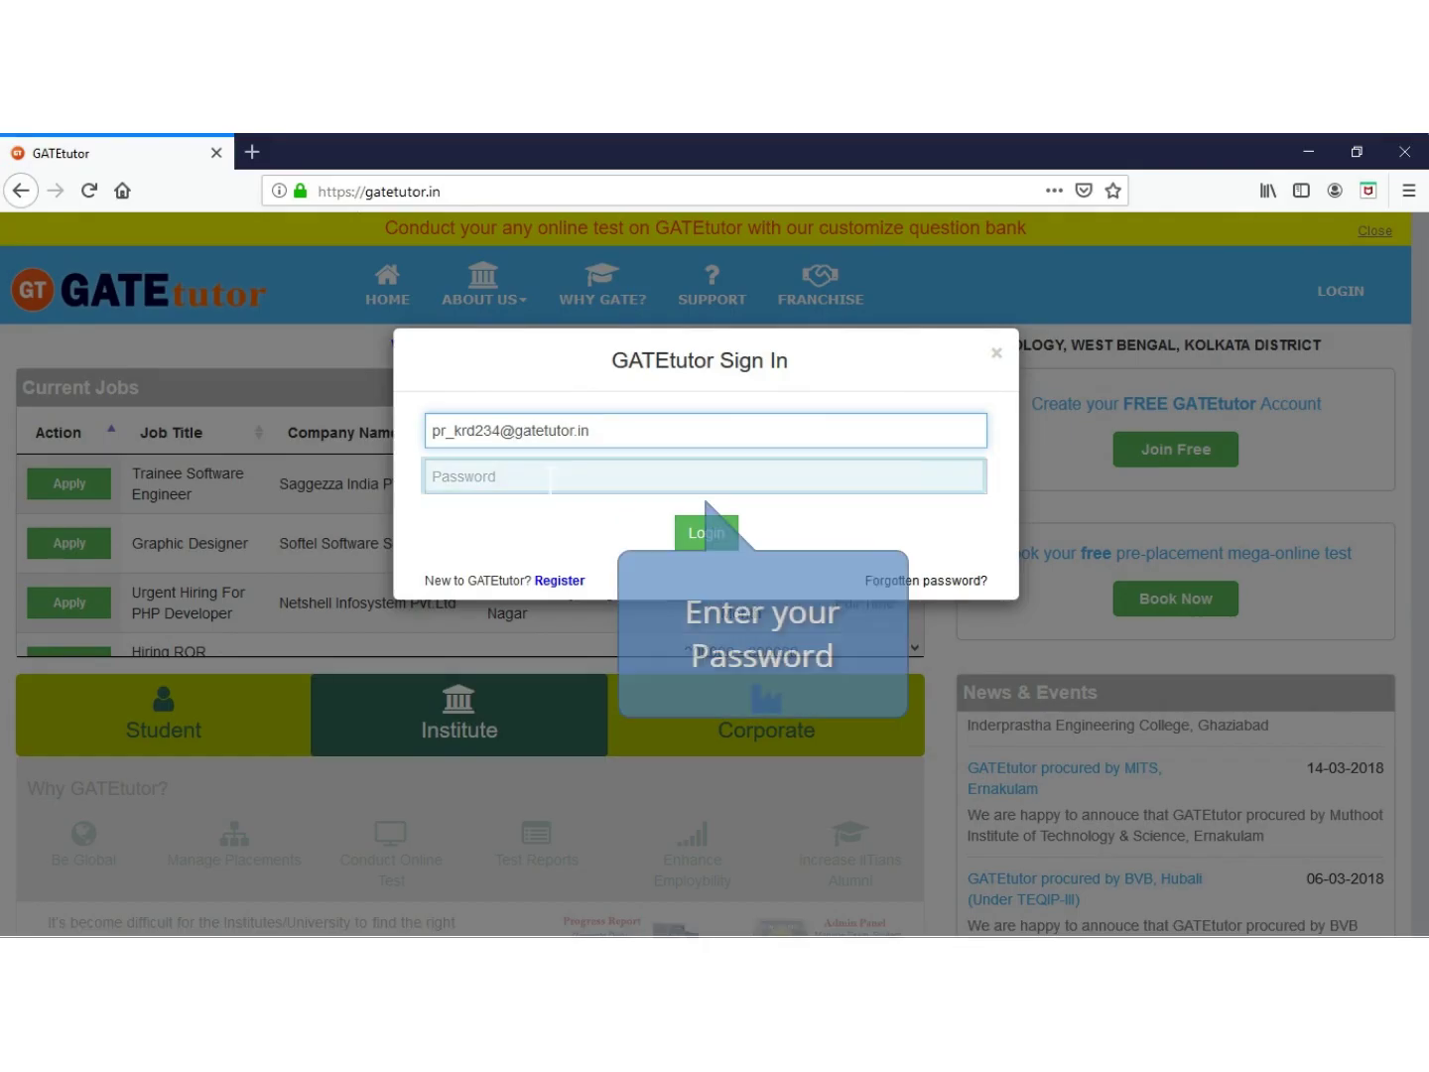
Enter the account password and submit the login
left_click(494, 475)
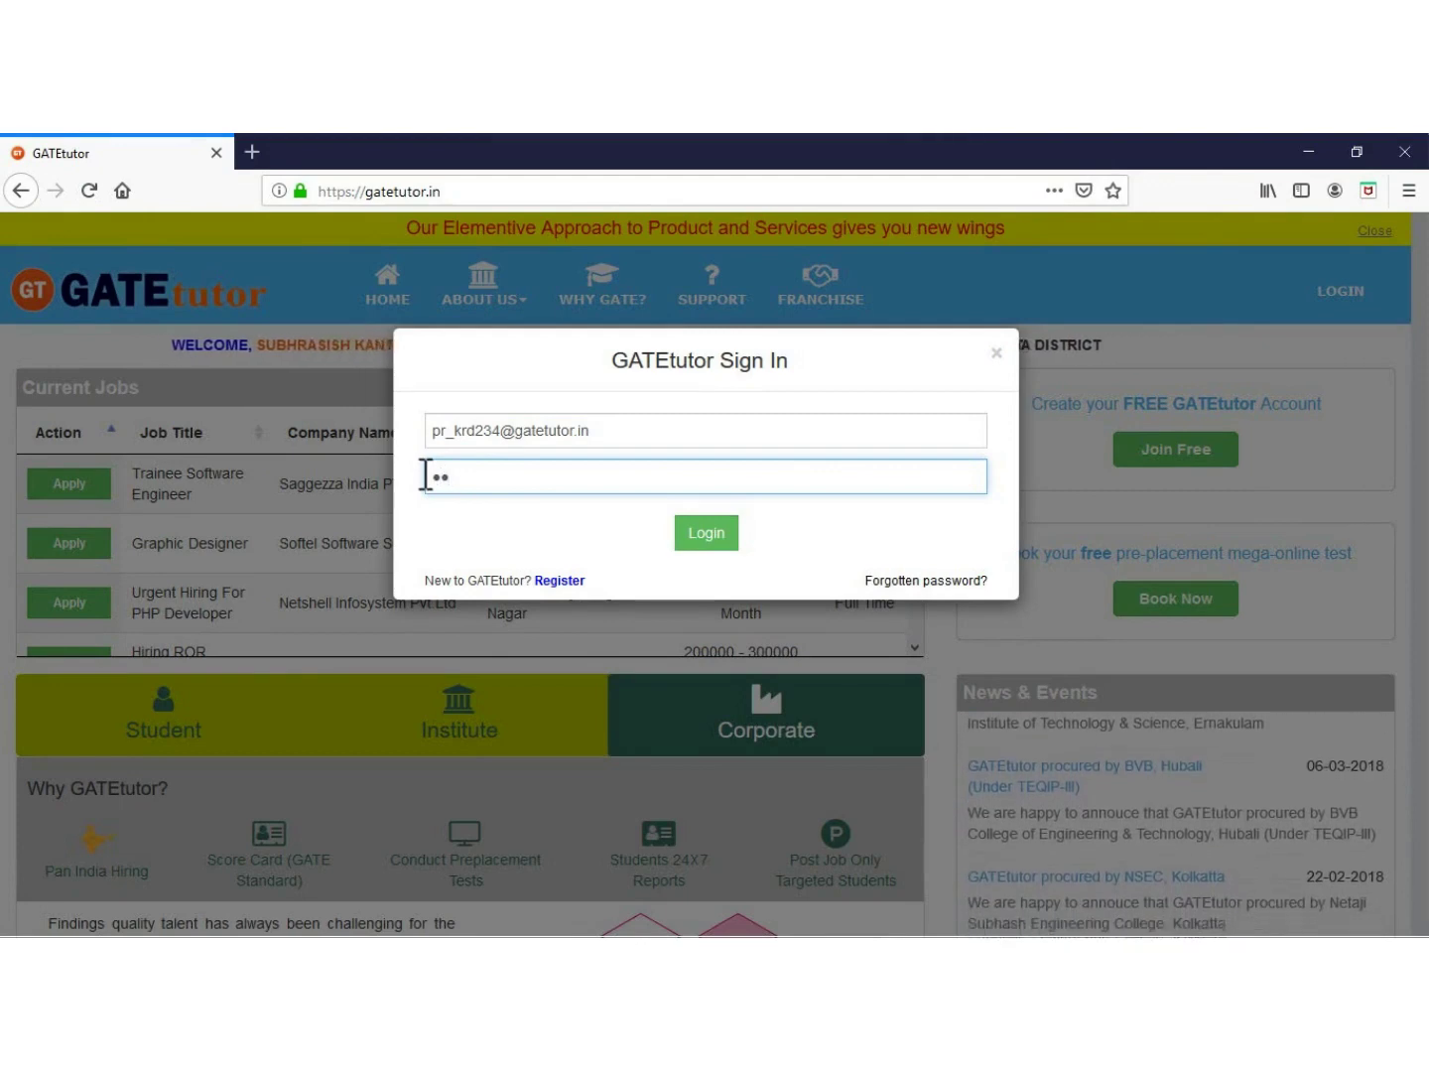
key("BackSpace")
key("BackSpace")
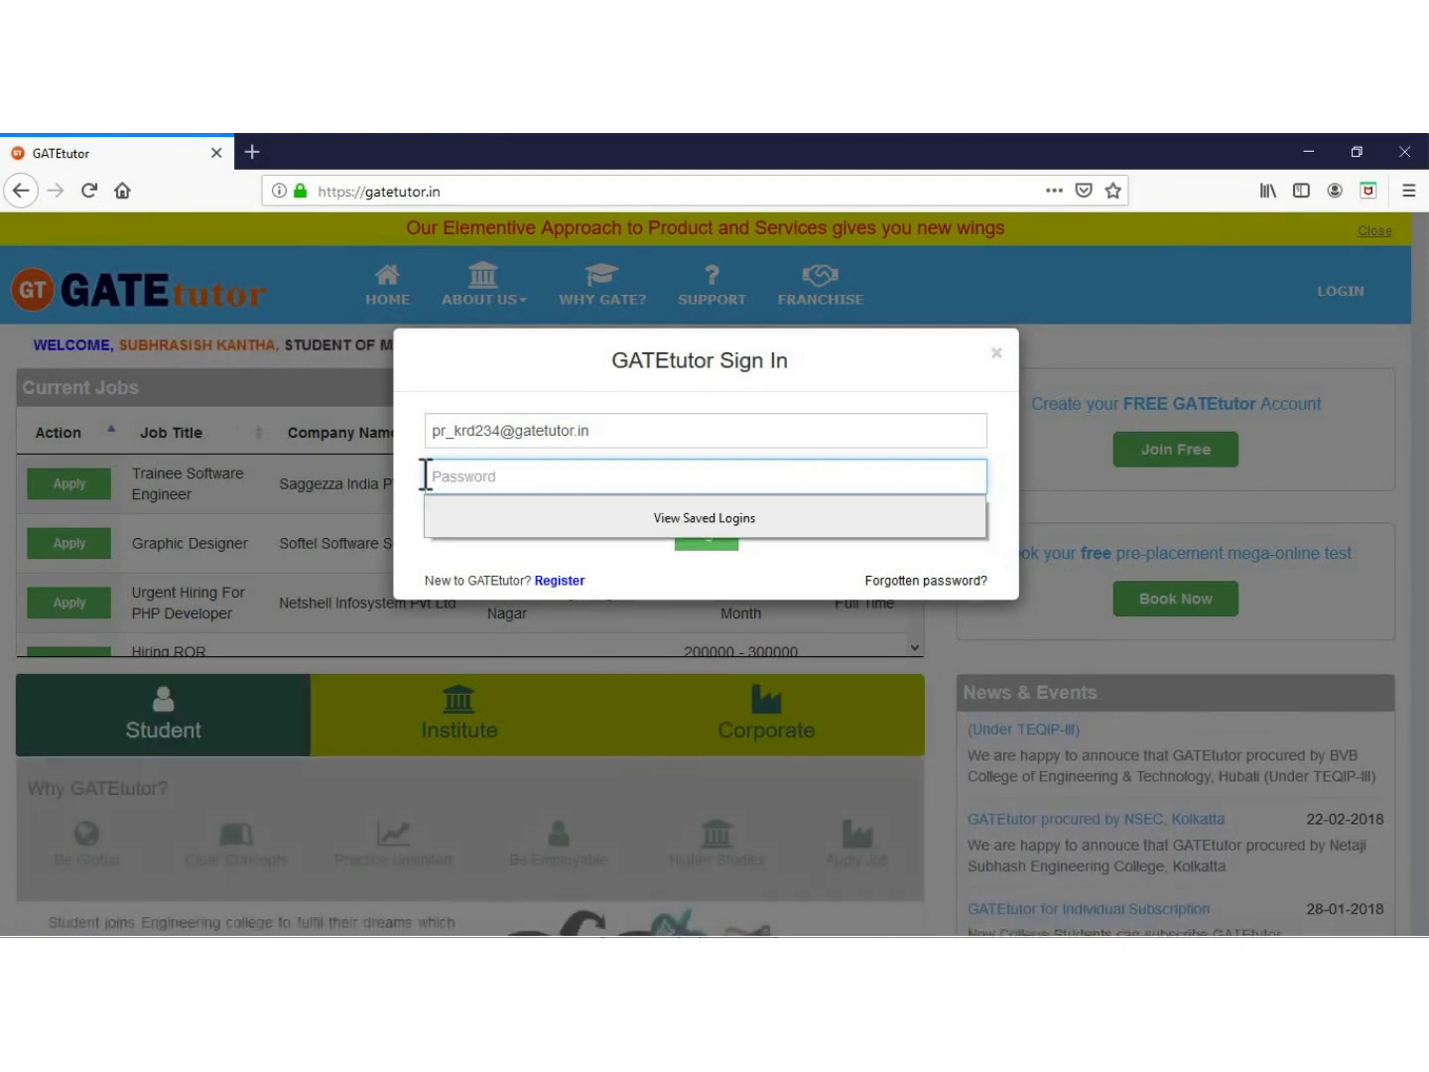
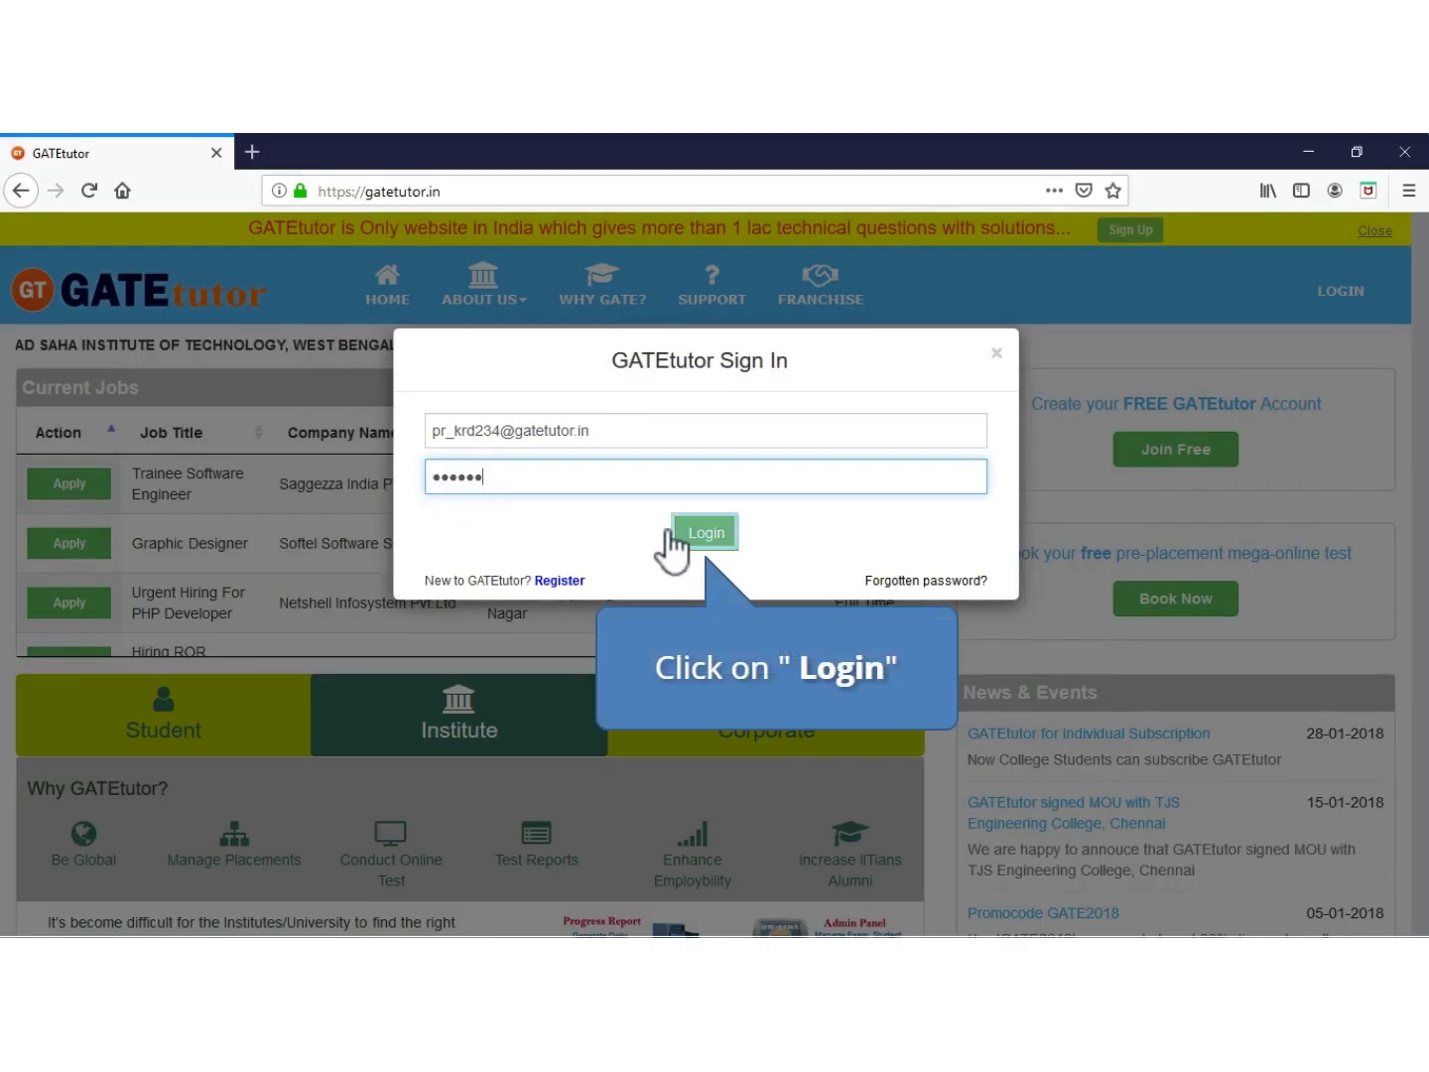
left_click(706, 532)
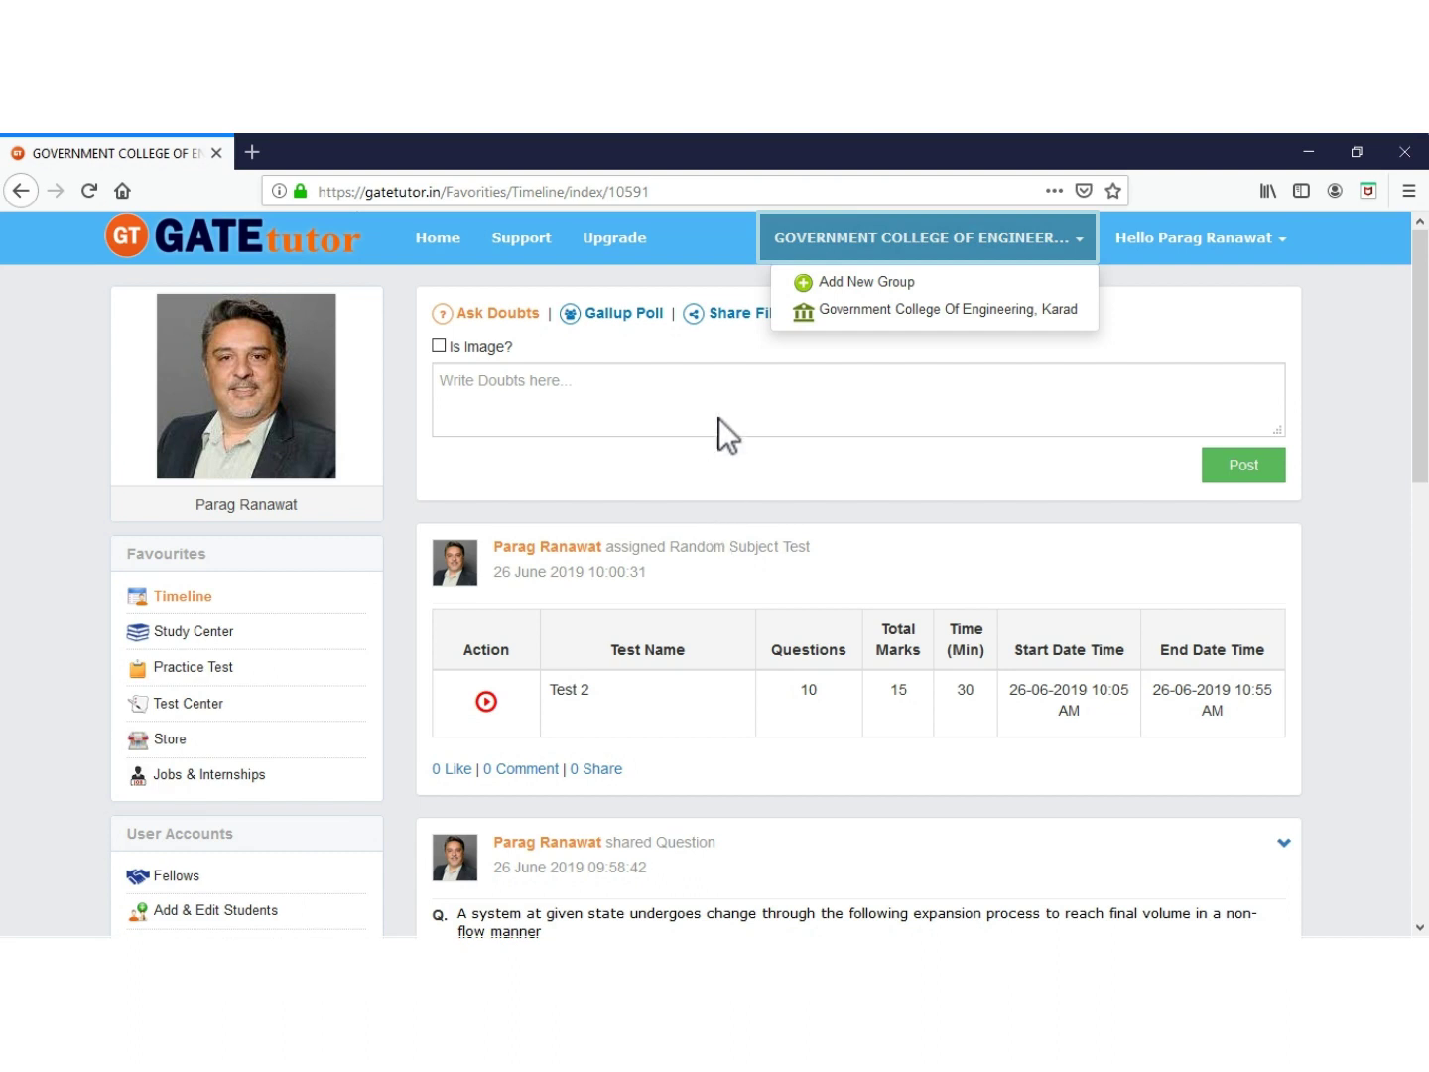
Expand the college group dropdown and scroll the Timeline down to Test Settings
left_click(923, 245)
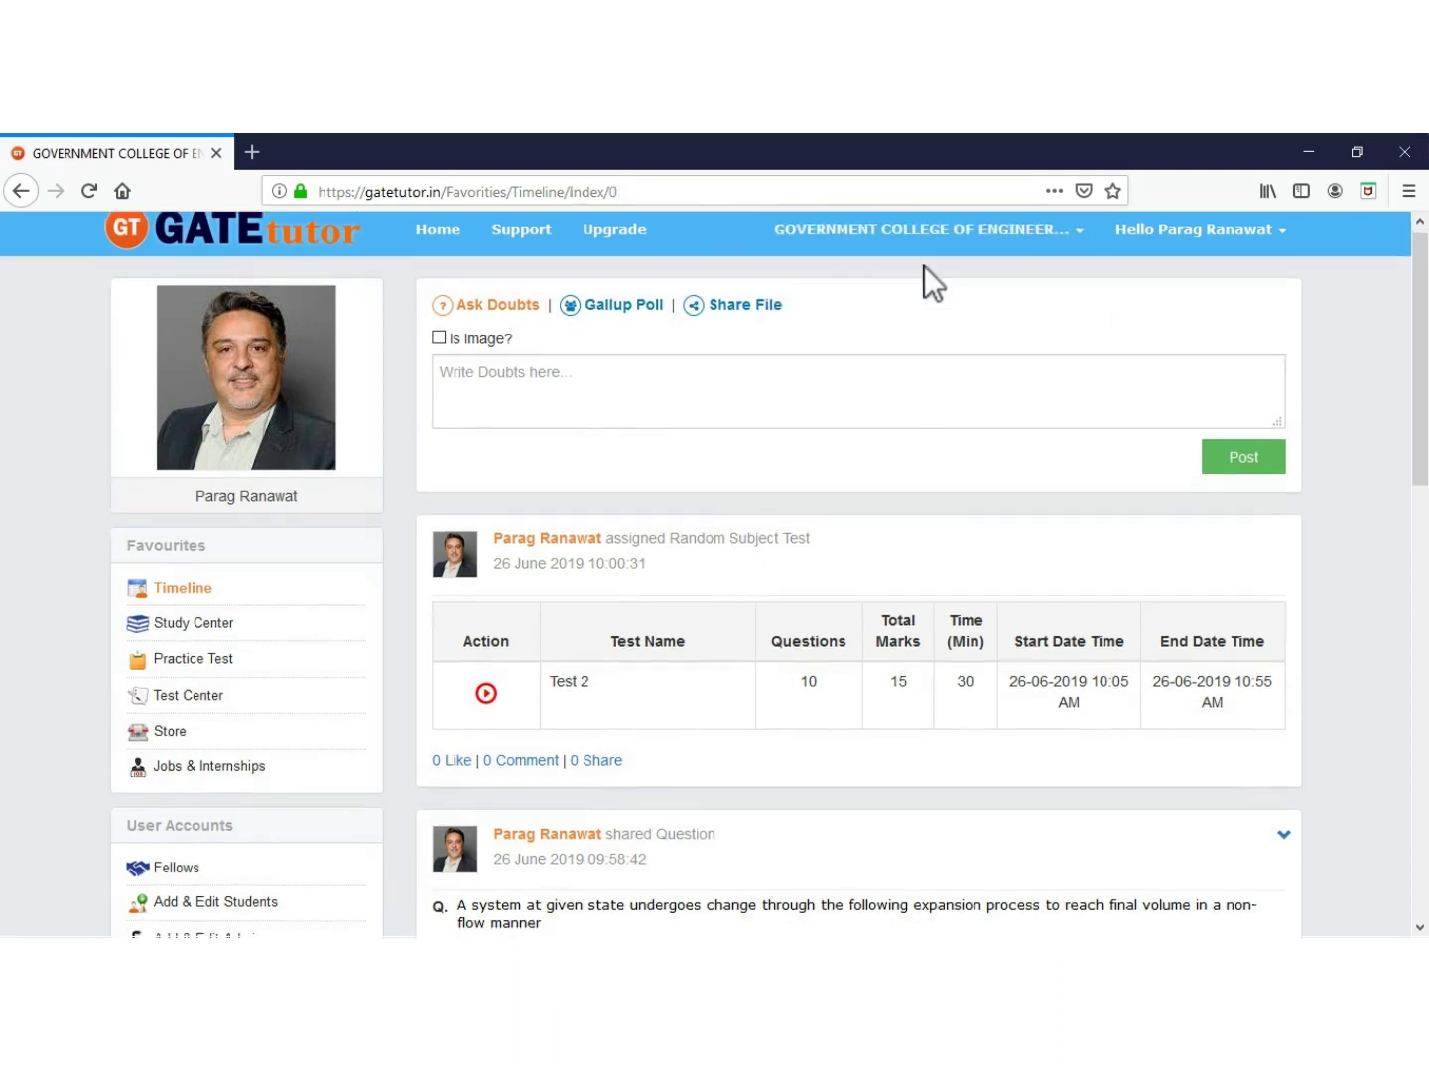
scroll(865, 478, "down", 3)
scroll(716, 538, "down", 3)
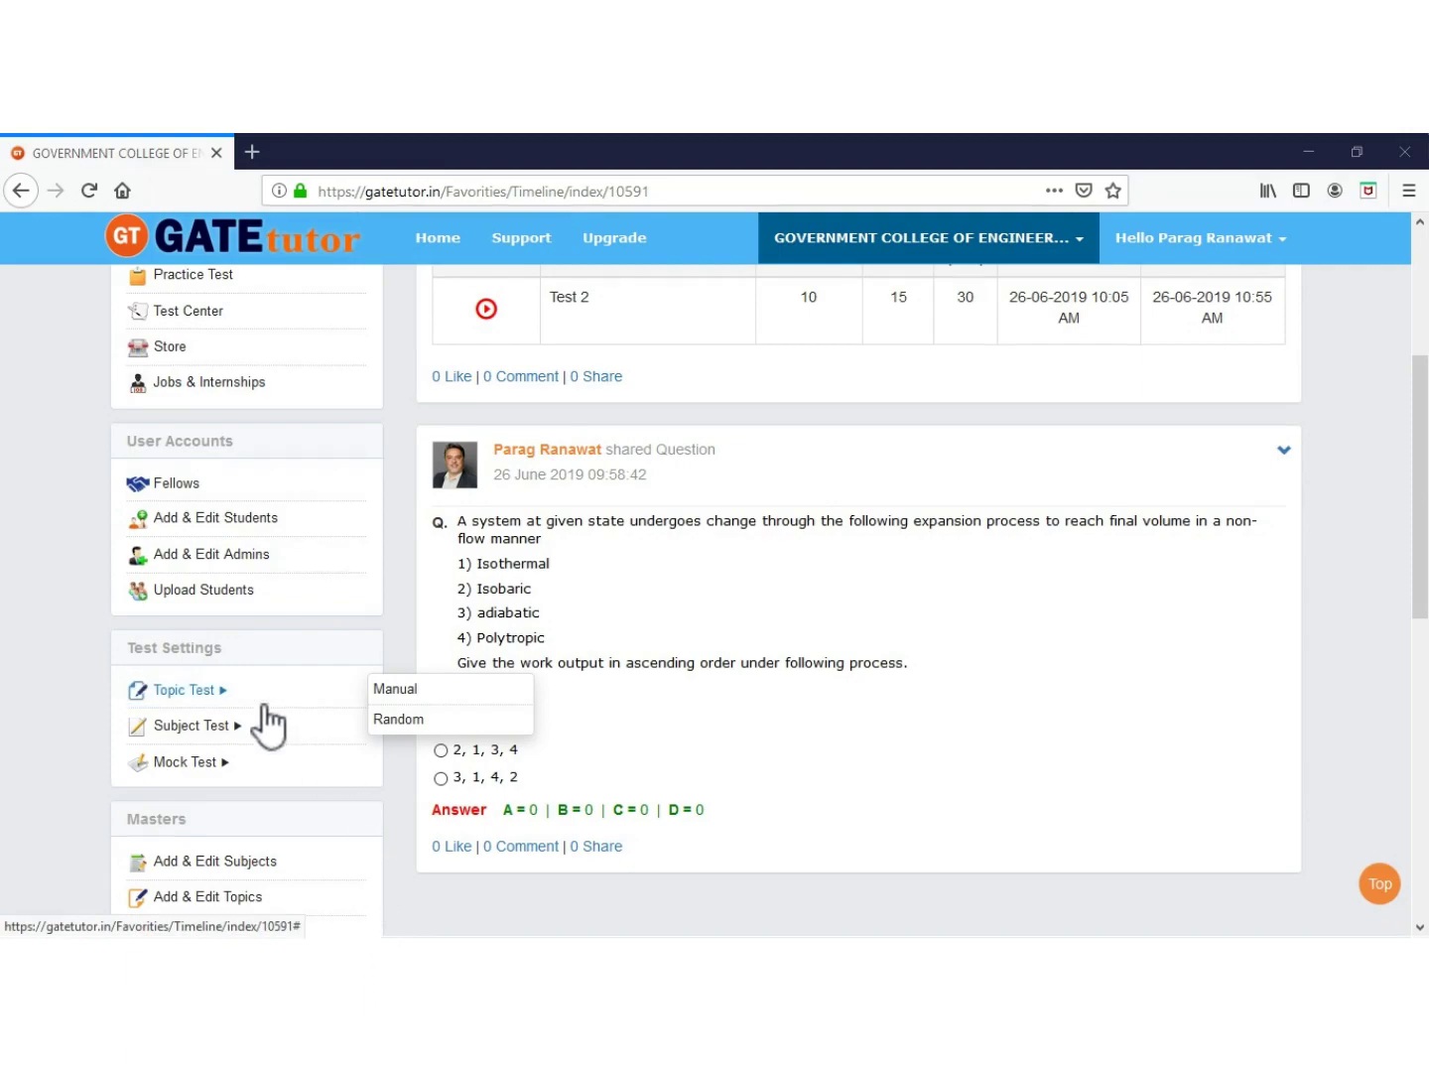
Browse the Topic, Mock and Subject Test menus, ending on Subject Test's Manual/Random submenu
left_click(200, 690)
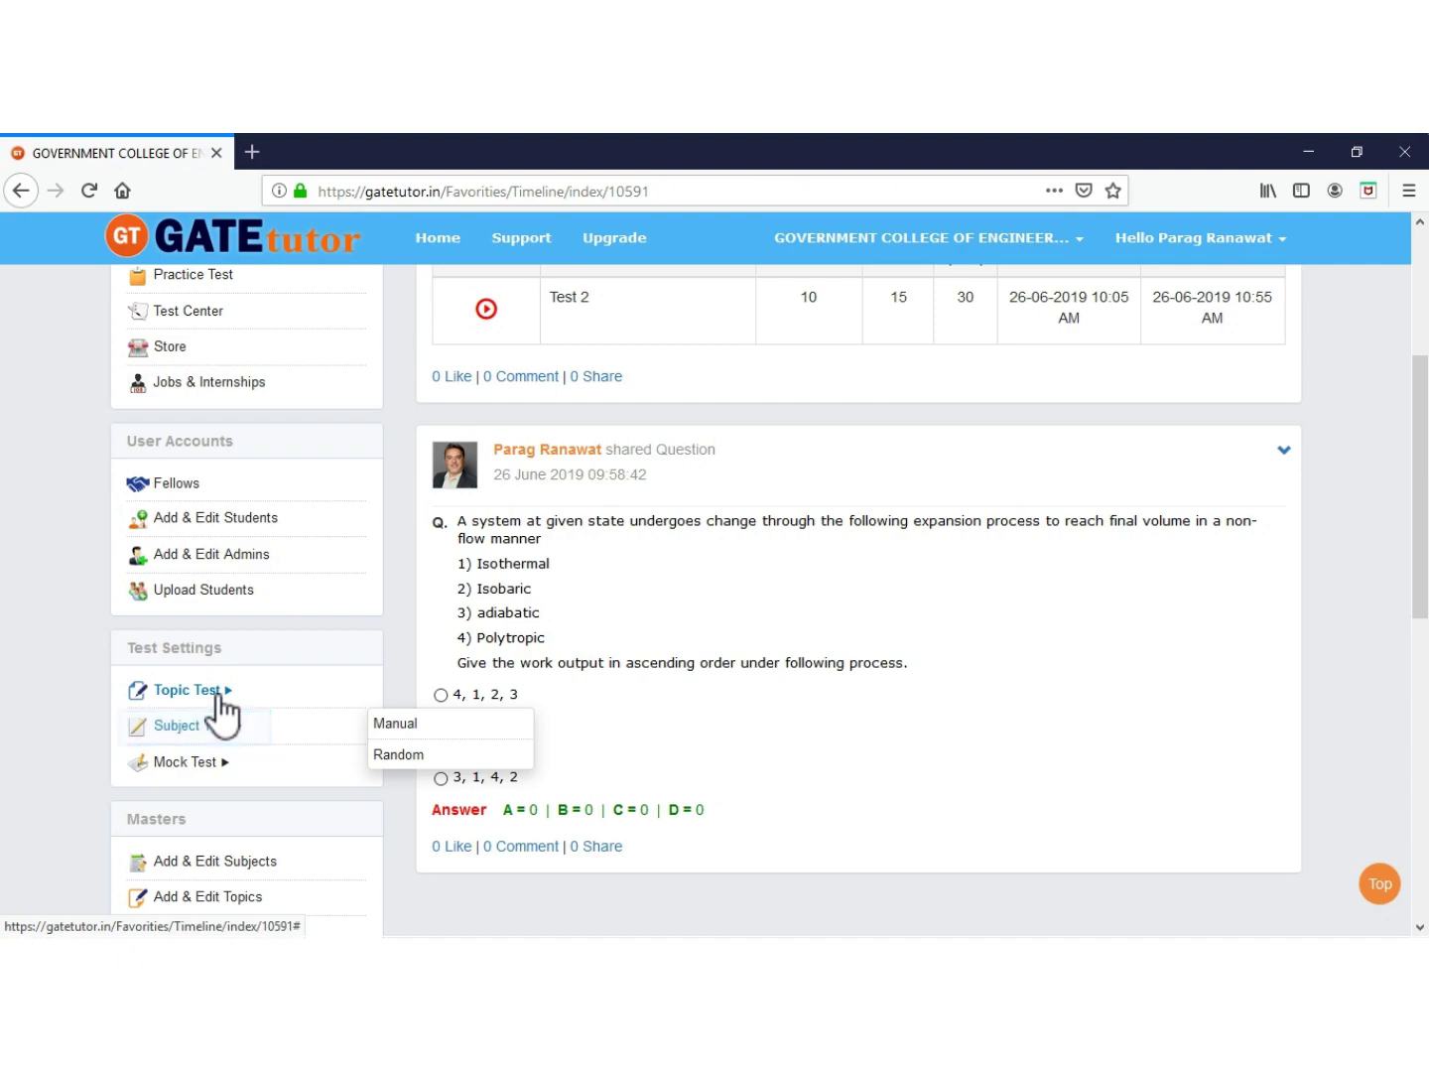
left_click(199, 729)
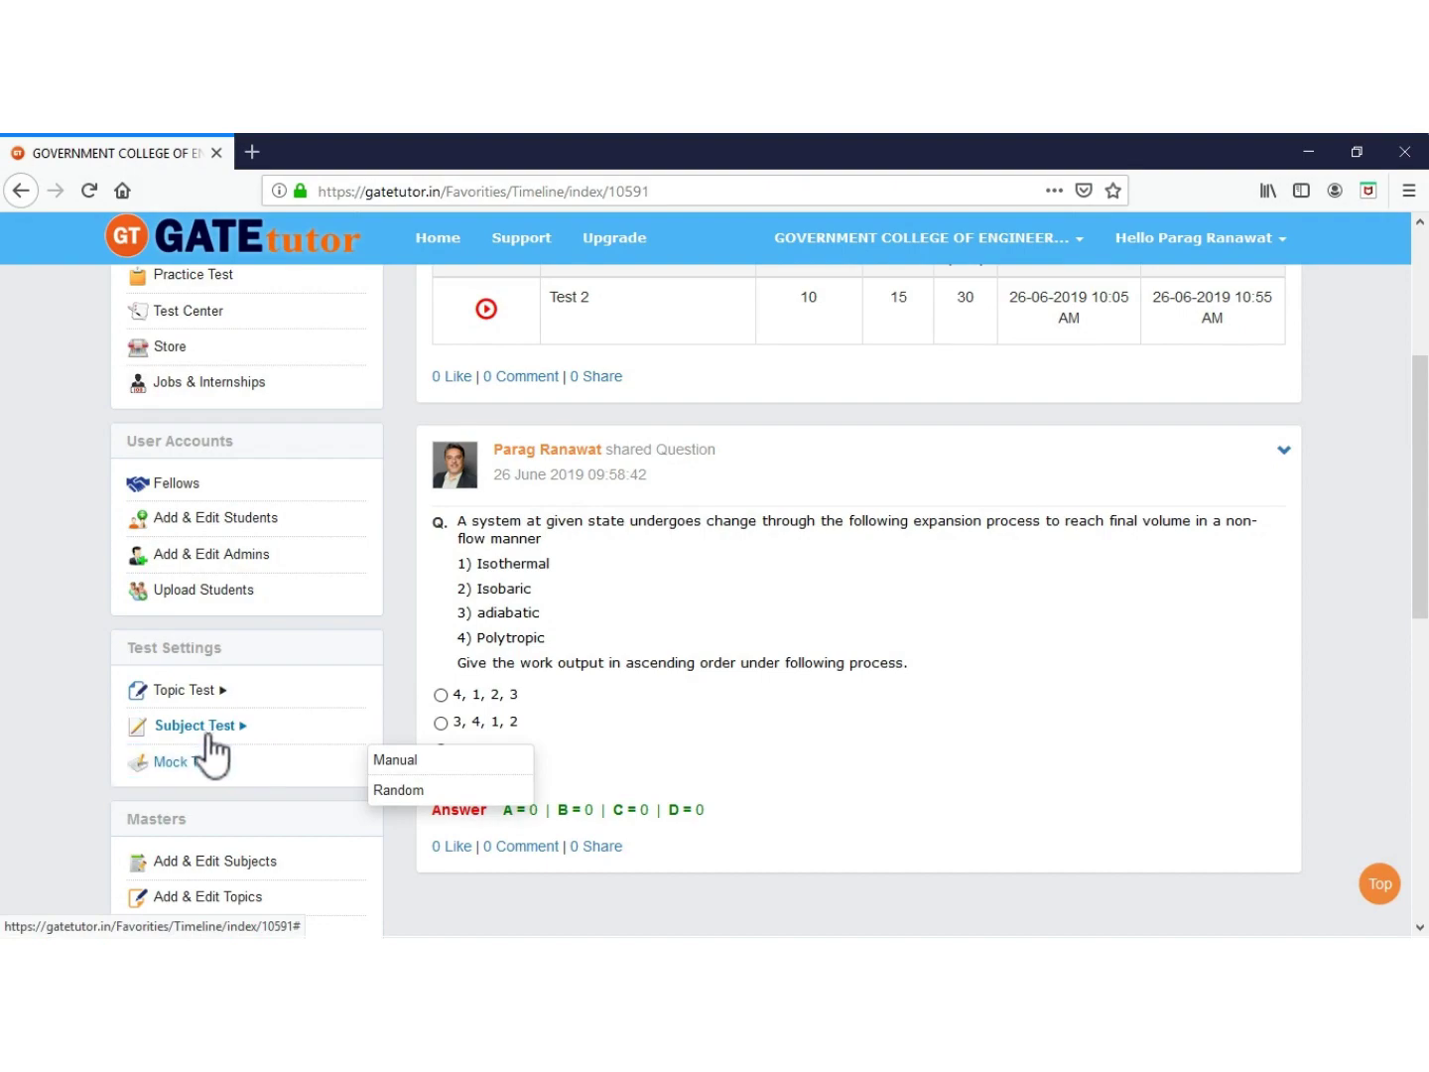
left_click(179, 766)
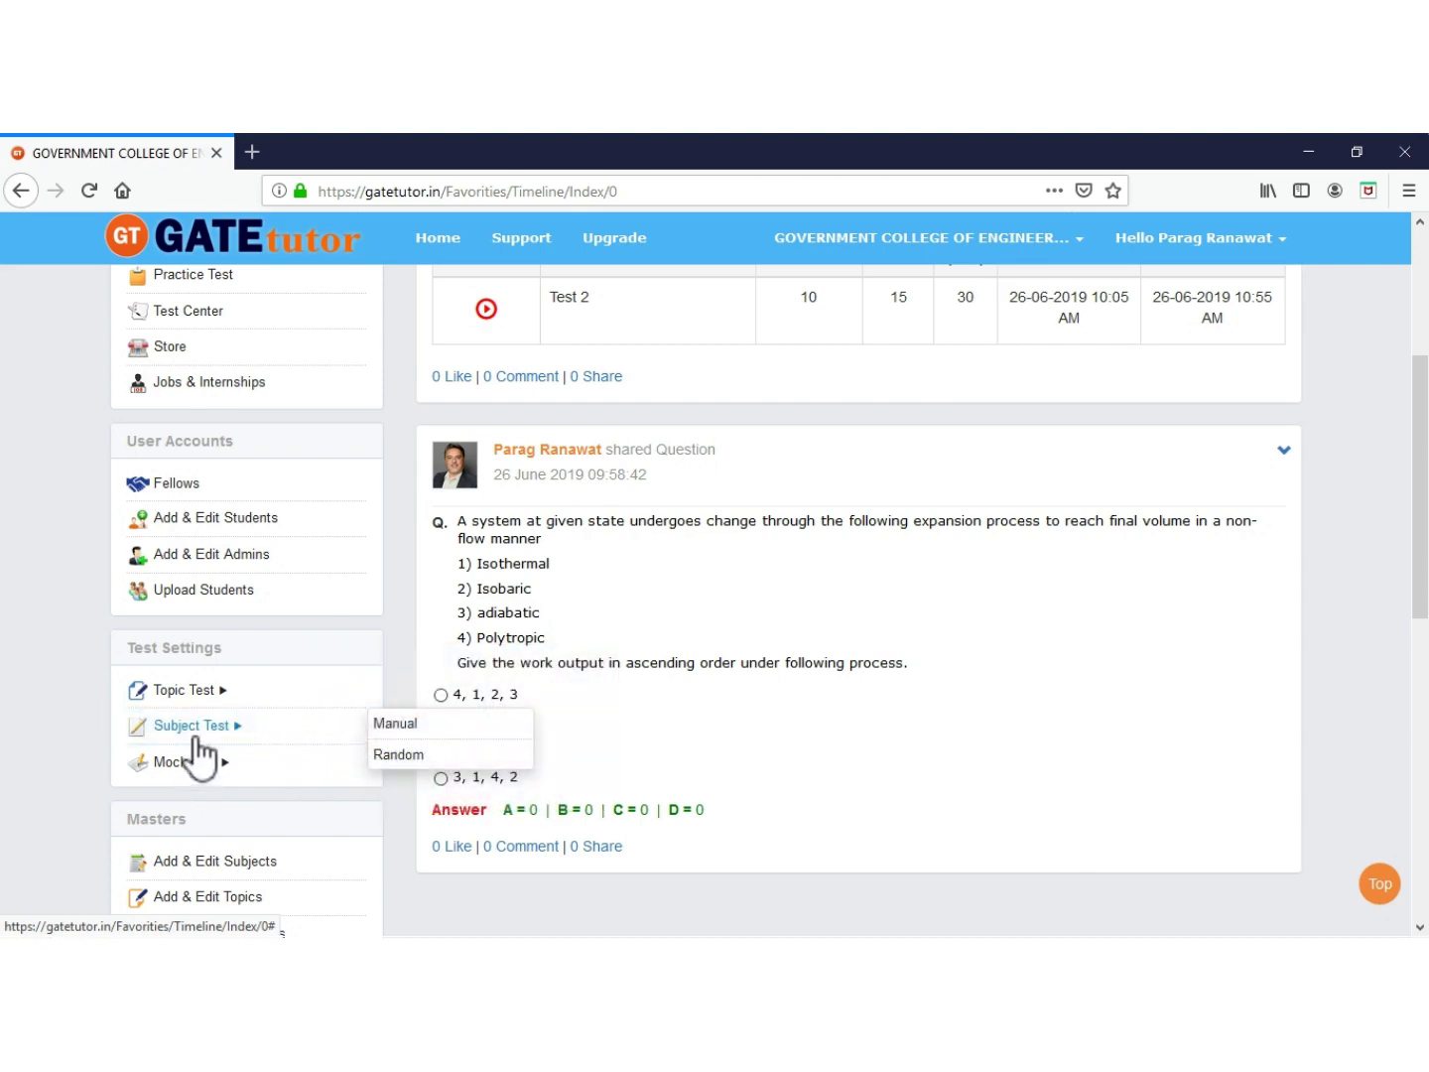
left_click(201, 729)
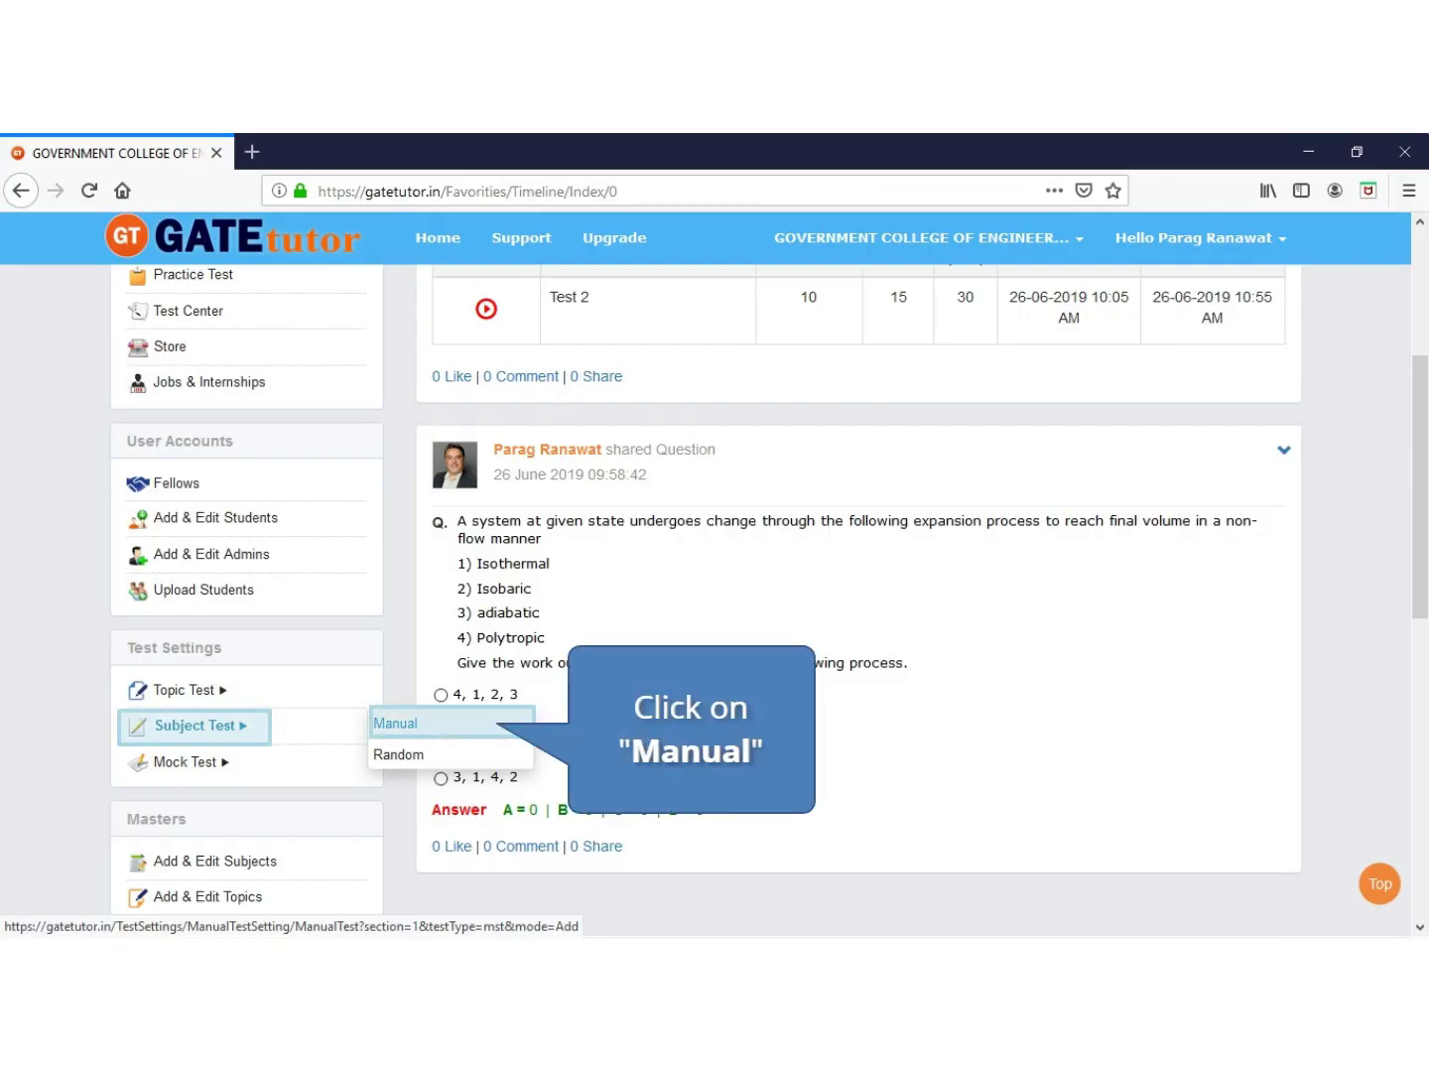
Start a Subject Test > Manual test with the Mechanical Engineering question bank selected
left_click(390, 724)
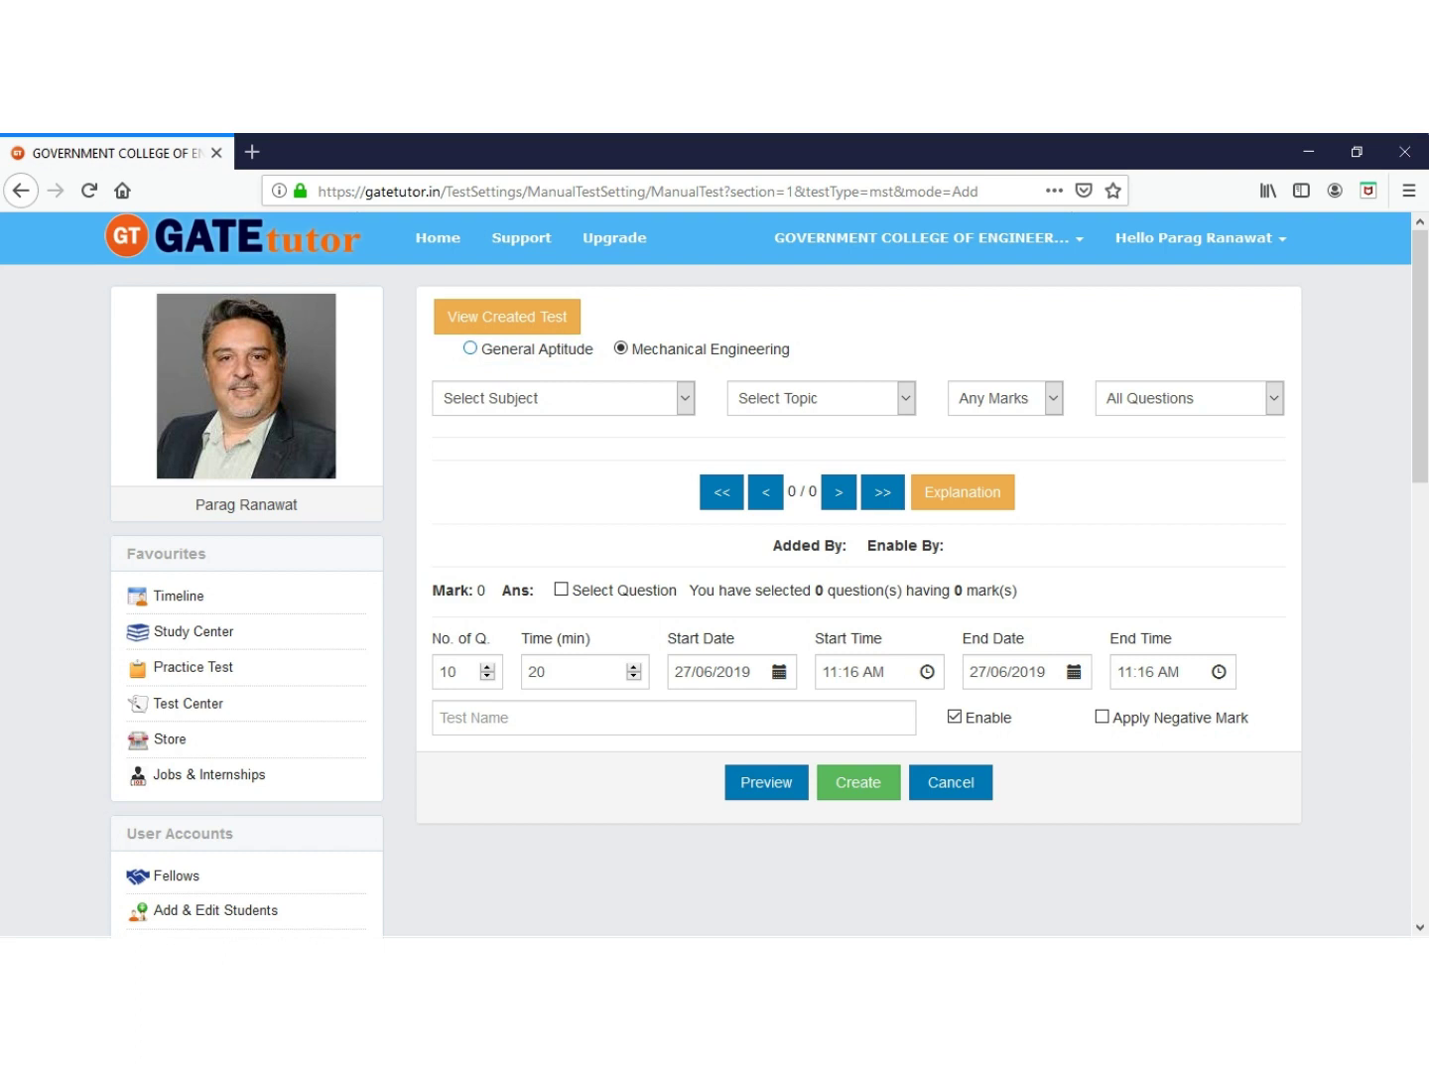
left_click(469, 348)
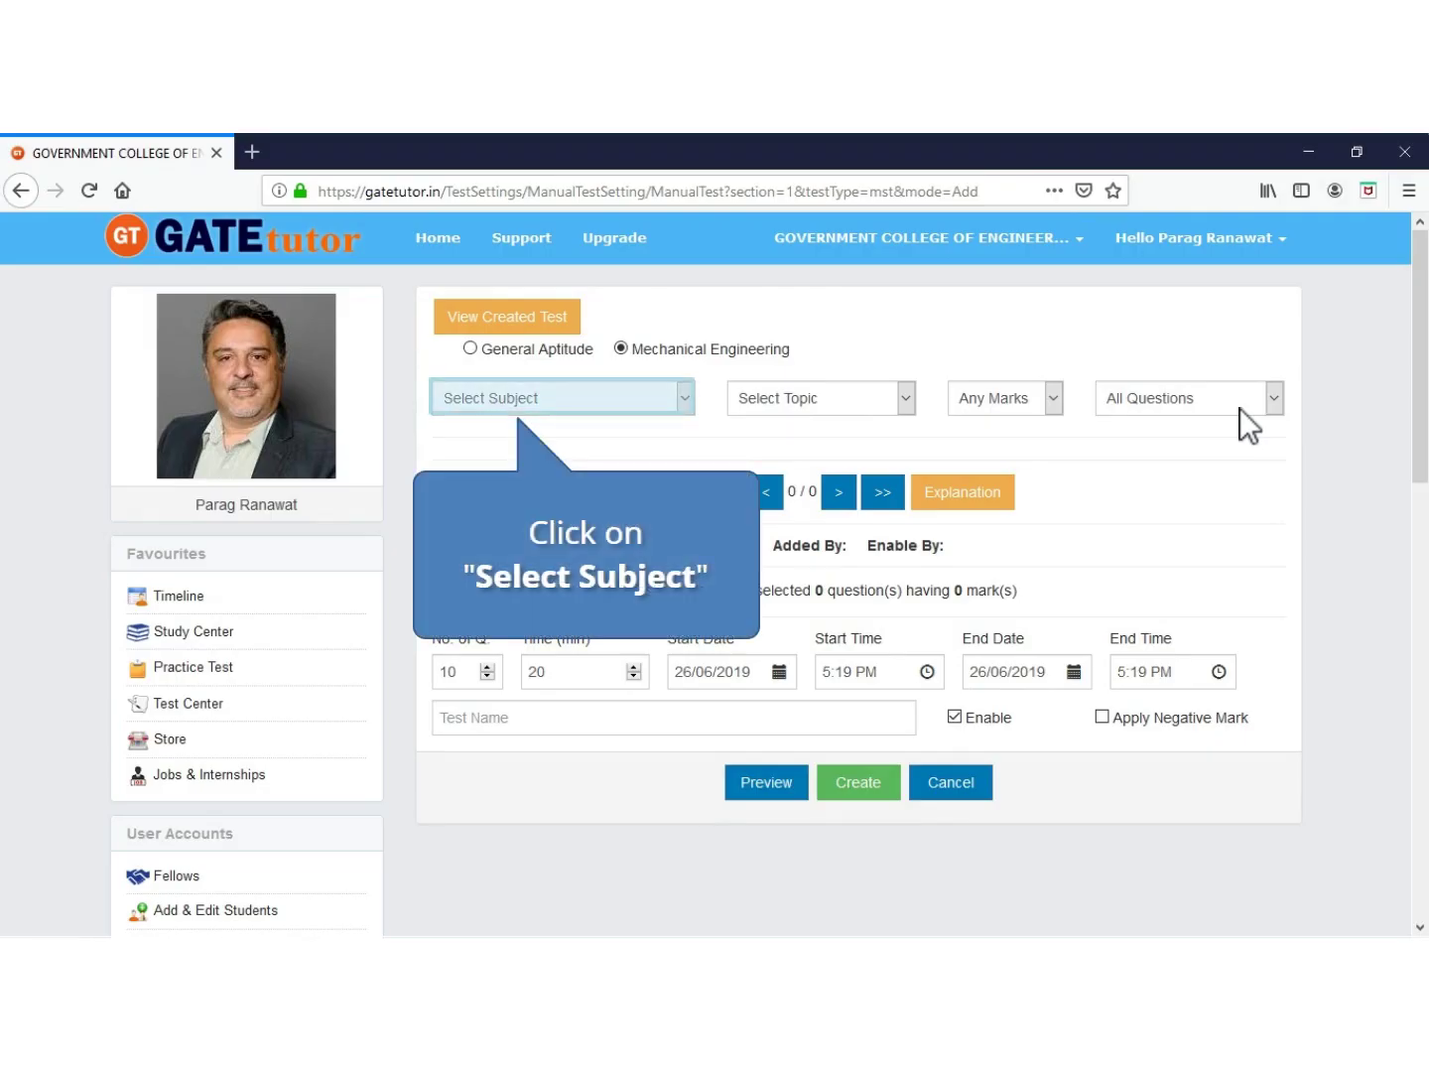
Pick Thermodynamics from the subject list and Laws of Thermodynamics from the topic list
left_click(686, 400)
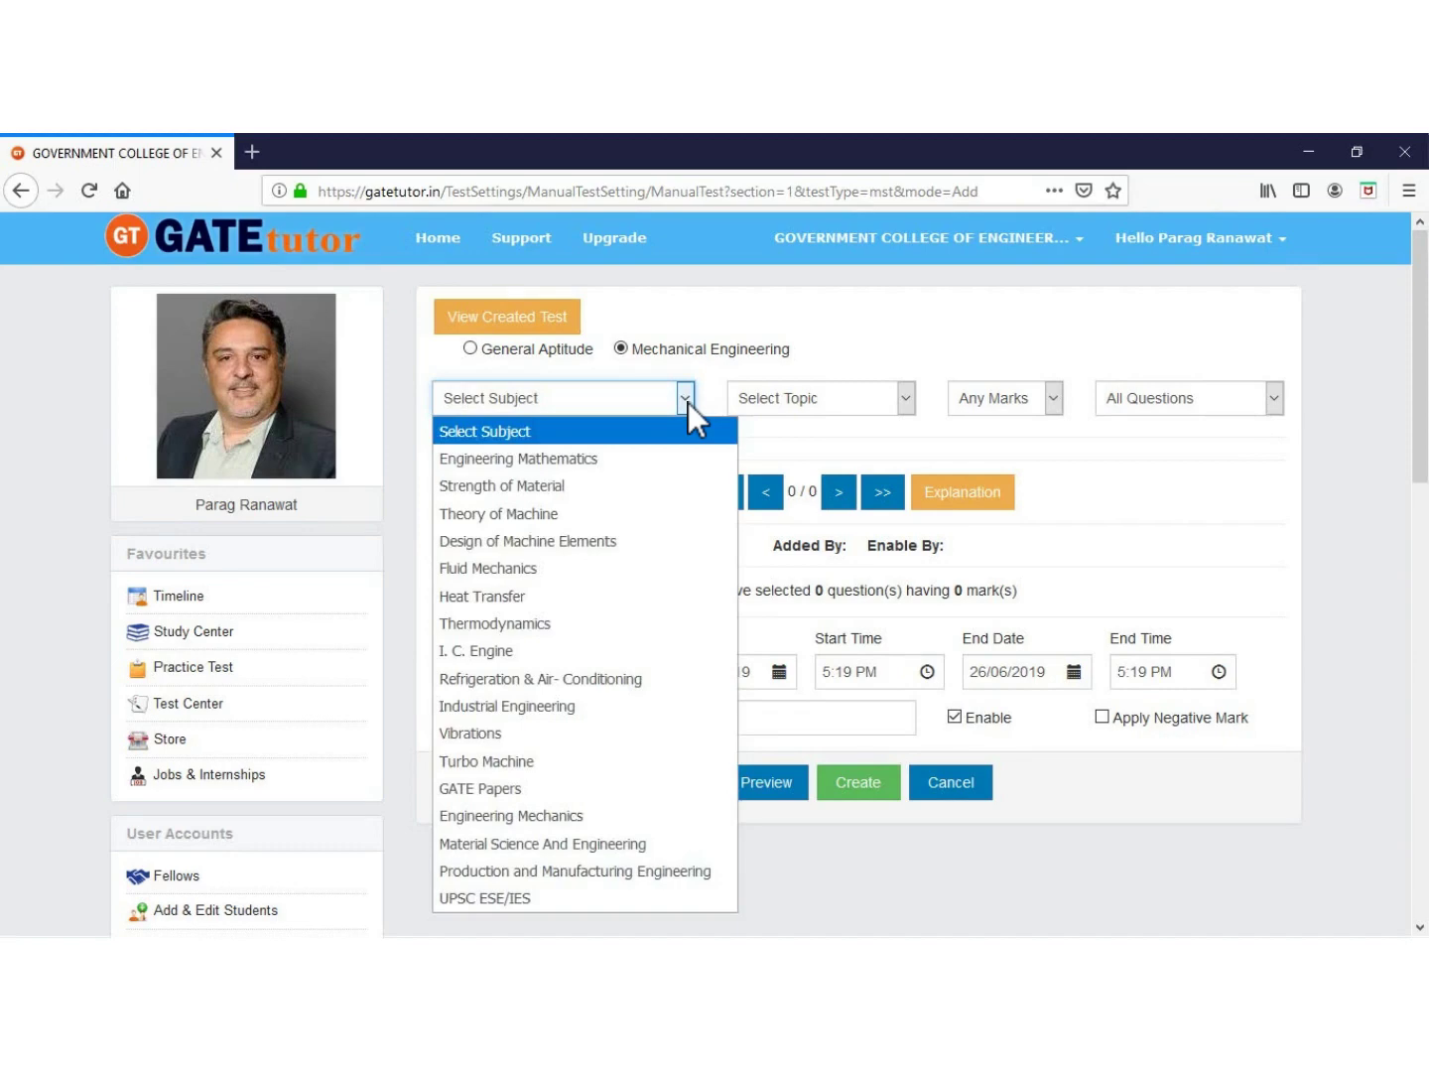
key("Down")
key("Down")
key("Down")
key("Down")
key("Down")
key("Down")
key("Down")
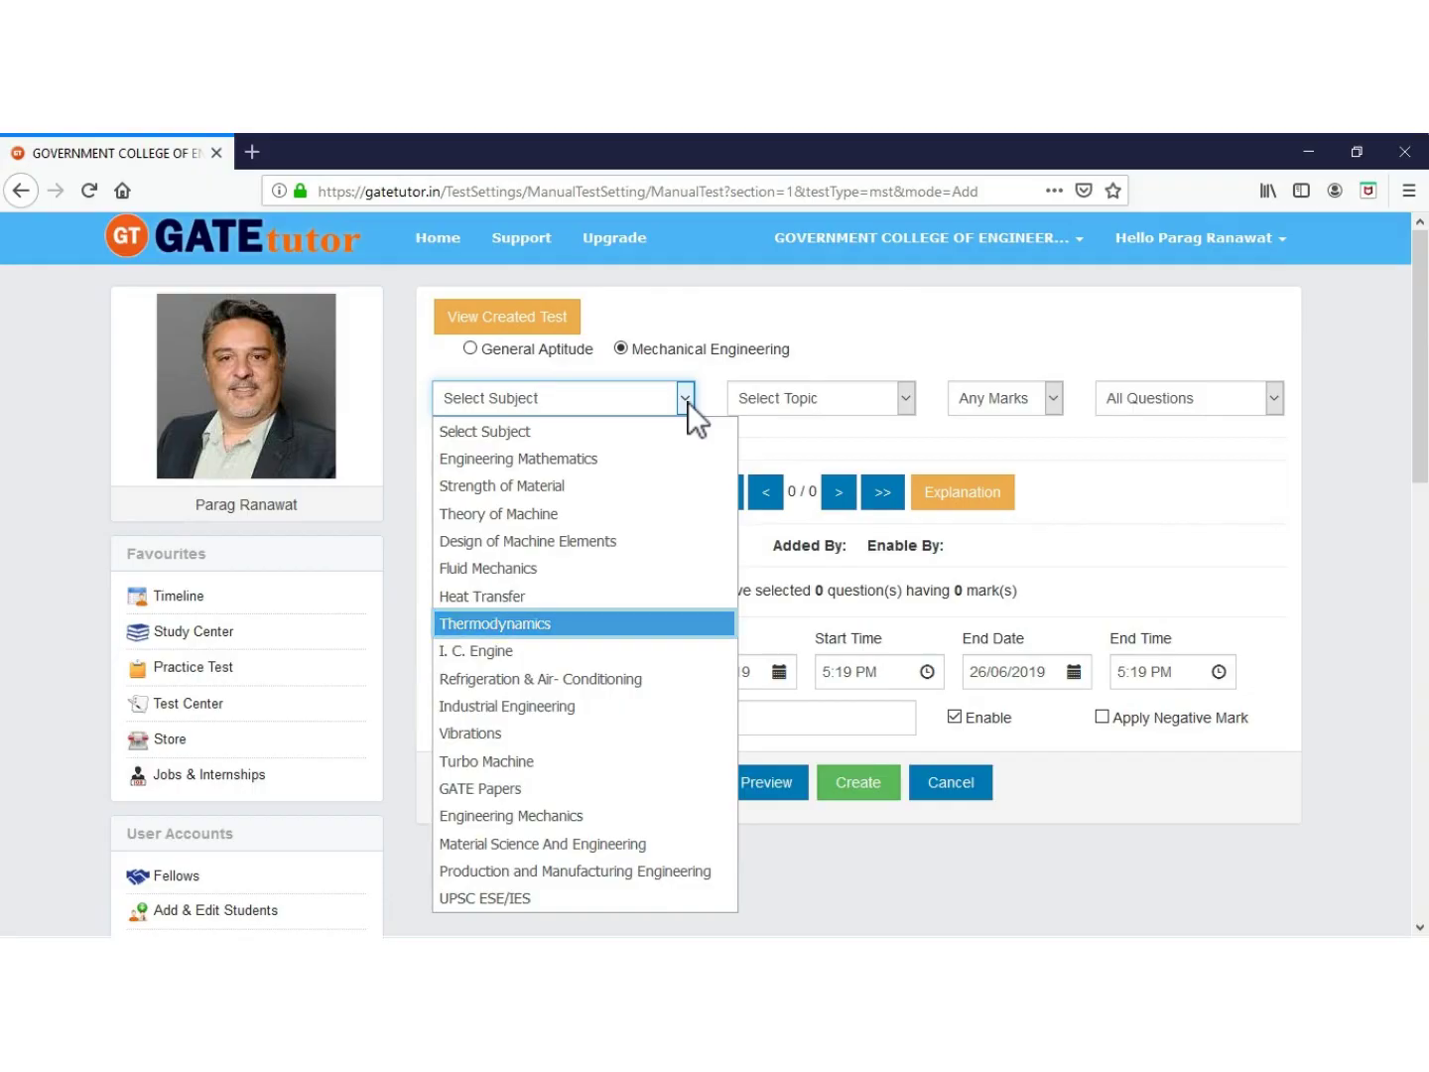
left_click(519, 621)
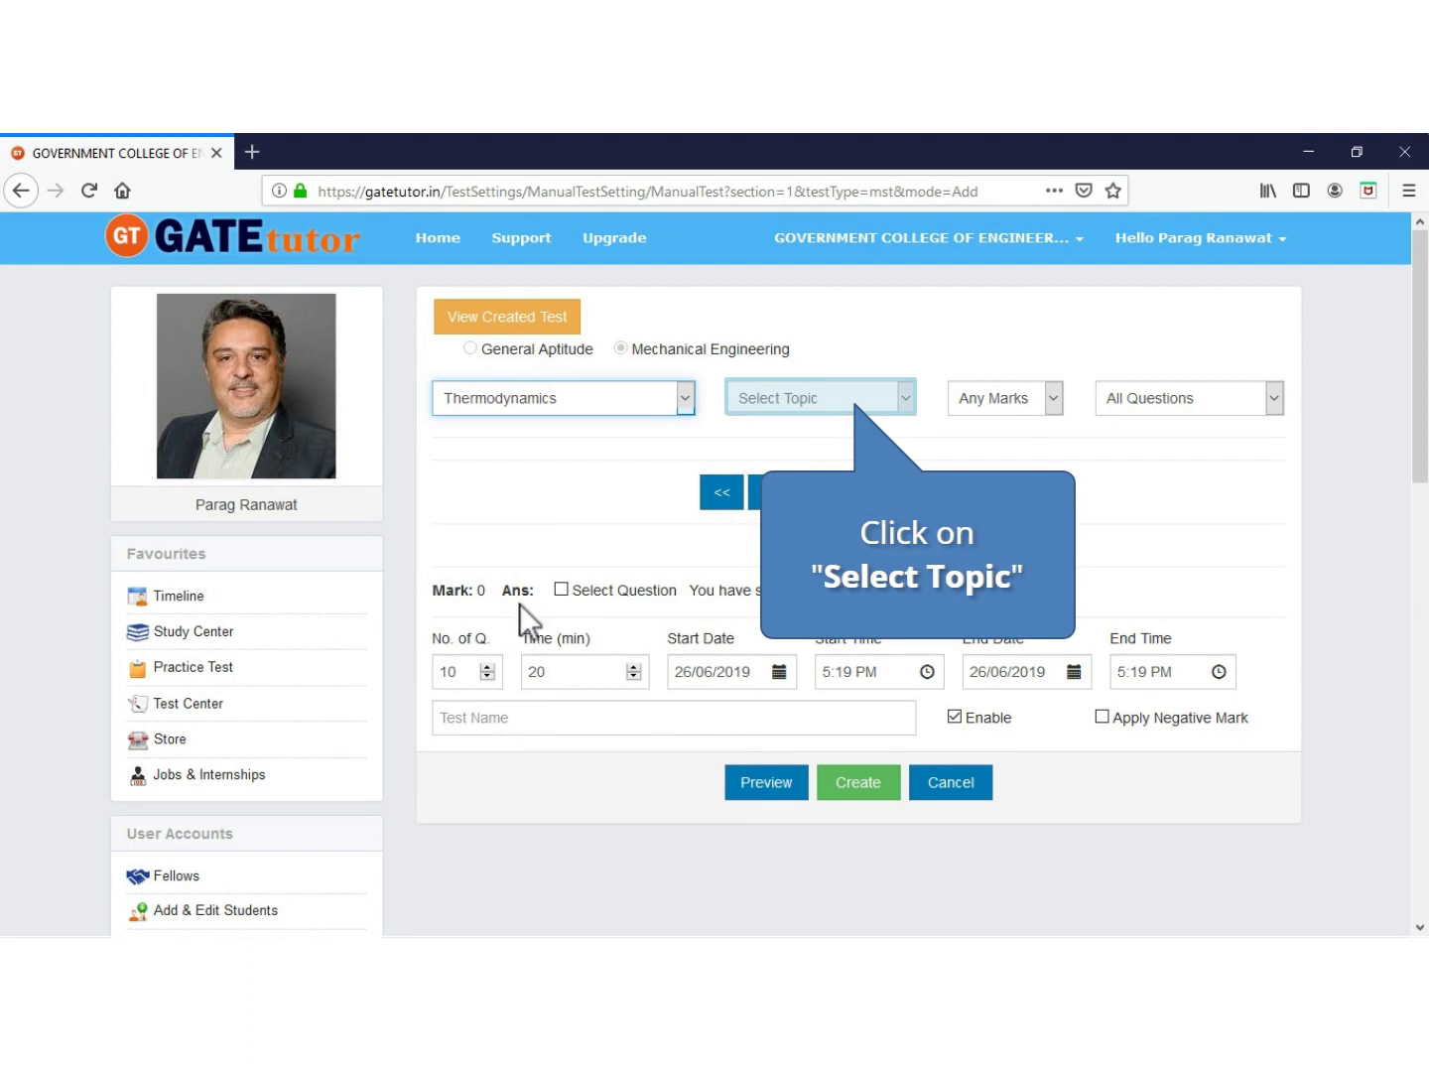
left_click(905, 397)
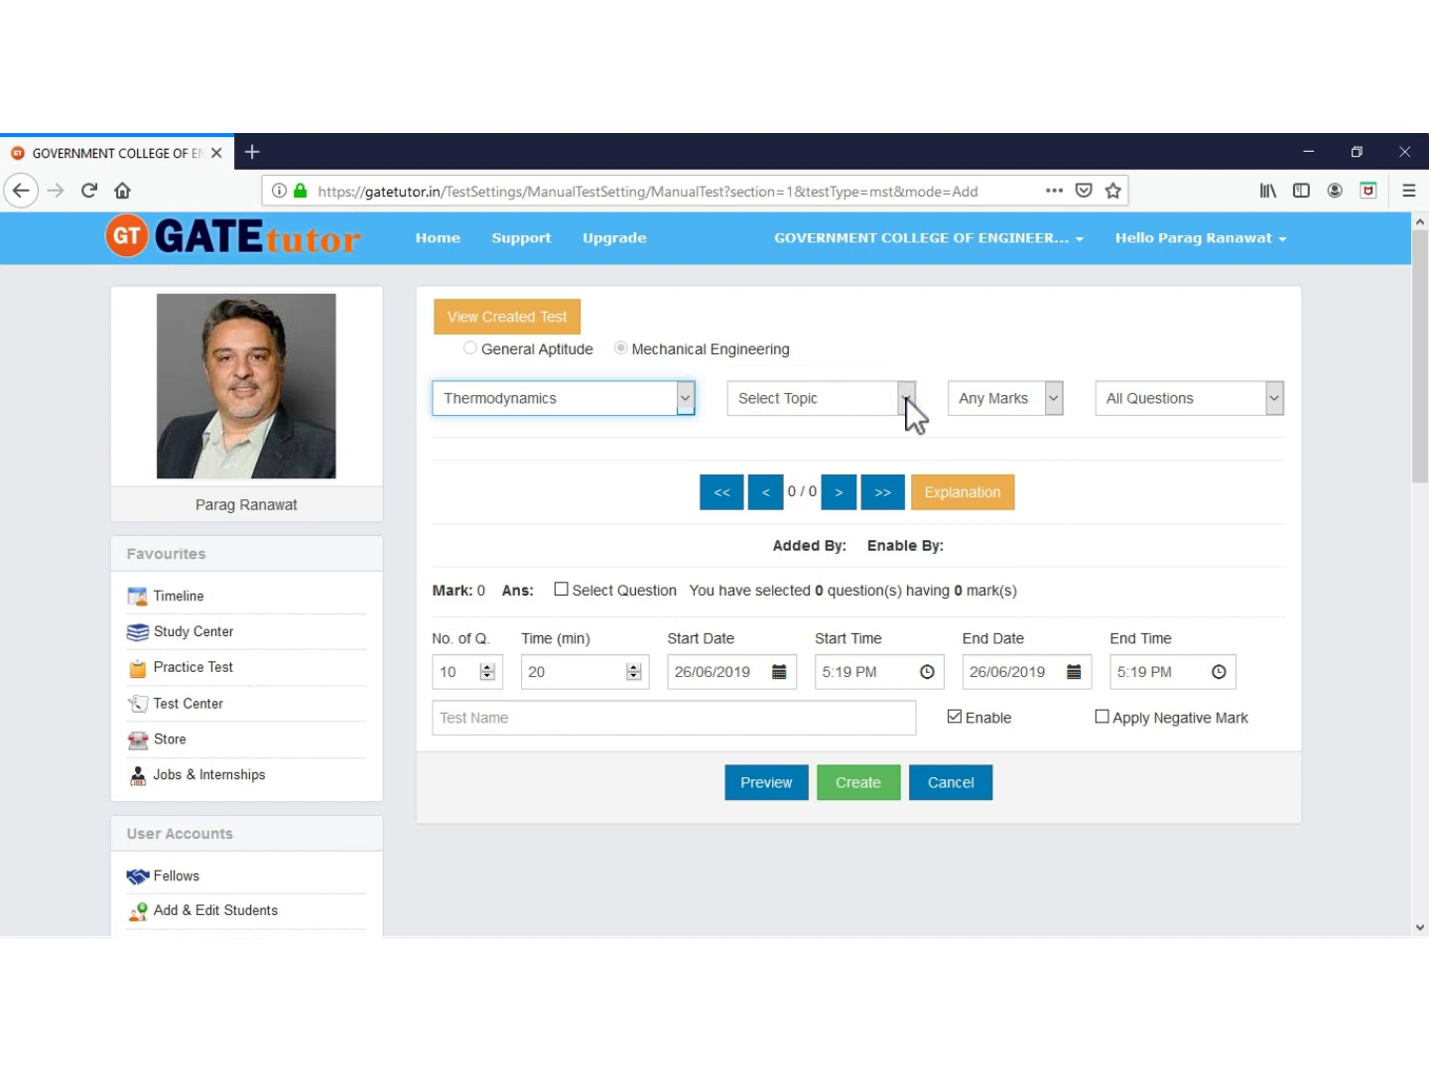
left_click(906, 397)
key("Down")
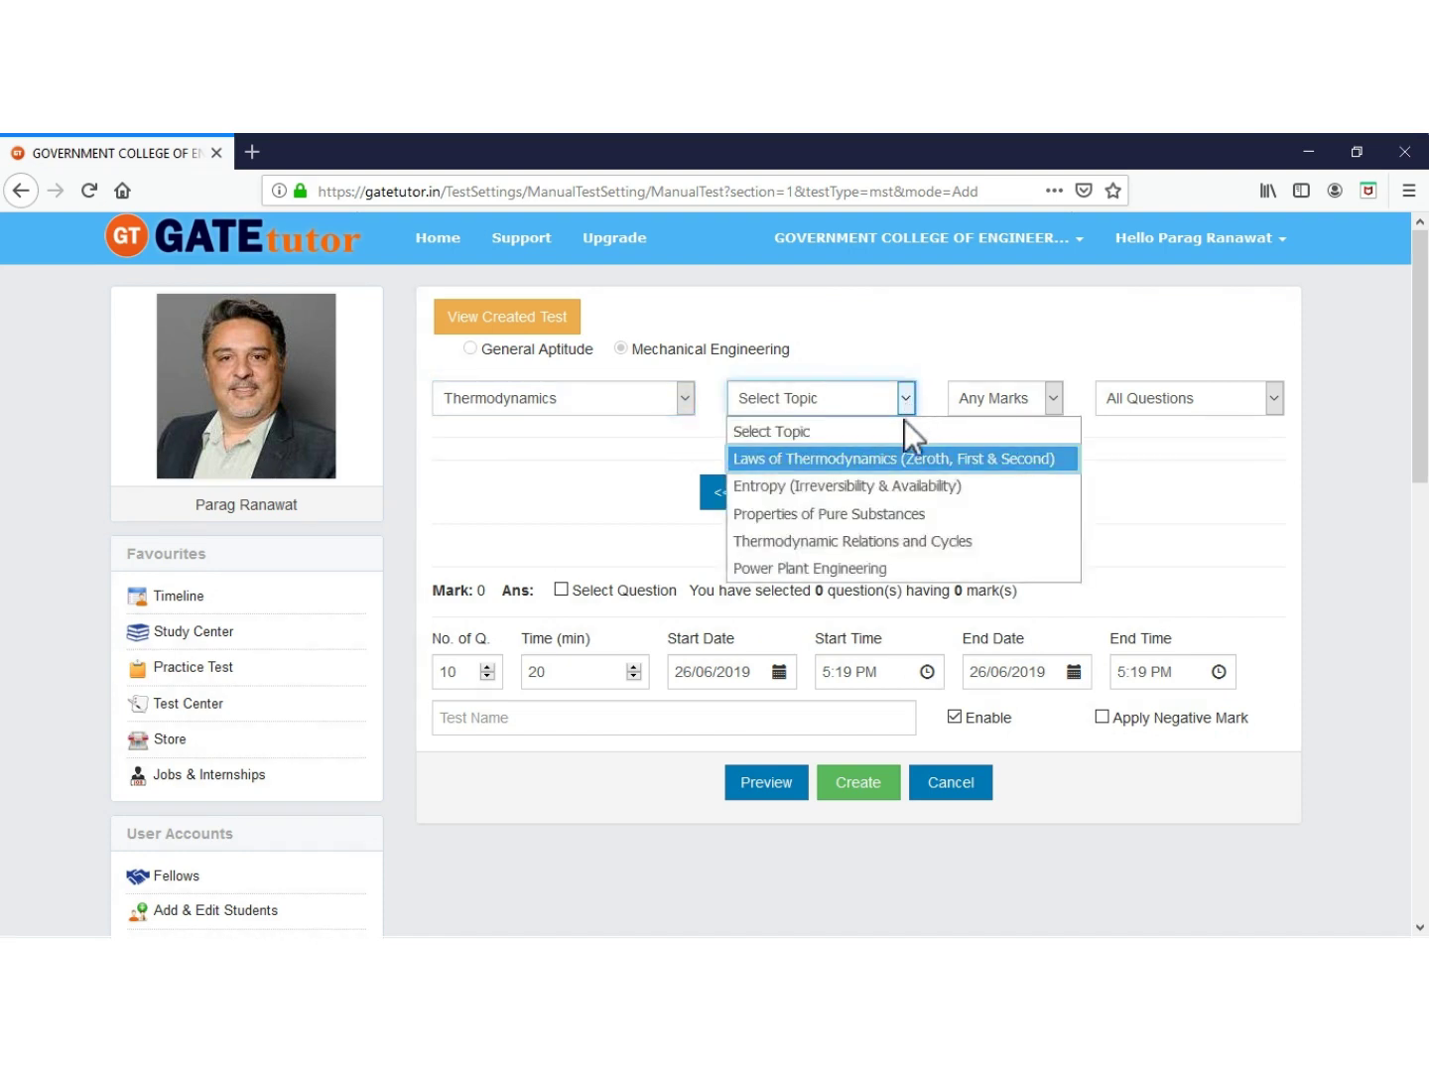
left_click(826, 459)
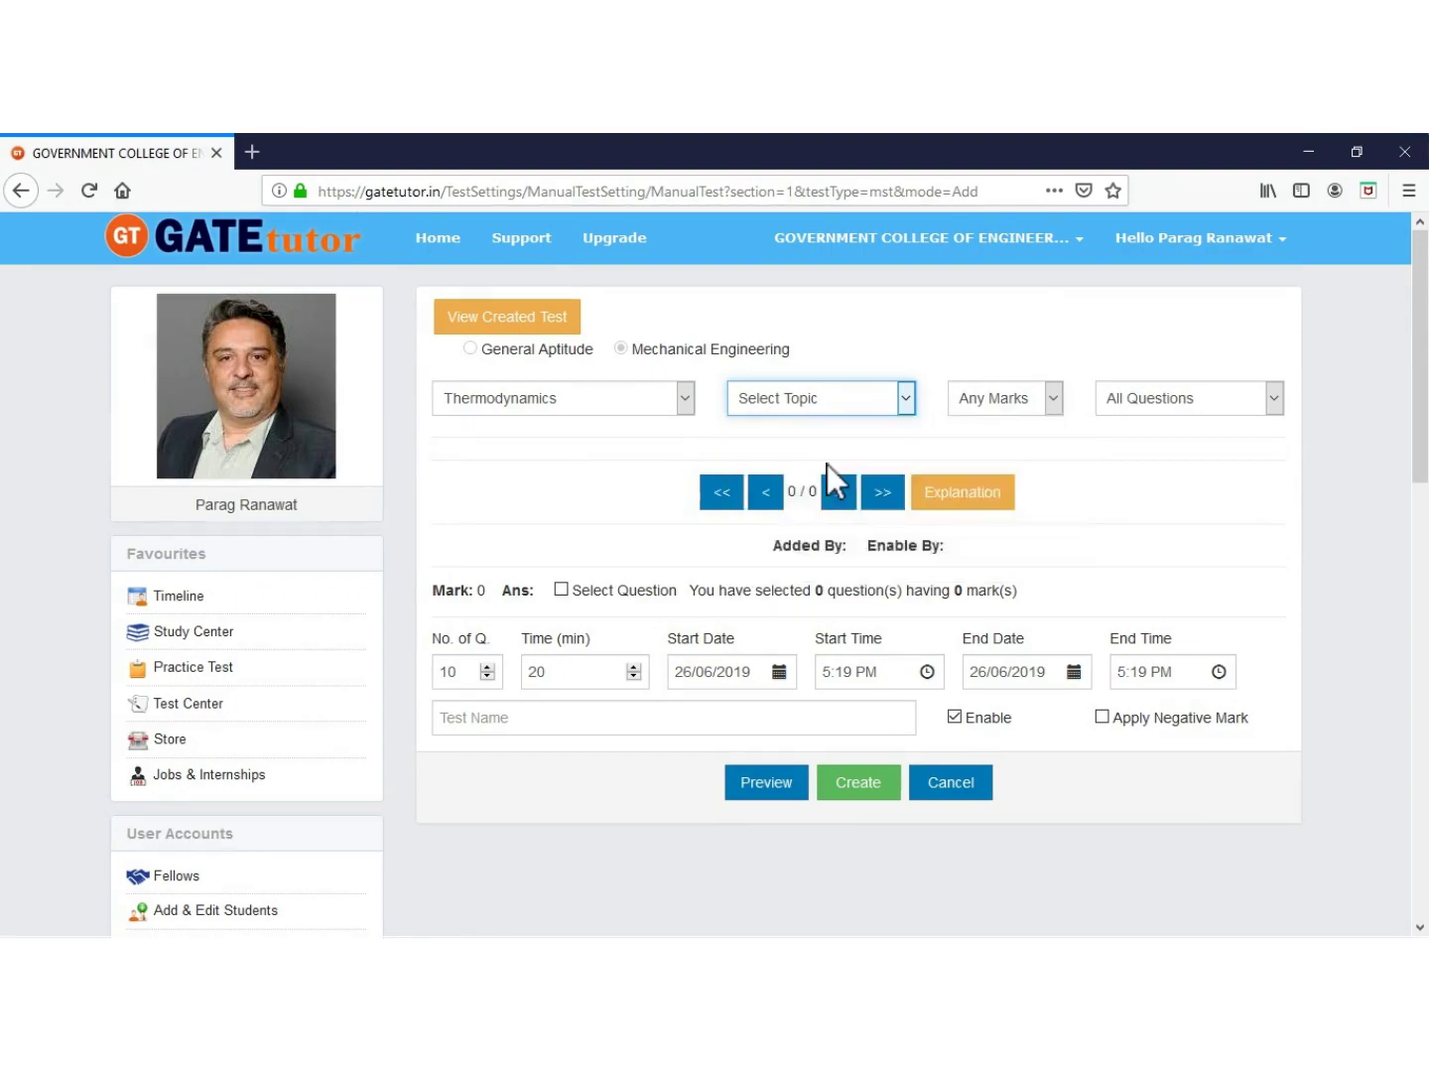
Set the marks filter to Two Mark after trying One Mark, then reopen the filter
left_click(1055, 398)
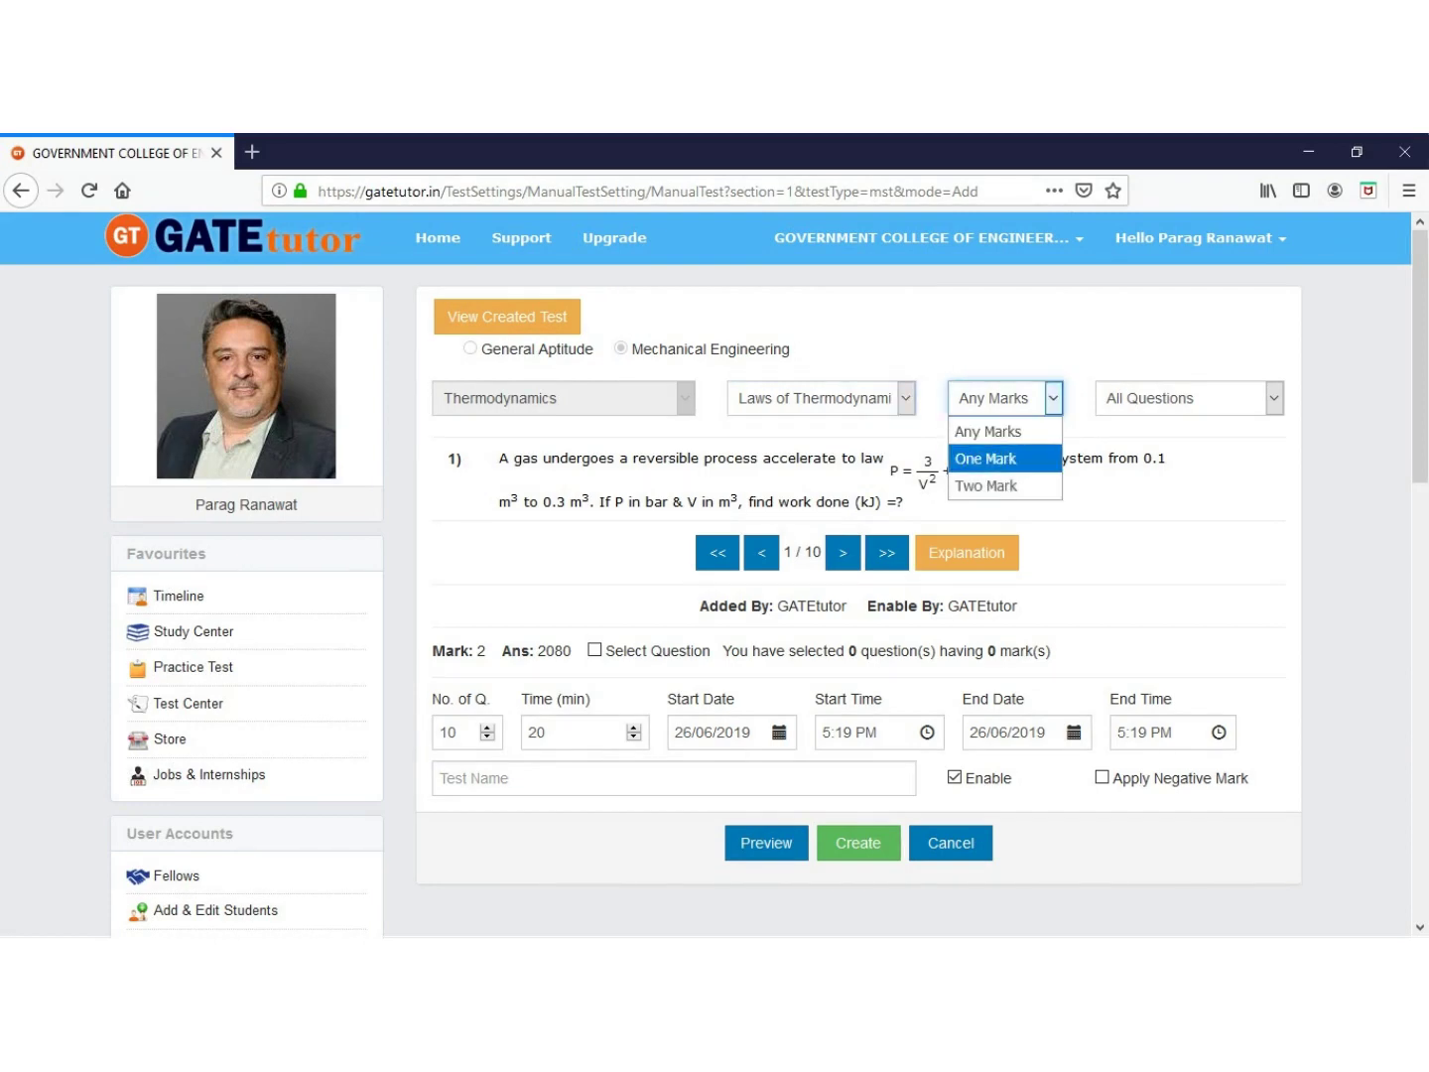
left_click(985, 458)
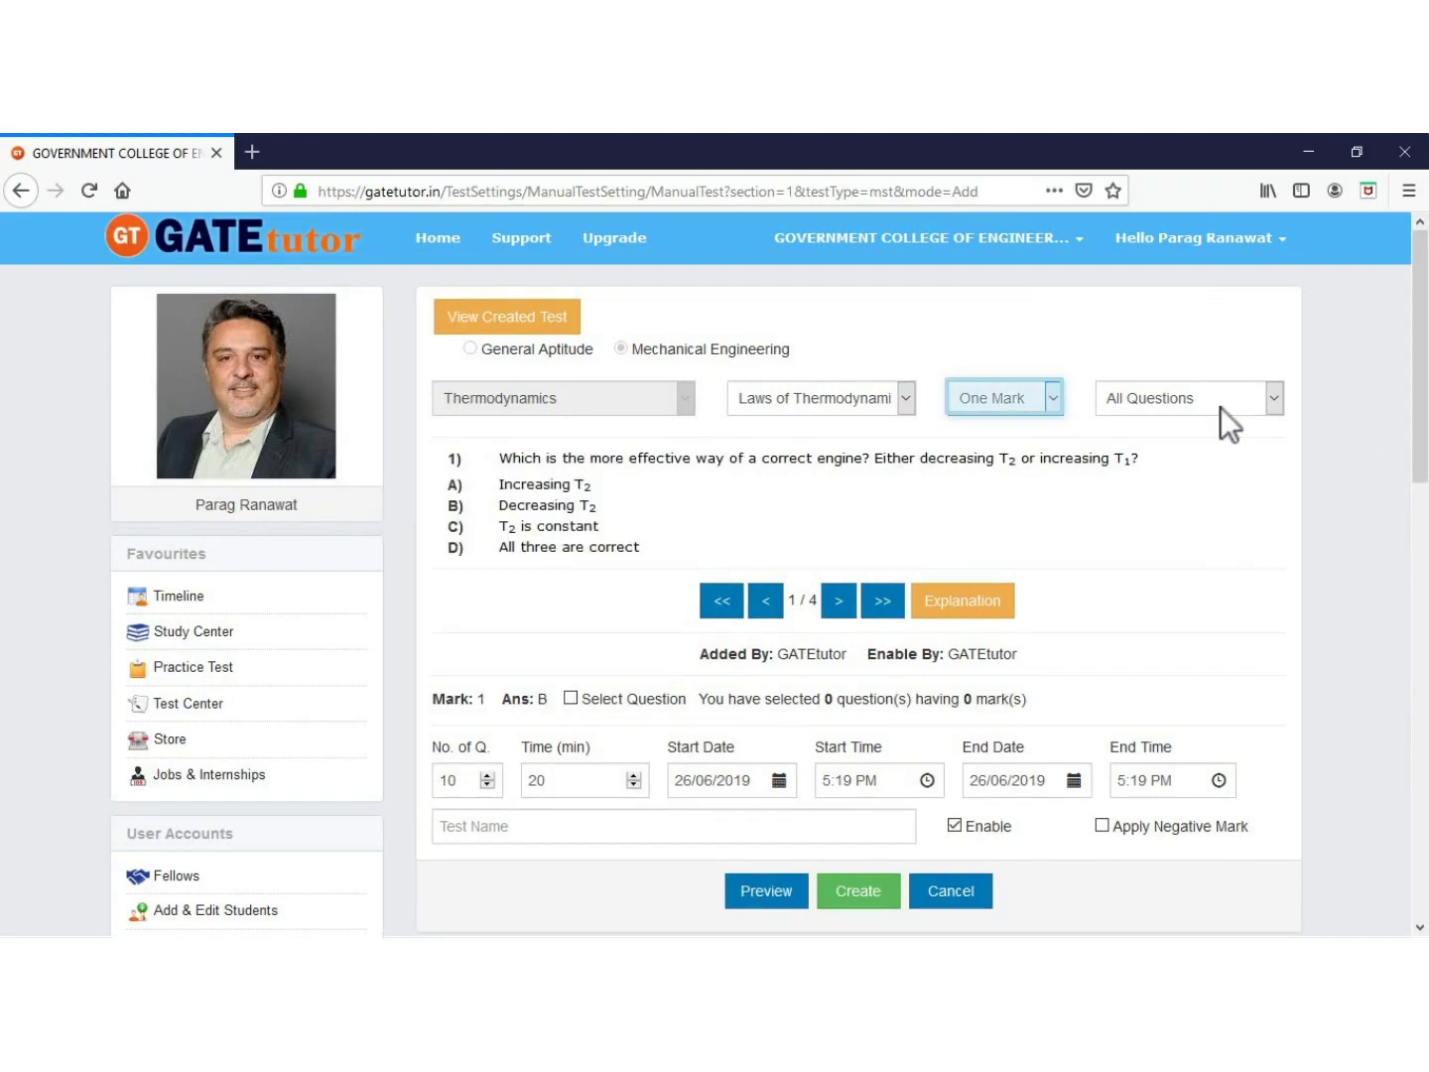
left_click(1055, 400)
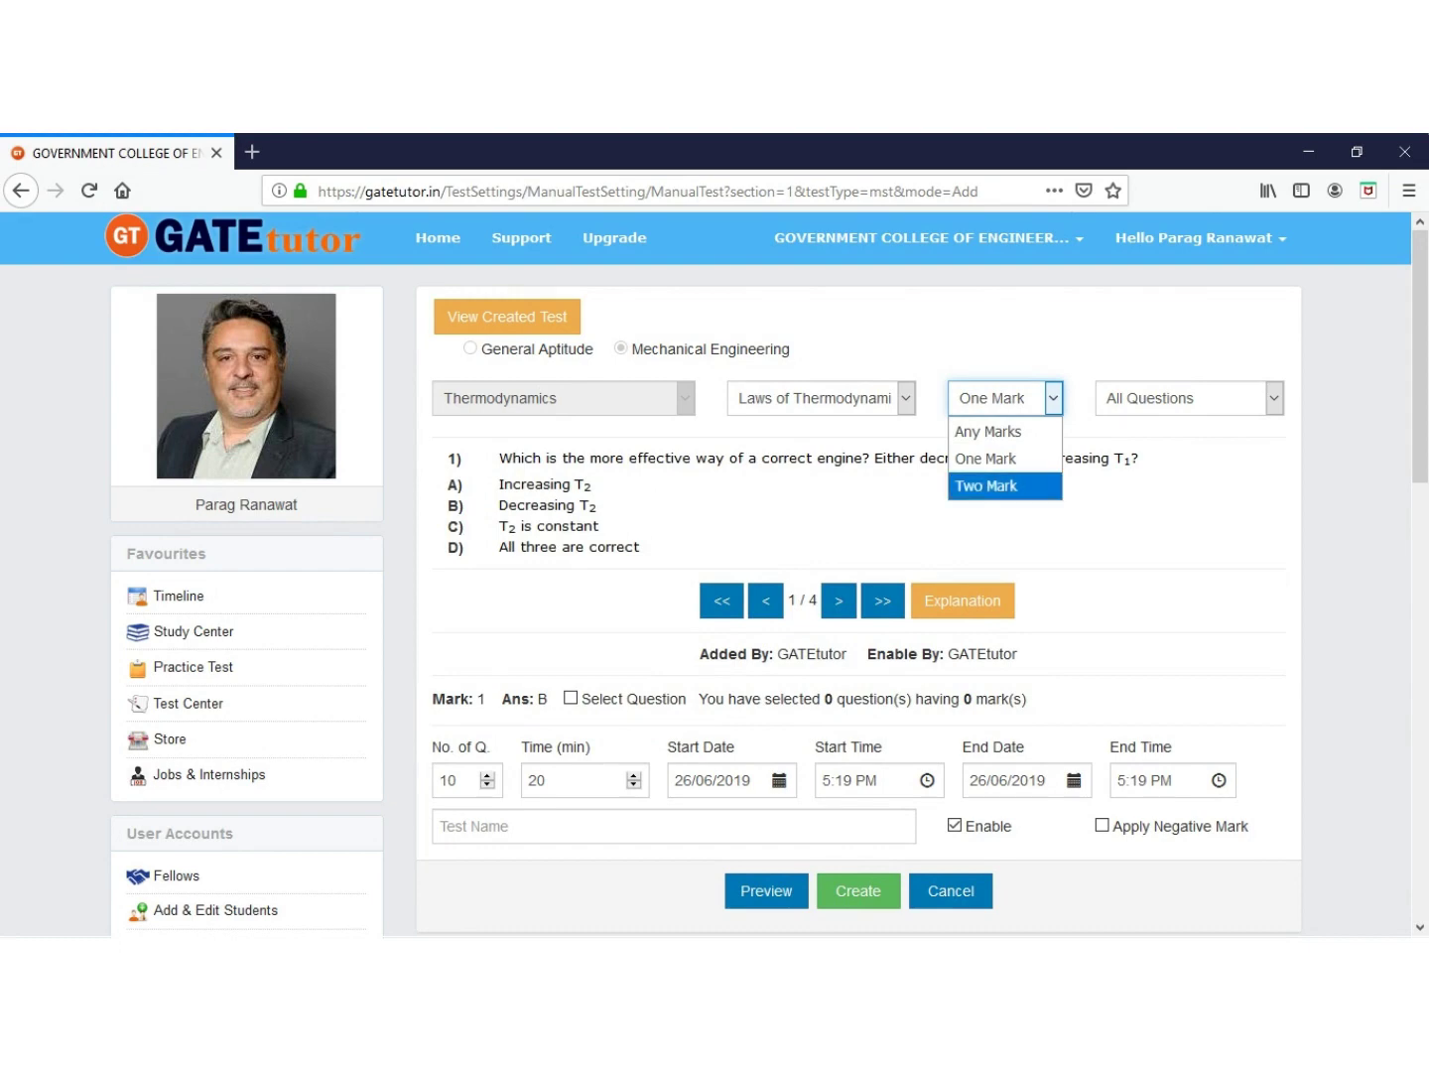
left_click(986, 486)
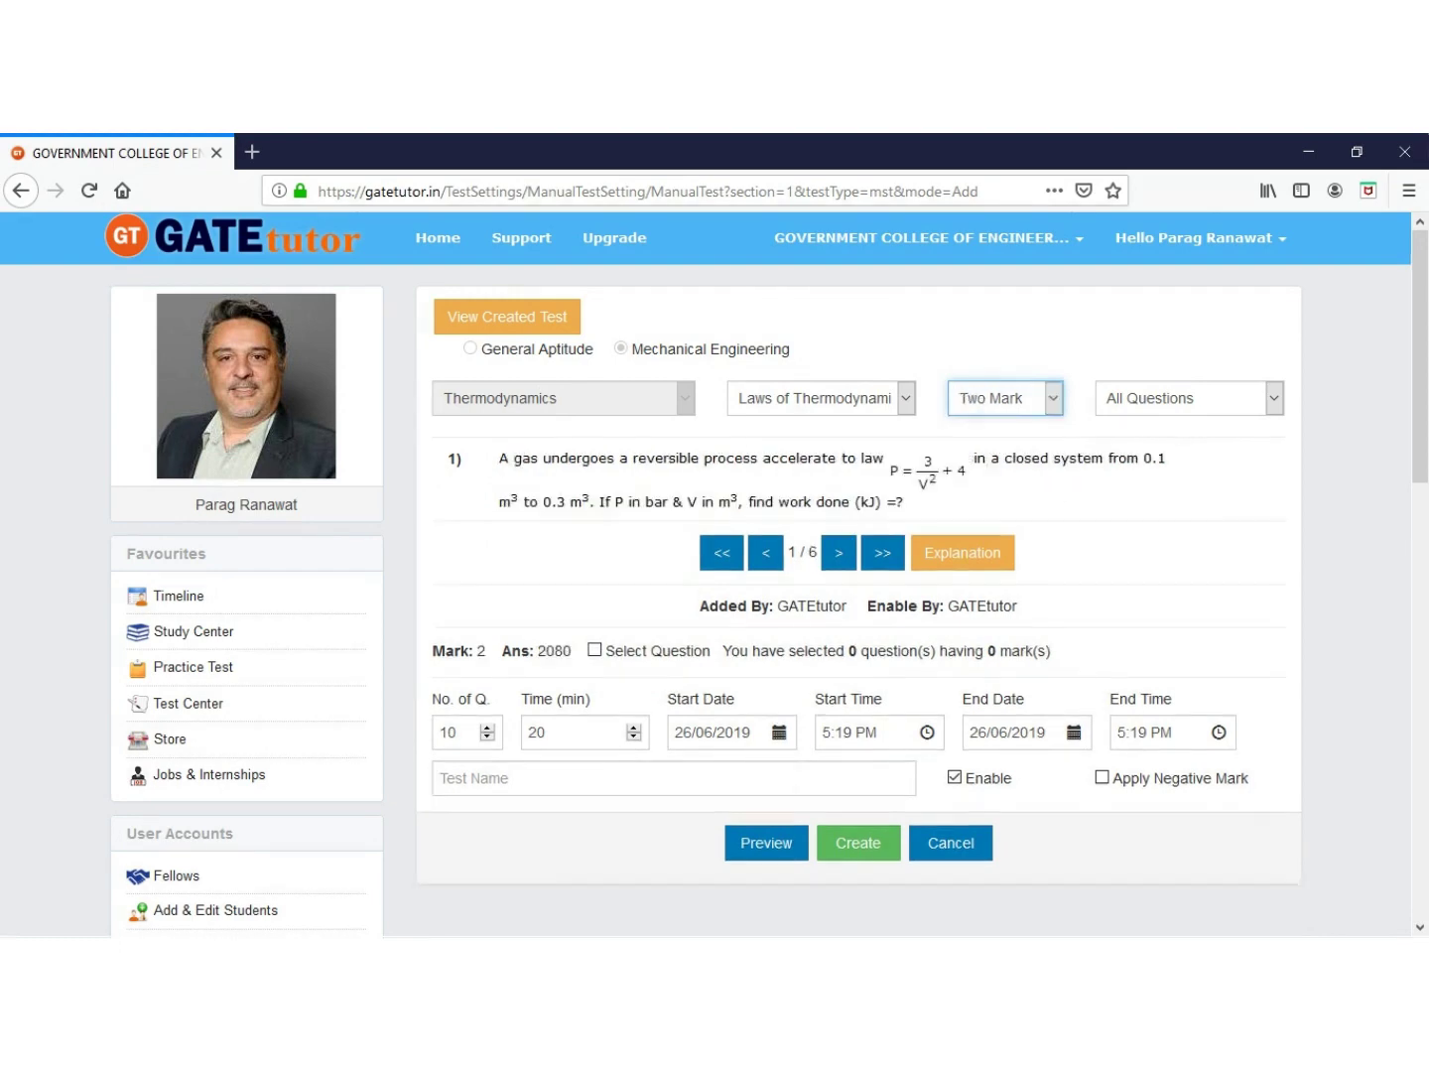
left_click(1053, 402)
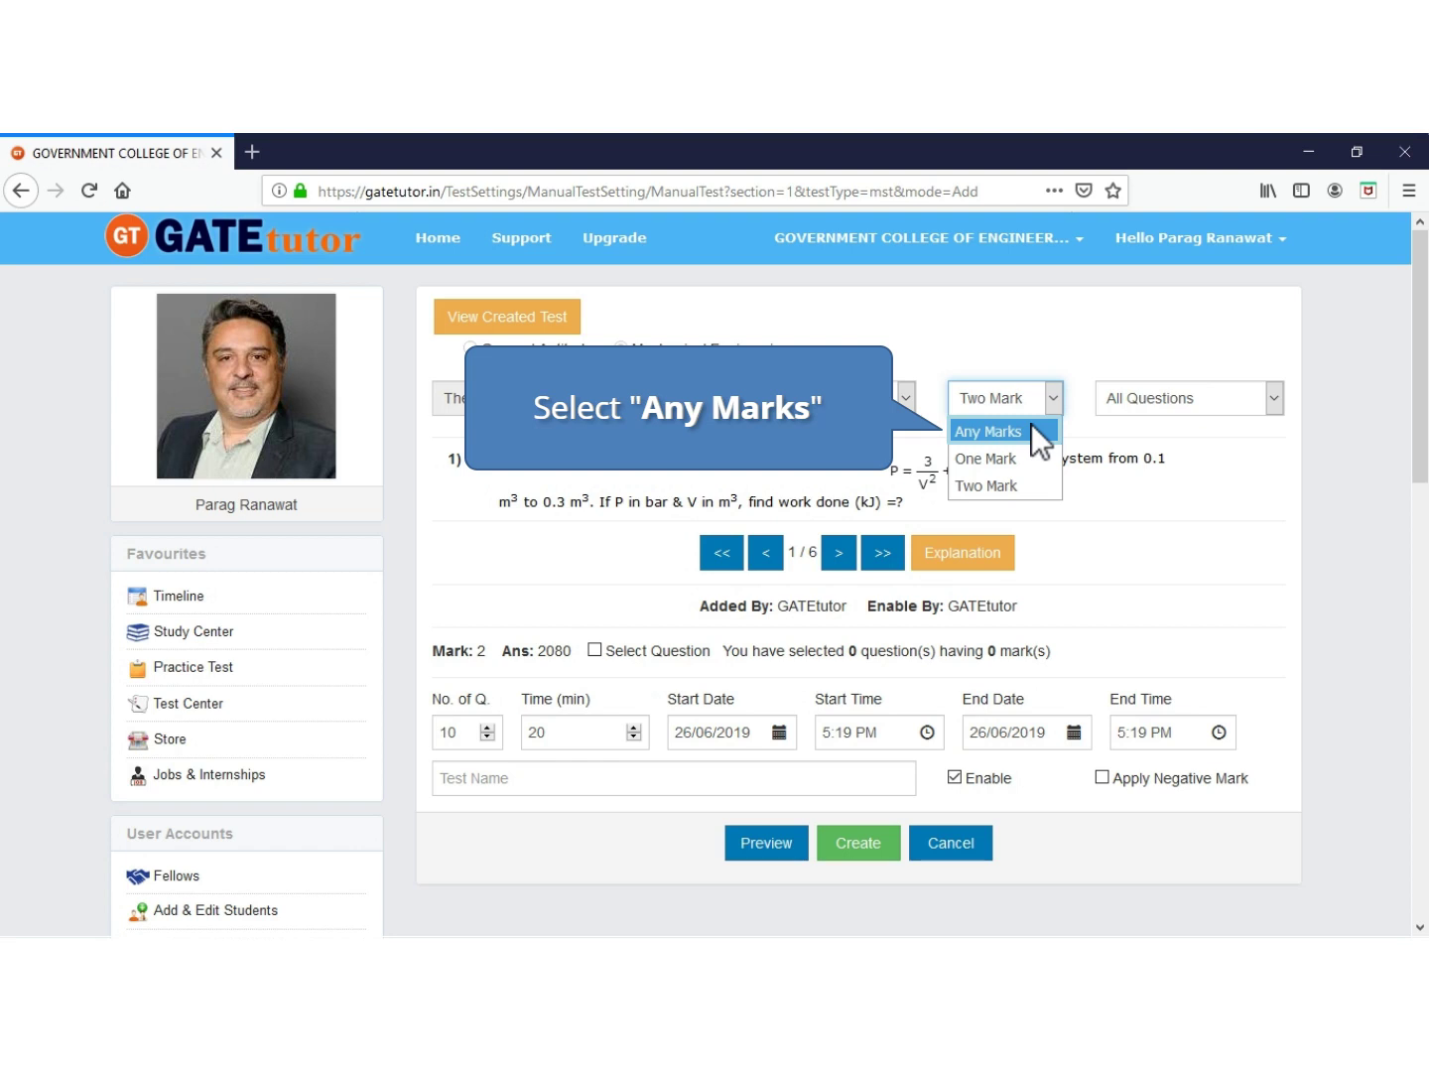
Set Any Marks and try the College Admin, GATEtutor and Only for Test sources before returning to All Questions
left_click(1031, 430)
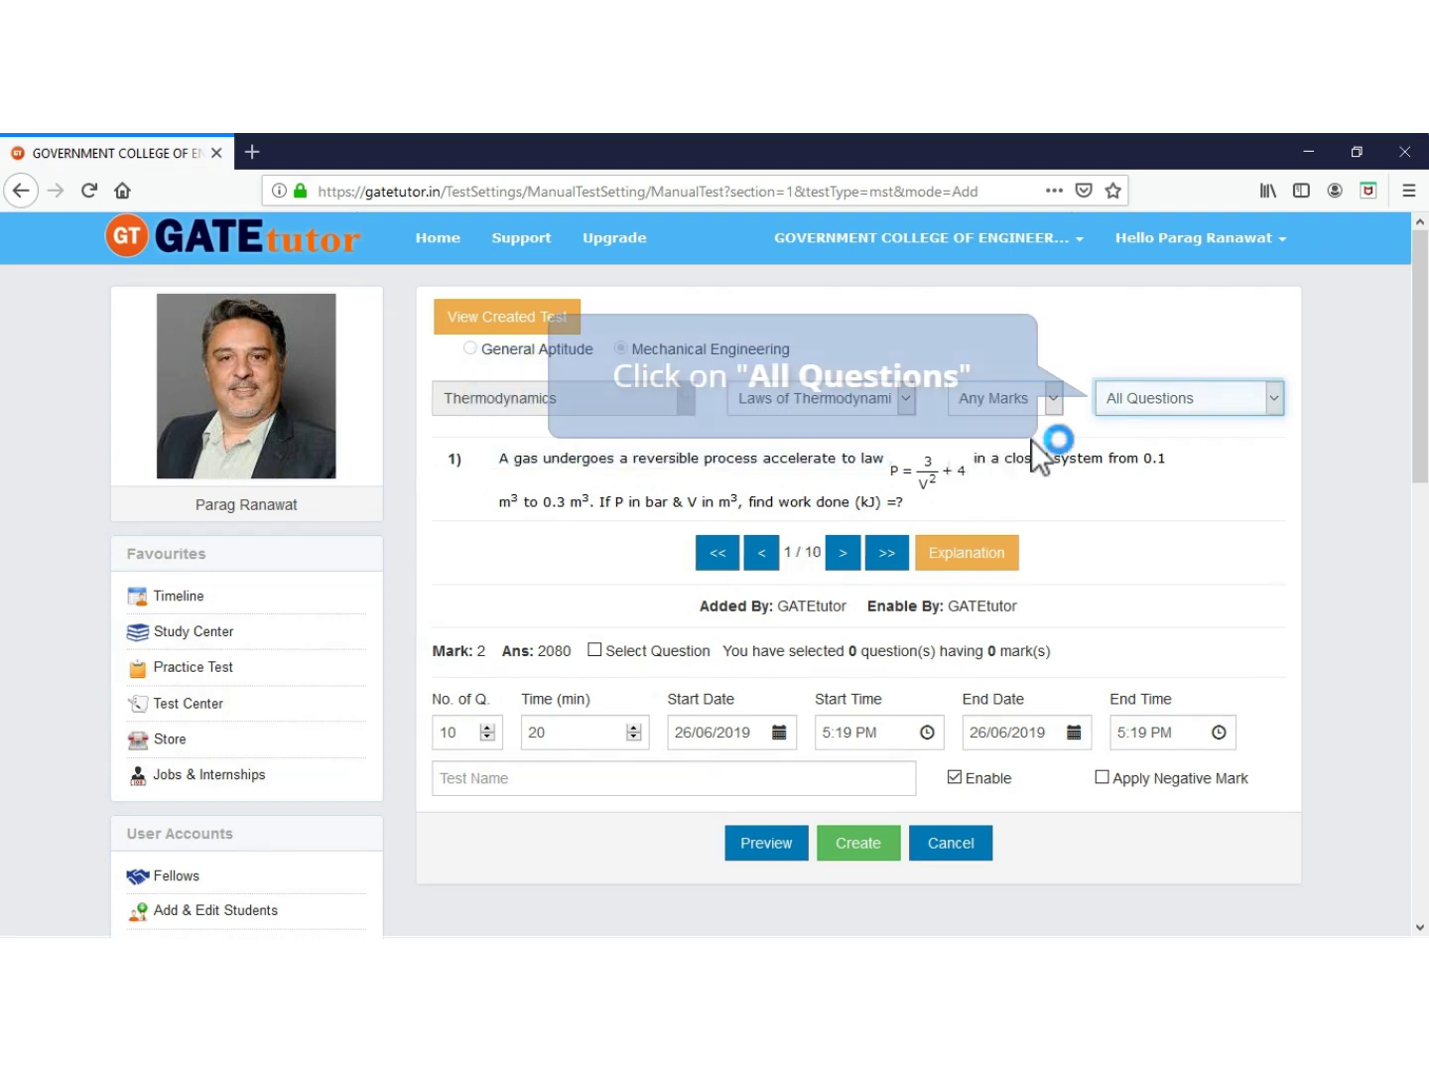
left_click(1275, 397)
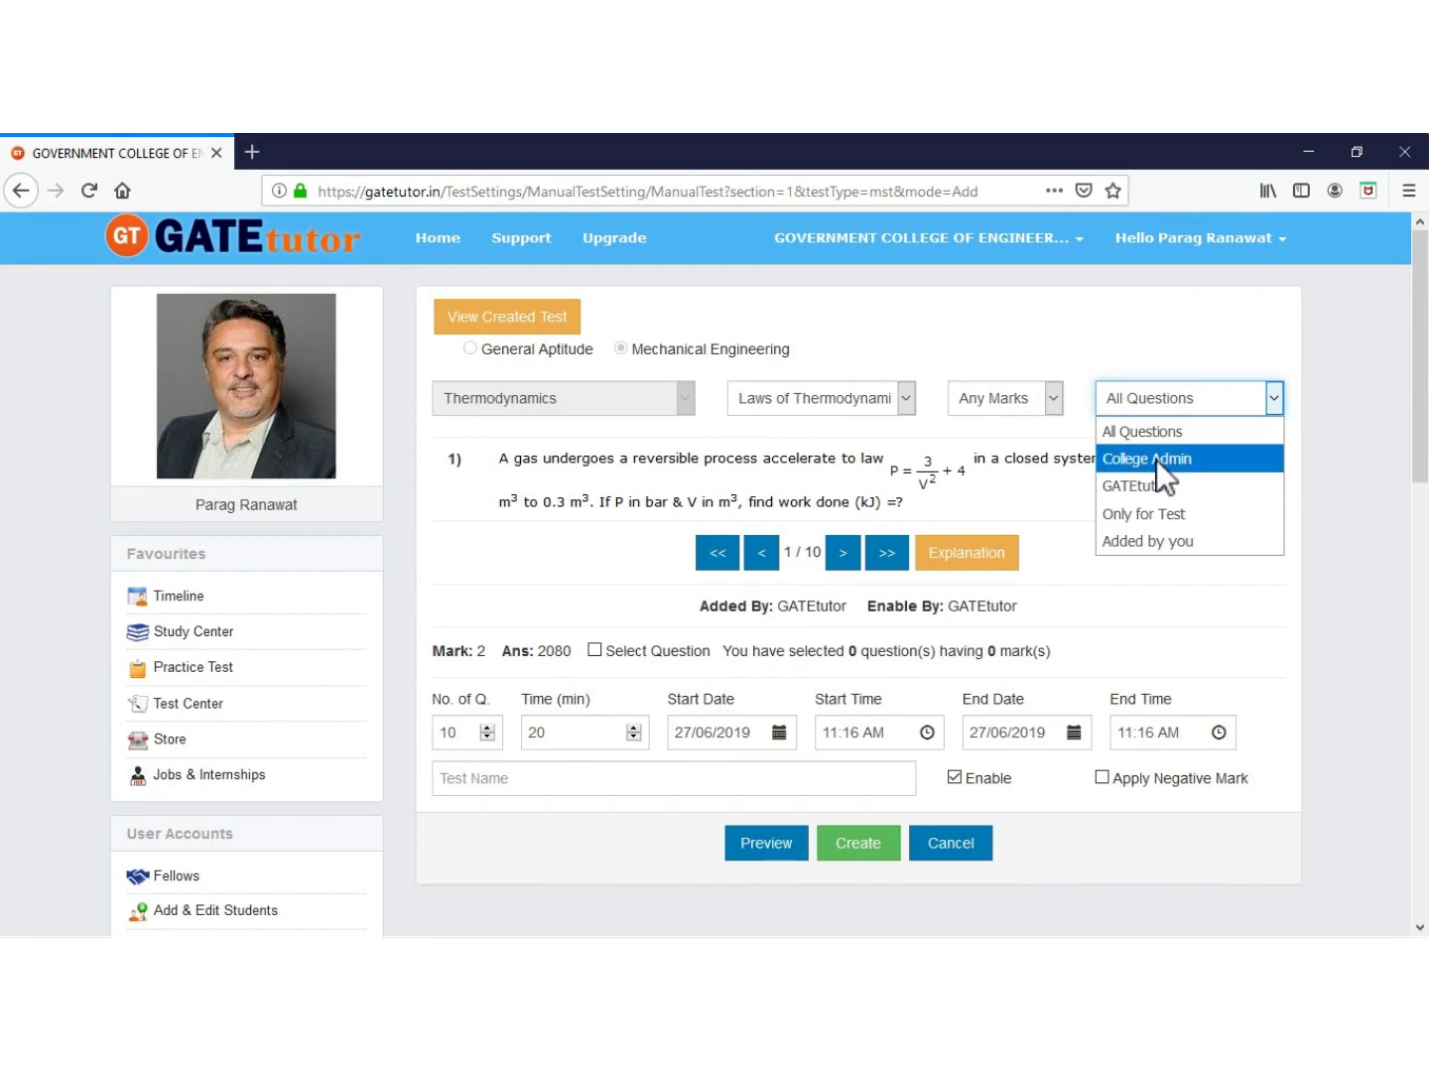
left_click(1158, 461)
left_click(1274, 398)
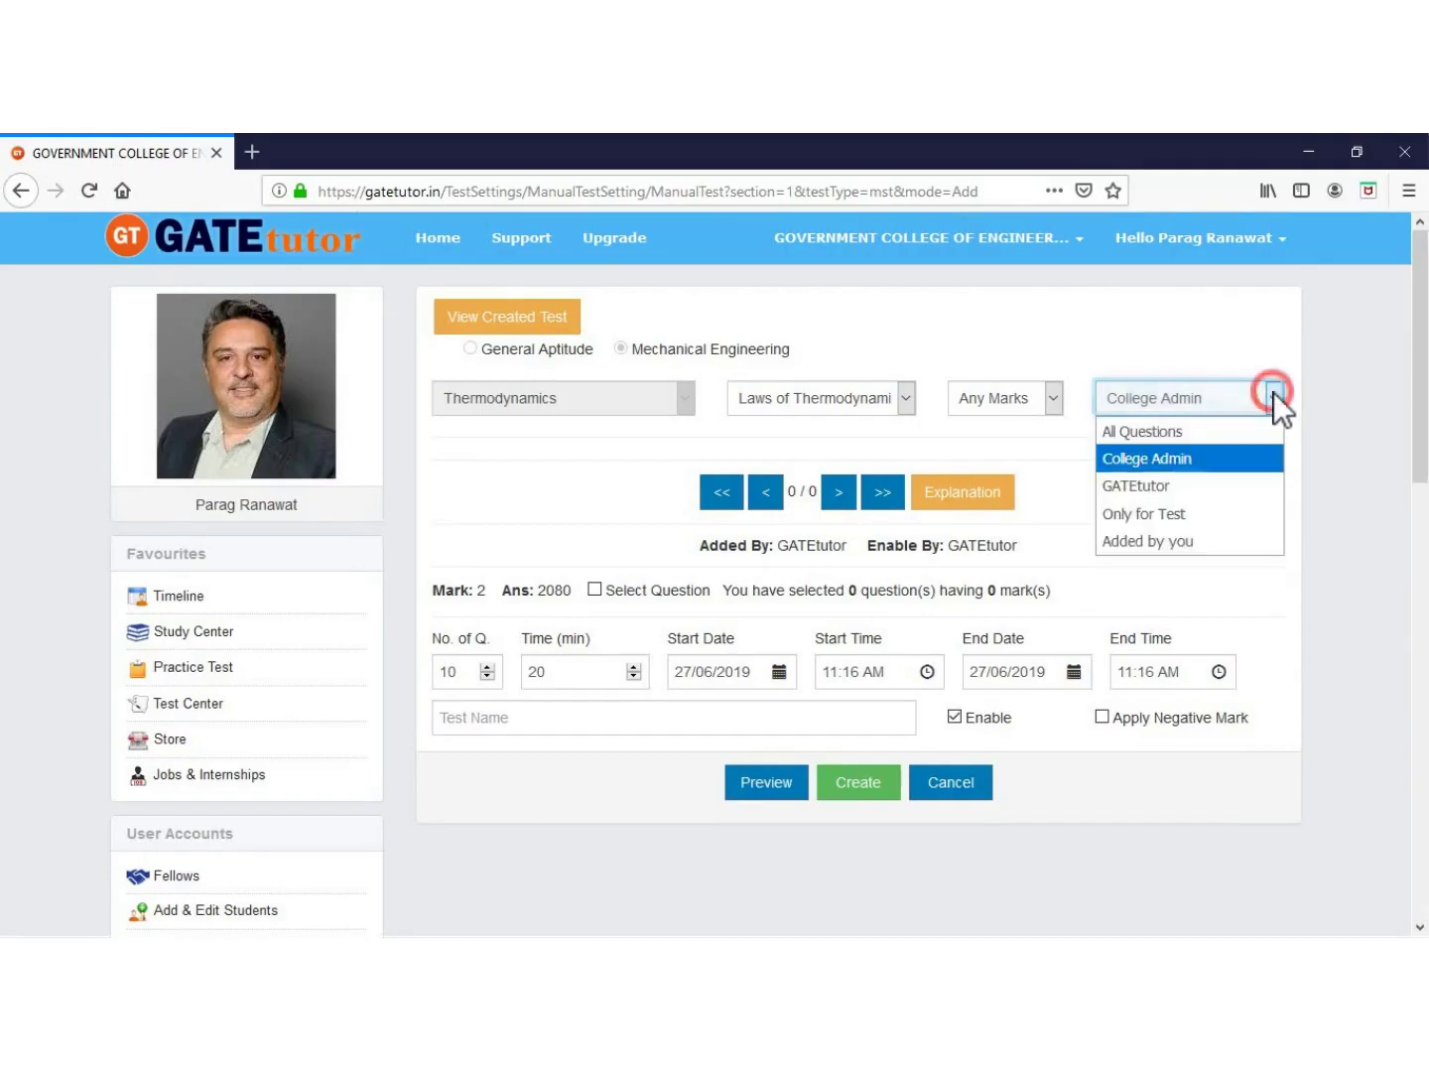
key("Down")
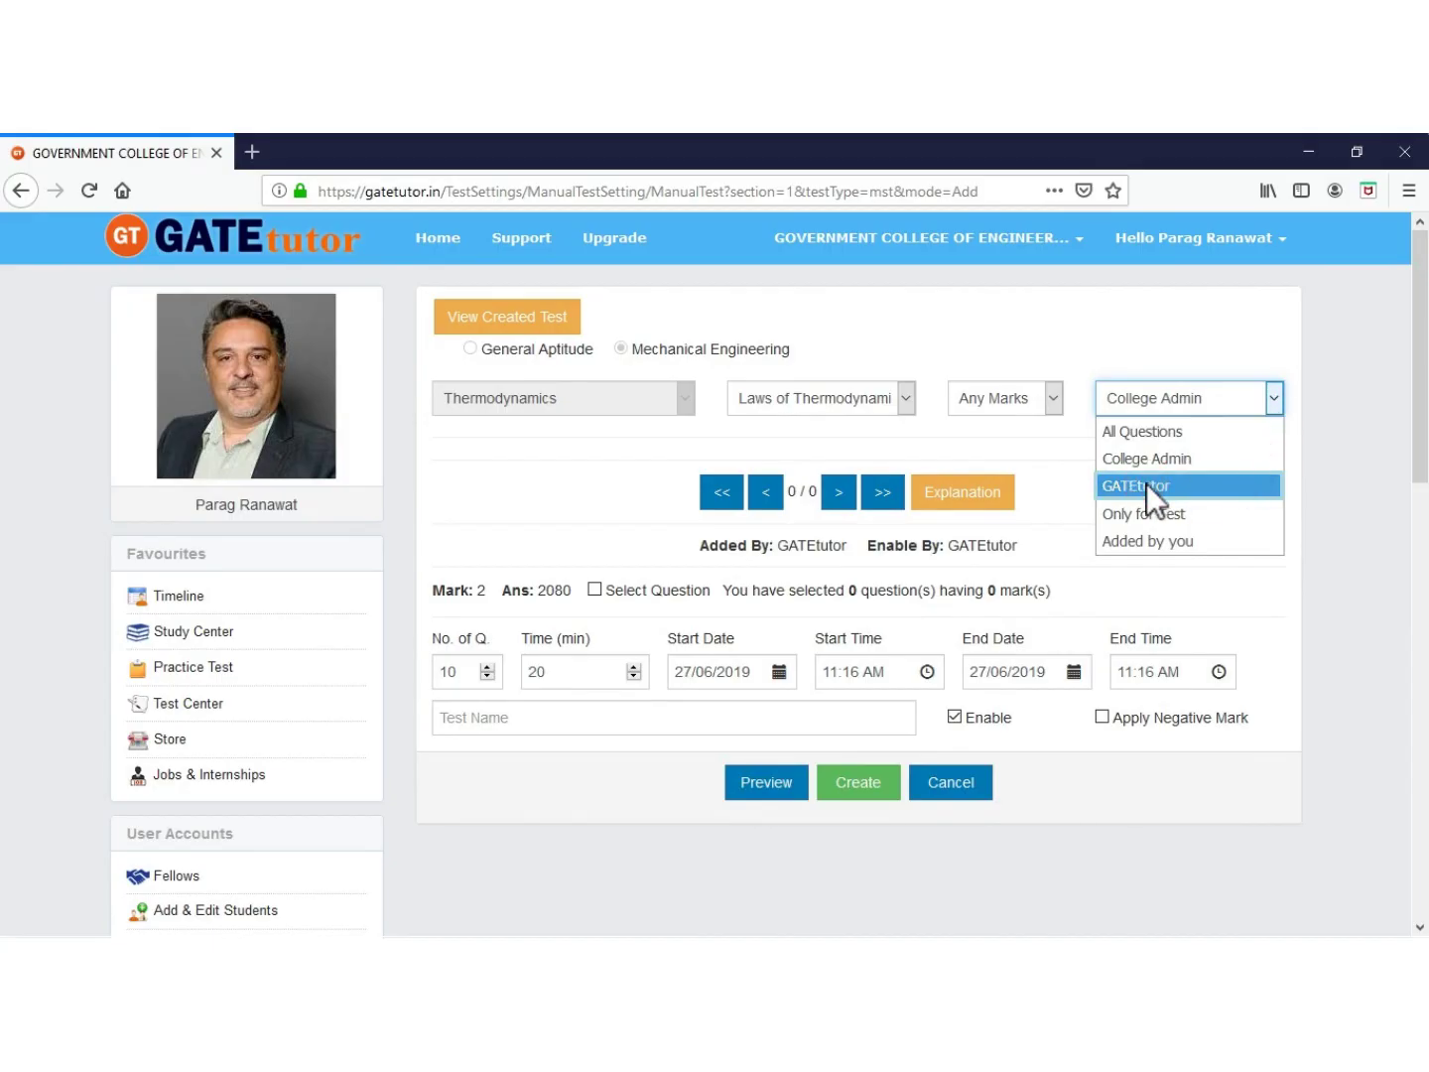
left_click(1147, 485)
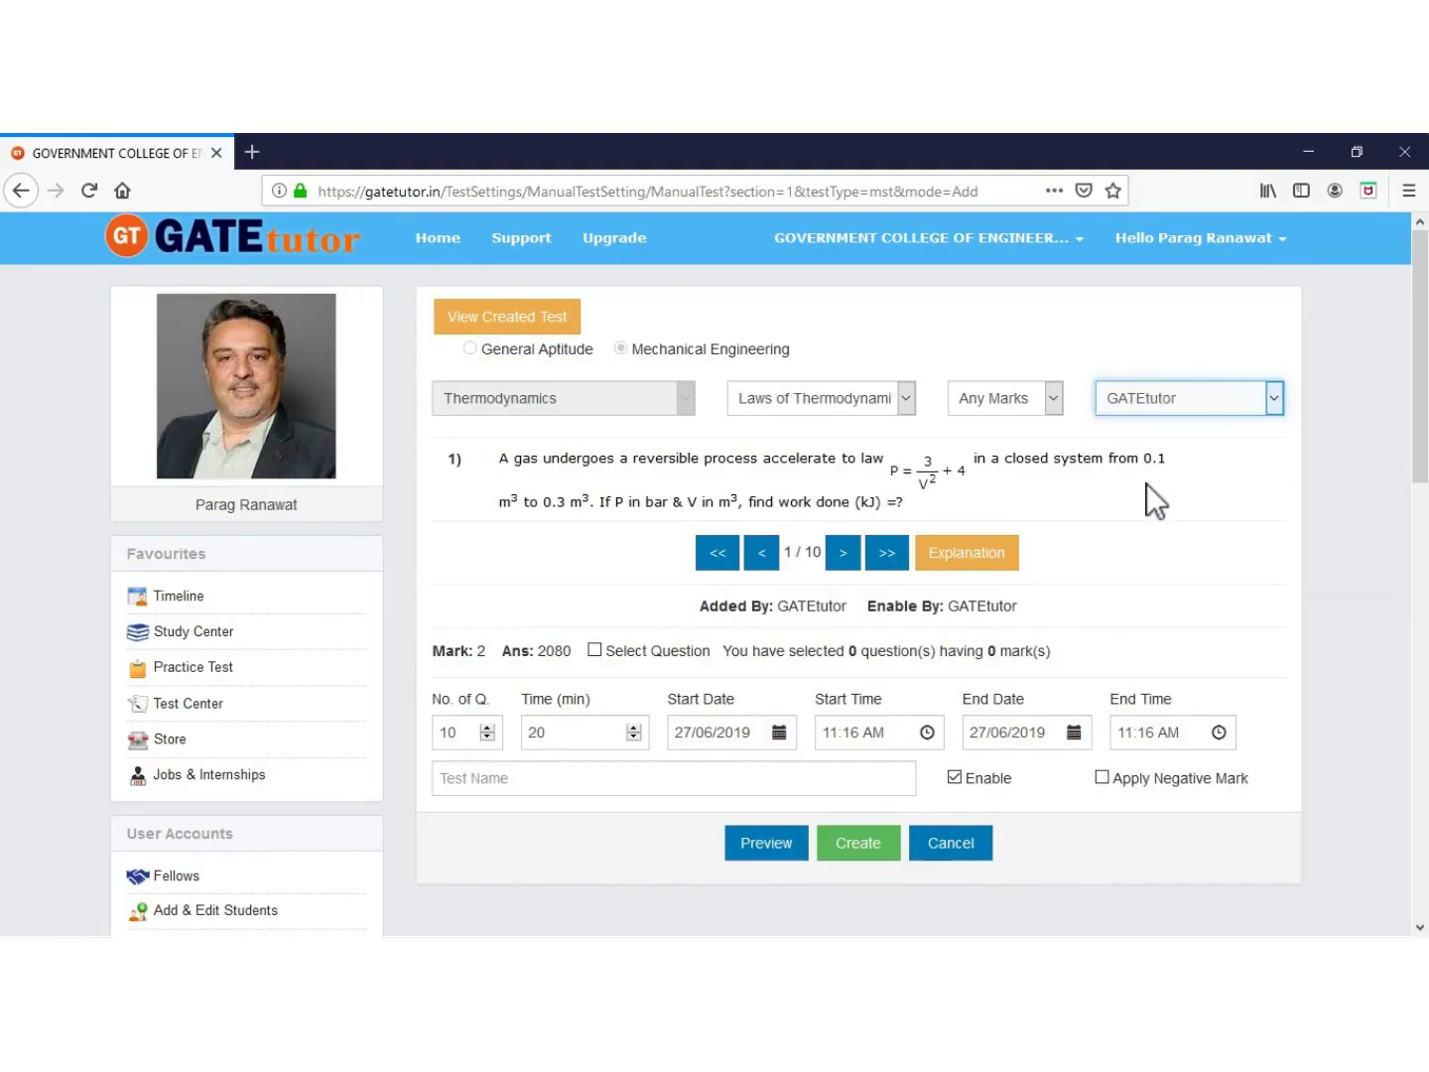
left_click(1271, 402)
key("Down")
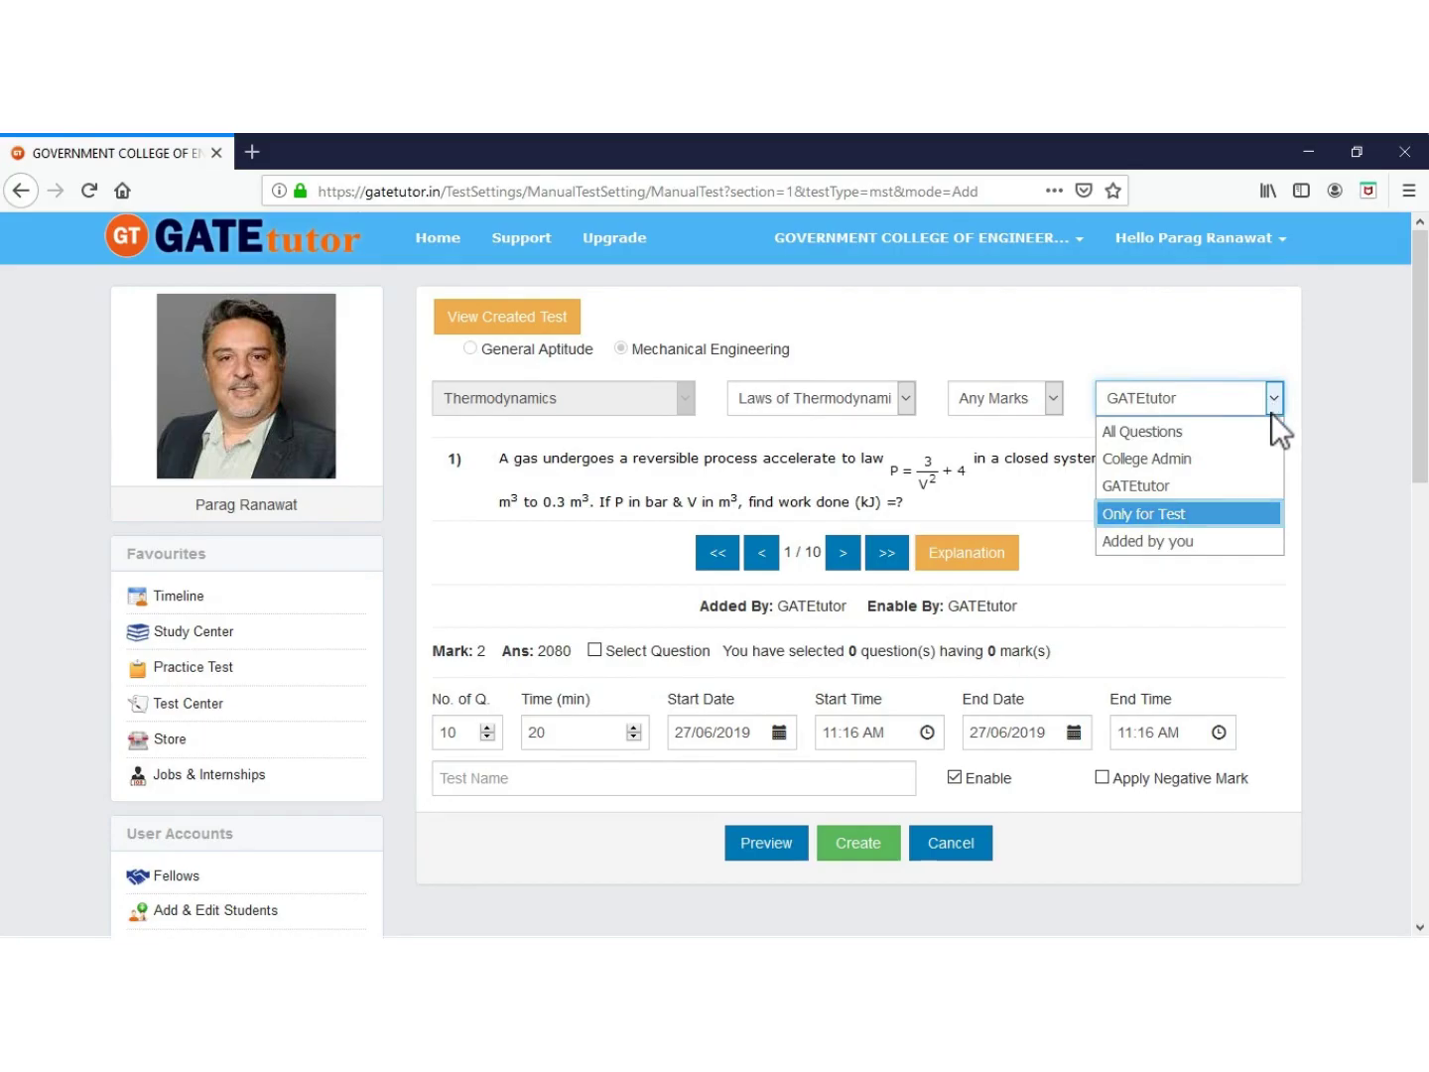
left_click(1168, 511)
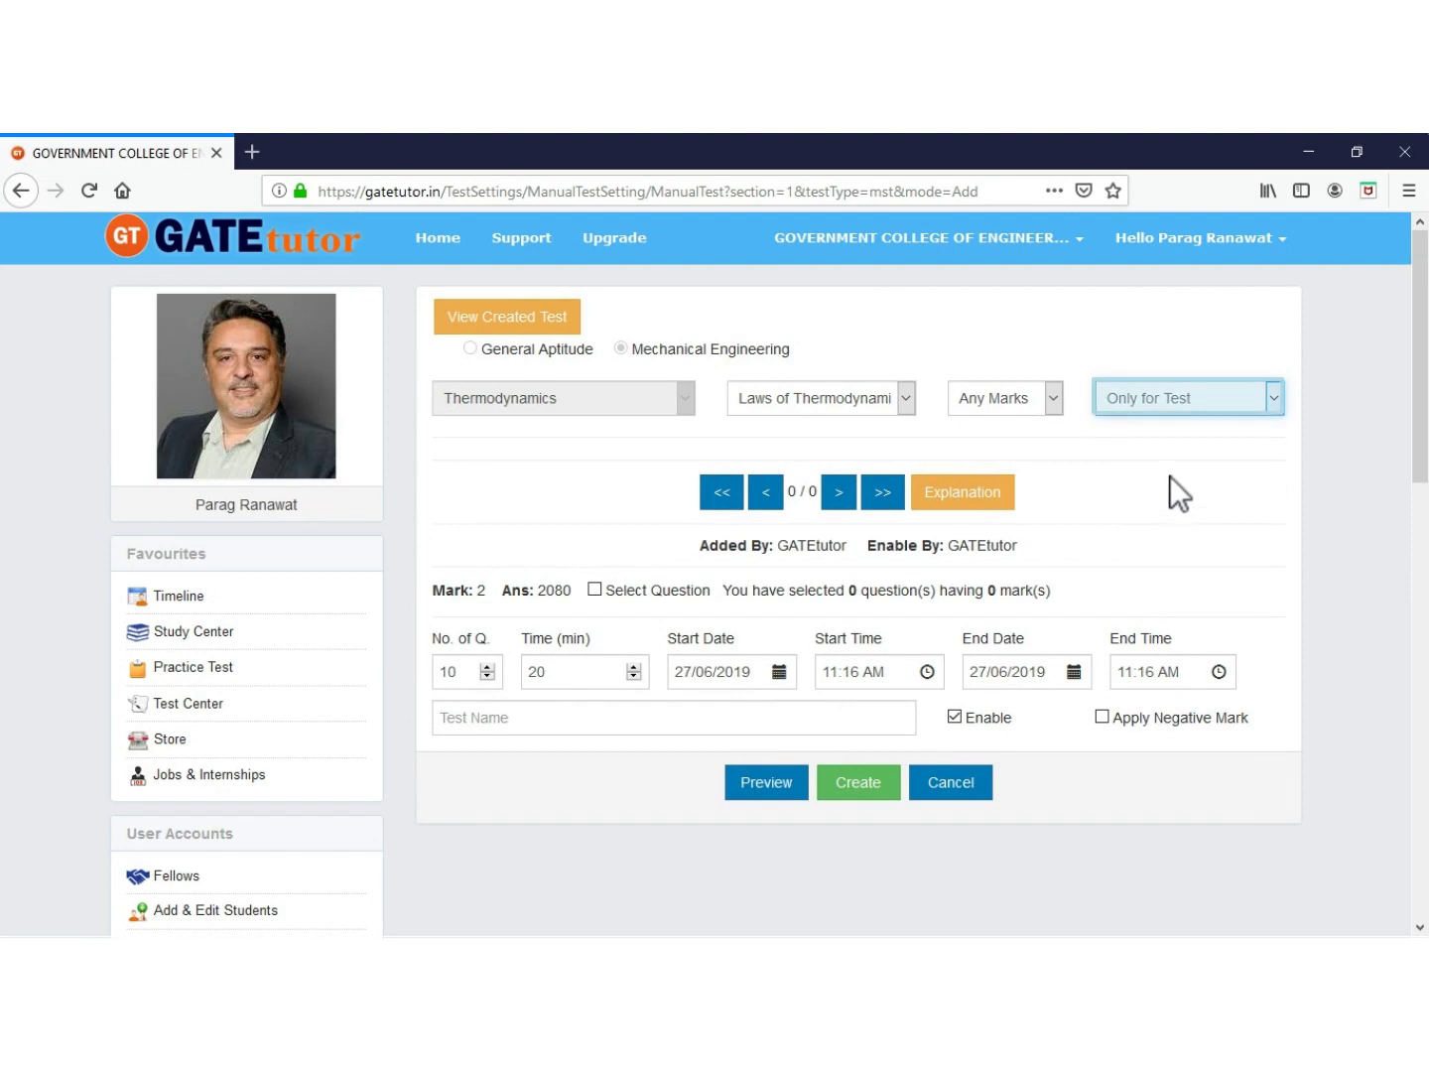
left_click(1268, 401)
key("Down")
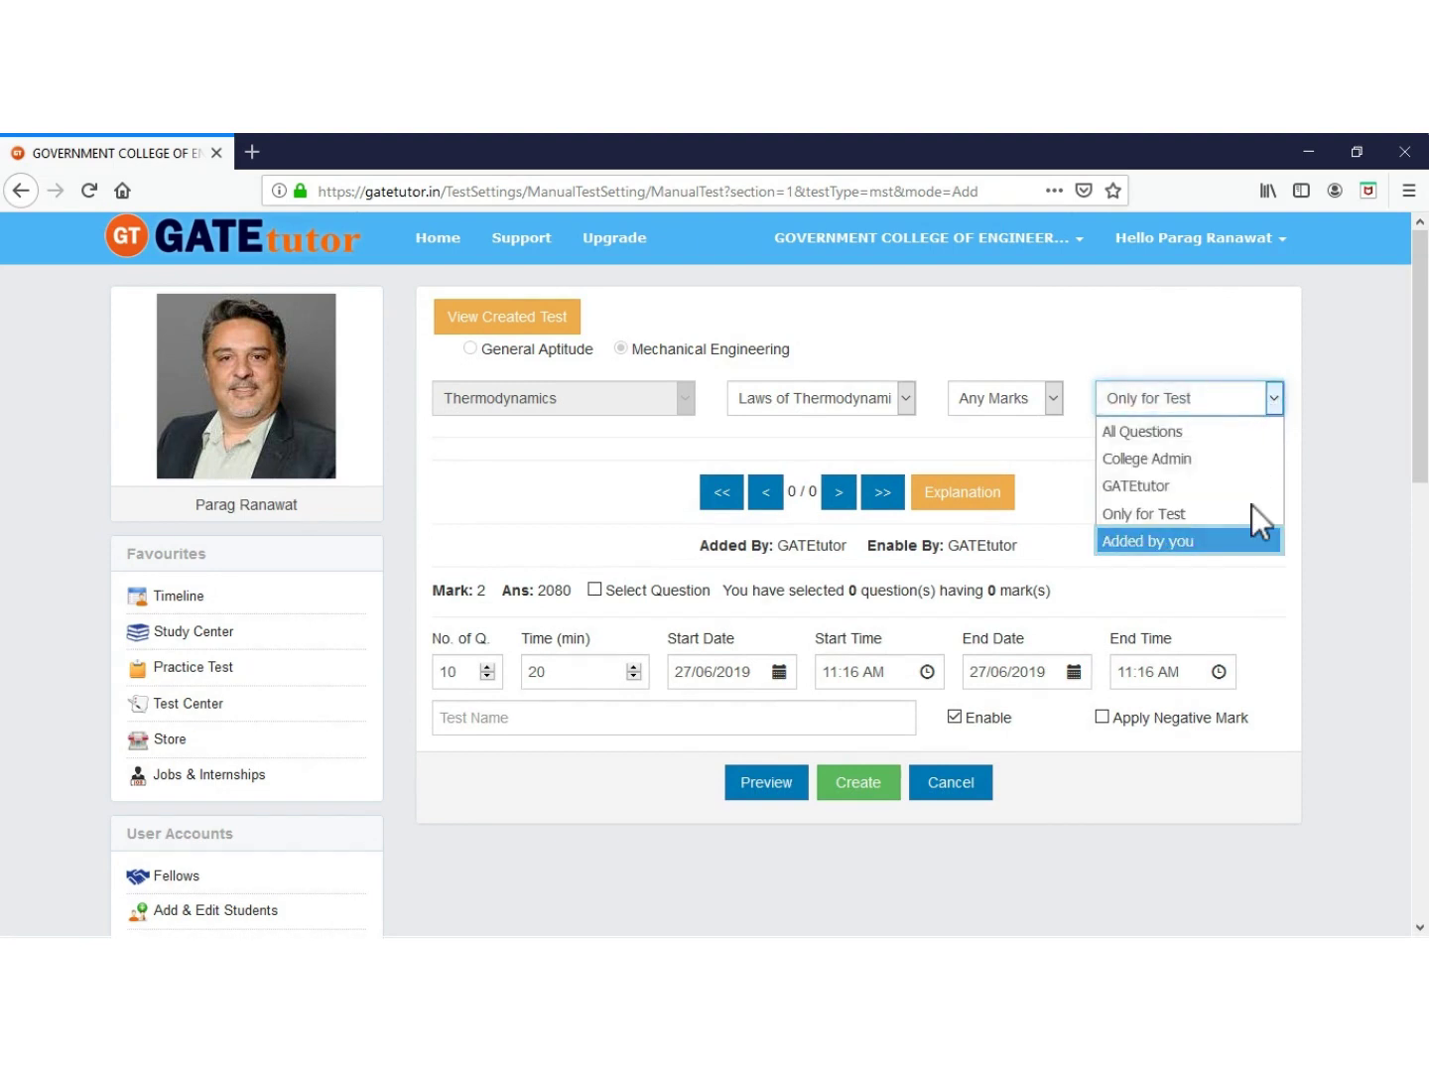
left_click(1146, 540)
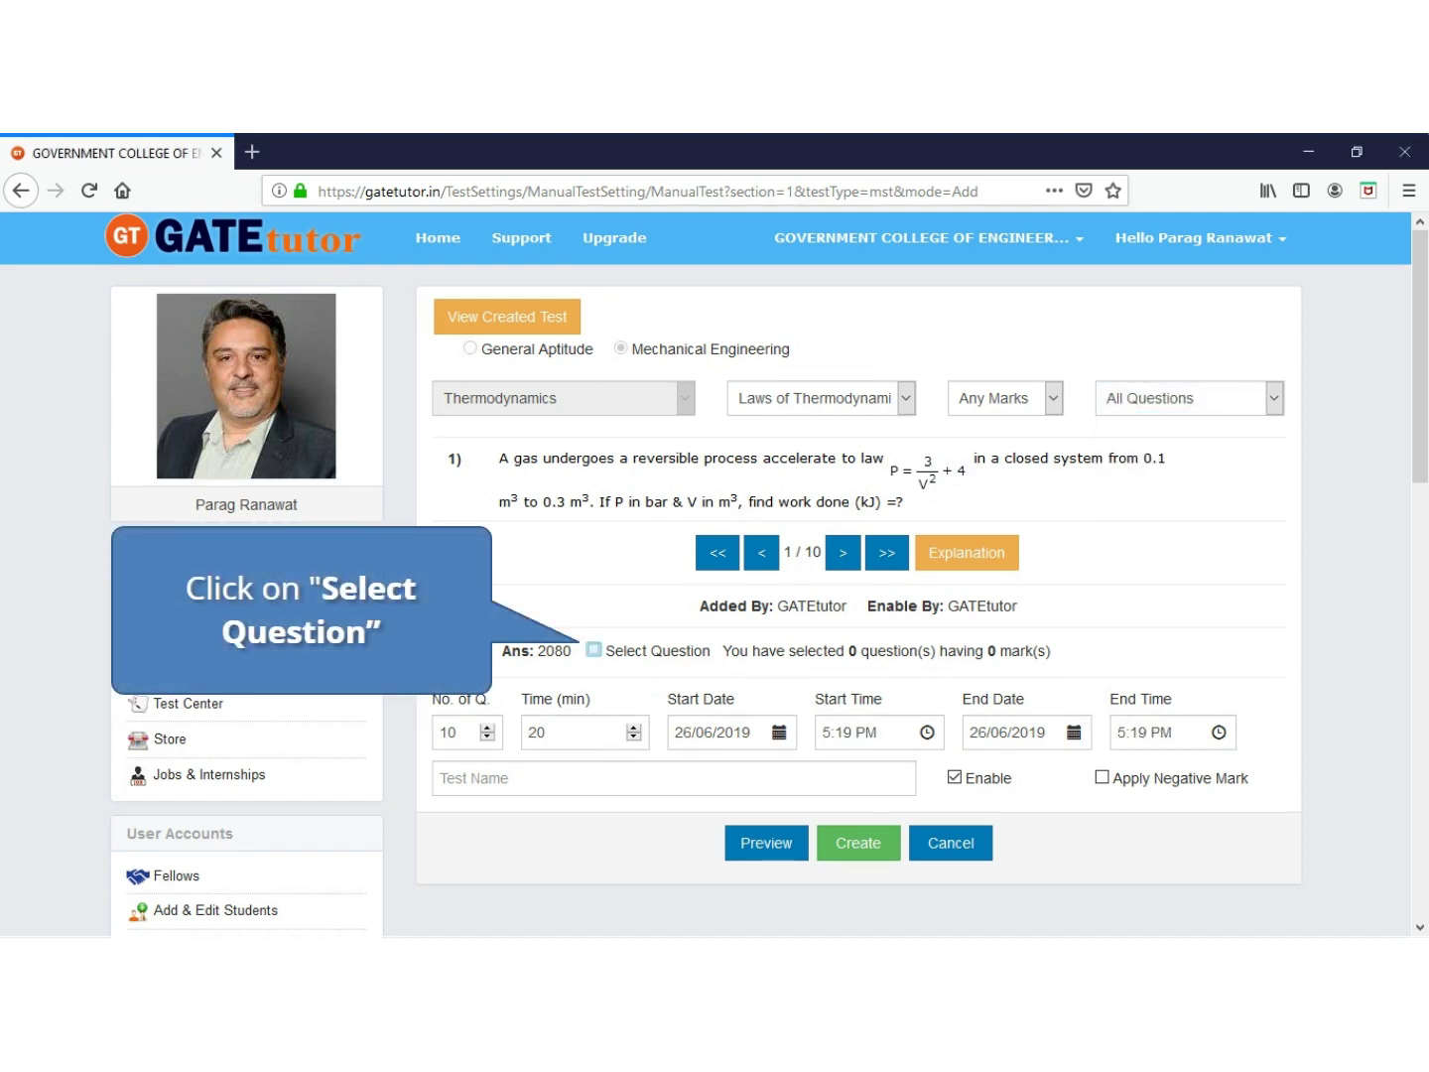
Add questions 1 and 2 to the test
left_click(594, 649)
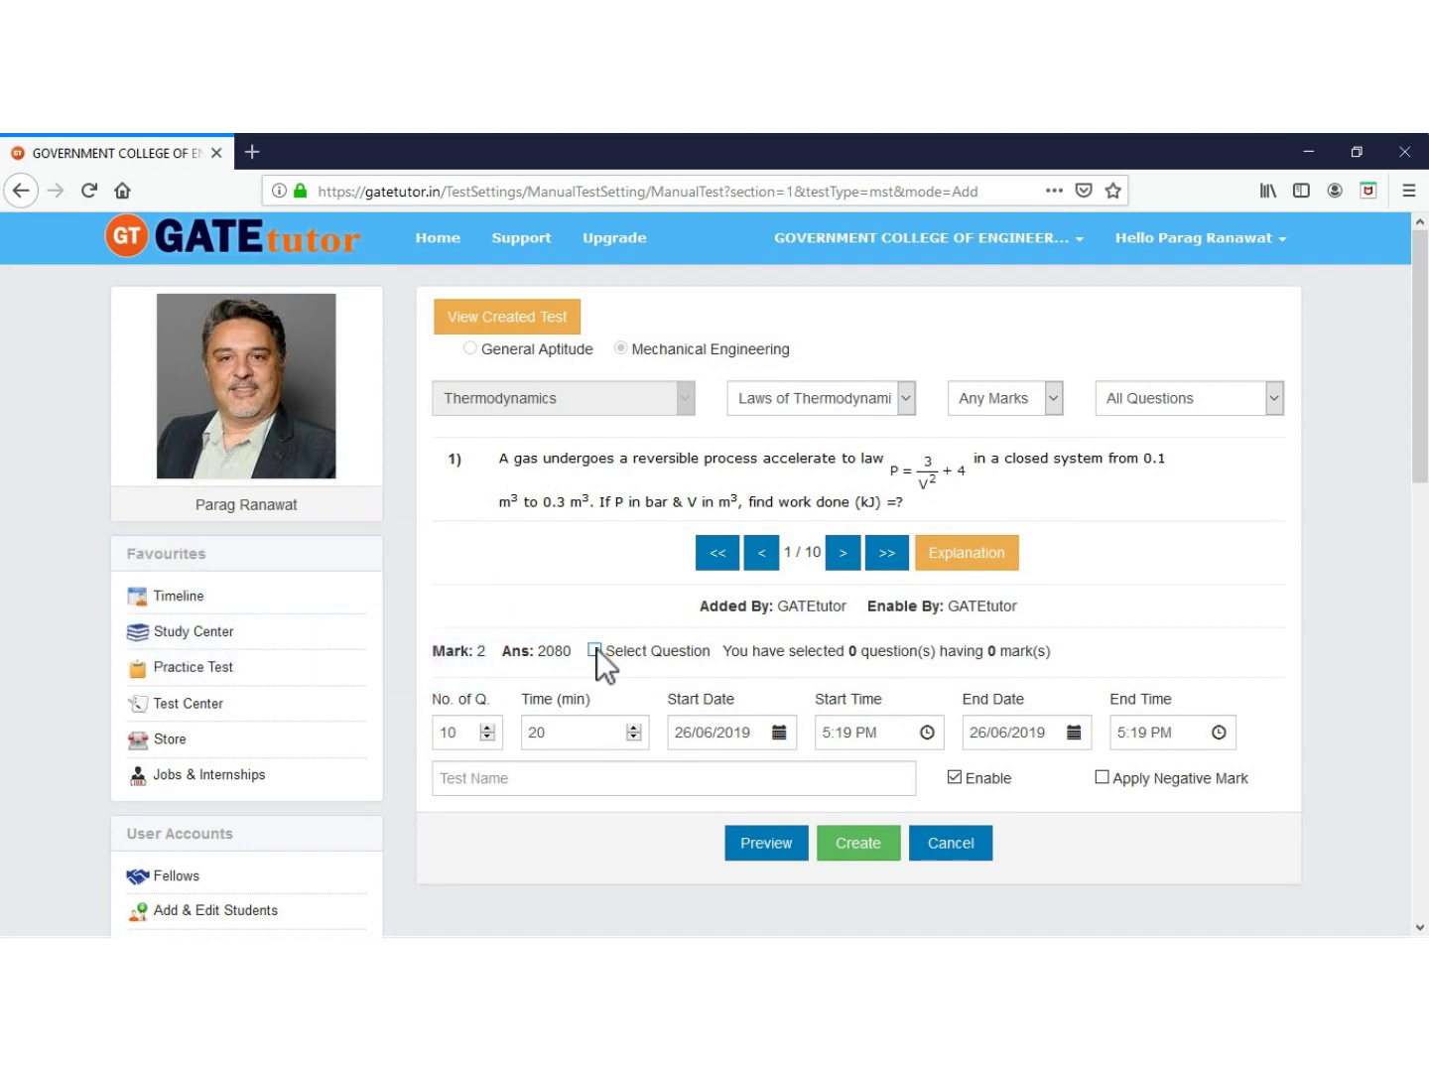
left_click(596, 649)
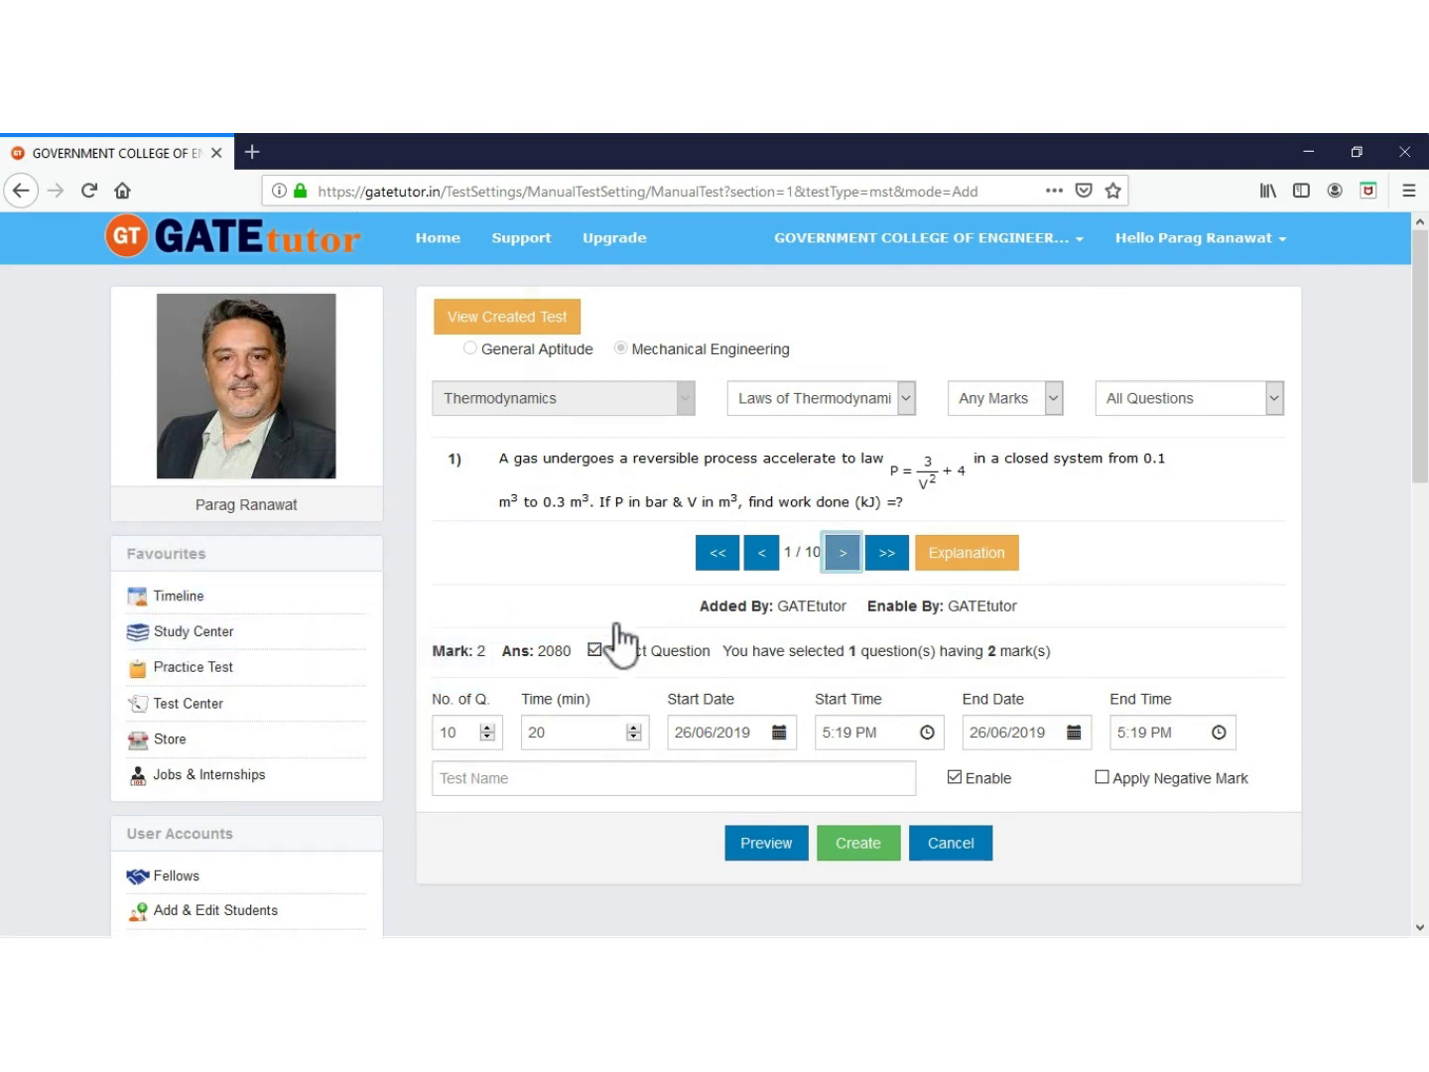
left_click(844, 556)
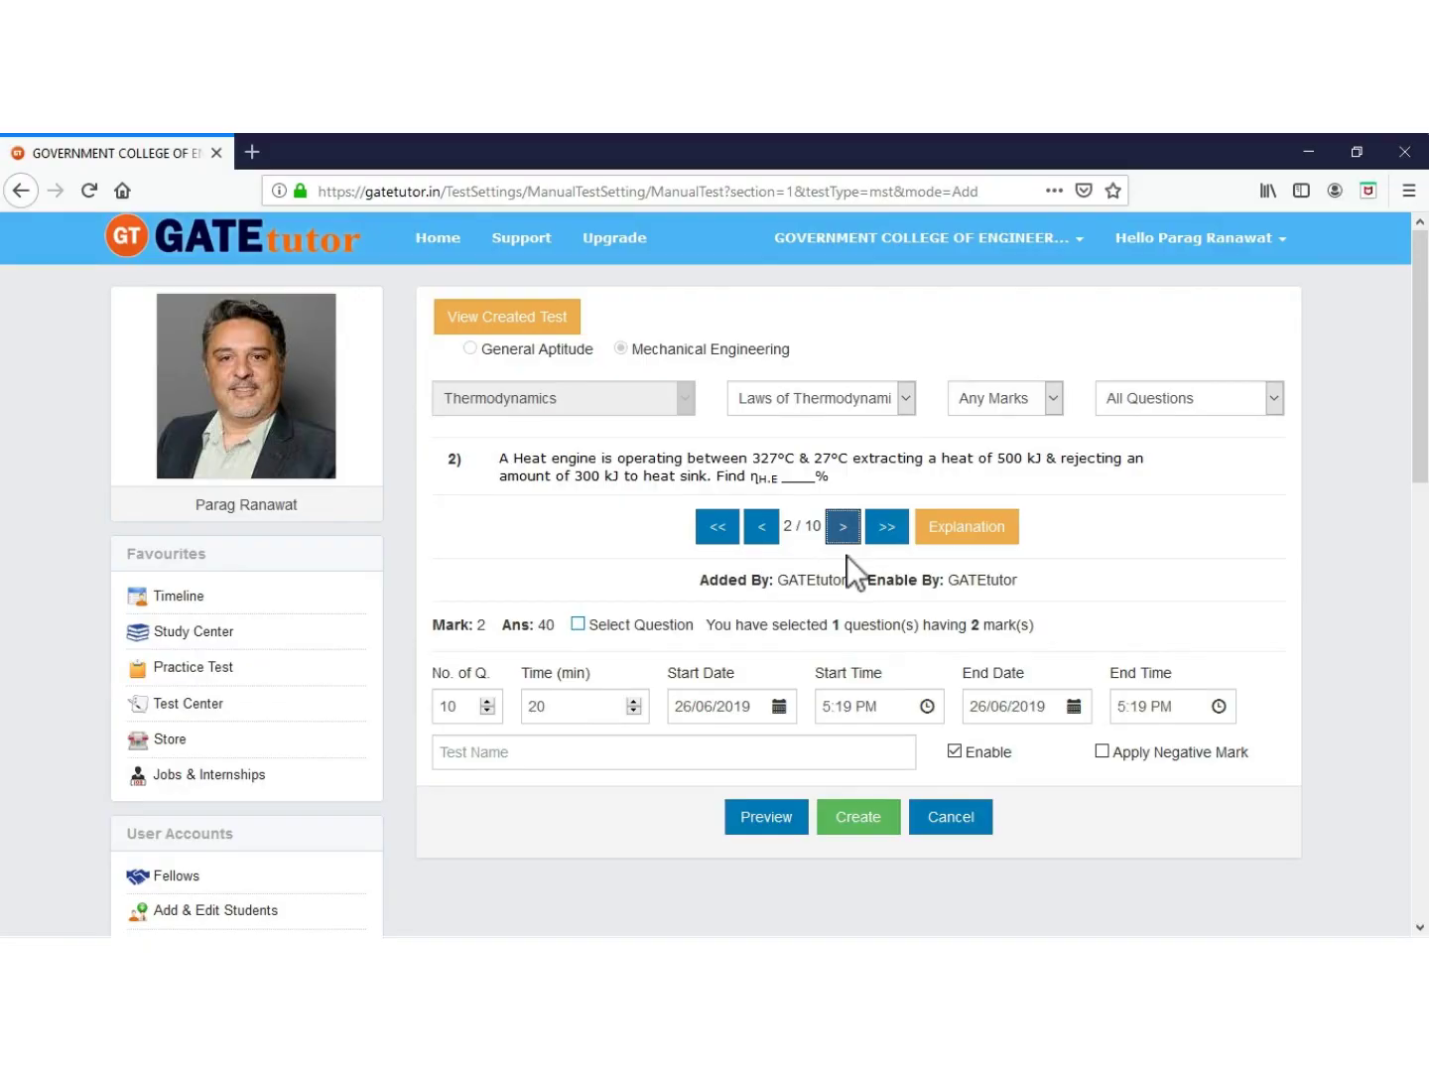
left_click(576, 625)
left_click(843, 528)
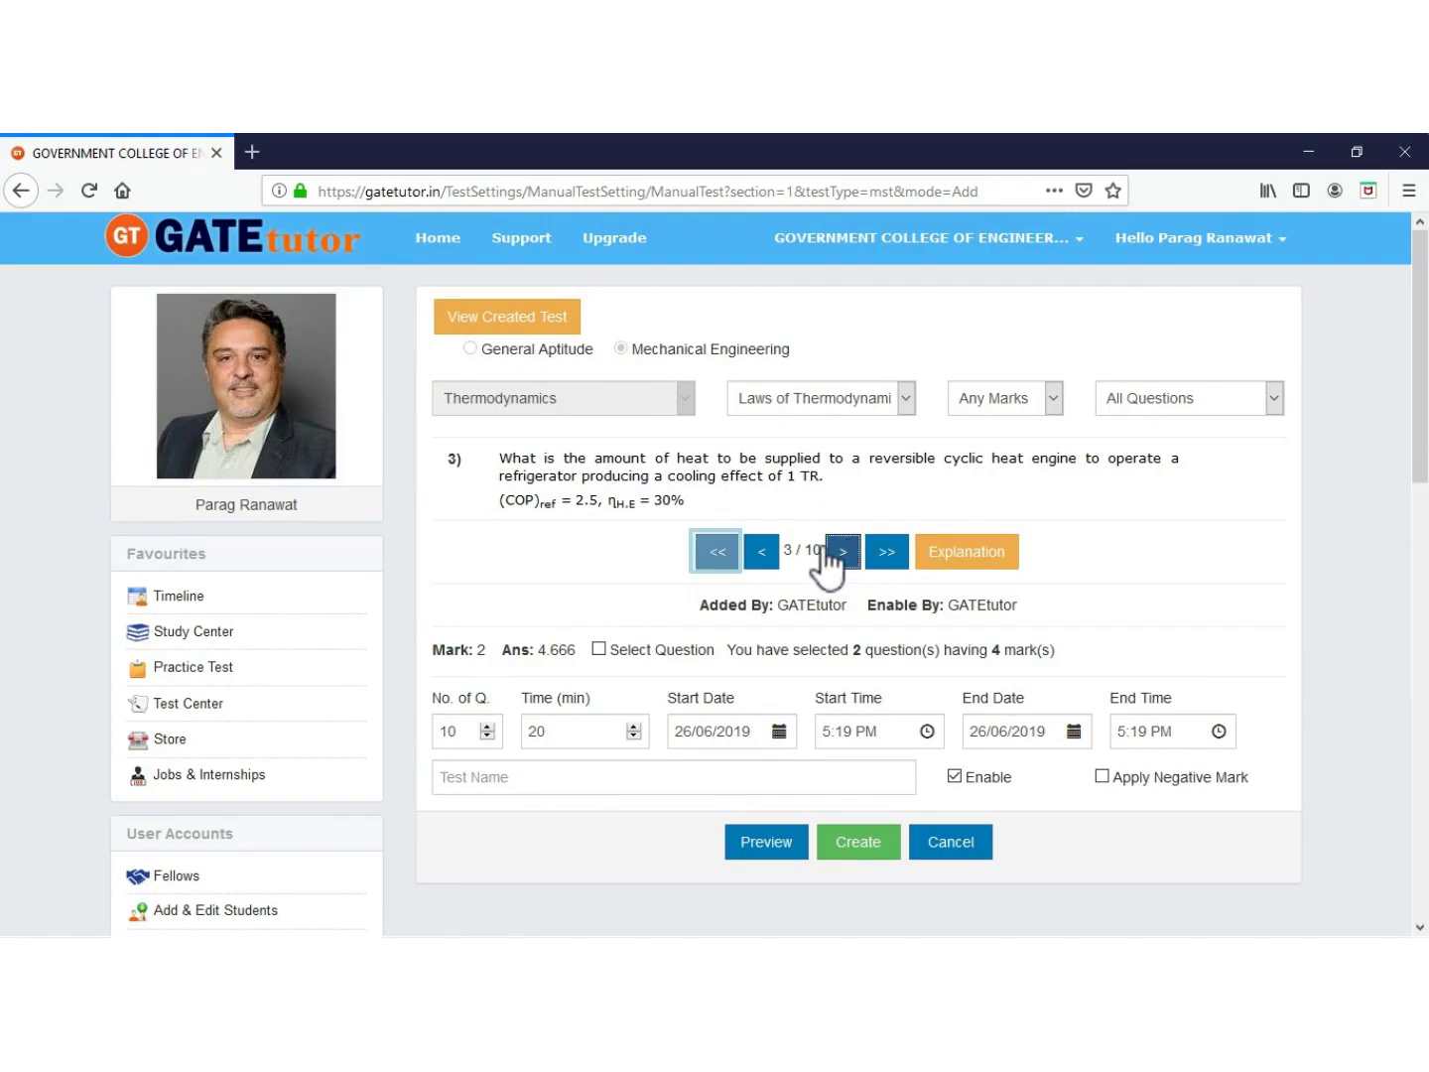
Add questions 3, 4 and 10, completing a ten-question, 16-mark selection
left_click(716, 552)
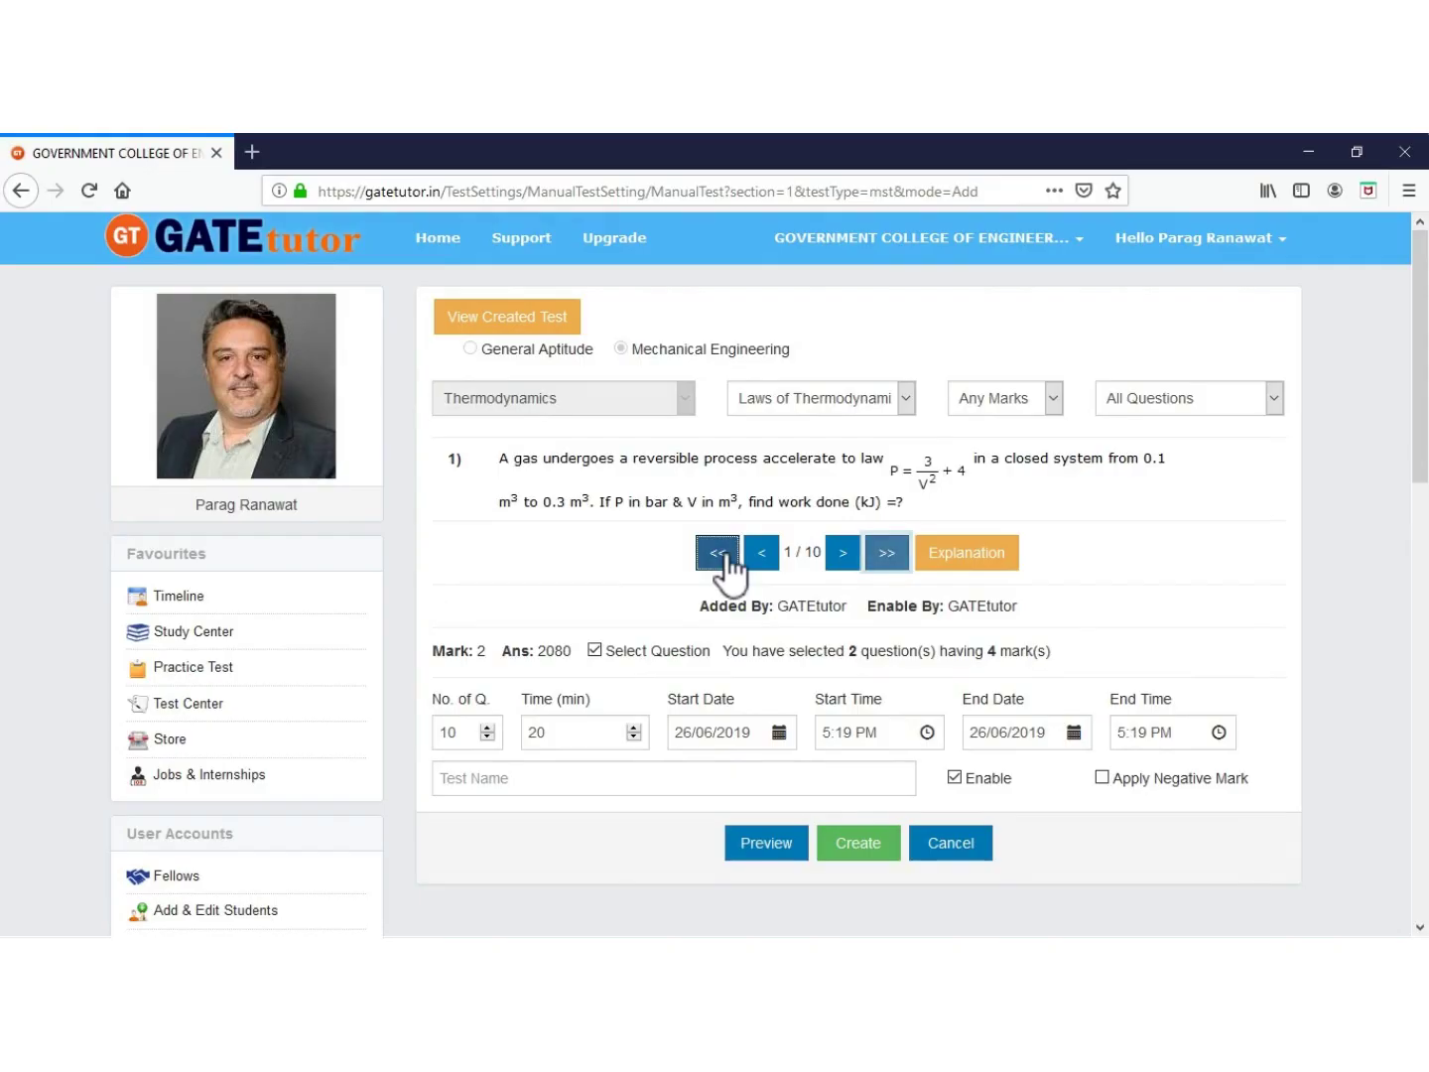
left_click(888, 553)
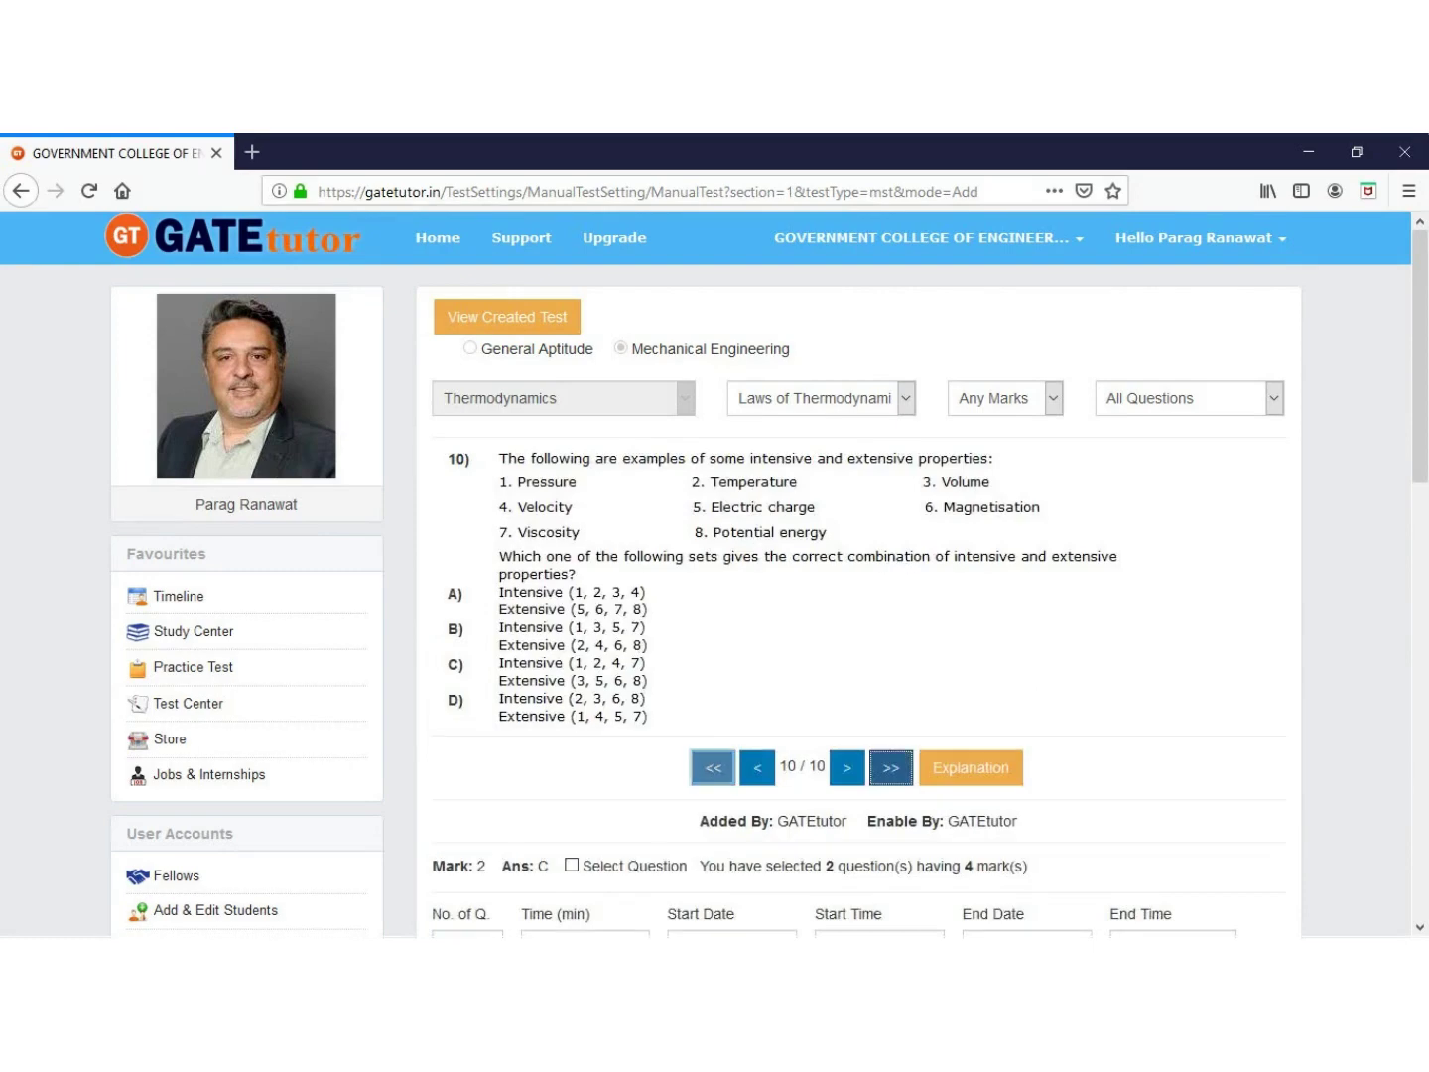
left_click(712, 767)
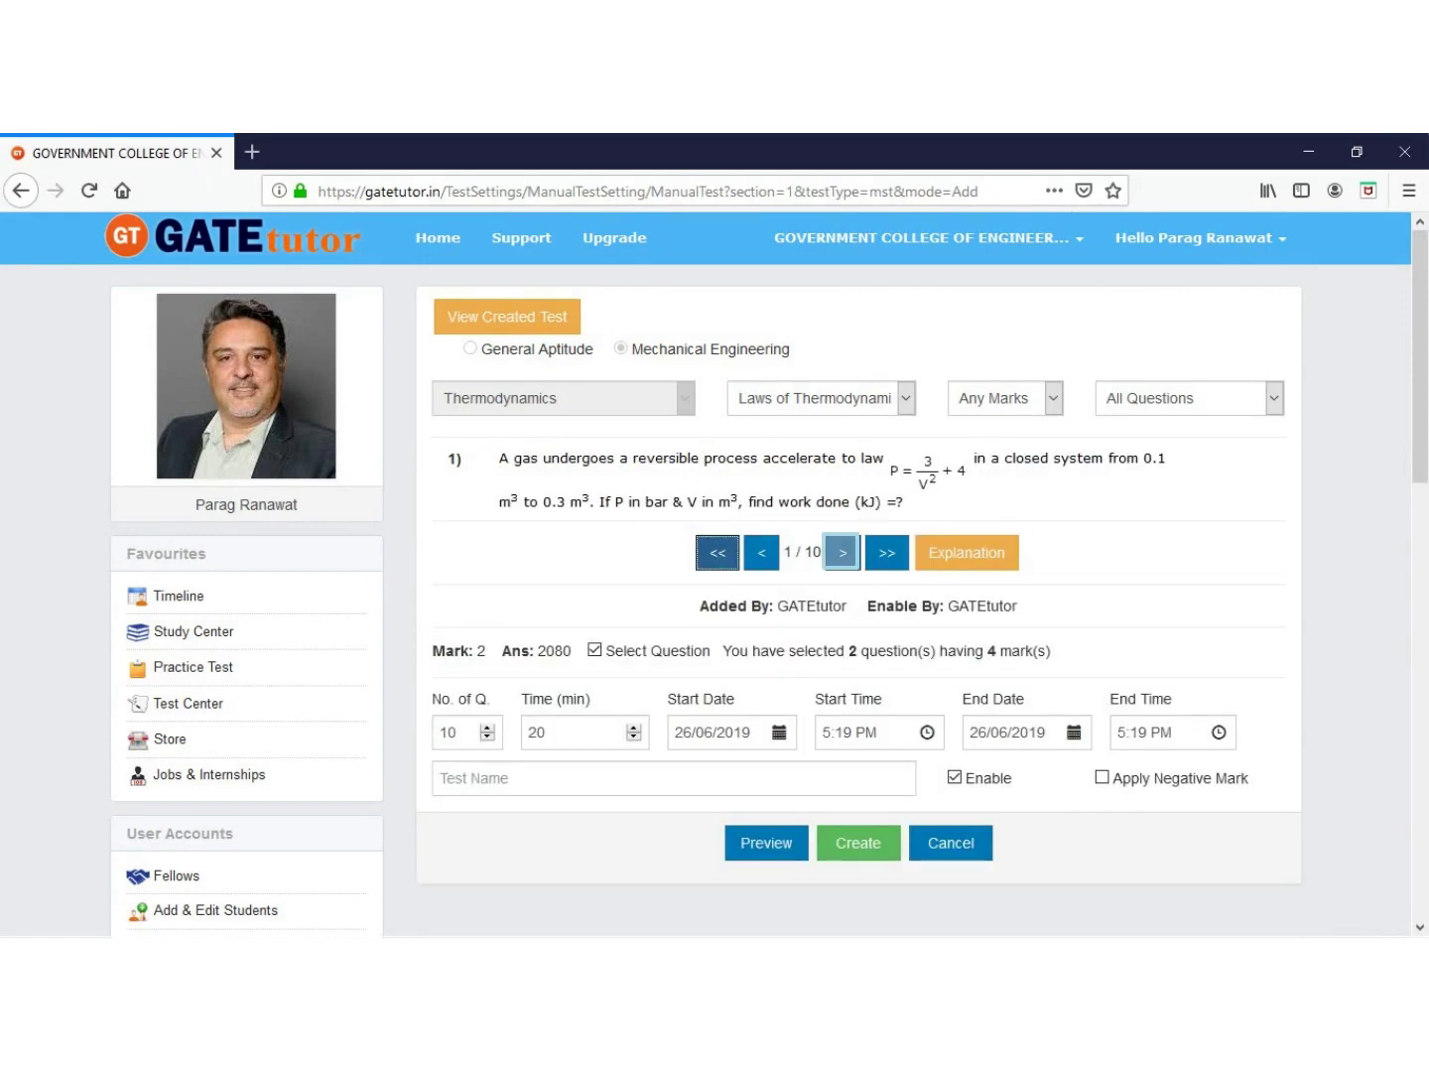
left_click(844, 552)
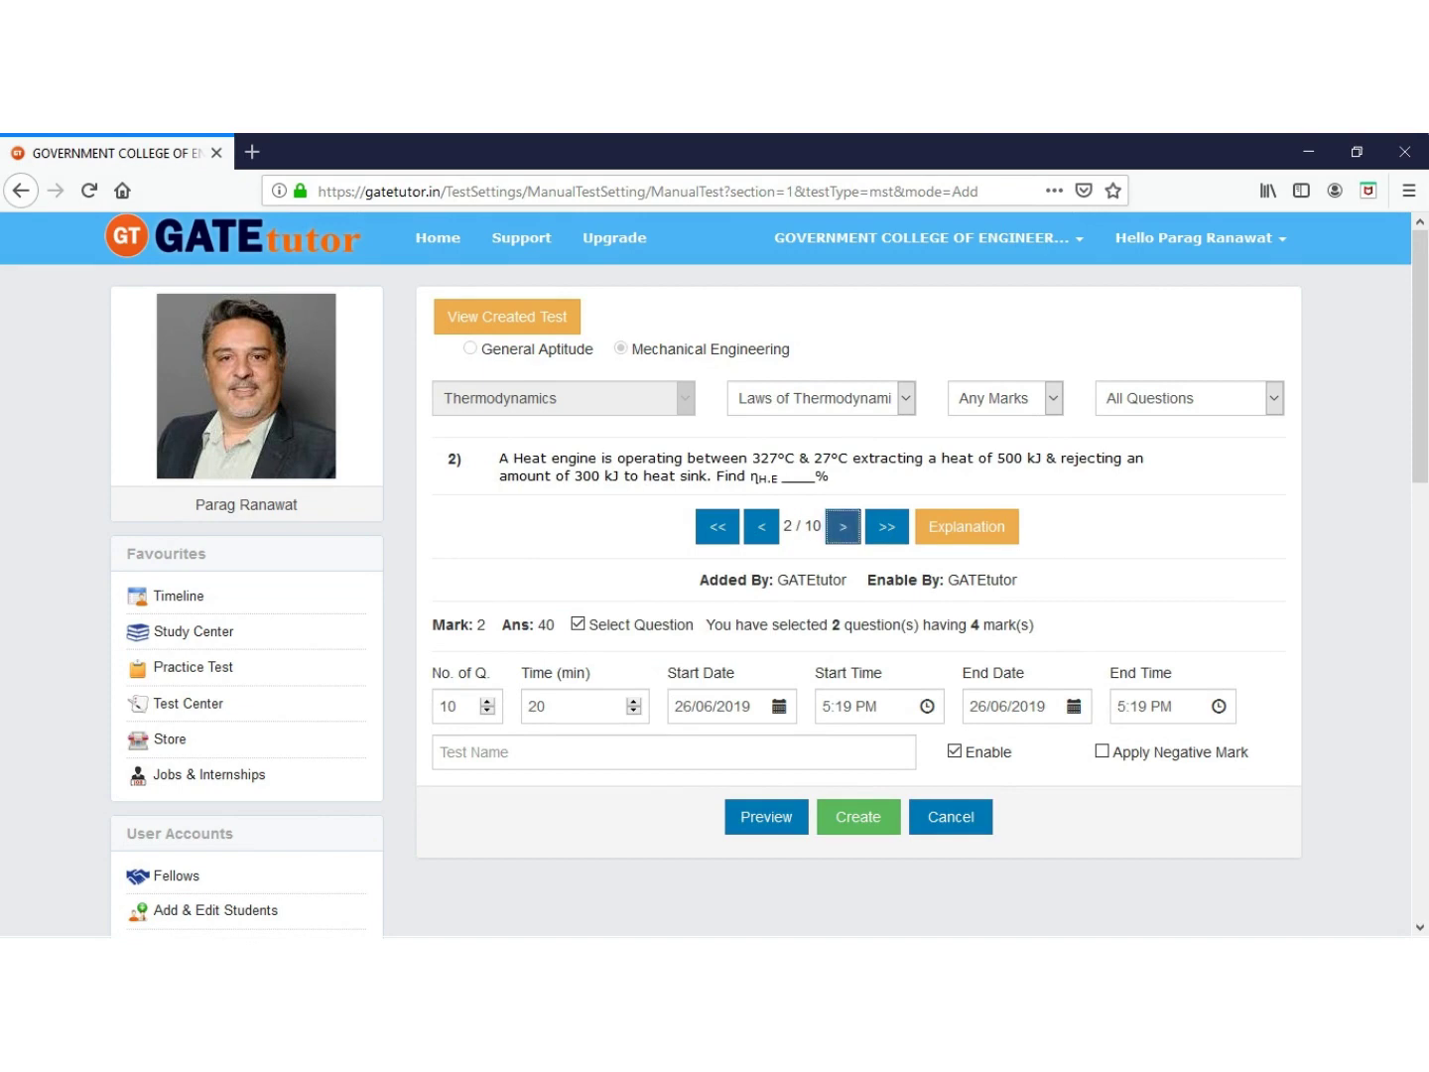
left_click(842, 526)
left_click(599, 649)
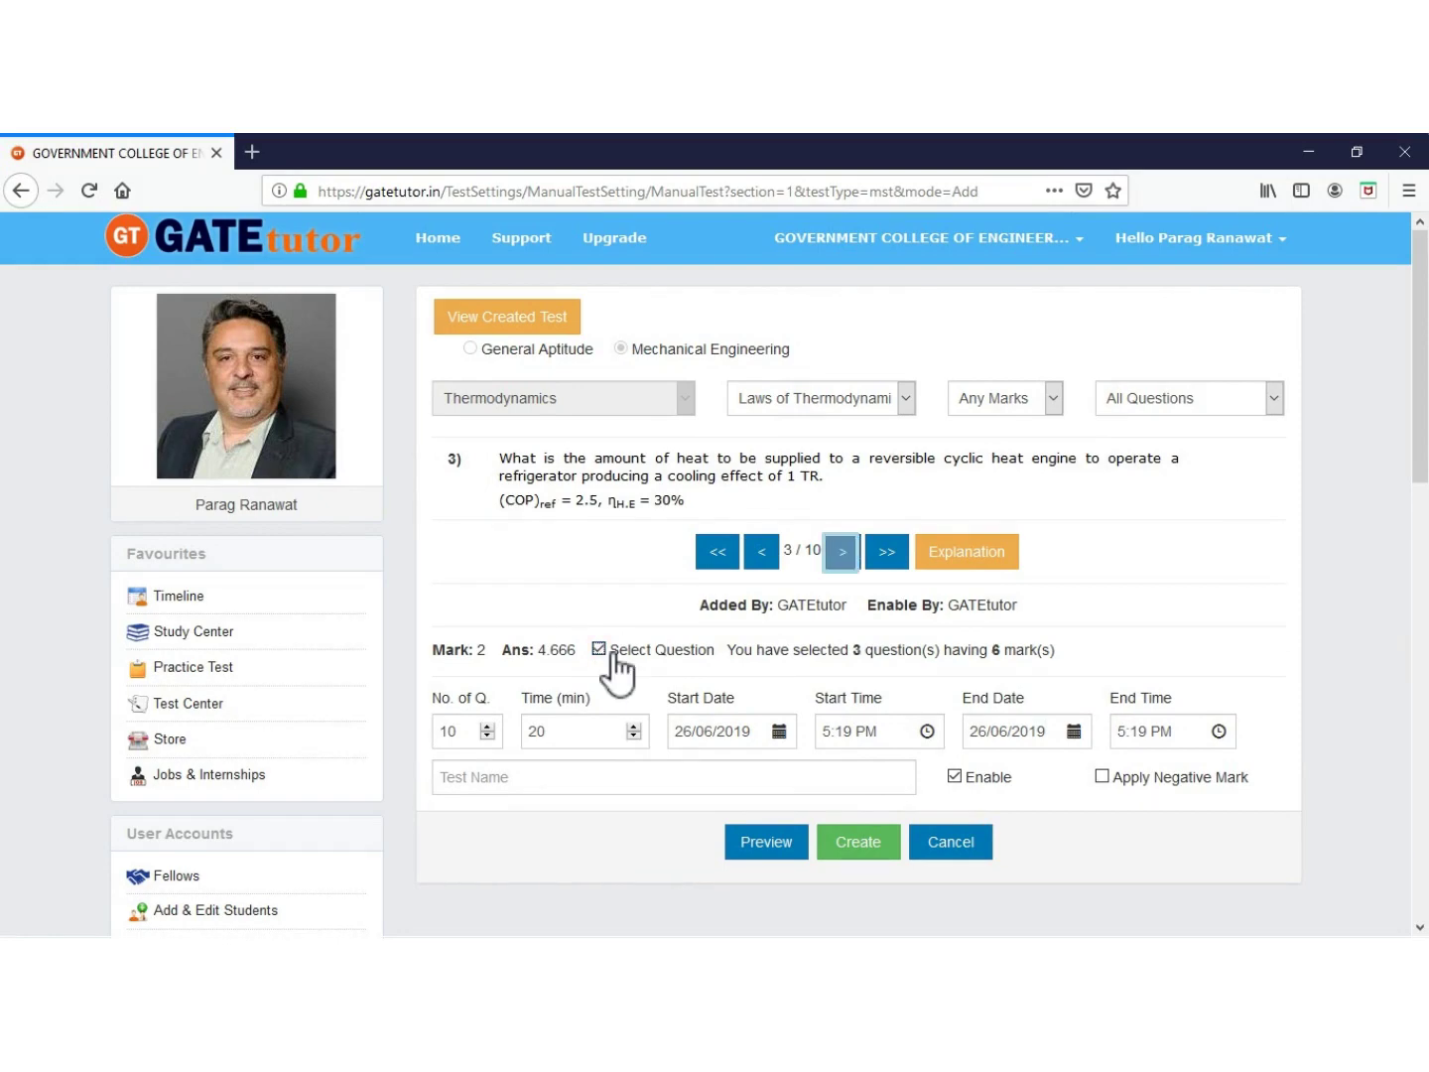
left_click(841, 553)
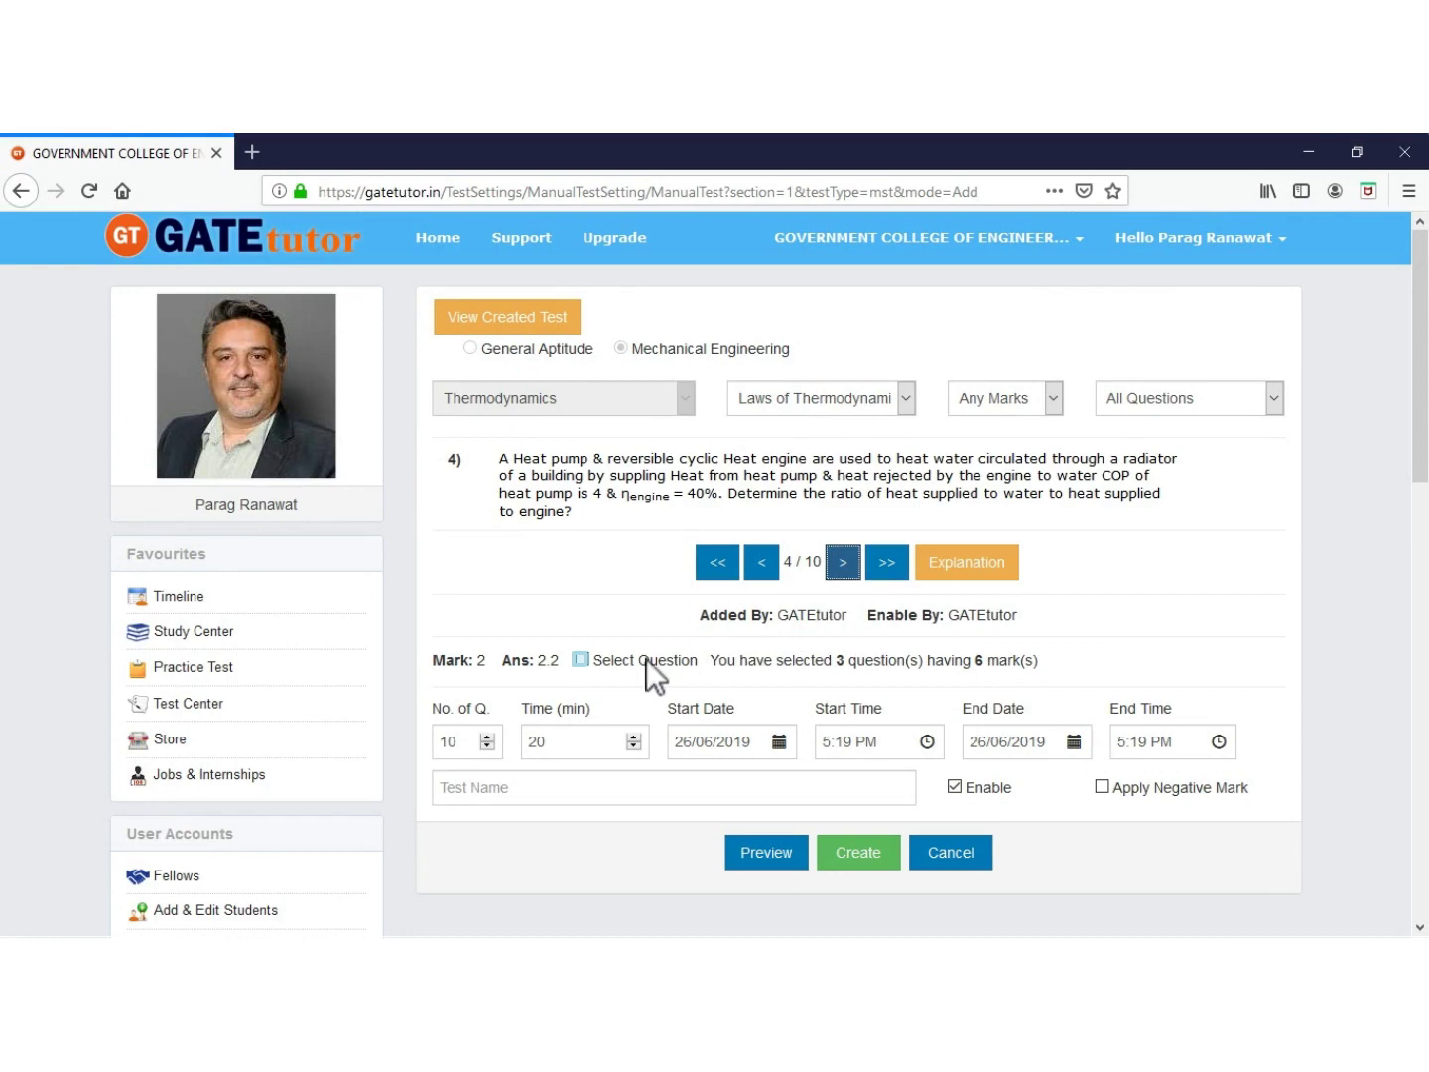
left_click(581, 660)
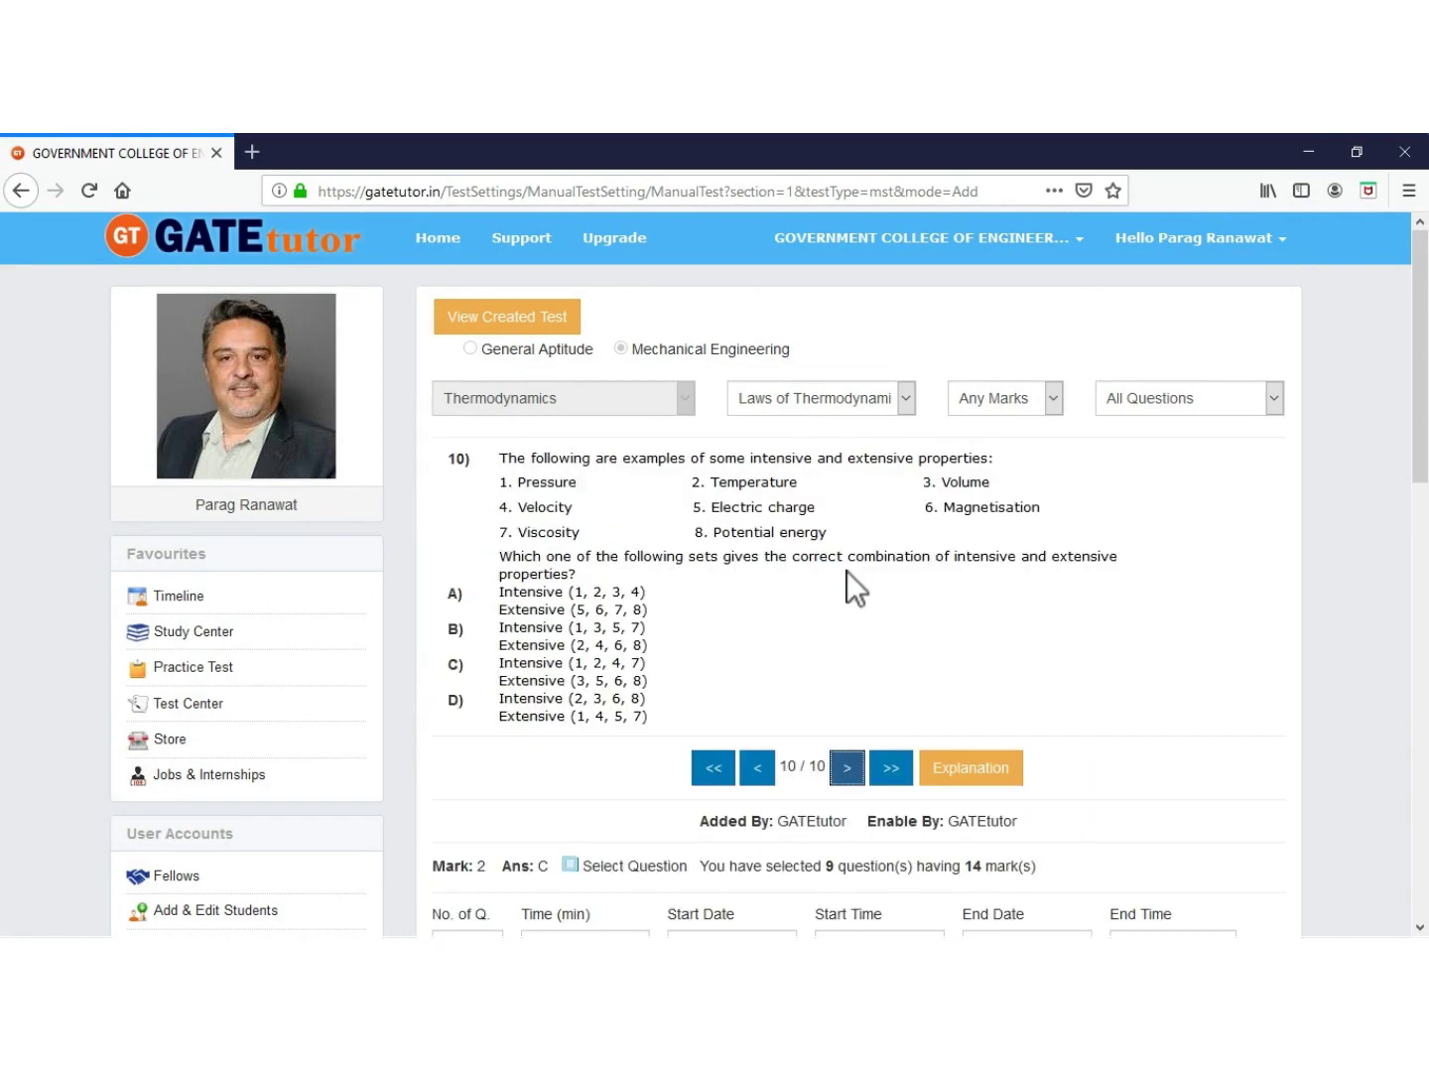
left_click(571, 865)
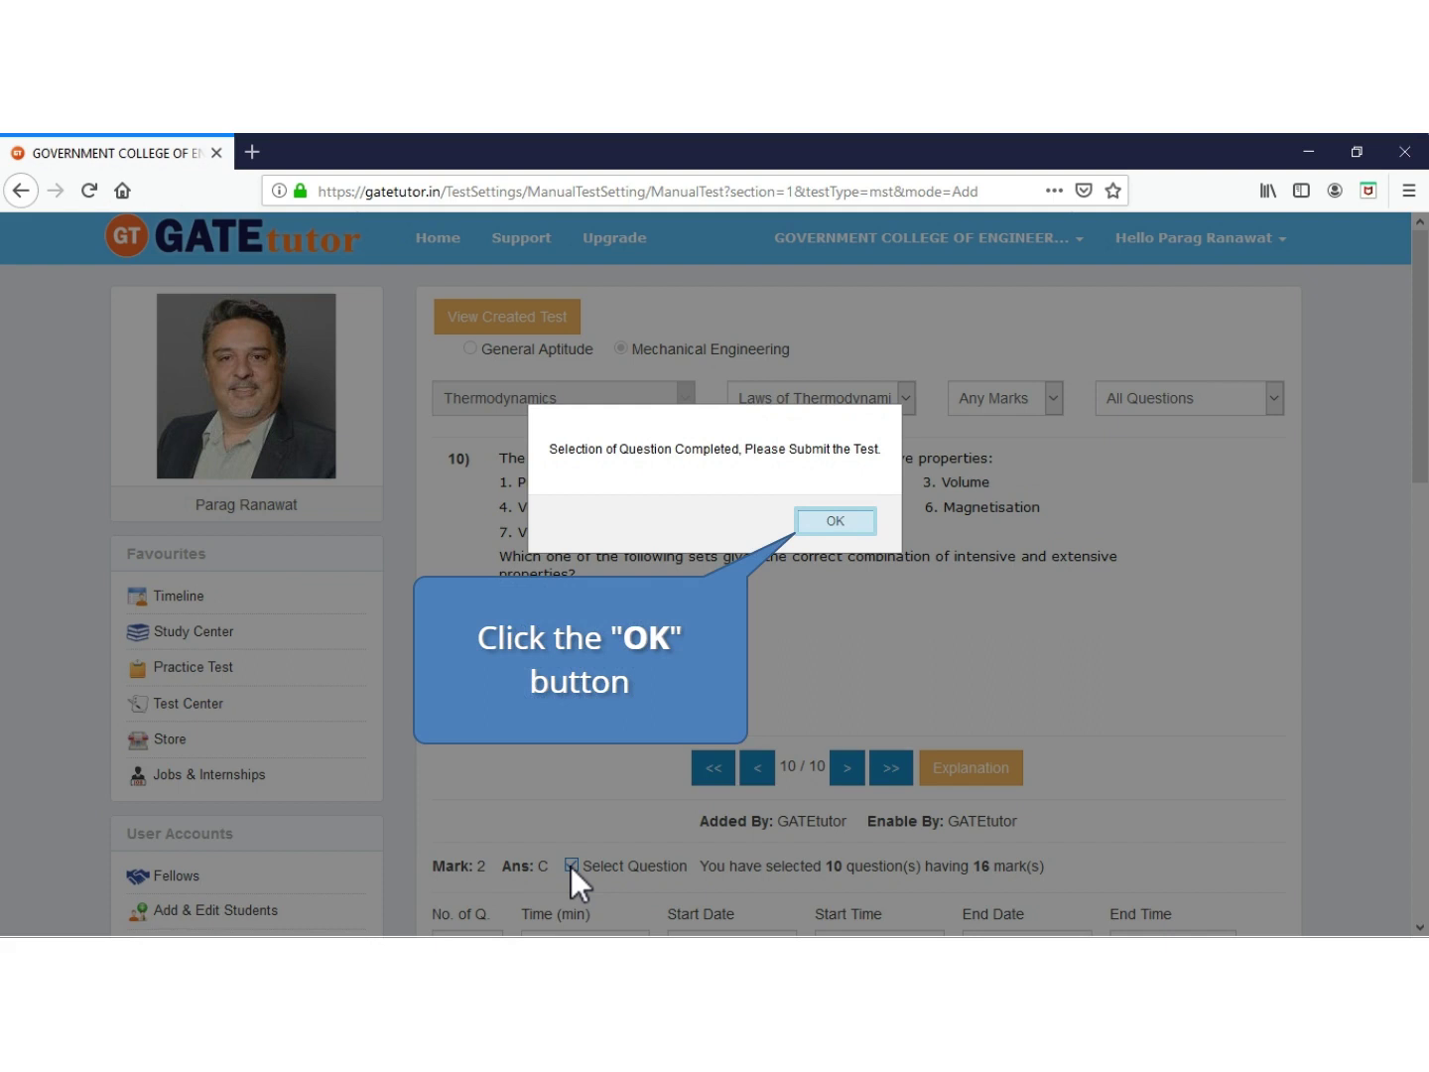
left_click(836, 523)
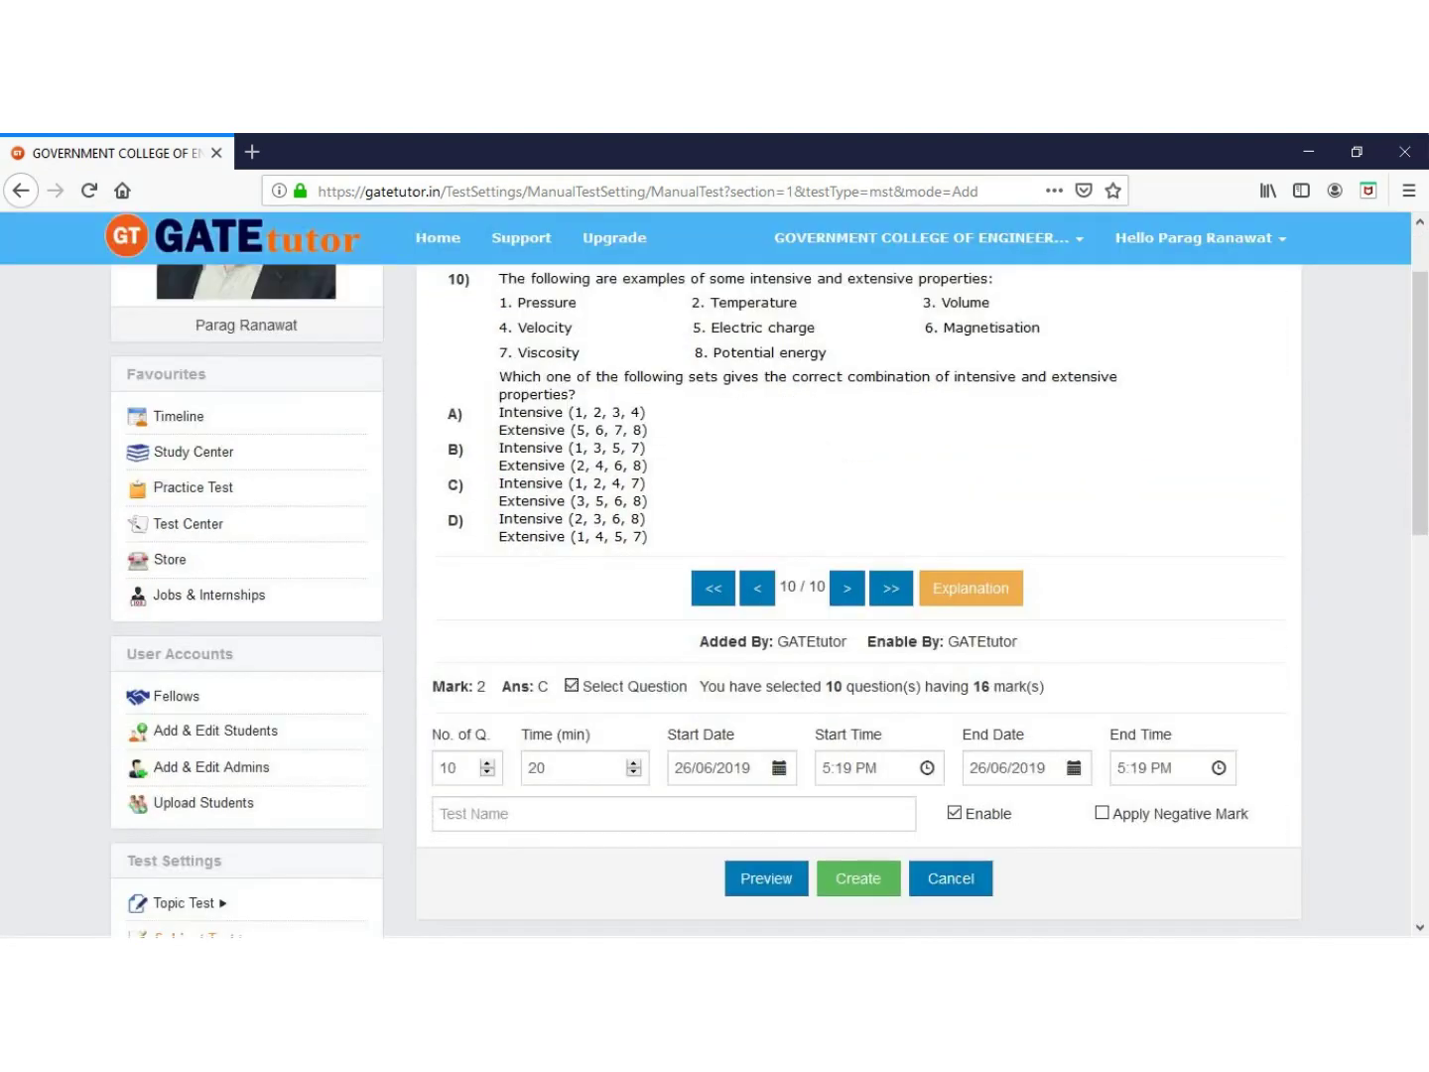
scroll(832, 657, "down", 2)
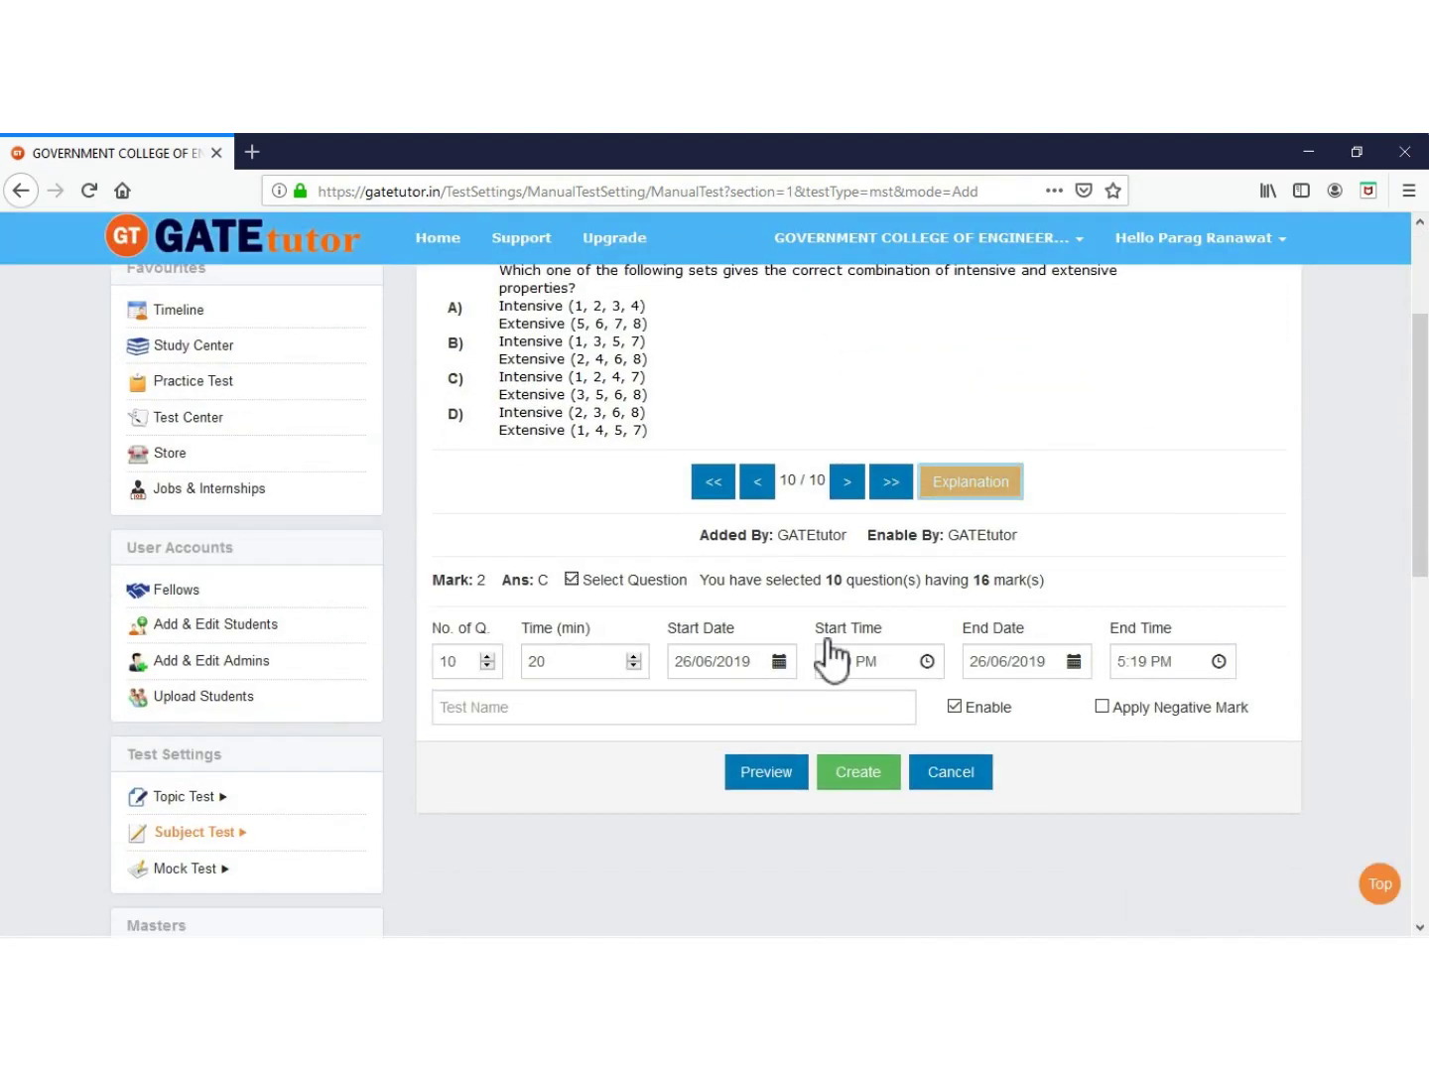
left_click(970, 483)
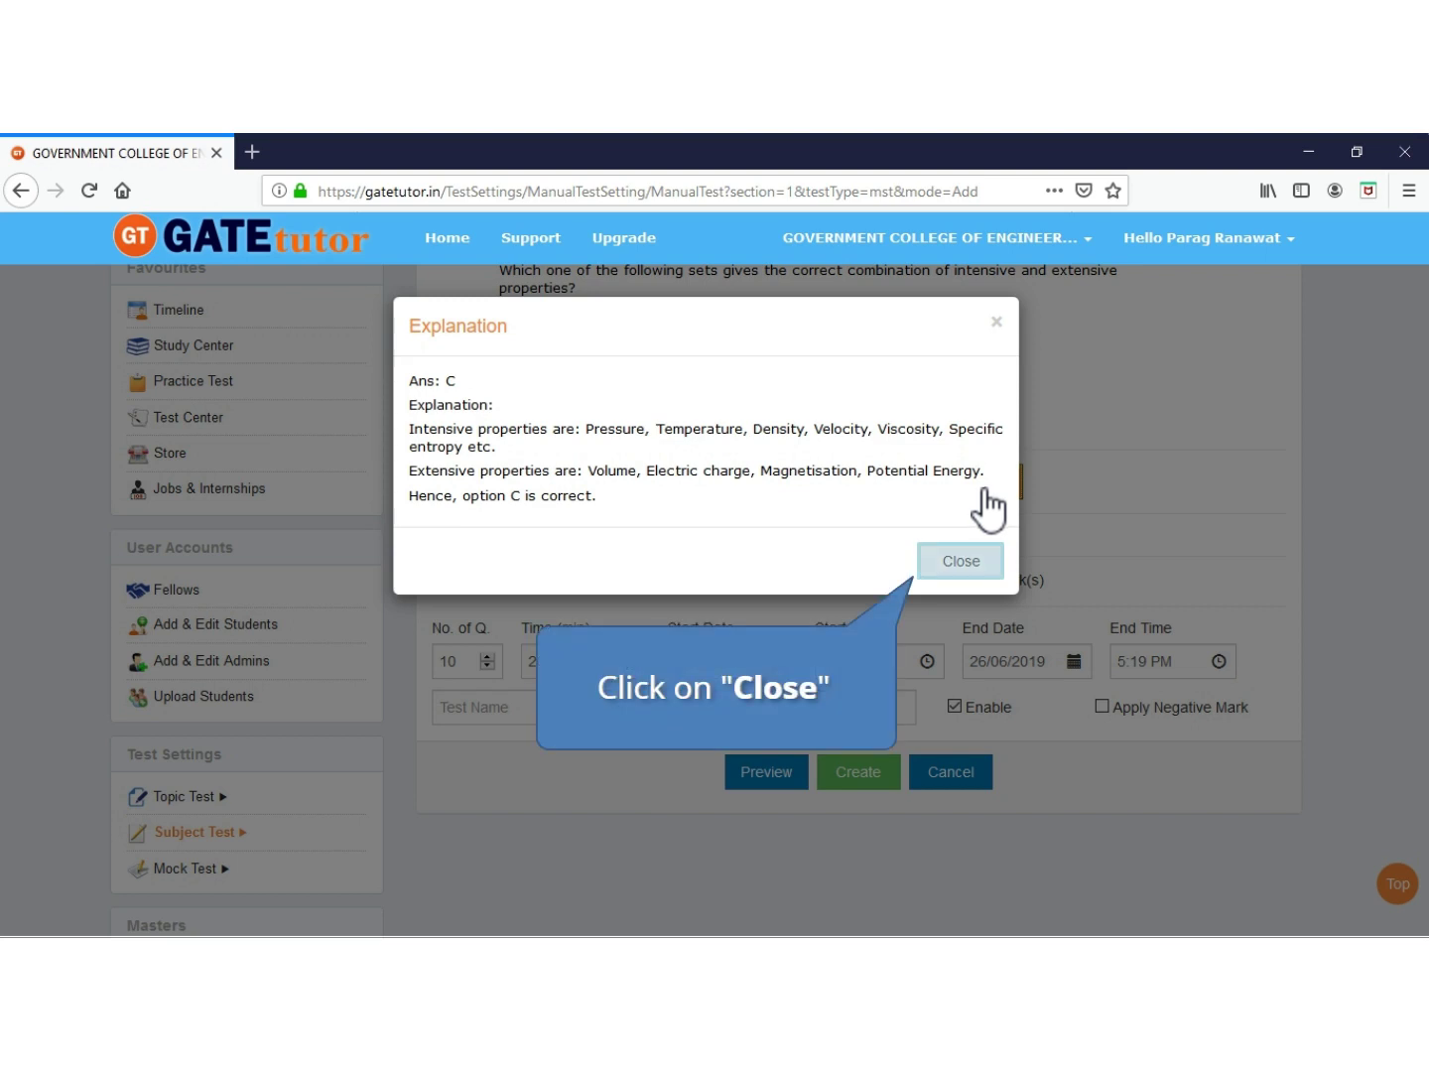
left_click(960, 563)
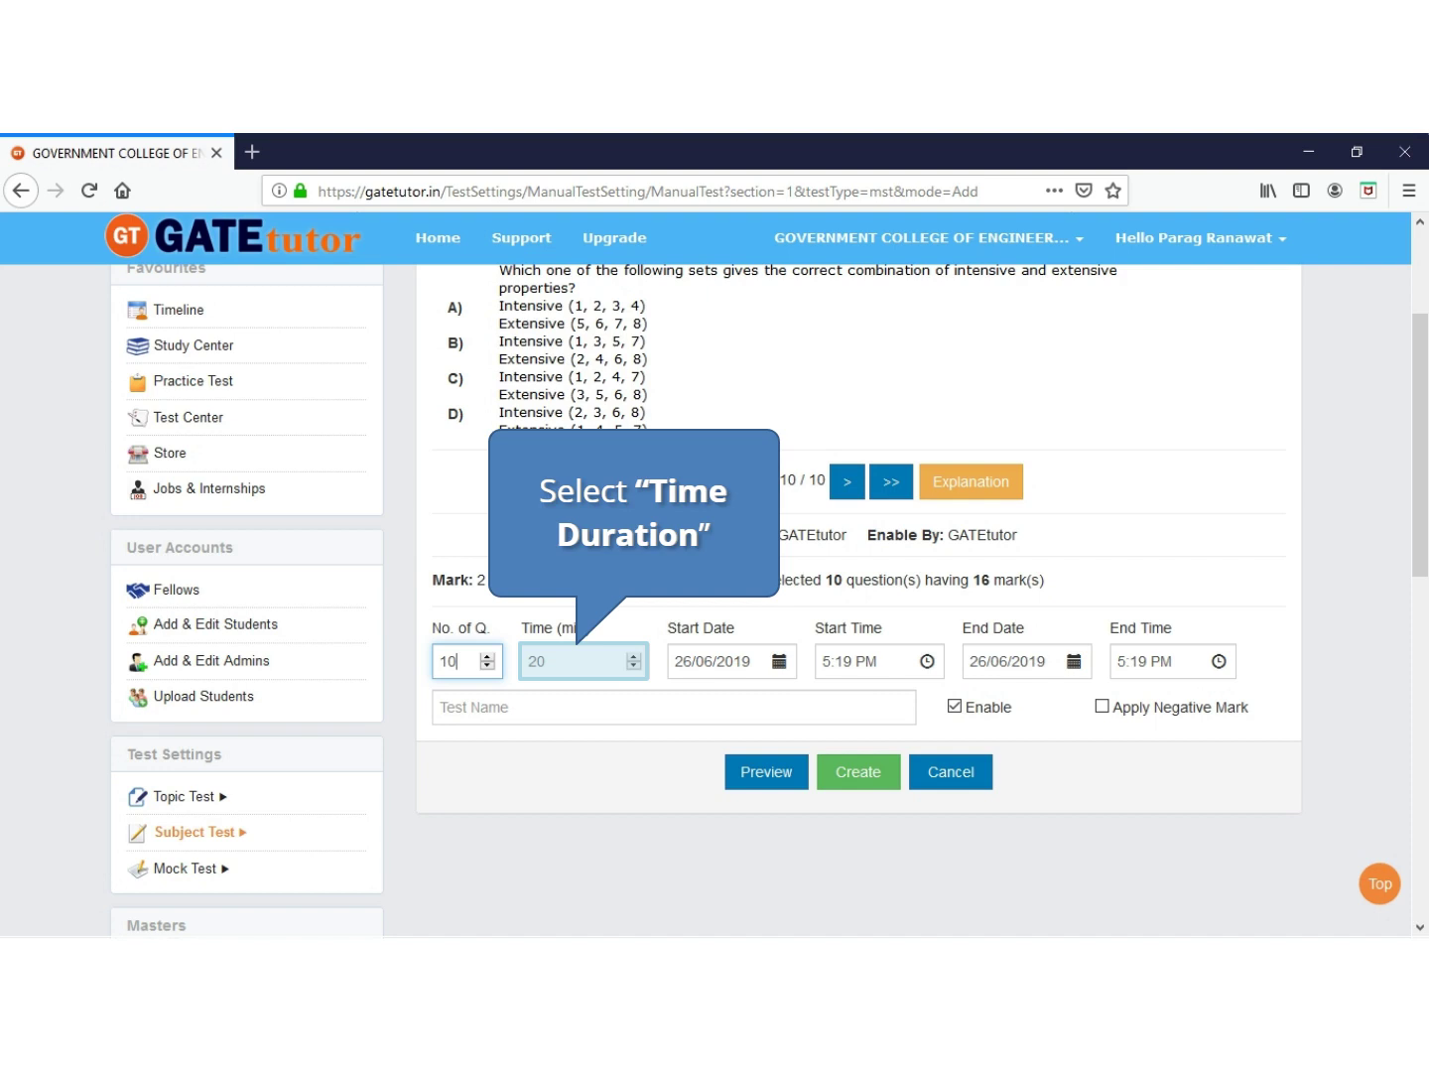
Set a 20-minute duration, start 26/06/2019 5:19 PM, end 10:19 PM, with negative marking off
left_click(577, 662)
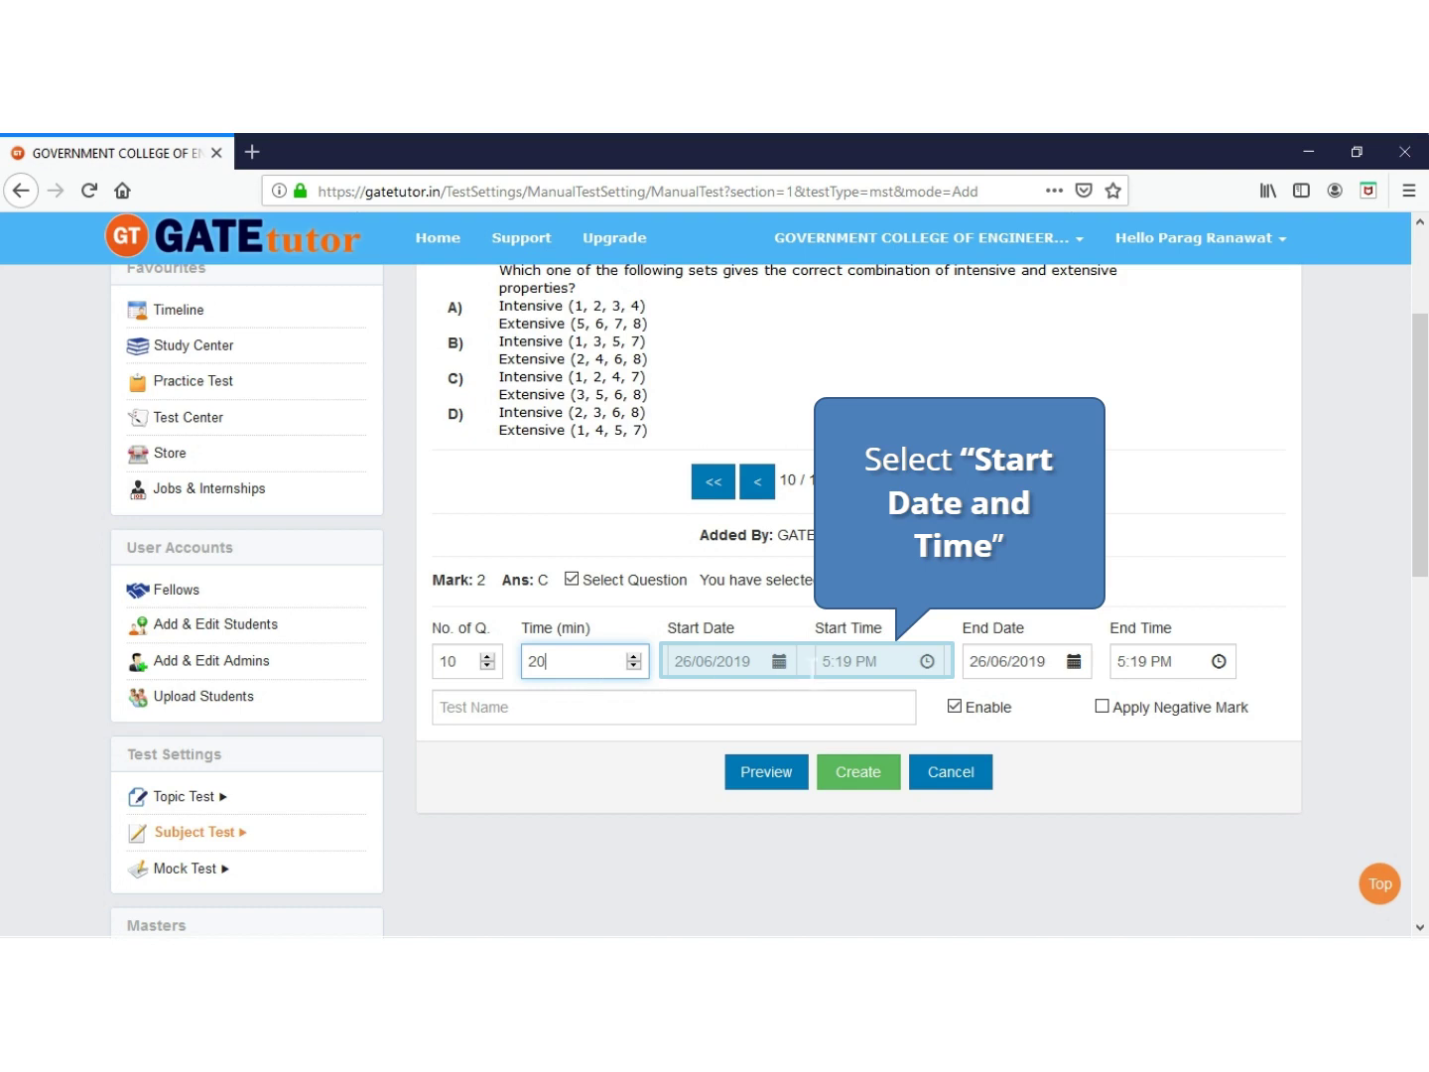
left_click(852, 661)
left_click(854, 661)
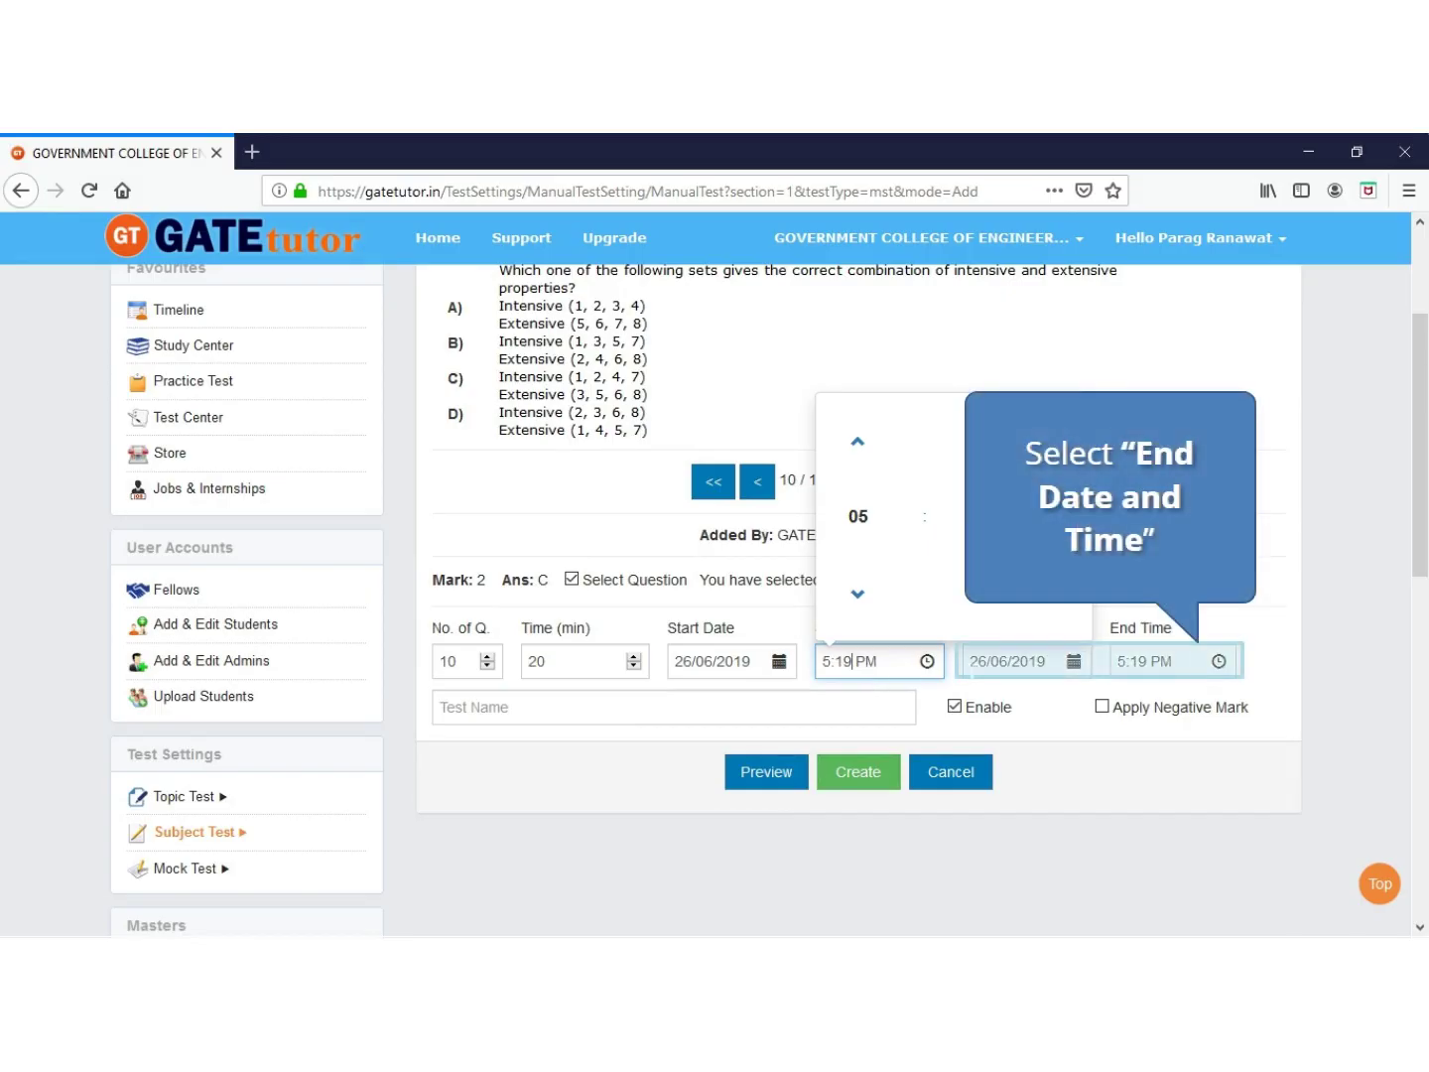
left_click(1141, 662)
left_click(1154, 662)
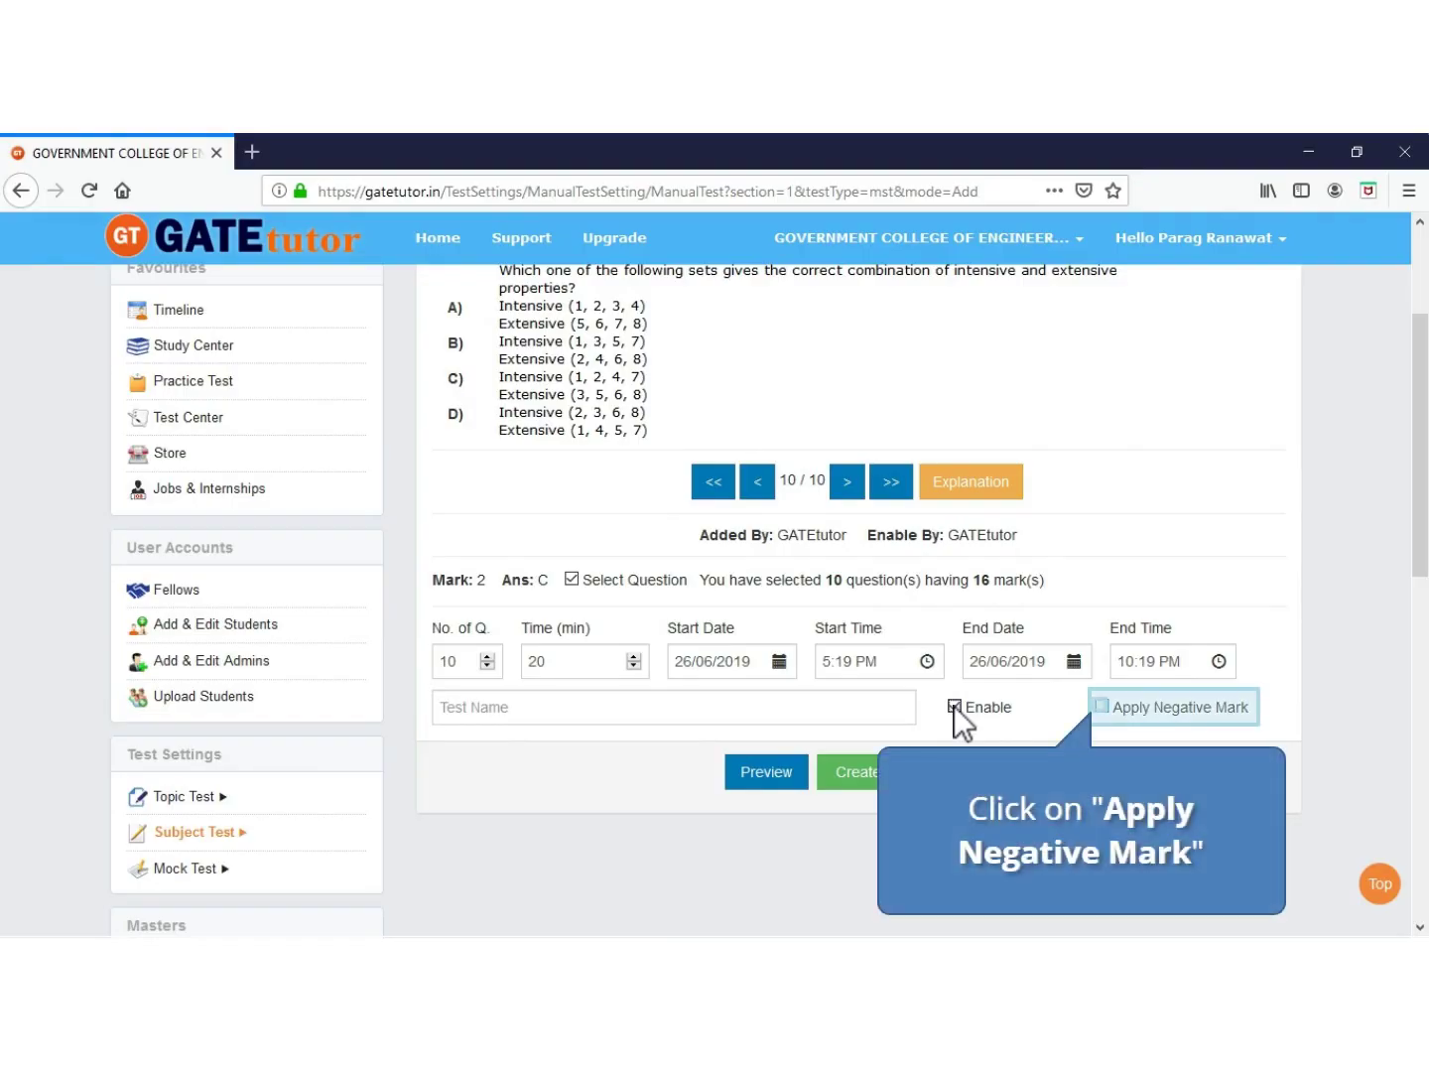
left_click(1103, 706)
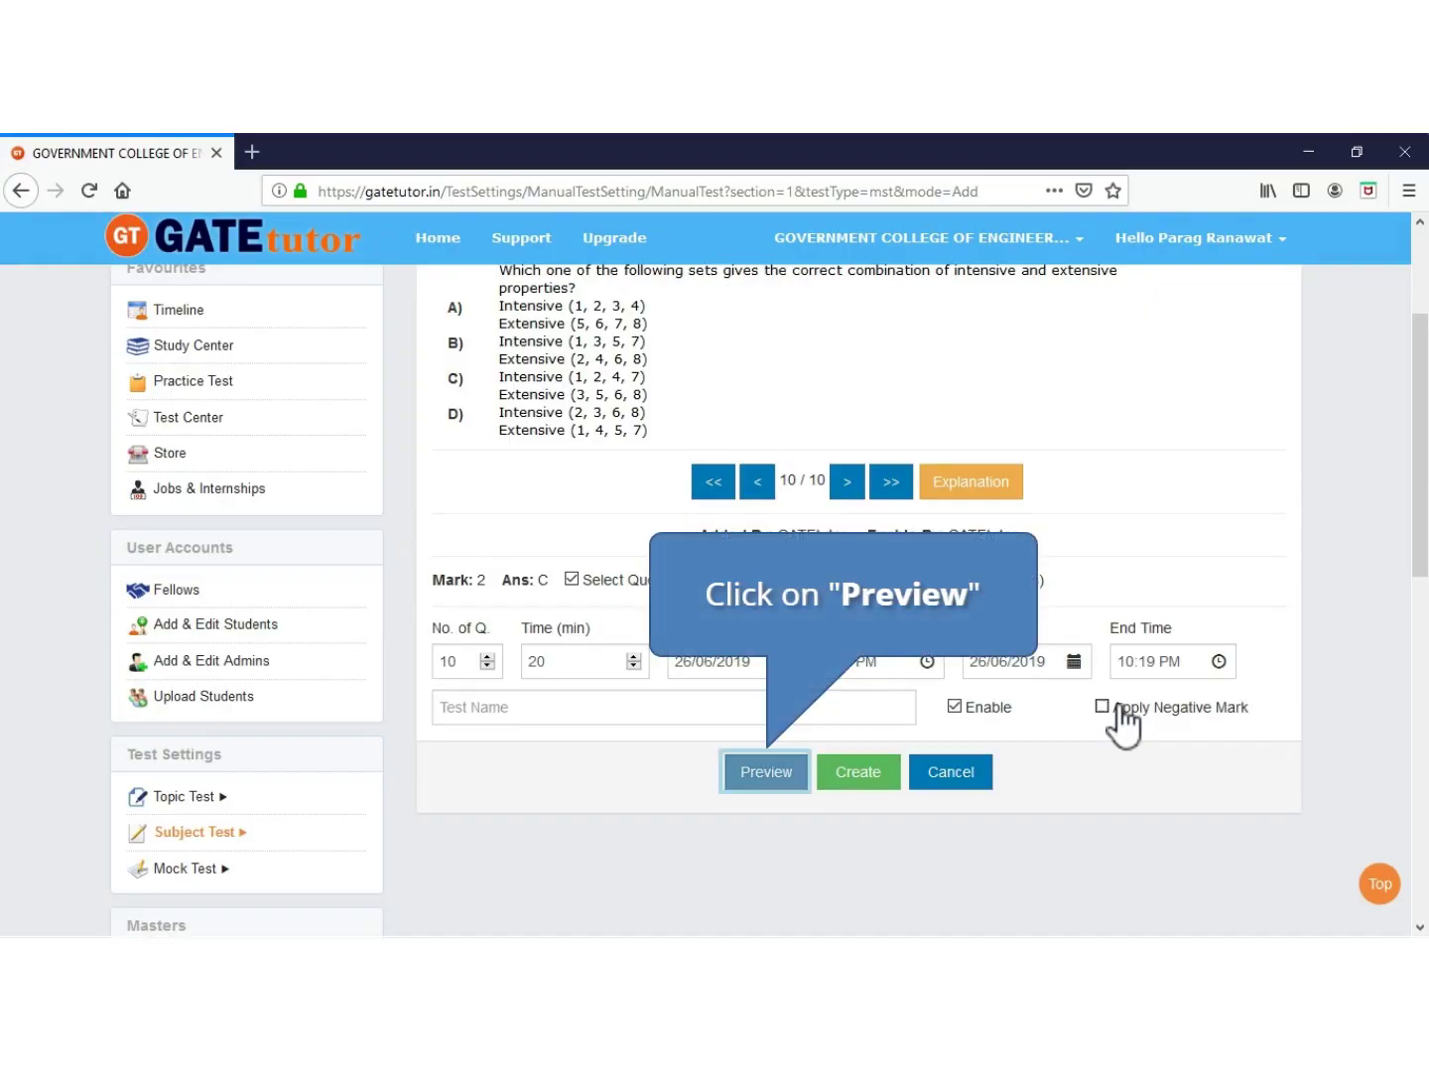
Preview the ten selected questions, view question 3's explanation, and scroll through to question 10
left_click(770, 773)
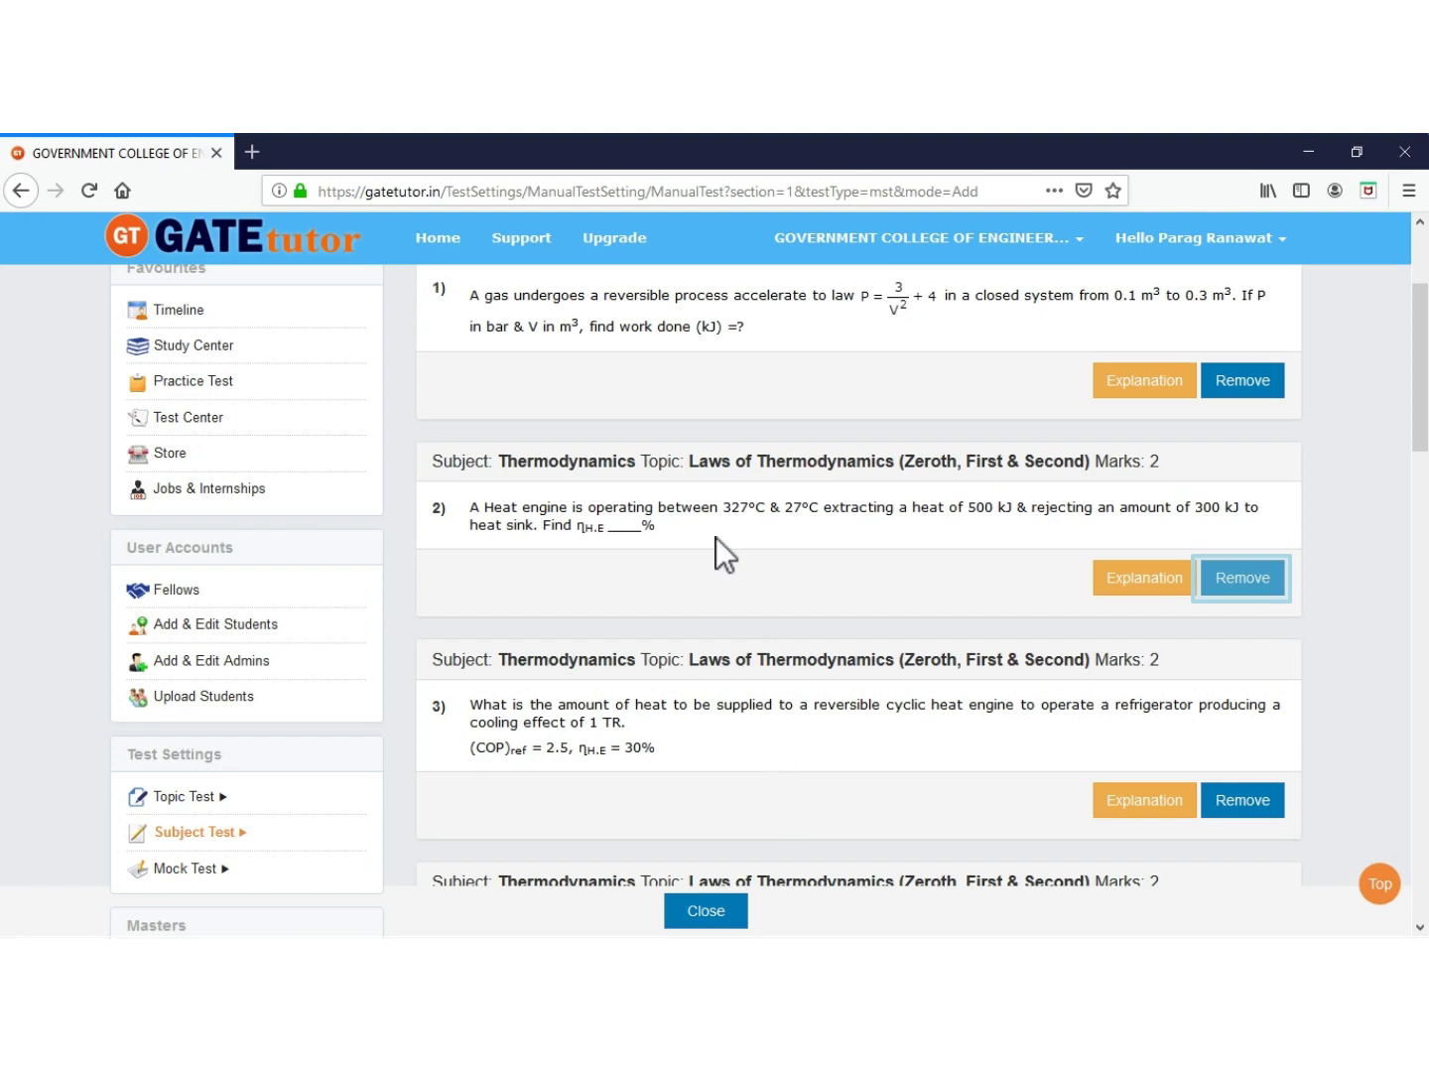
scroll(716, 538, "down", 2)
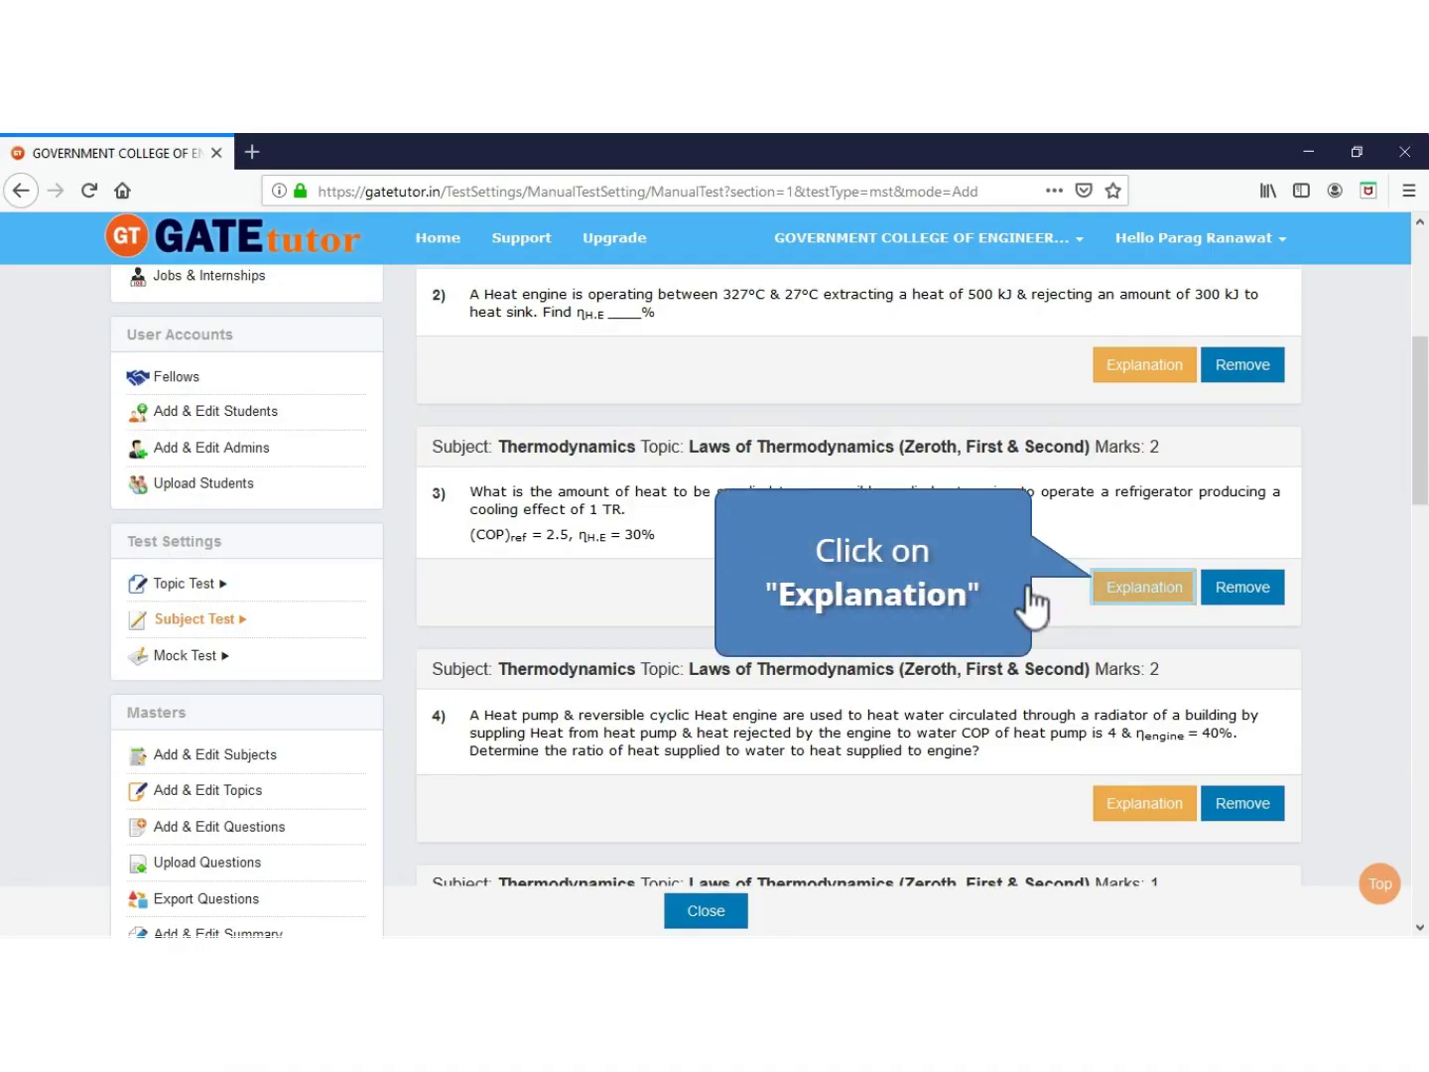
left_click(1137, 588)
left_click(1136, 588)
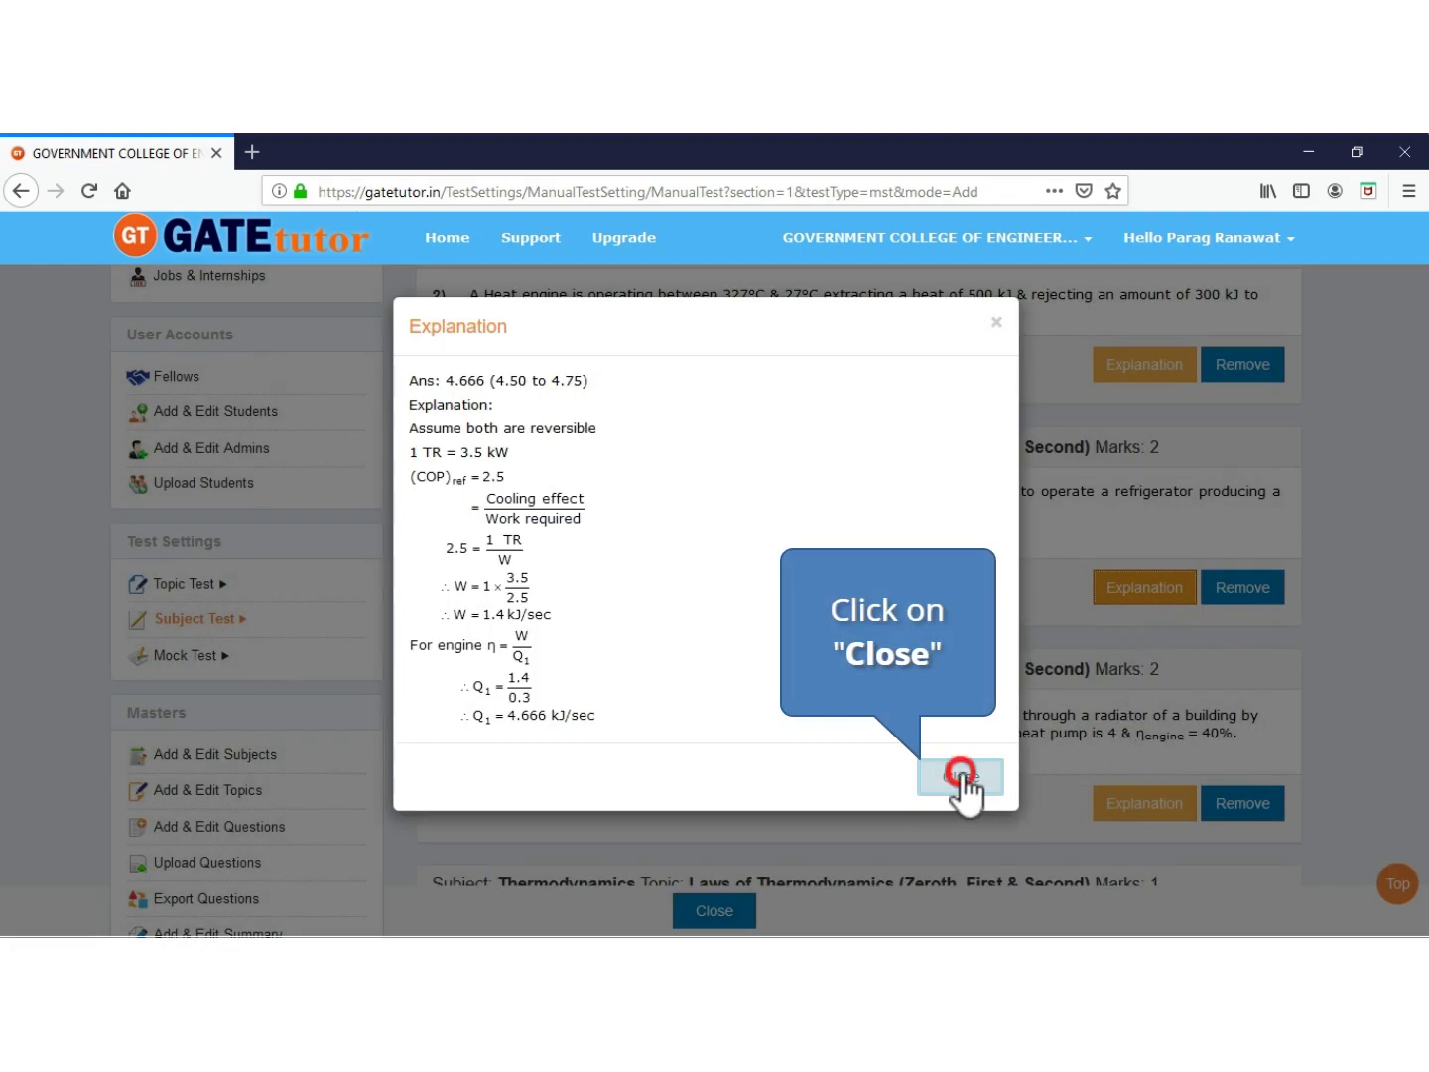
left_click(965, 780)
scroll(898, 575, "down", 2)
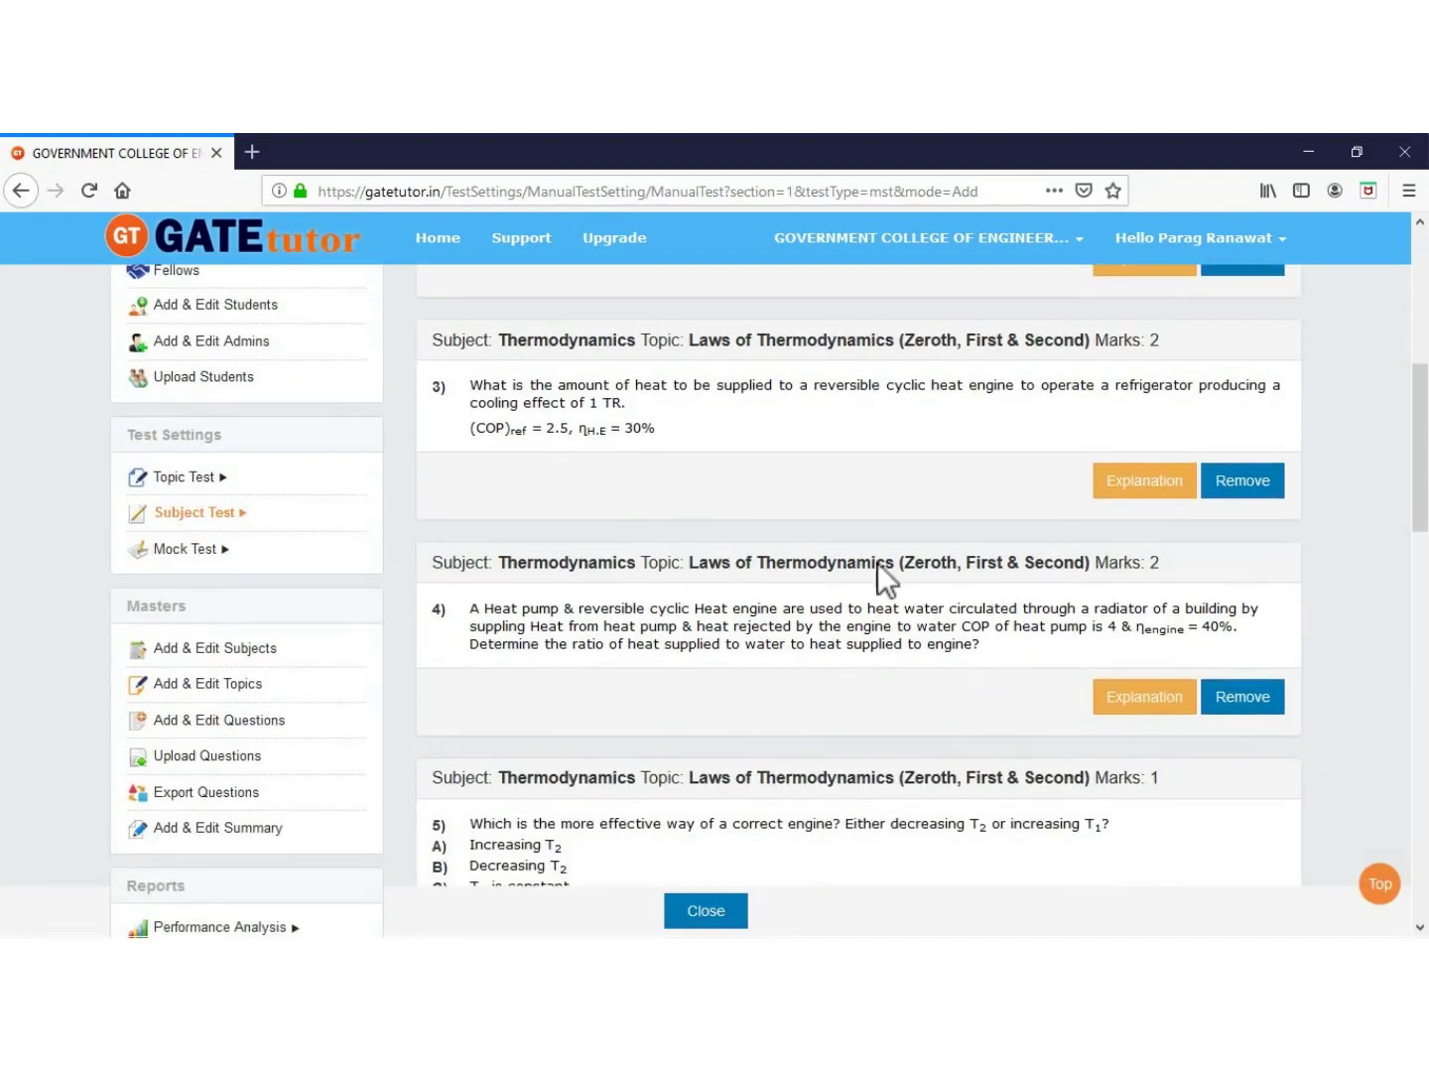
scroll(716, 537, "down", 3)
scroll(716, 537, "down", 5)
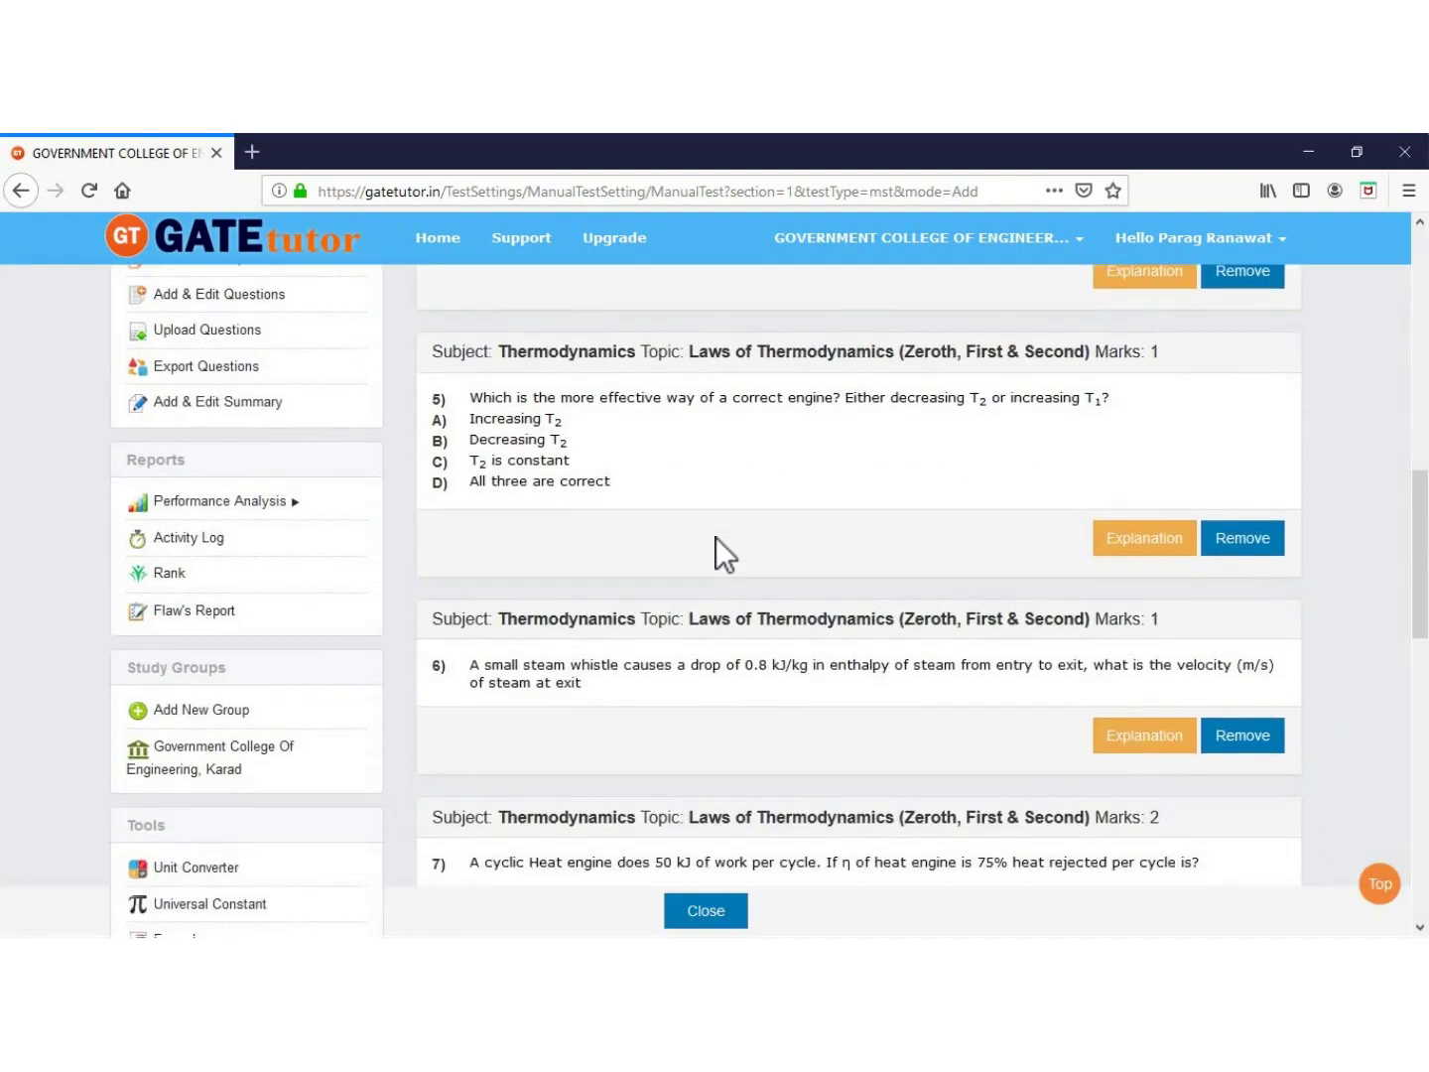
scroll(716, 537, "down", 4)
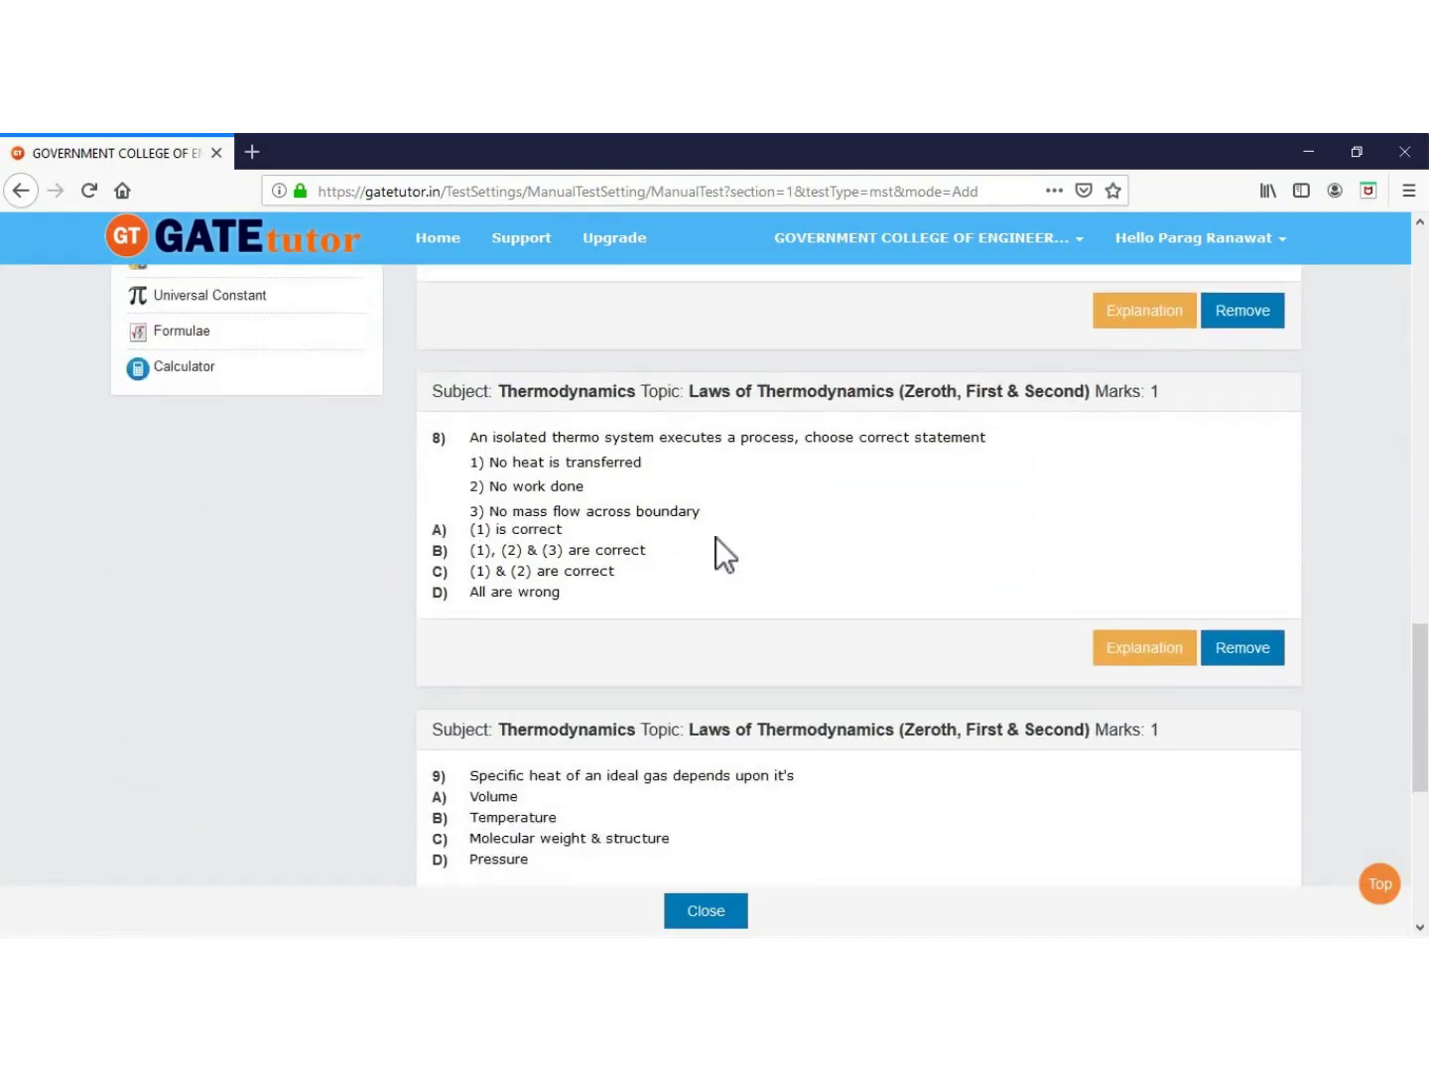
scroll(715, 537, "down", 3)
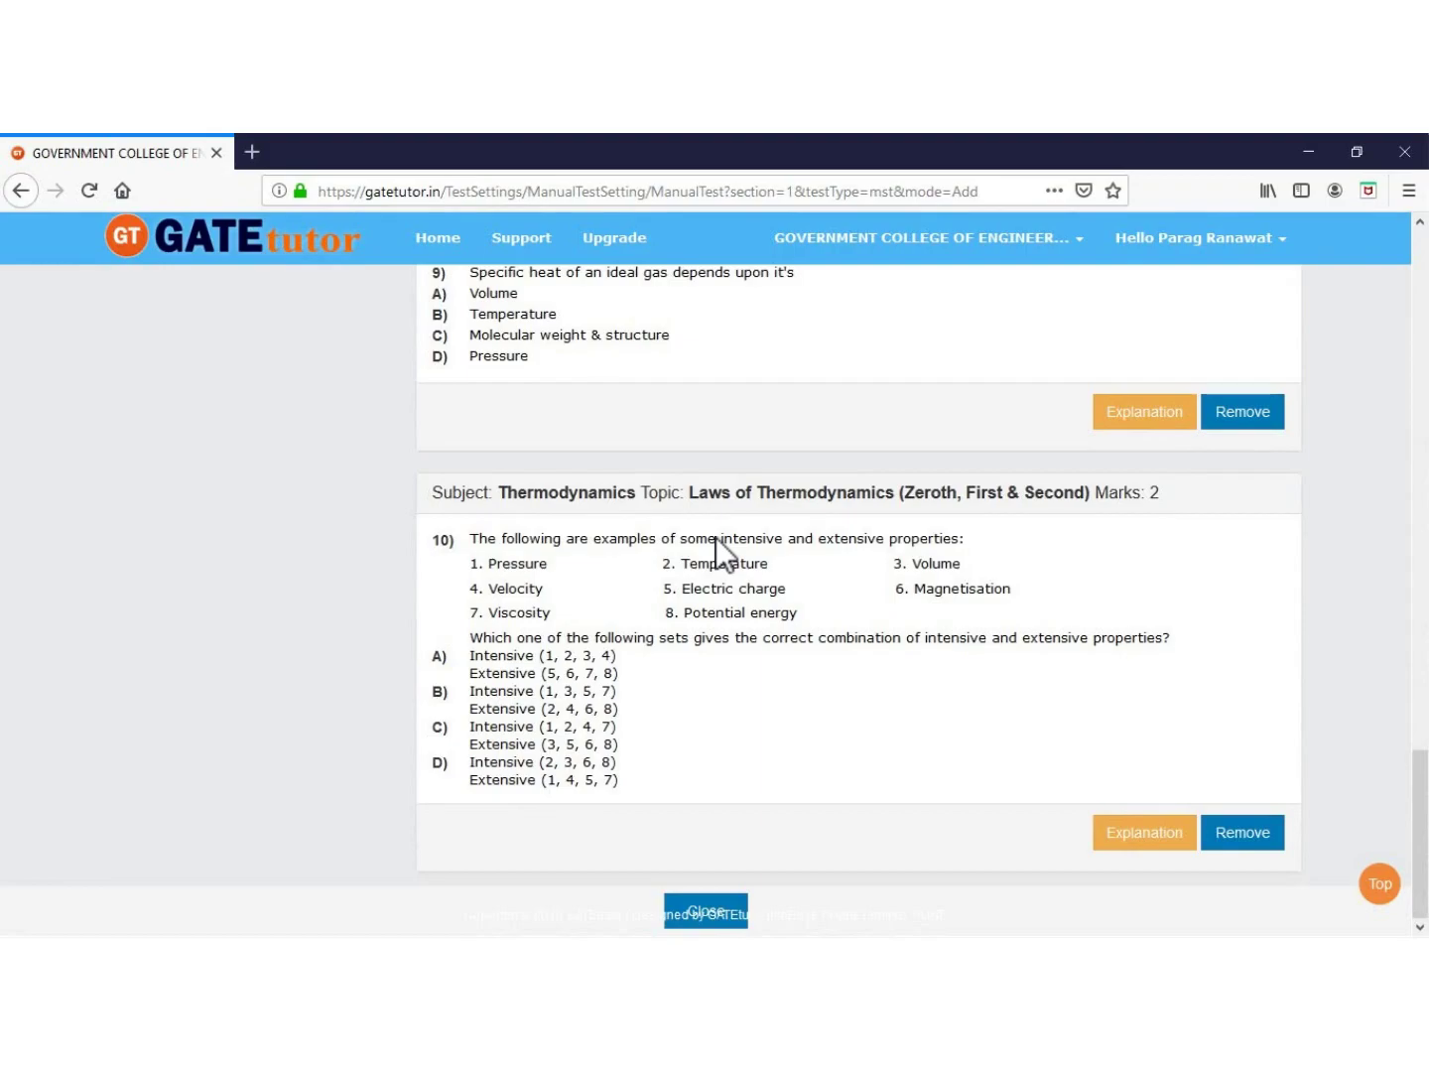
scroll(716, 537, "up", 2)
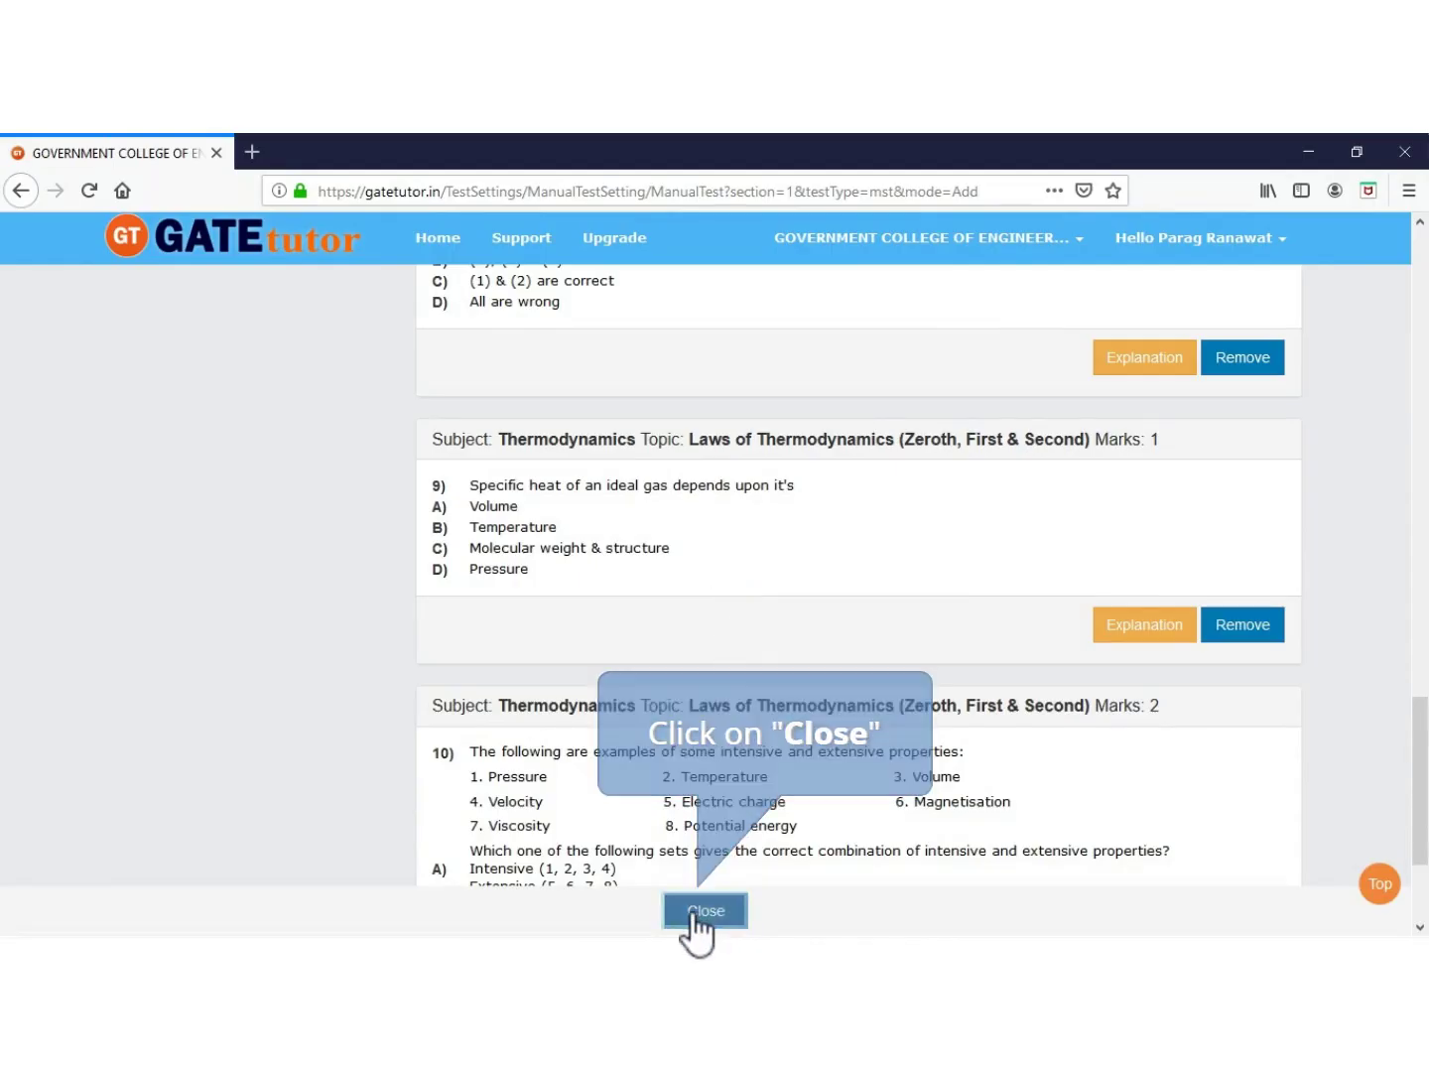
Name the test 'Thermodynamics Test No.1', create it, and dismiss the success message
left_click(704, 910)
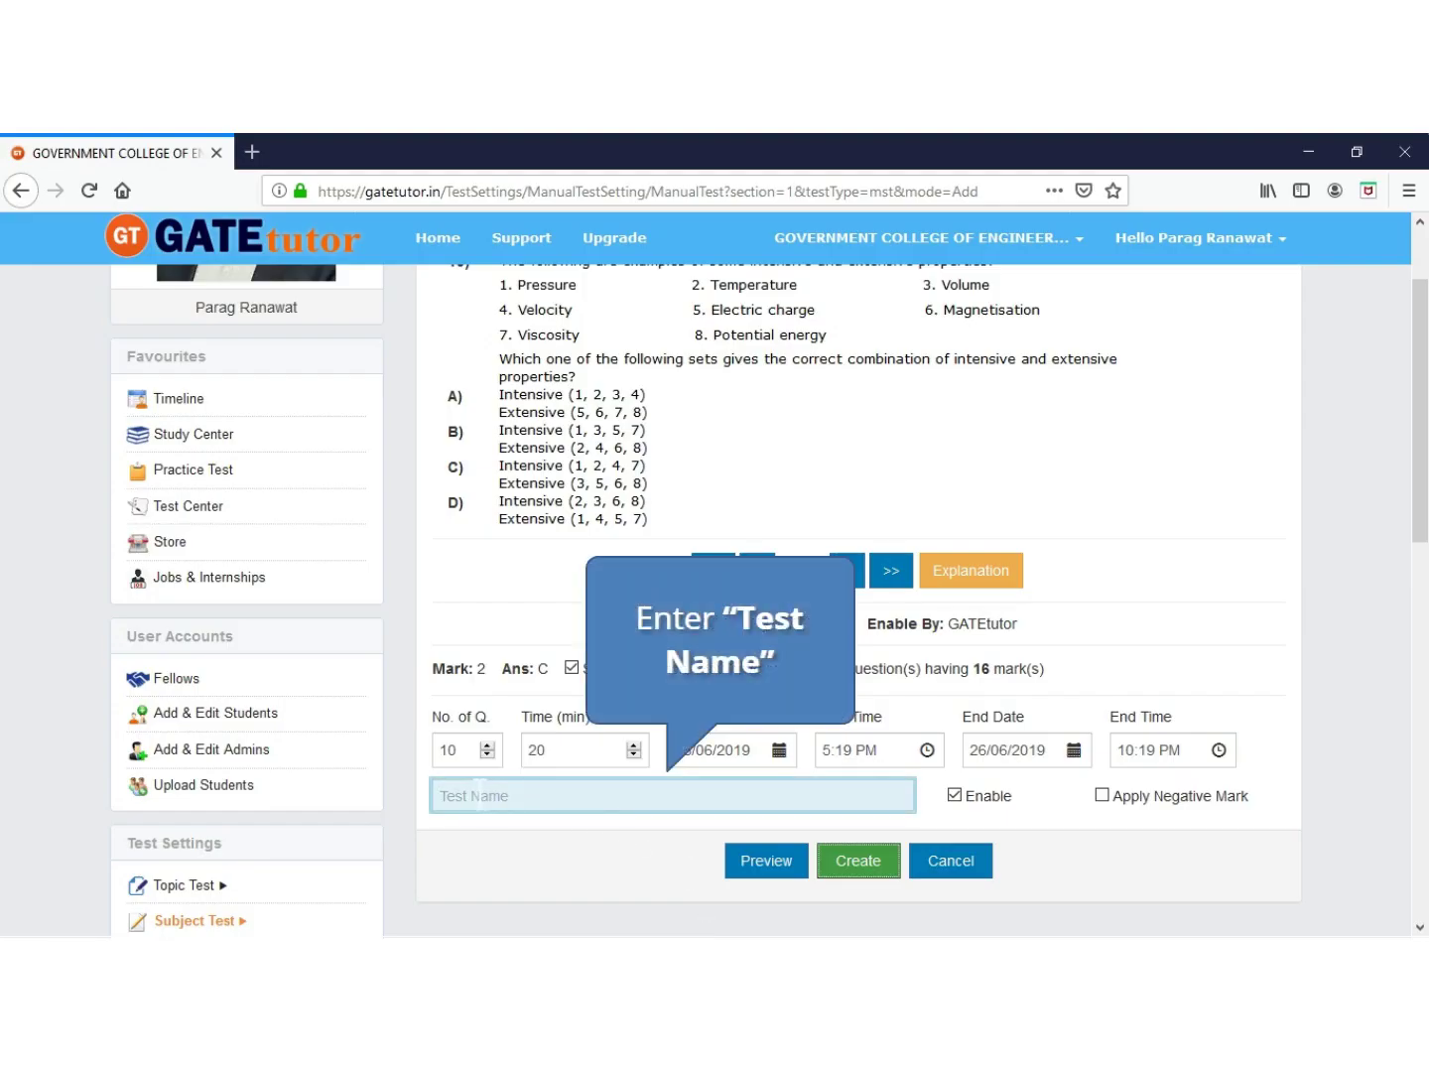
left_click(476, 793)
type("T")
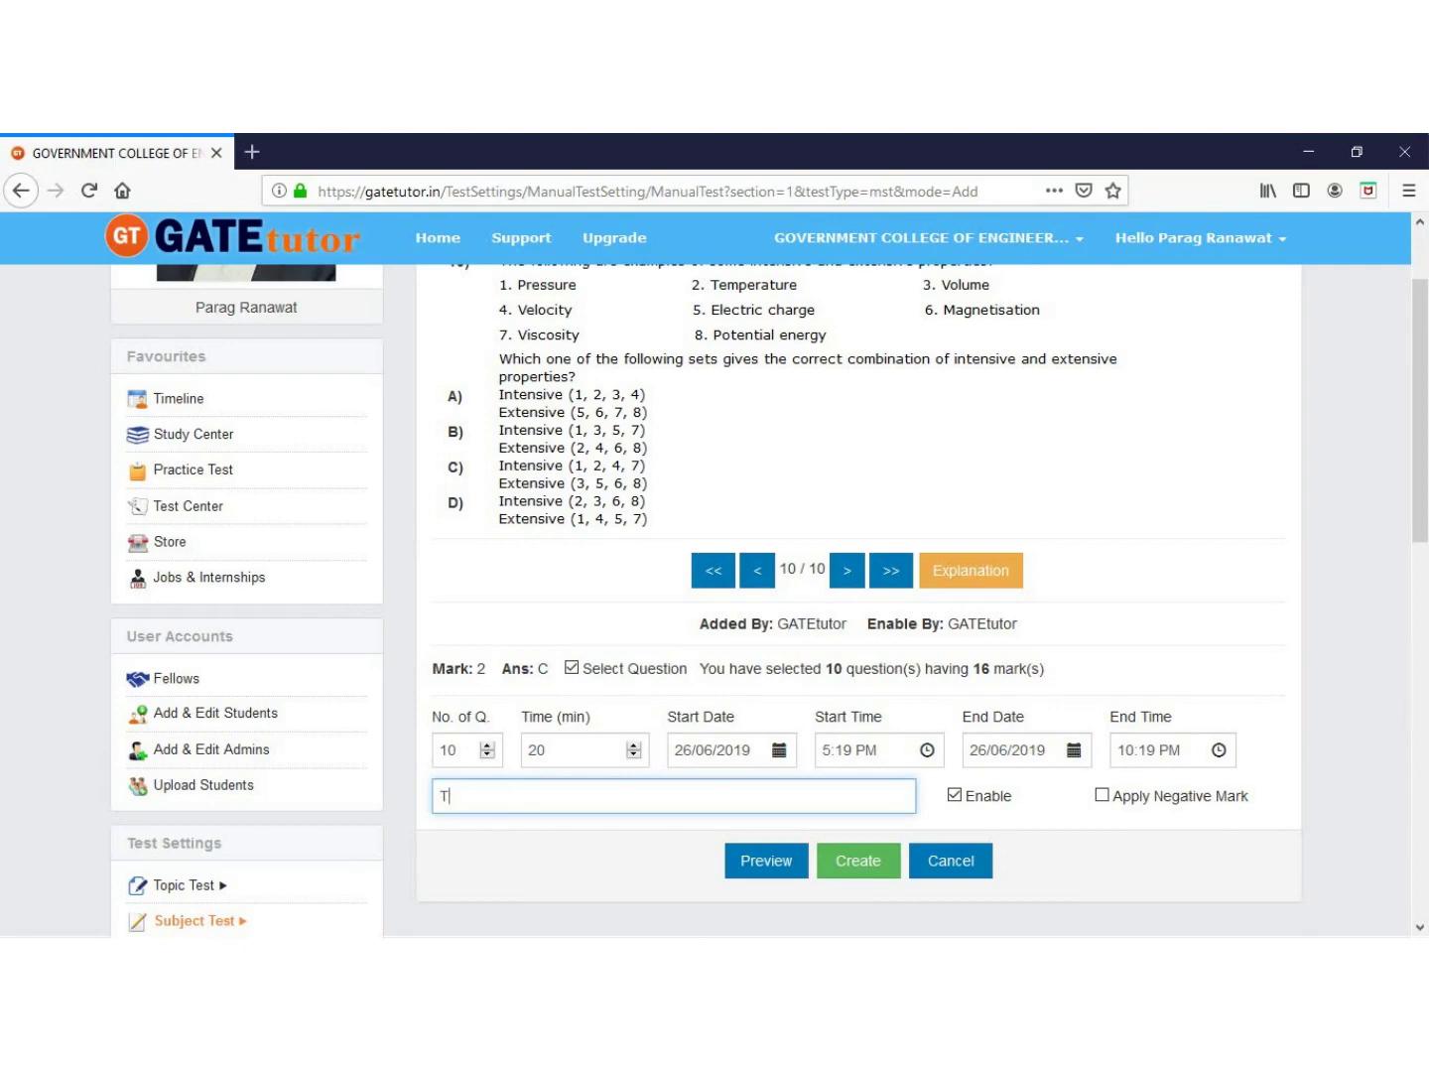
type("hermodynamics Test No.1")
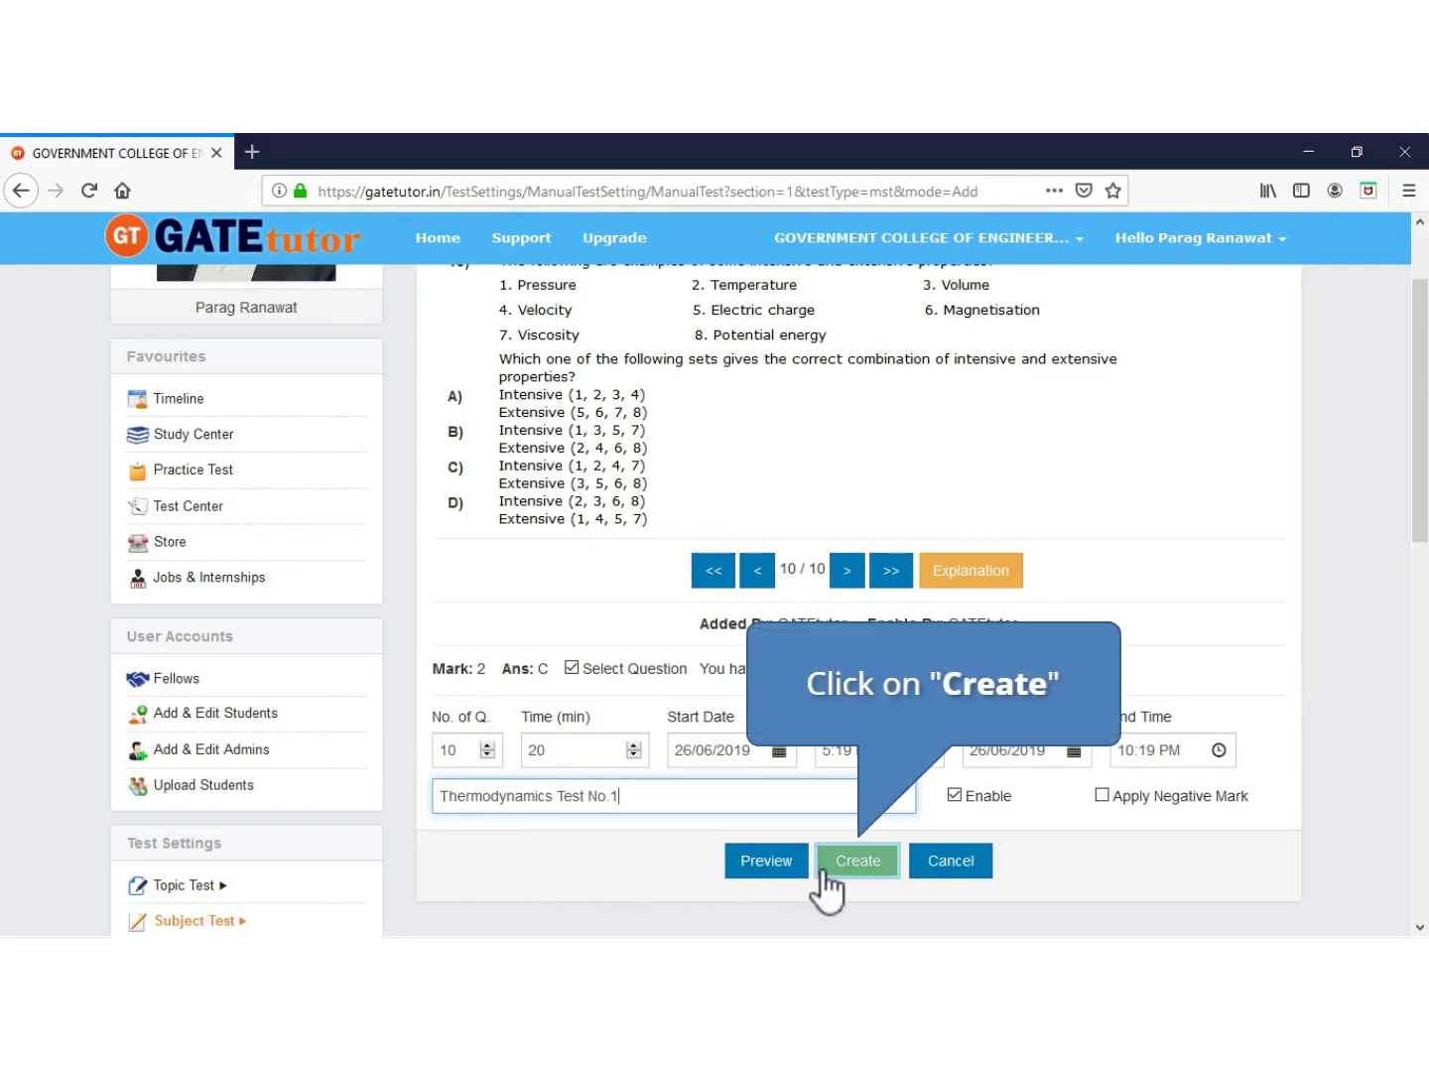
left_click(863, 872)
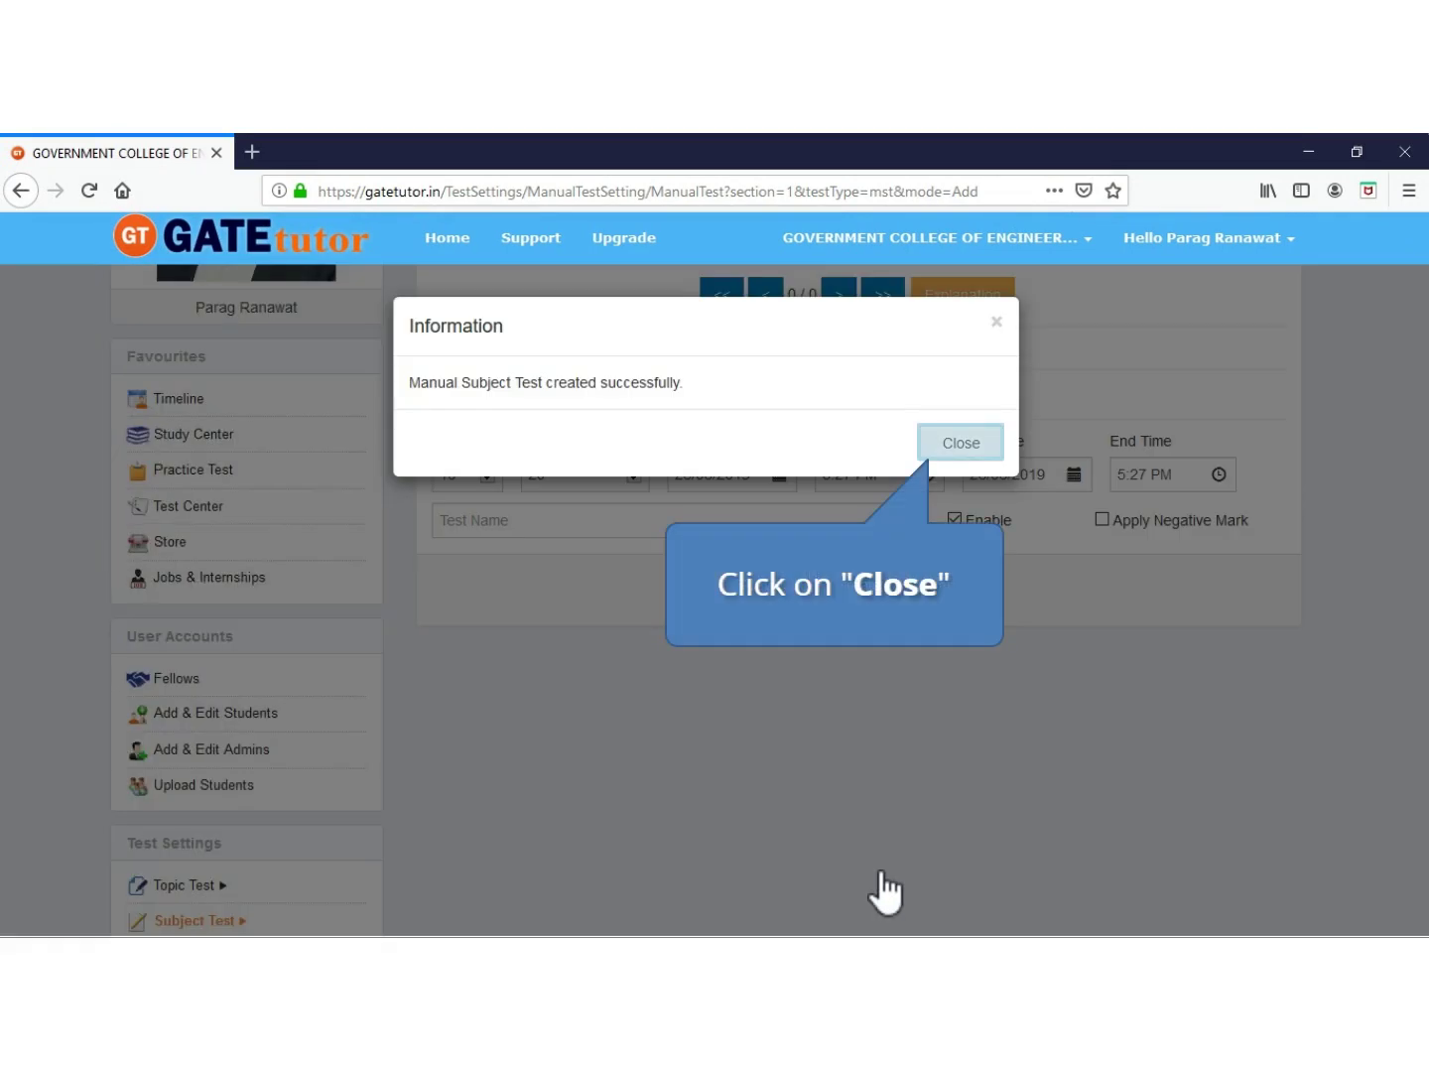
left_click(961, 443)
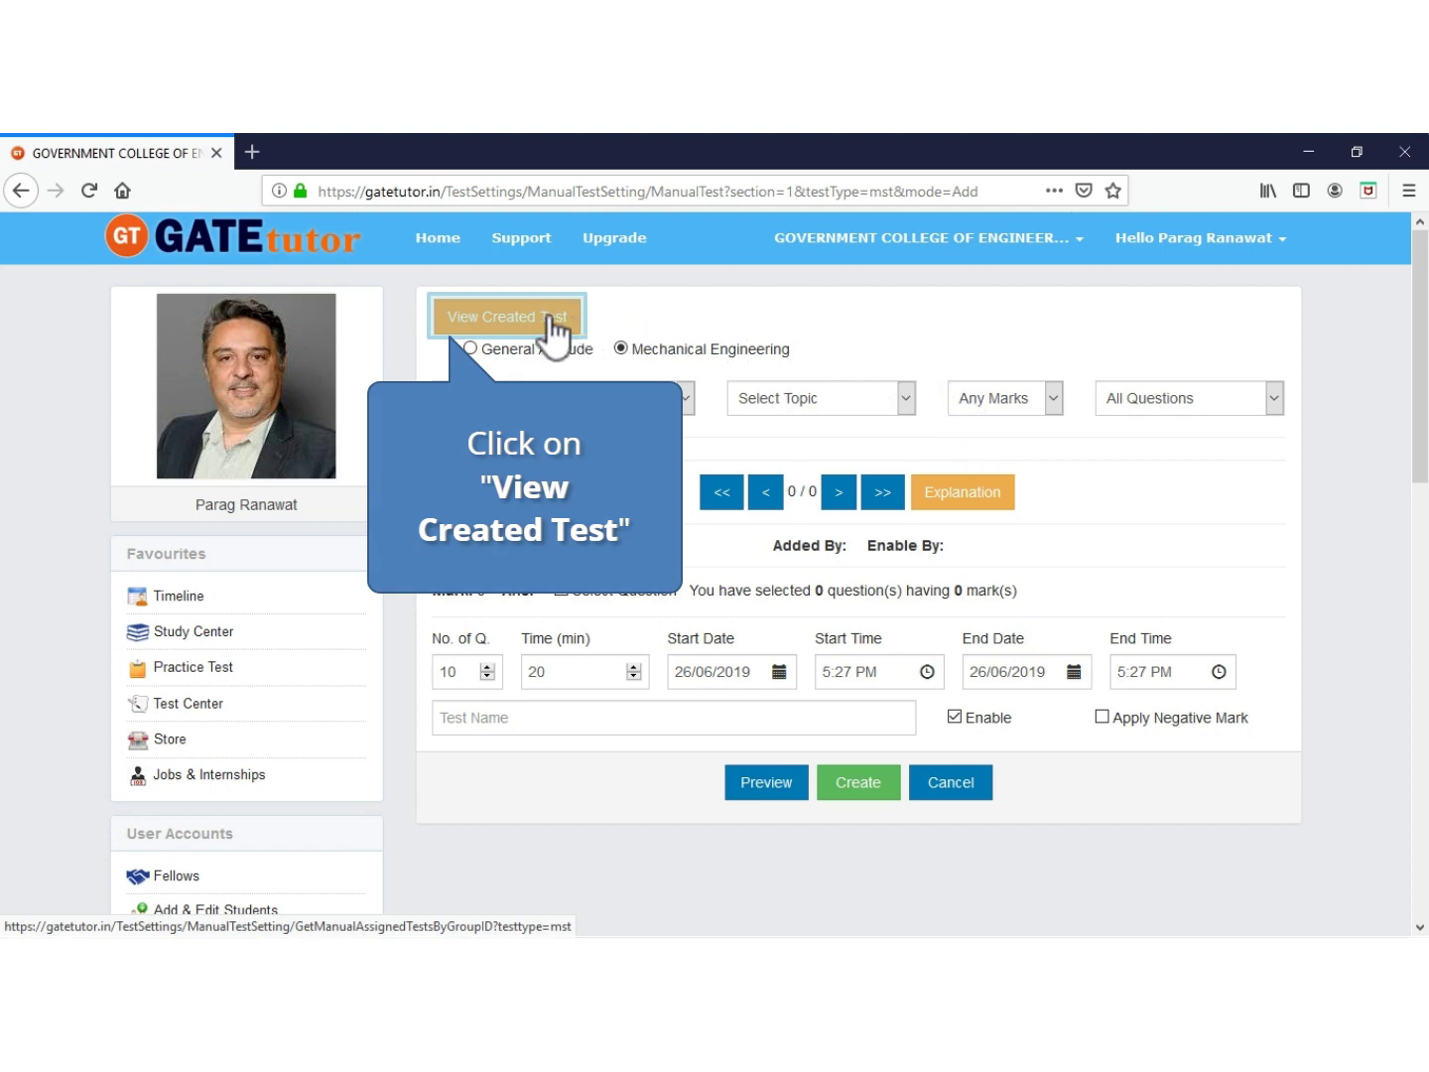
Show the created manual subject tests list, listing Thermodynamics Test No.1
left_click(518, 318)
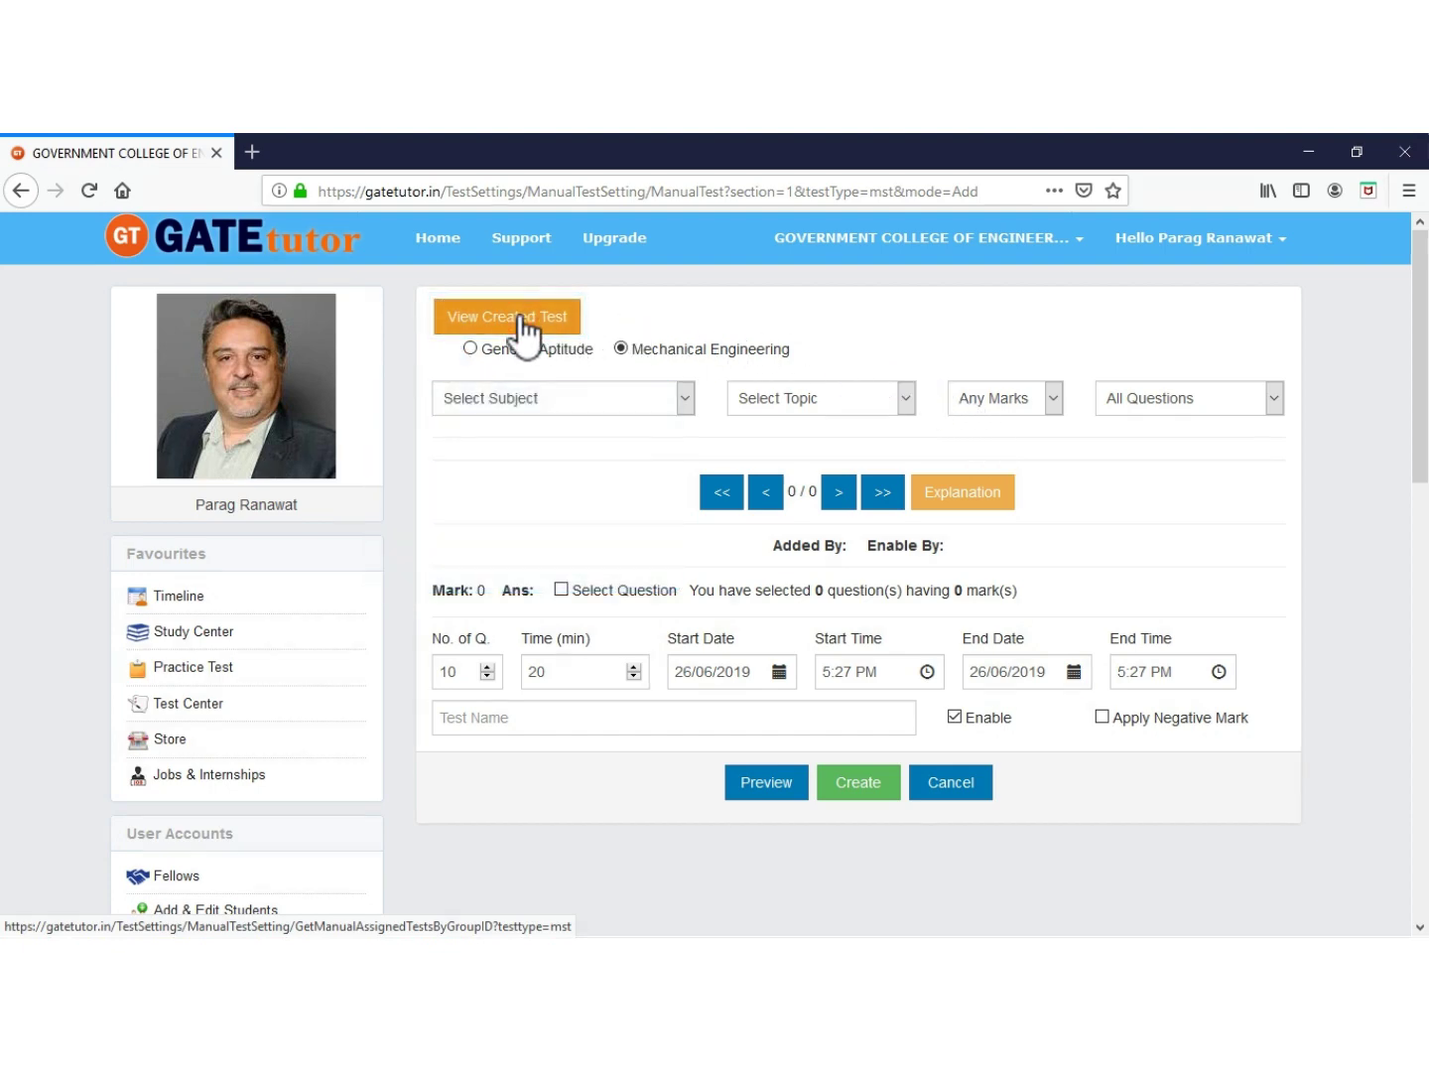
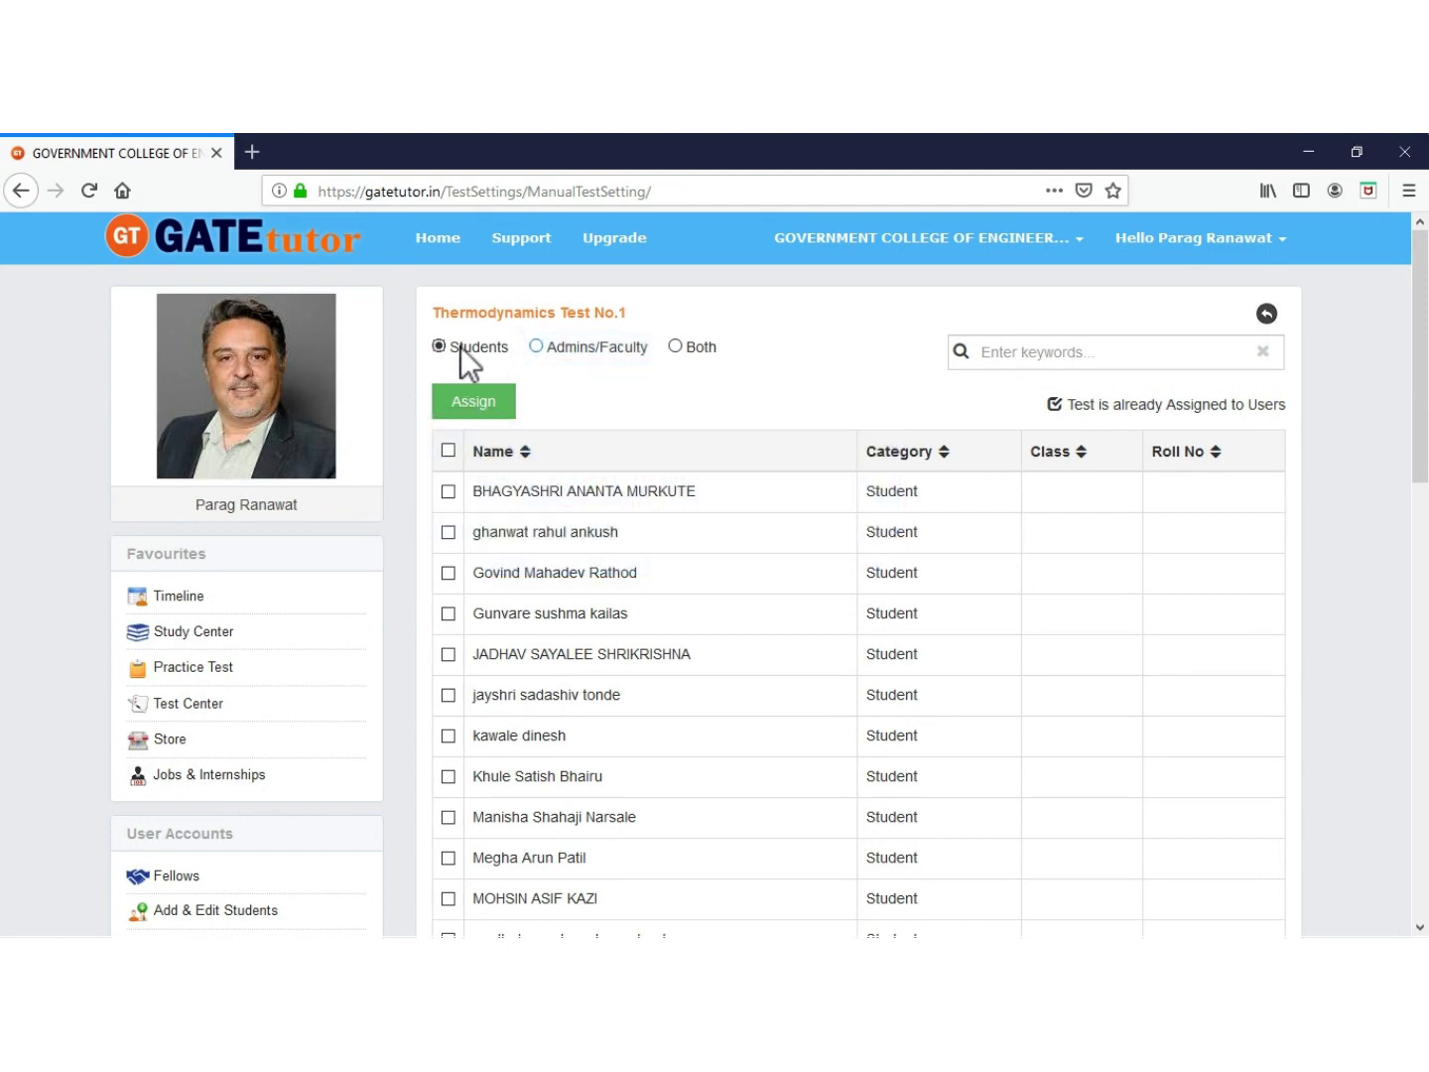
Change the user-role filters and search the user list by a student's name
left_click(538, 346)
left_click(676, 347)
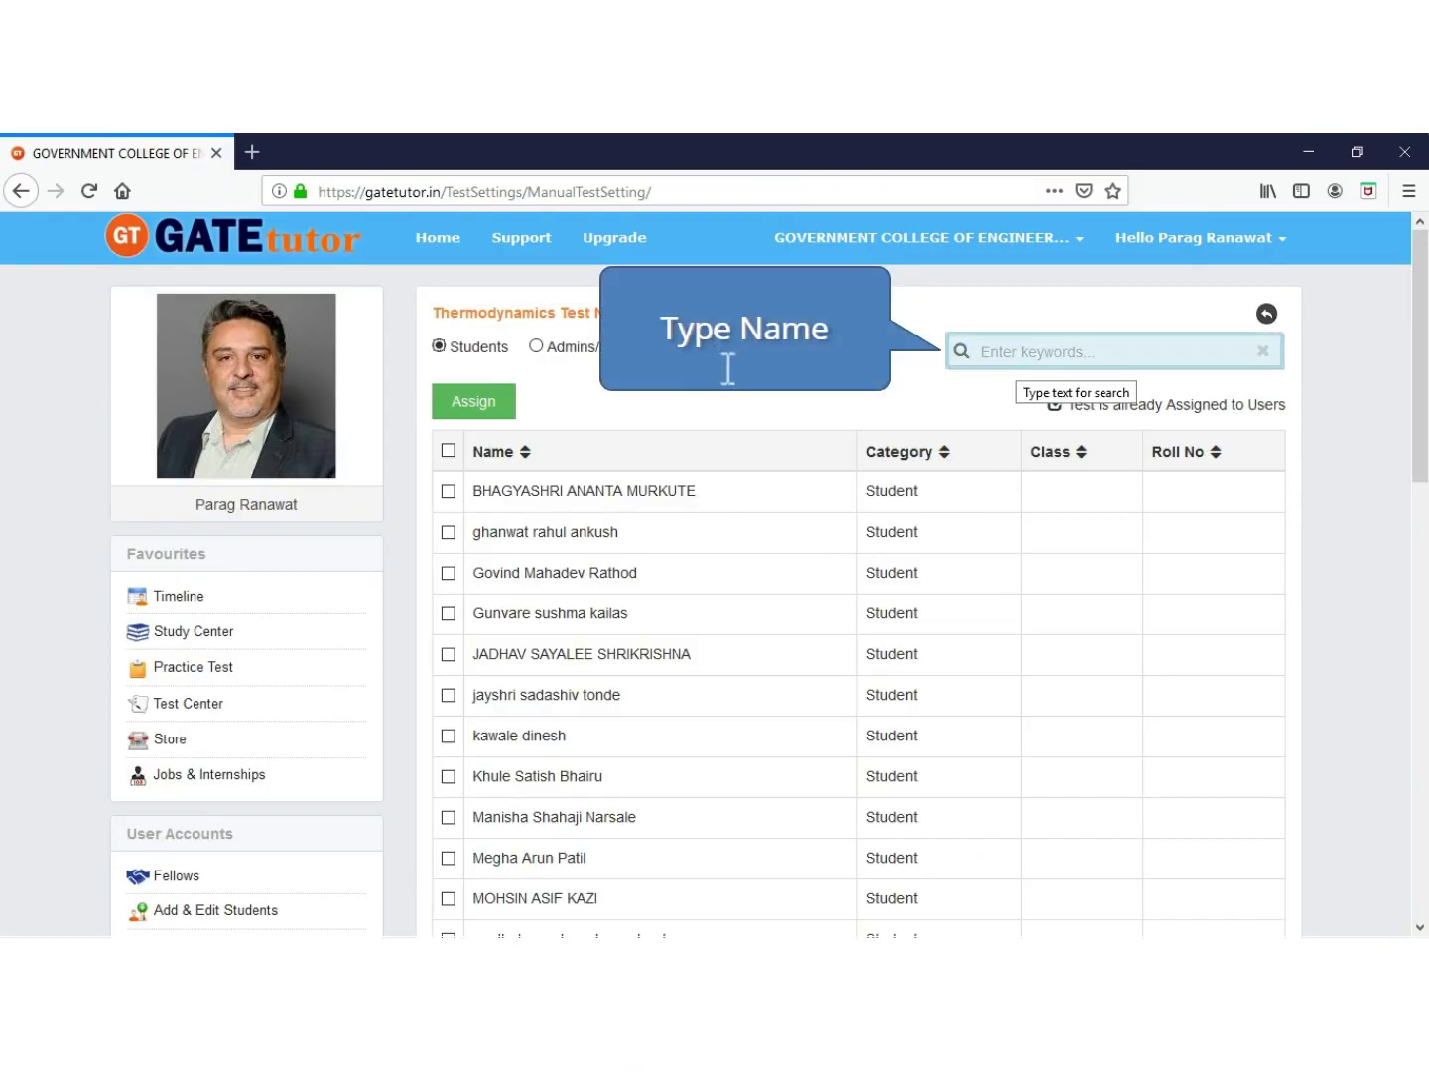
left_click(1009, 353)
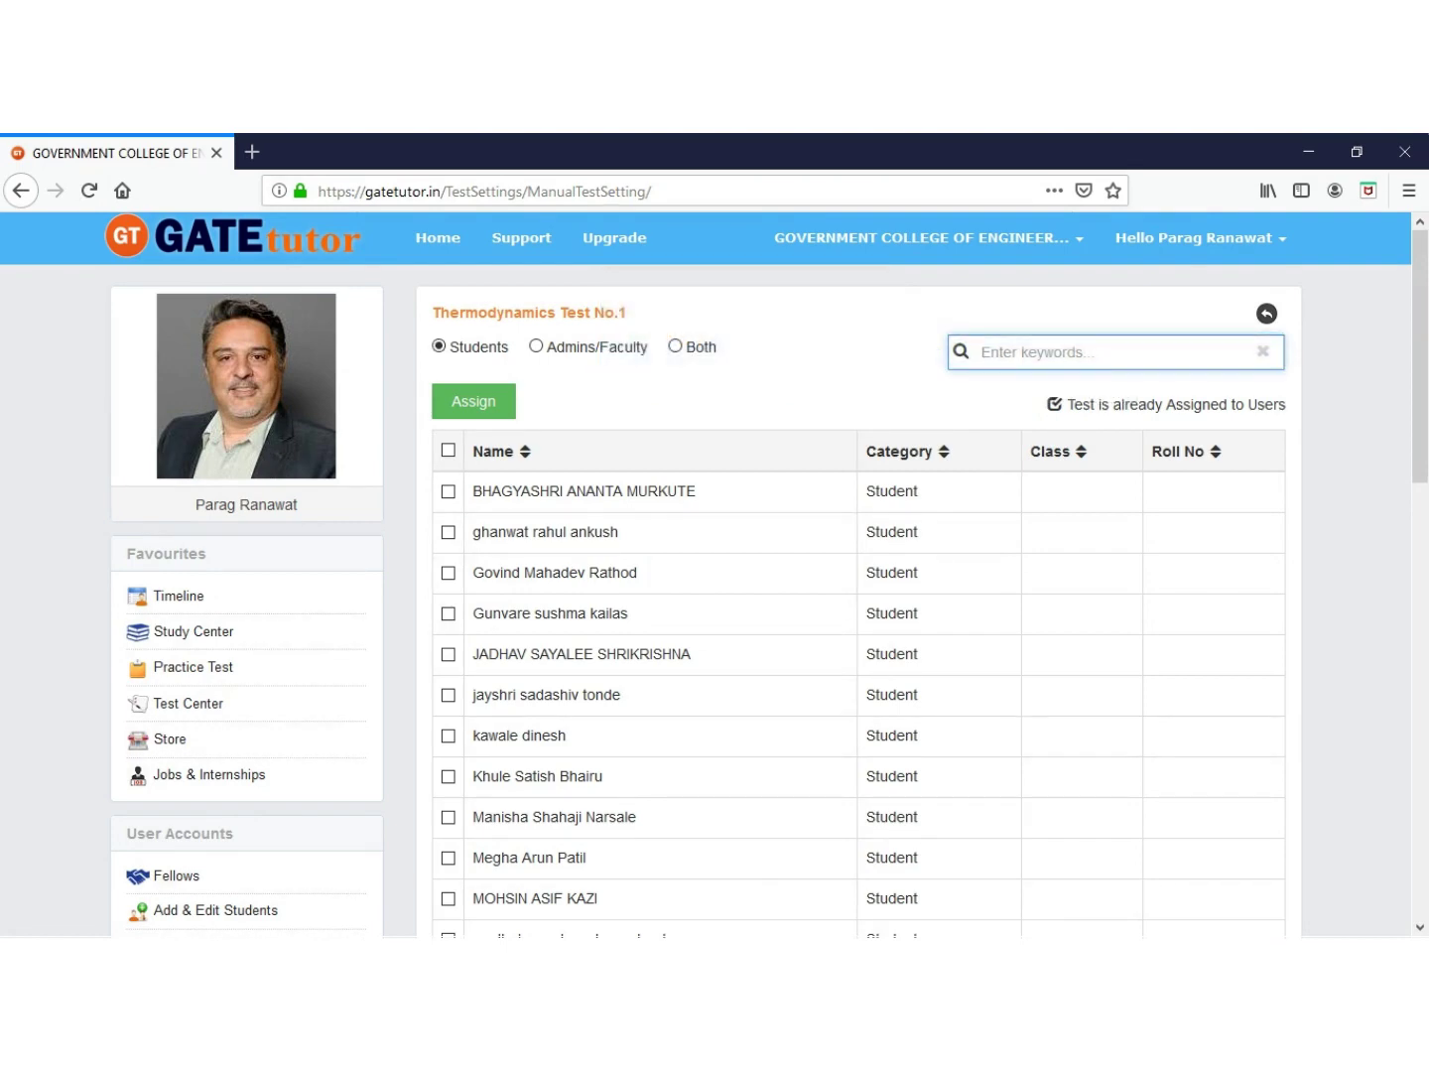
type("govi")
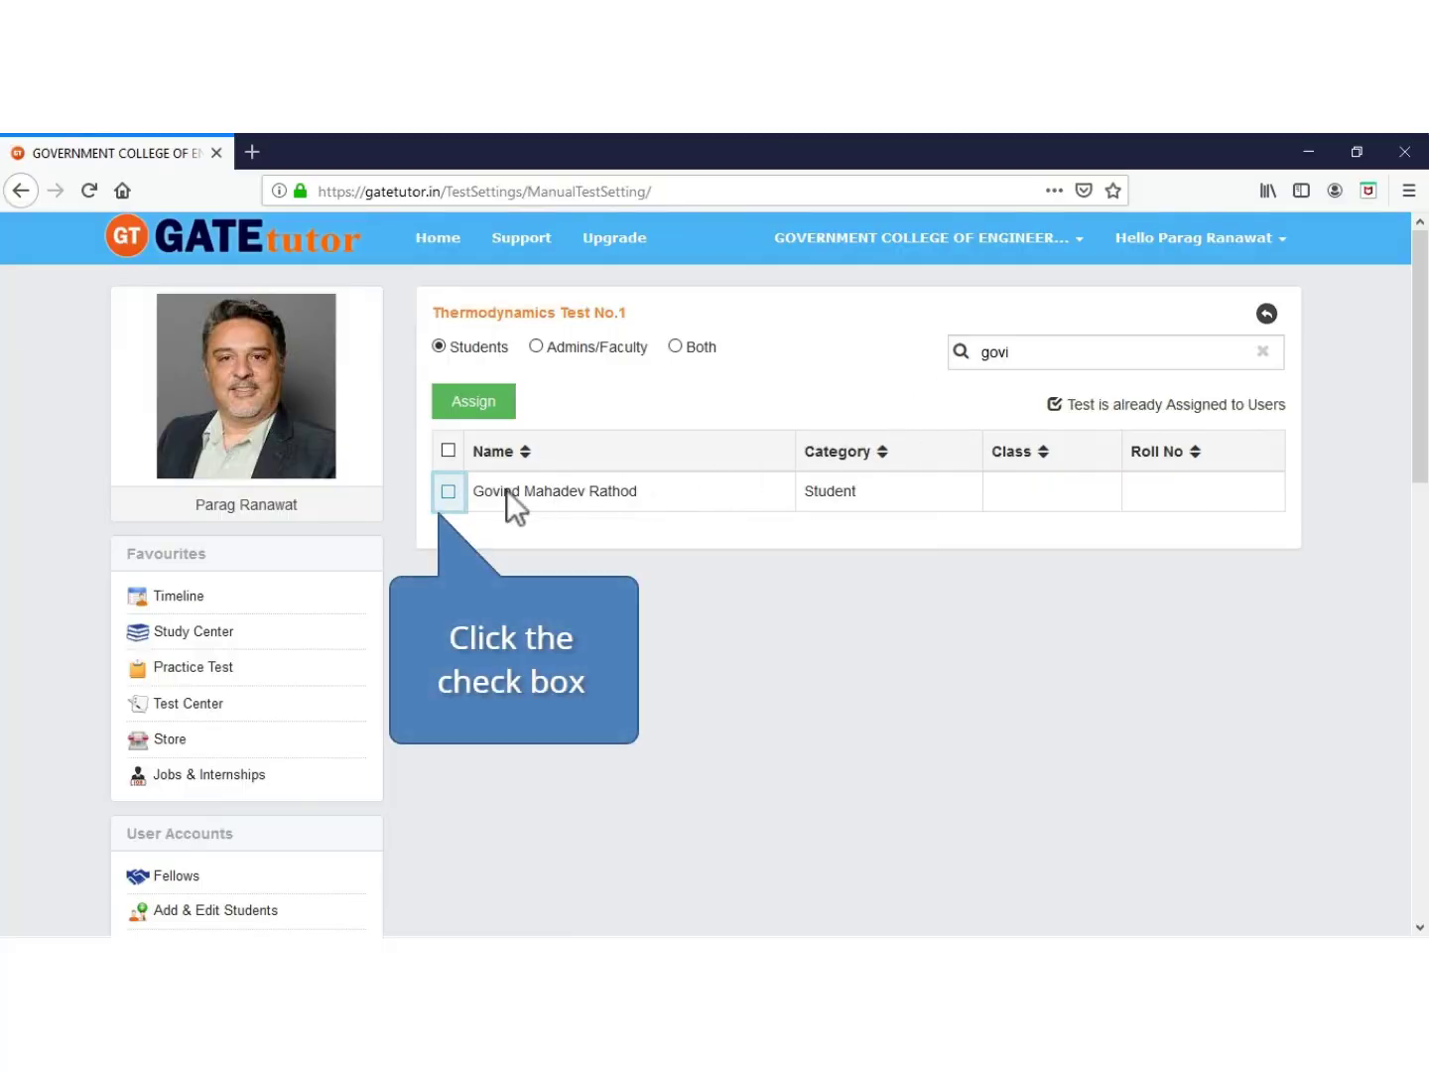
left_click(450, 491)
left_click(439, 346)
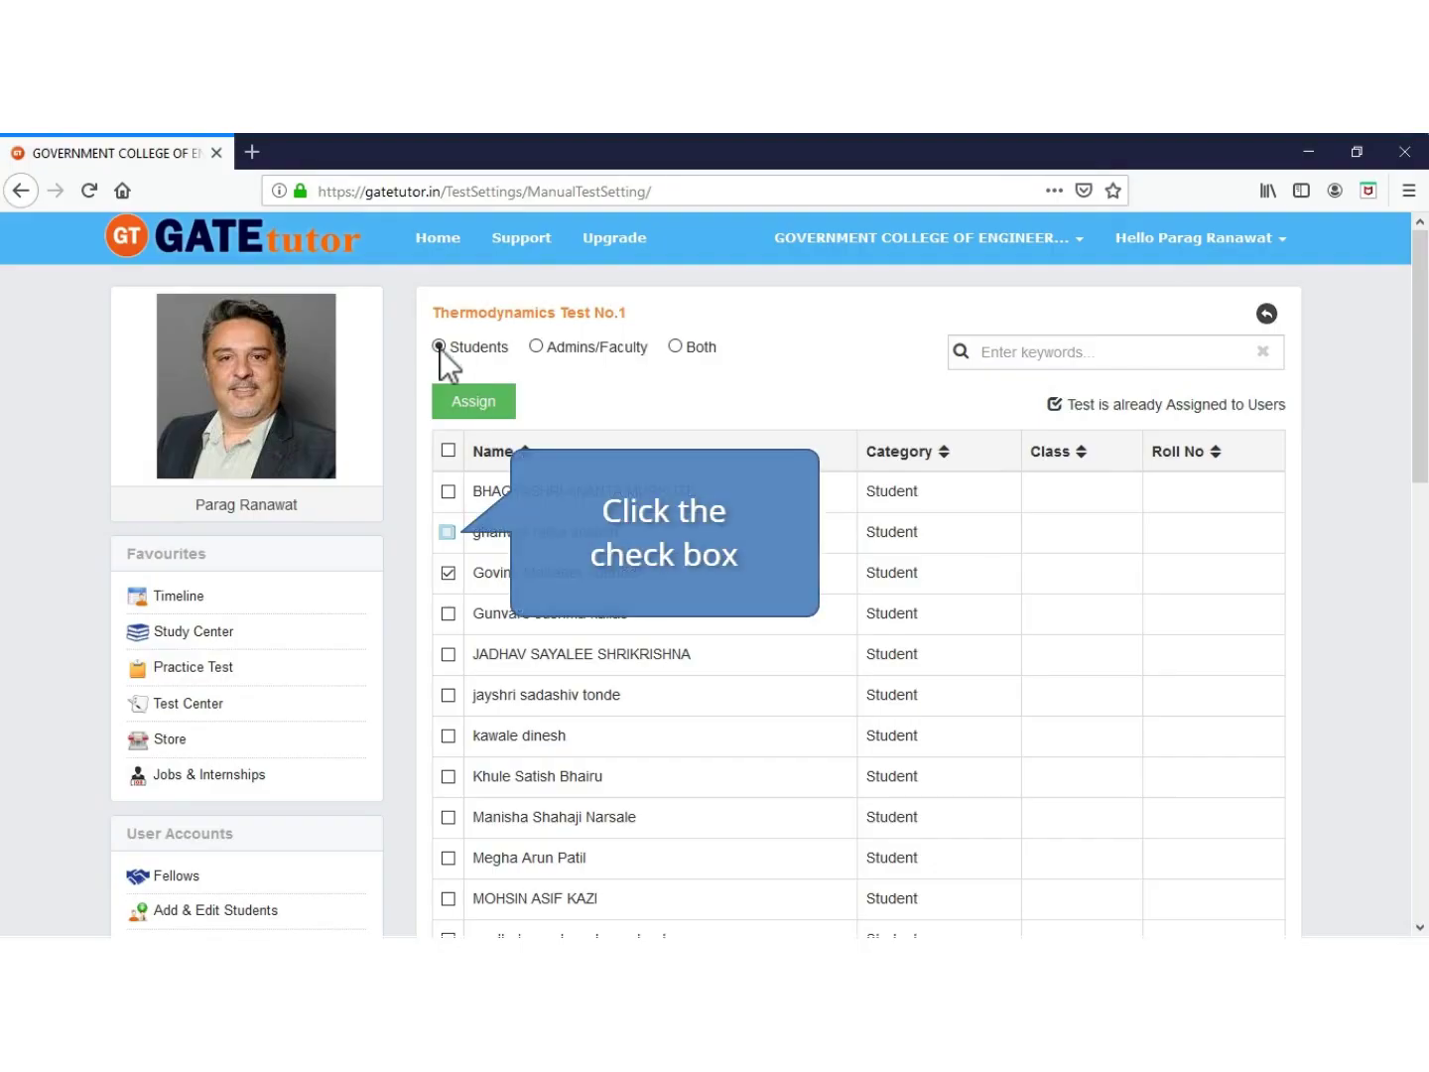
Select all listed students, assign Thermodynamics Test No.1, dismiss the confirmation and go back
left_click(448, 532)
left_click(449, 612)
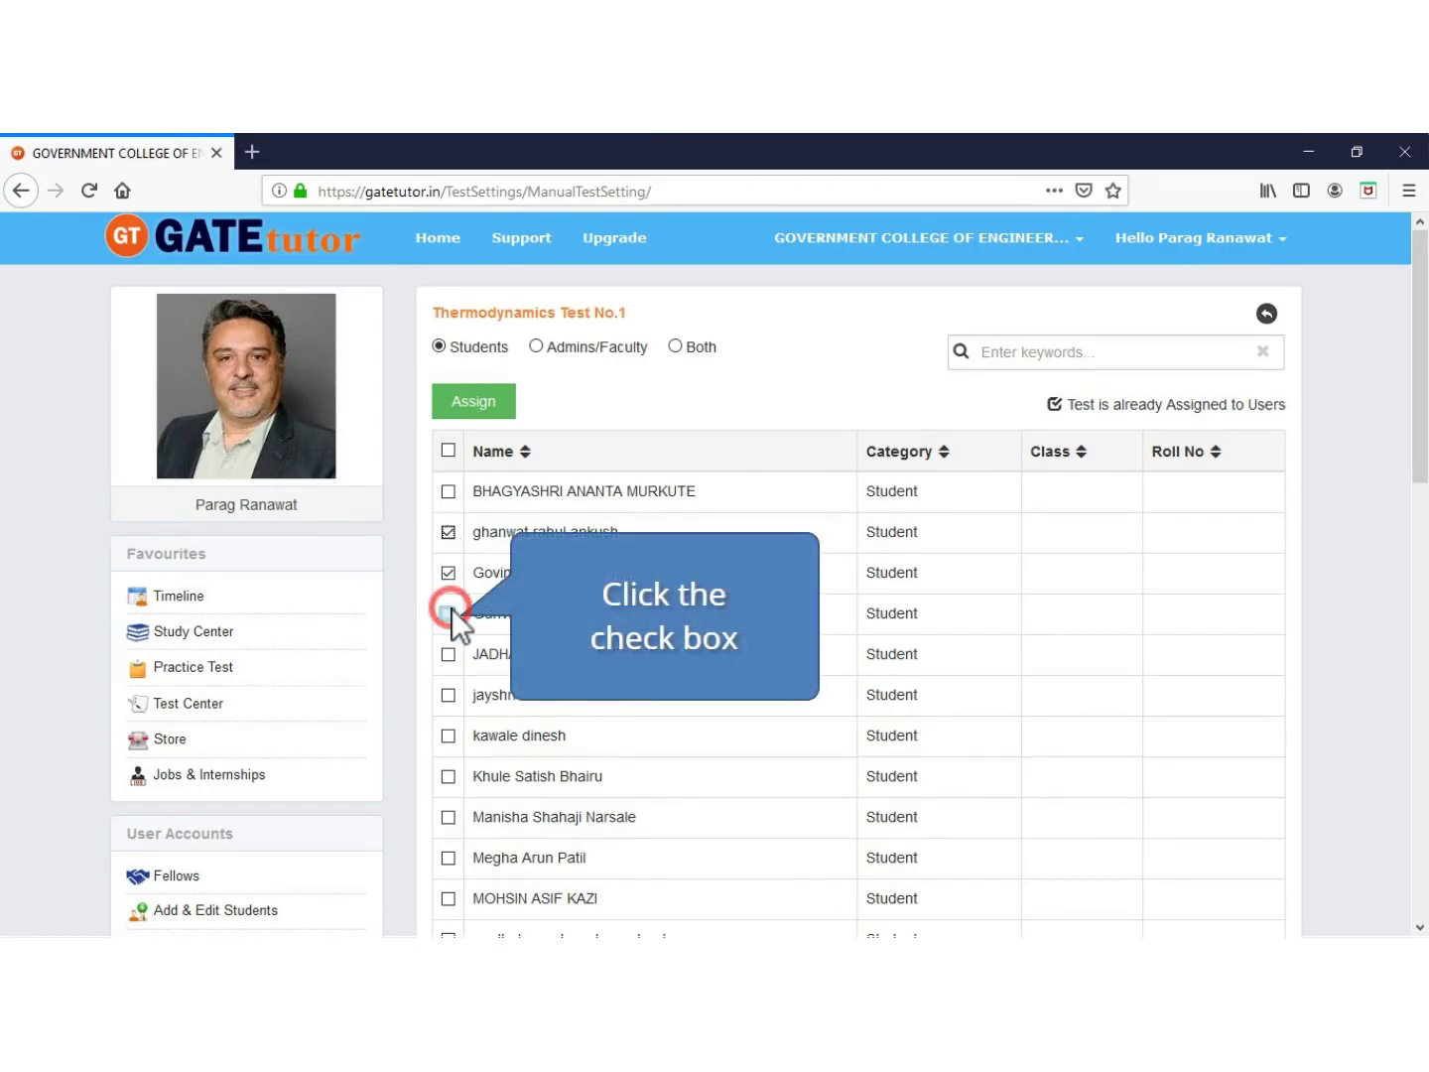
left_click(449, 653)
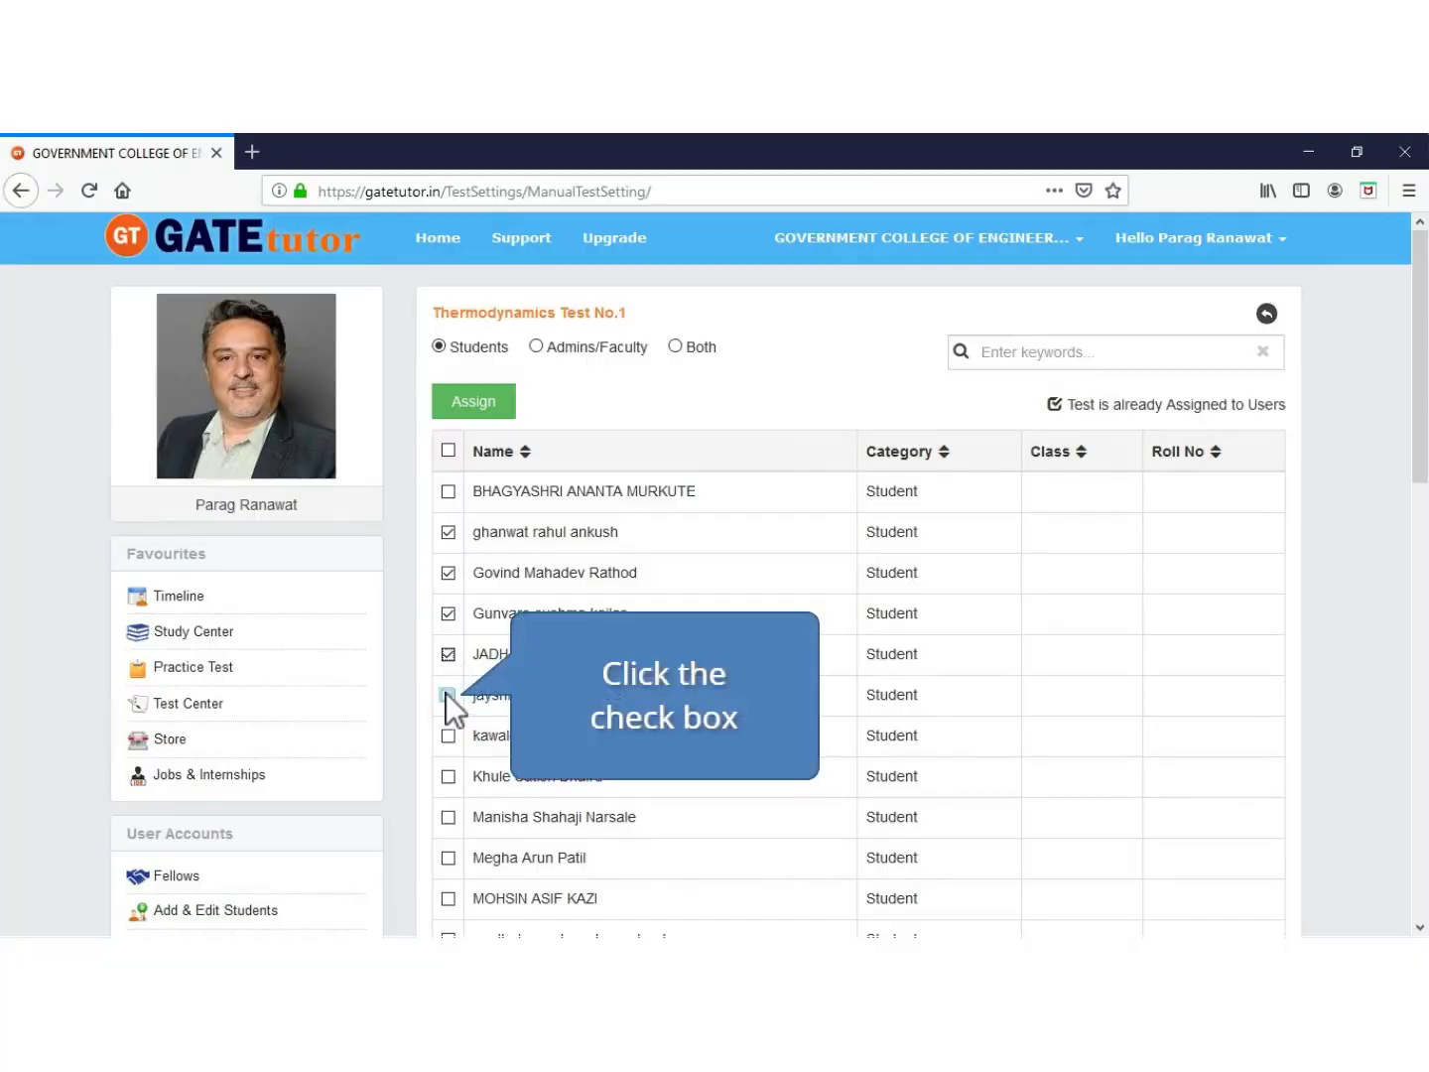
left_click(448, 694)
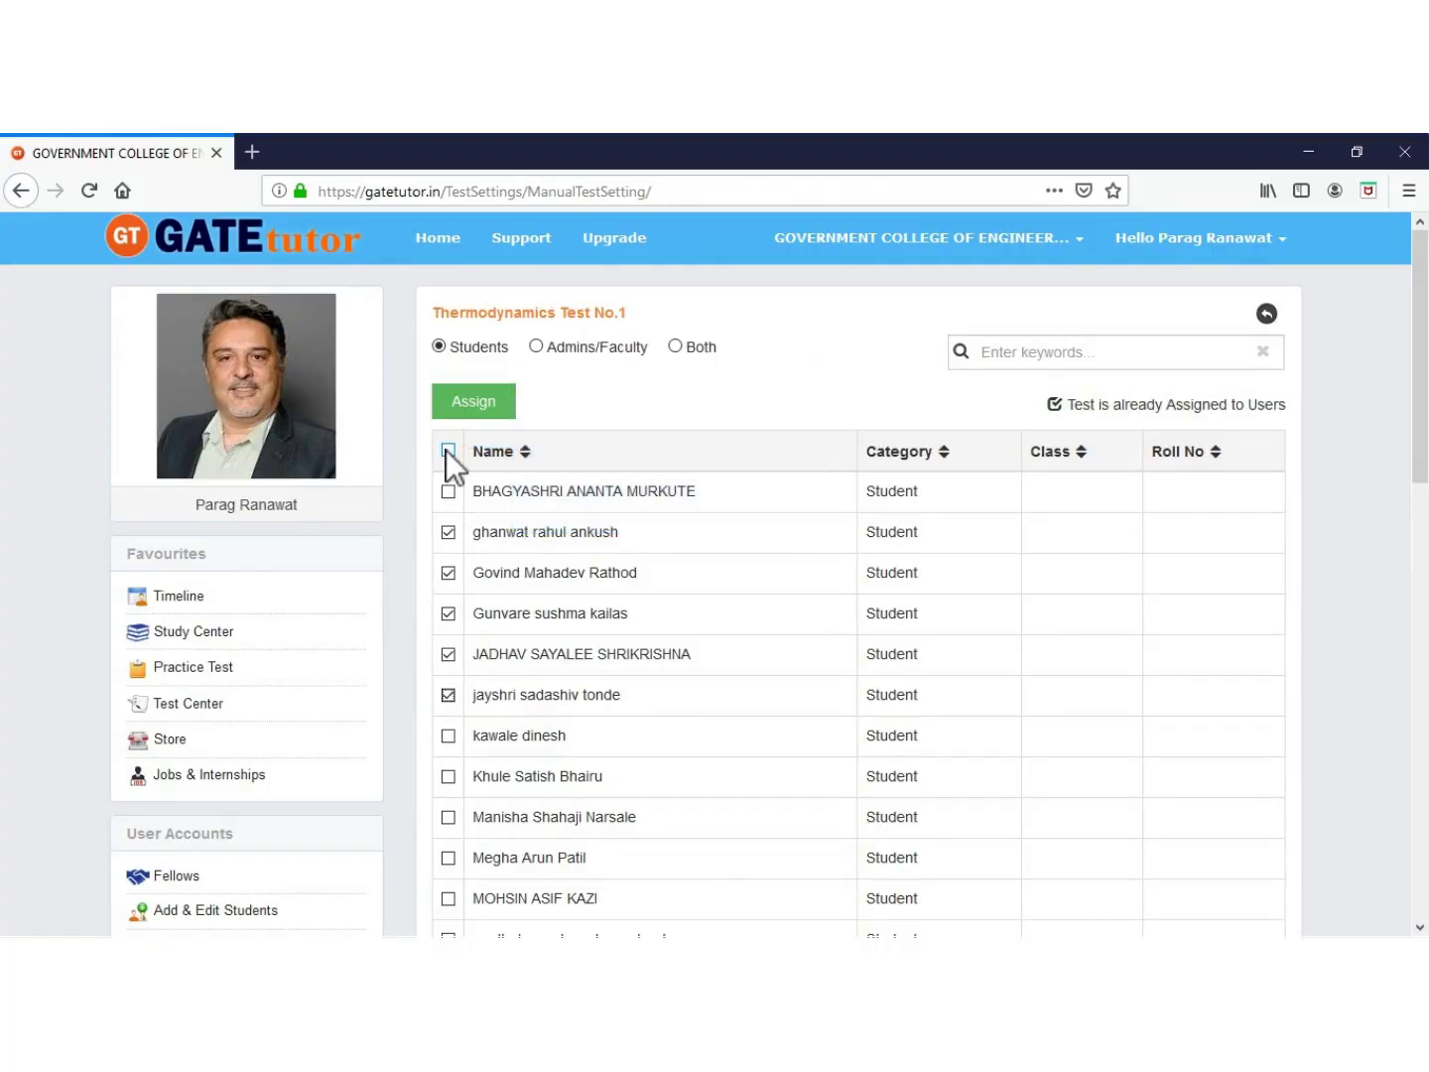
left_click(447, 451)
left_click(471, 400)
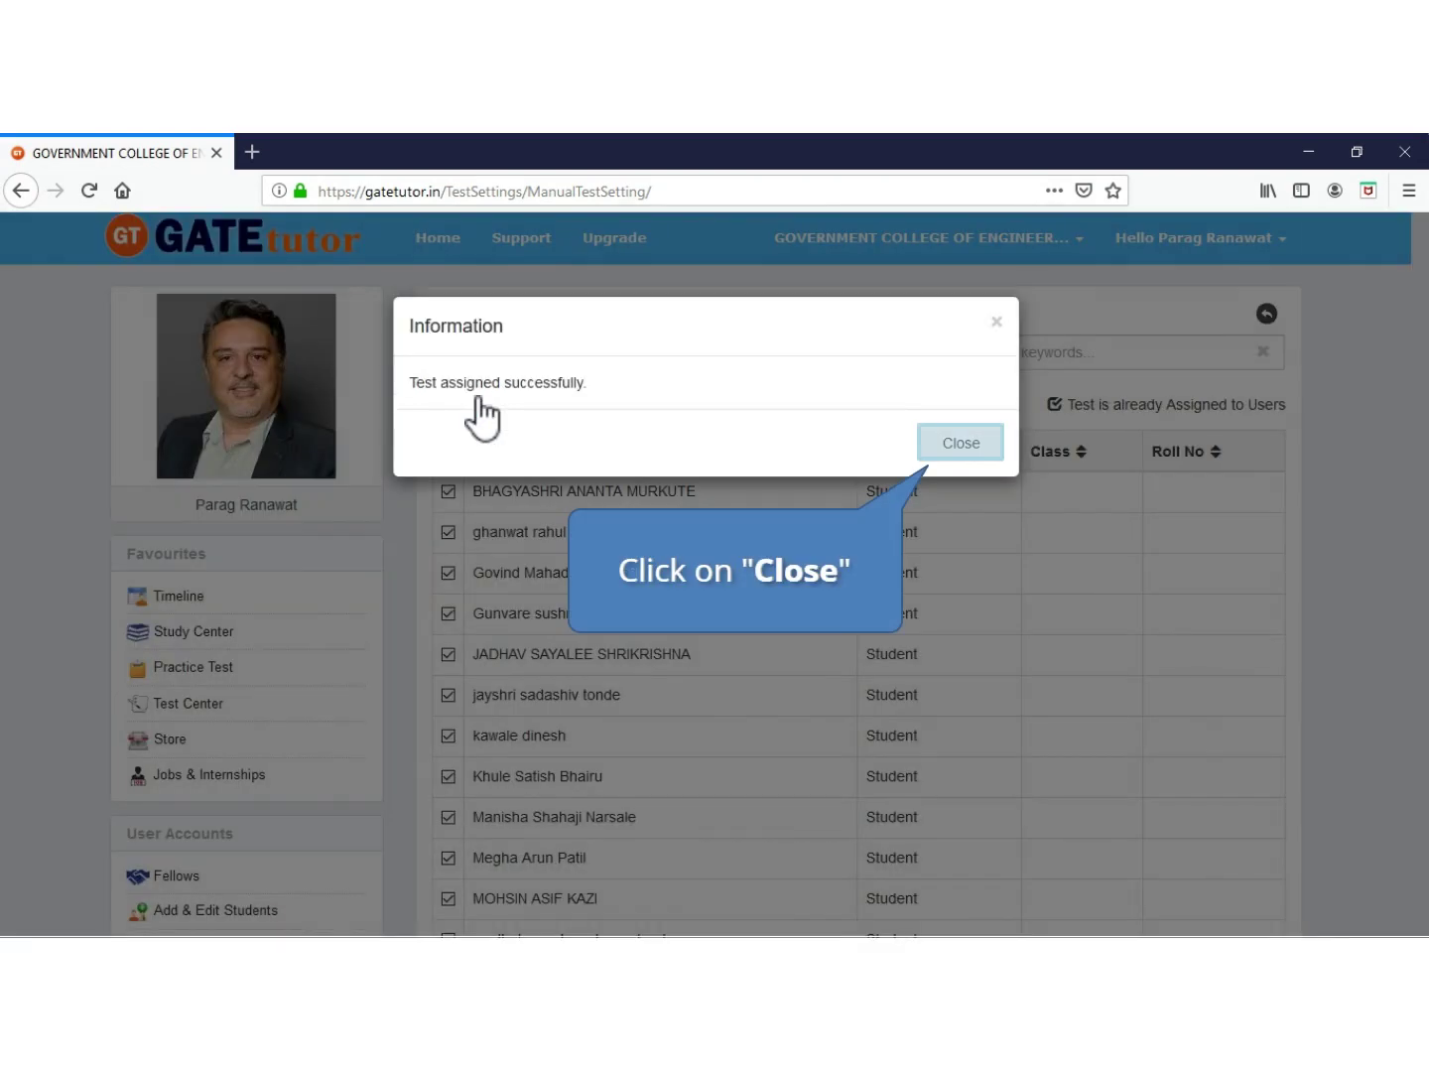
left_click(961, 443)
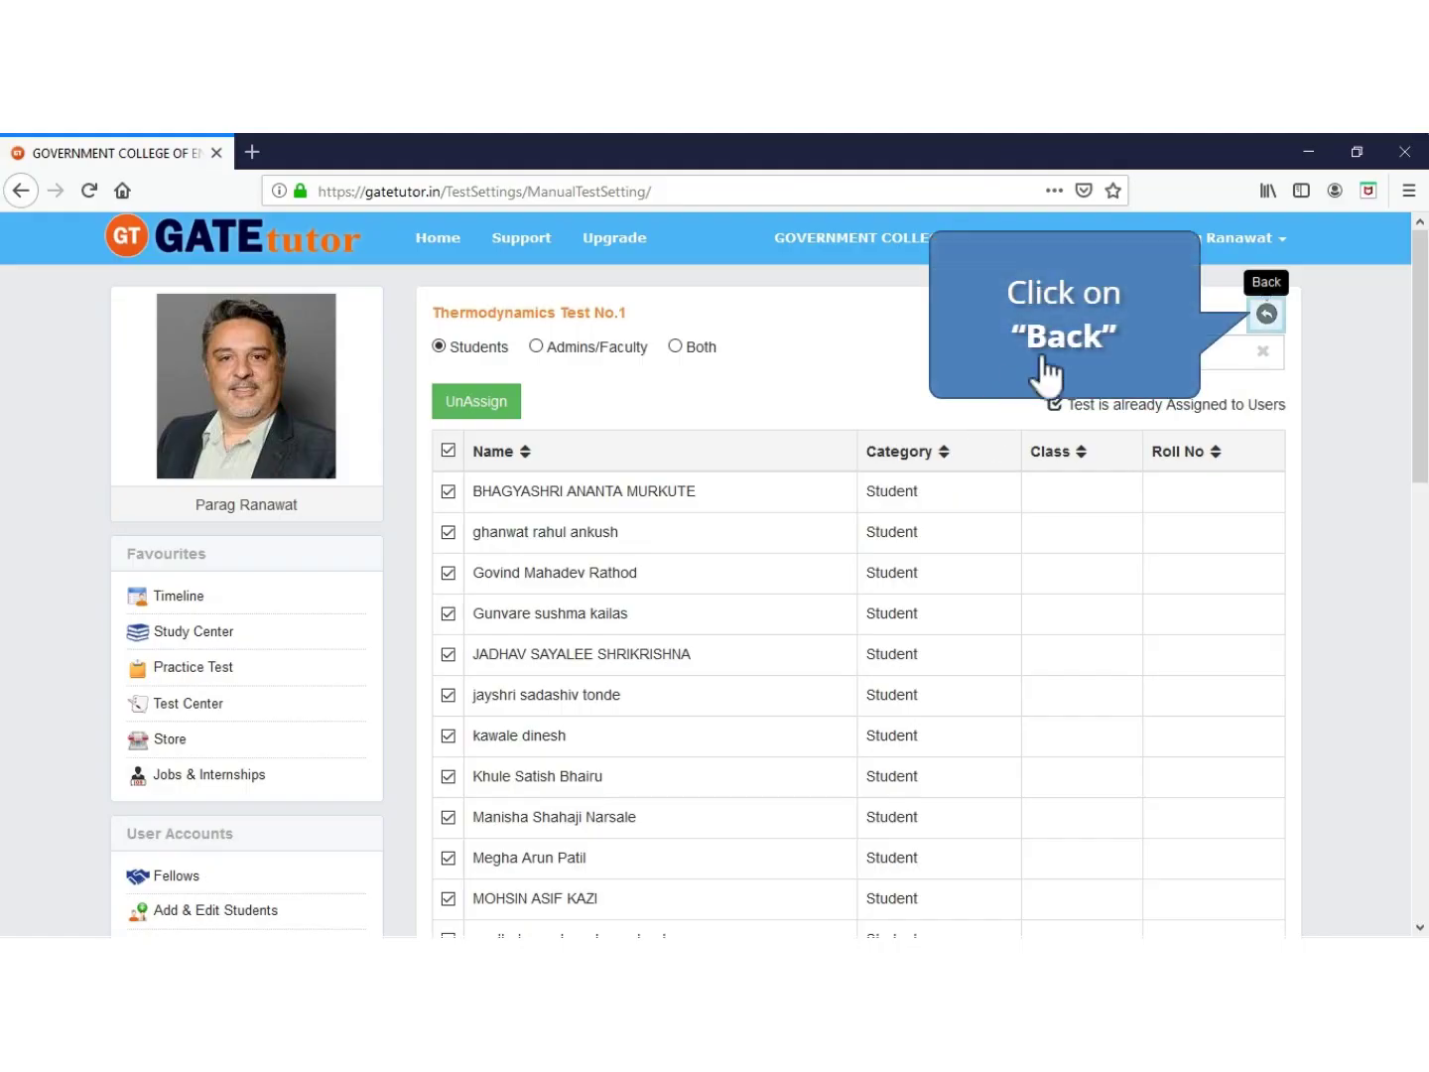
left_click(1264, 315)
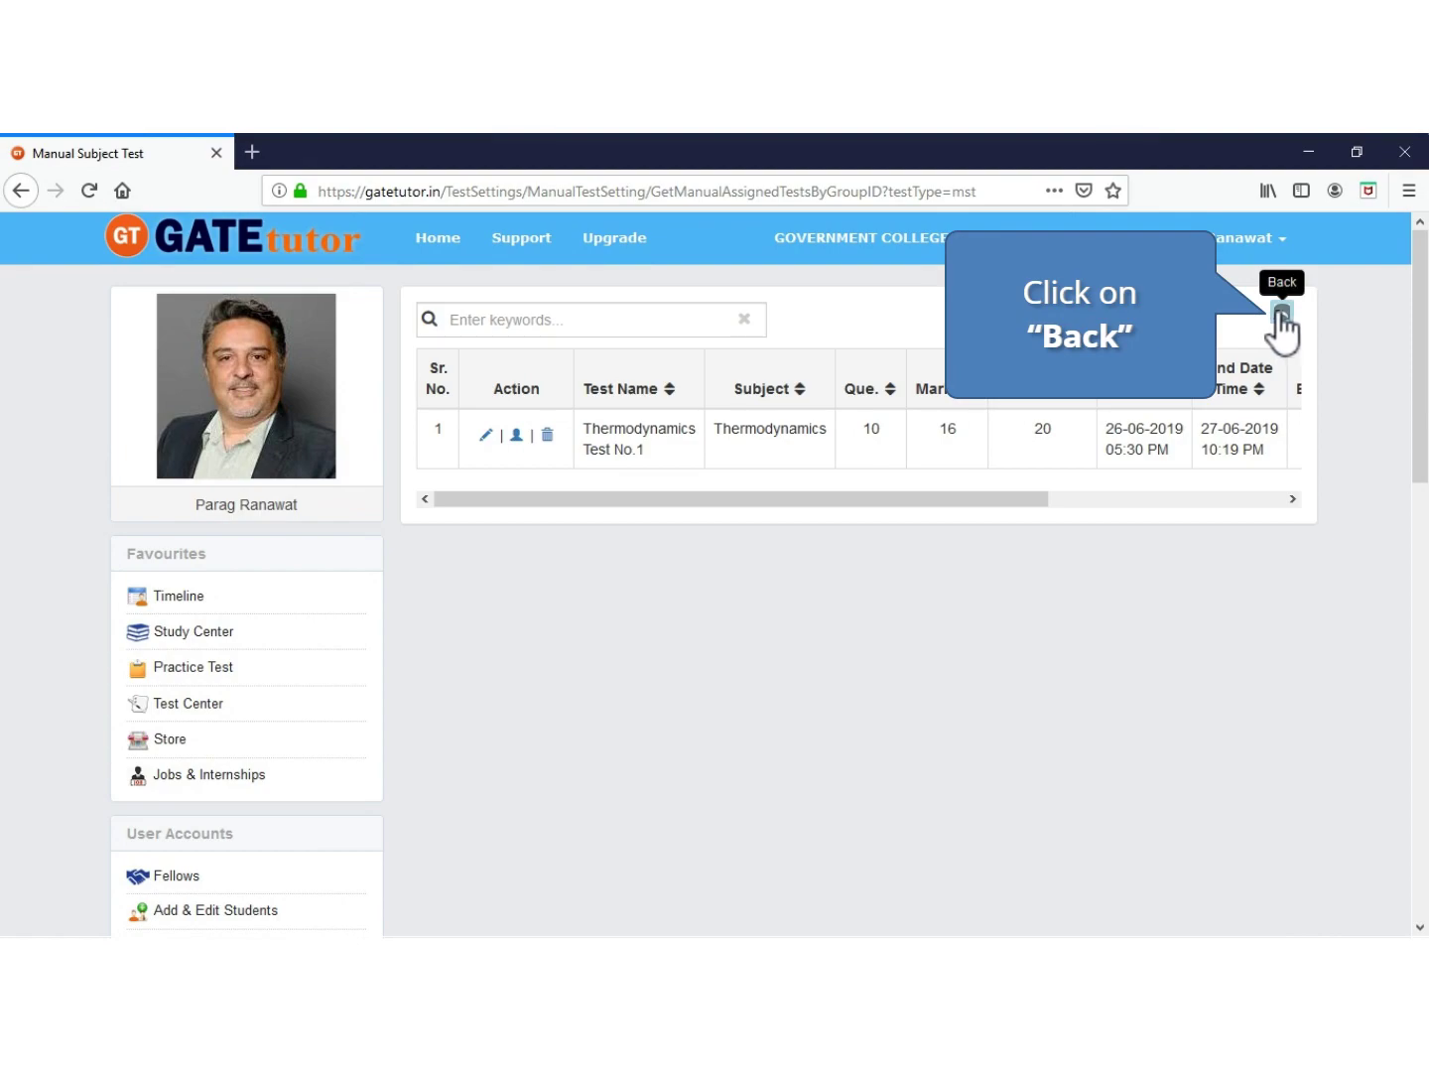
left_click(1278, 314)
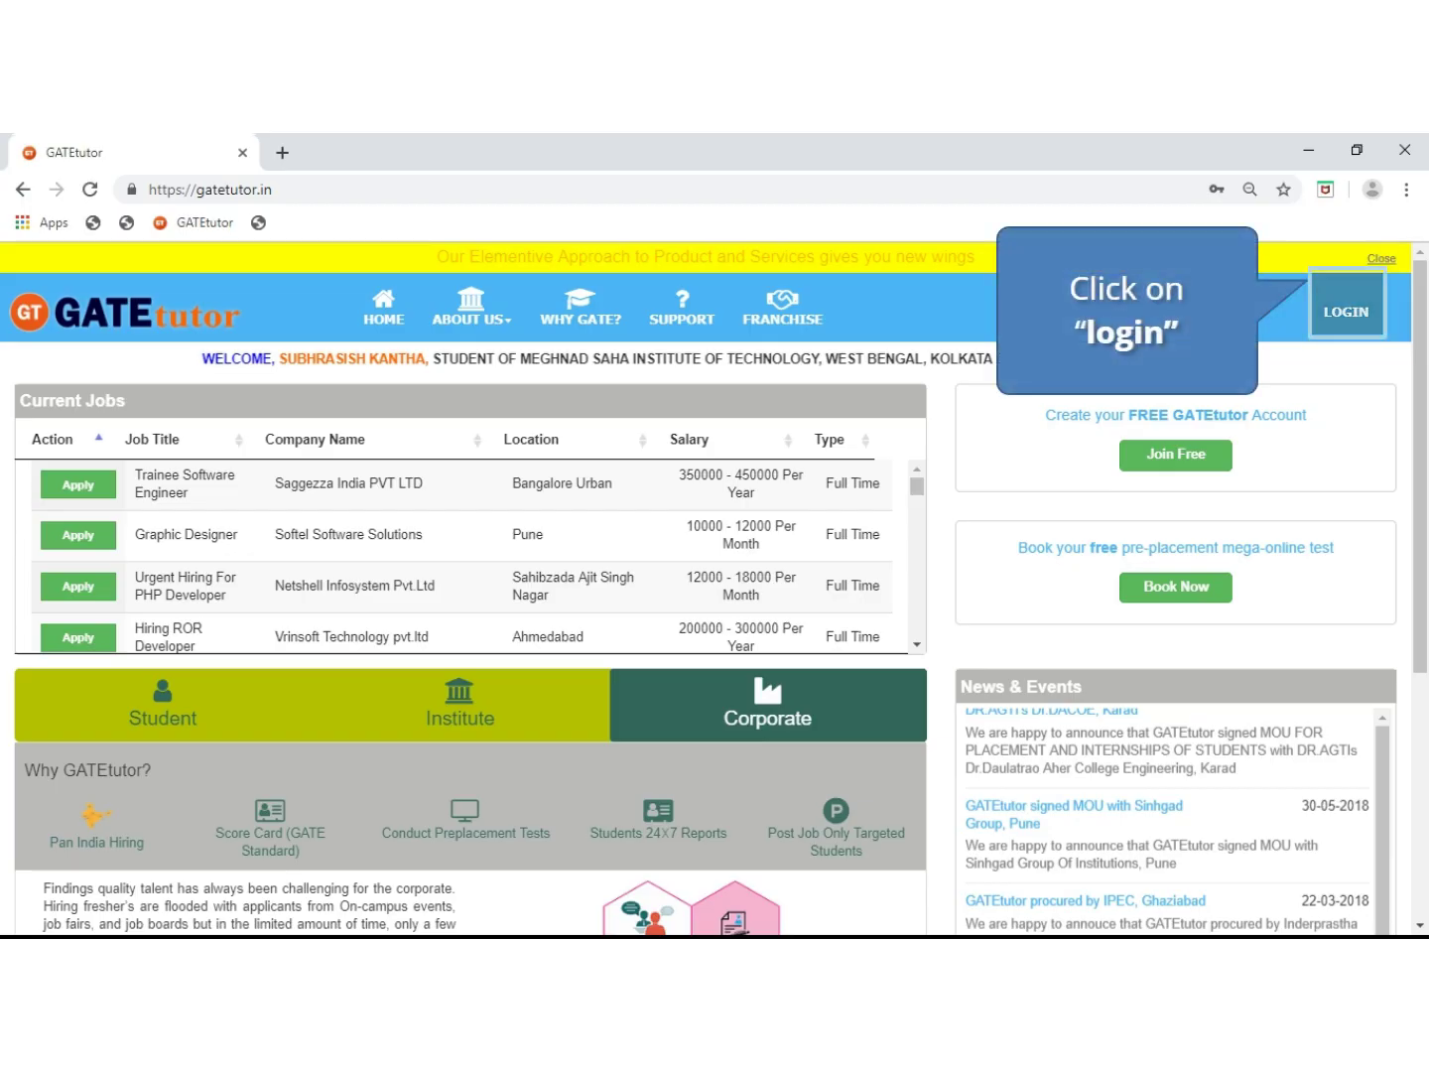
Sign in with the saved student login and list the Test Center's subject tests
left_click(1343, 316)
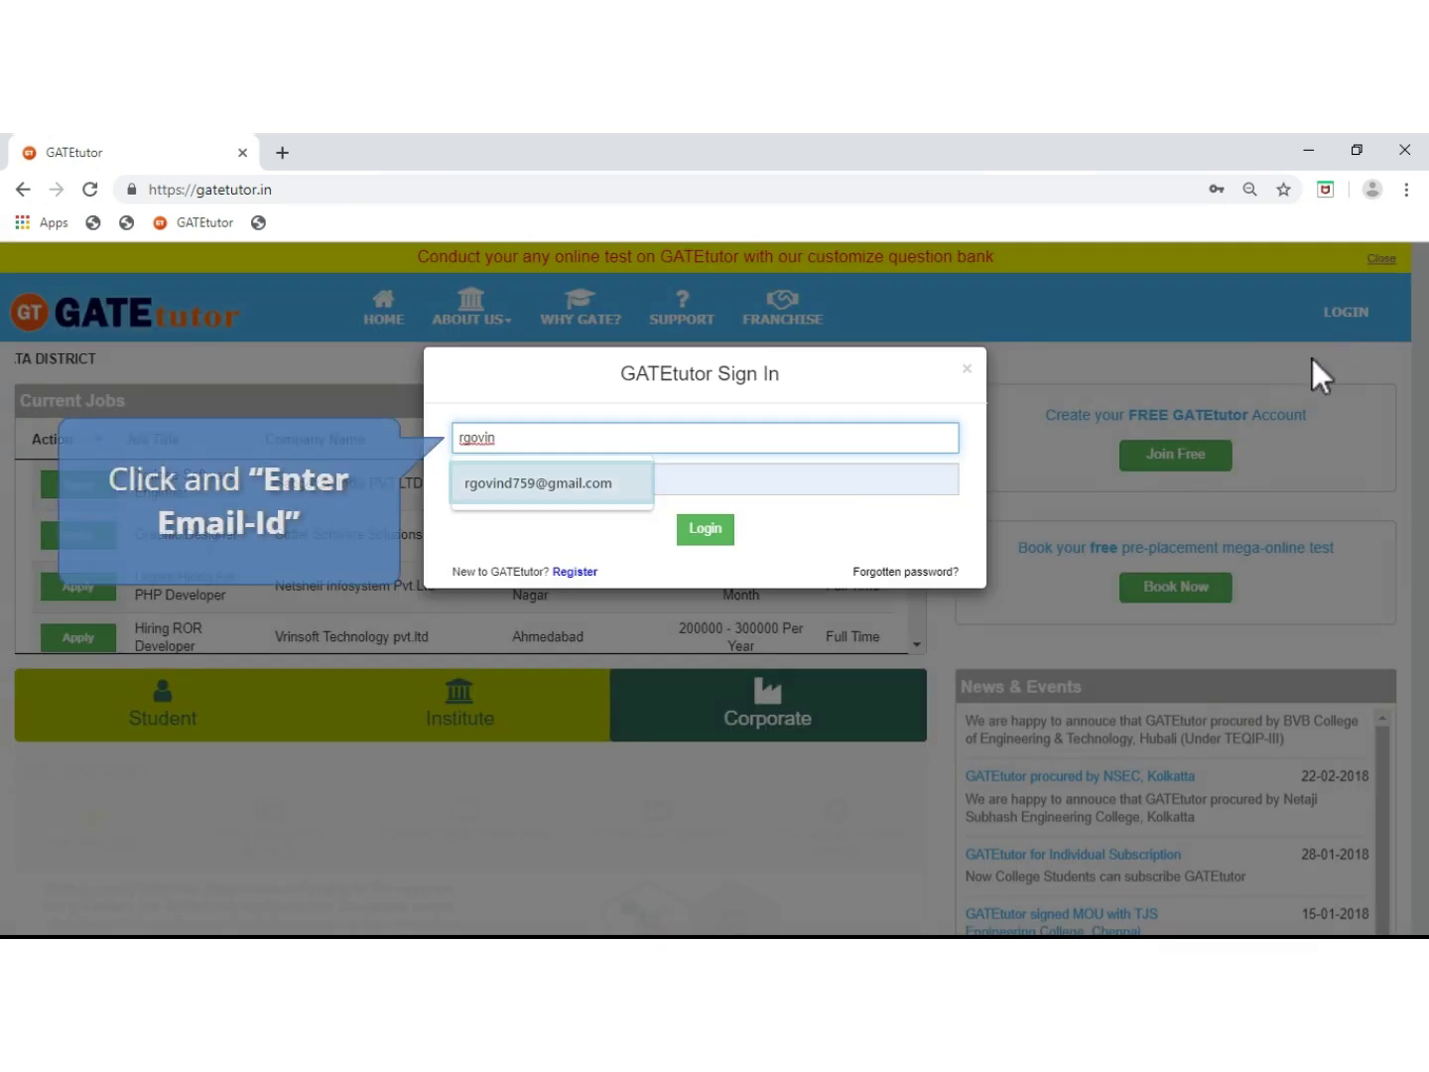
left_click(594, 482)
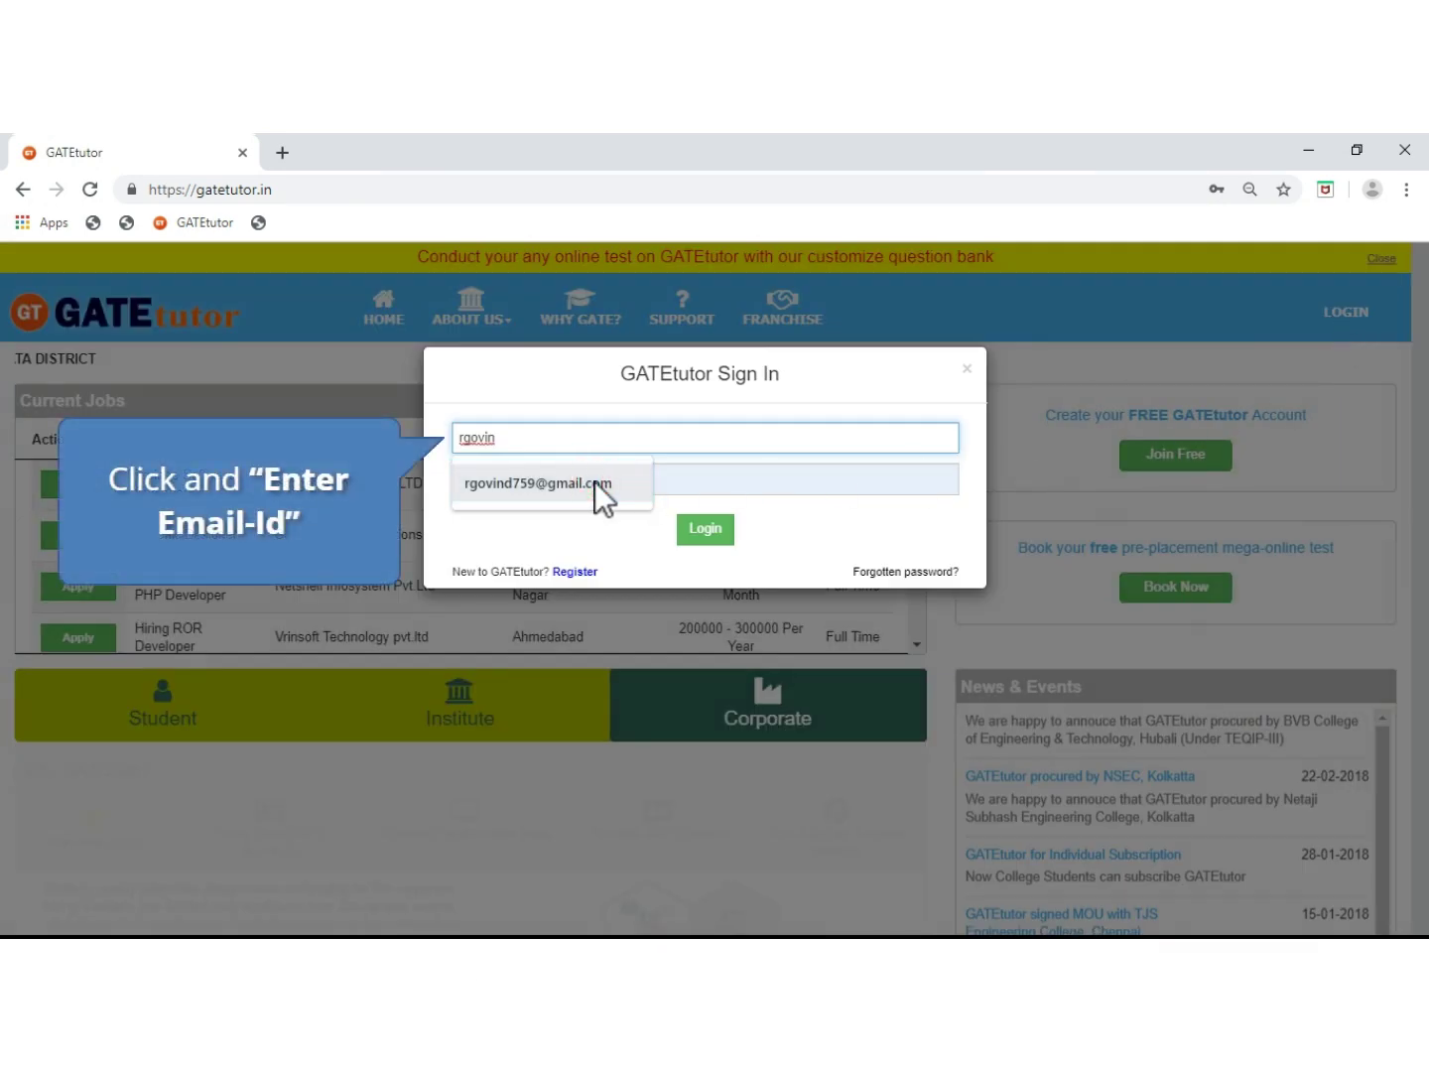
left_click(593, 482)
left_click(592, 481)
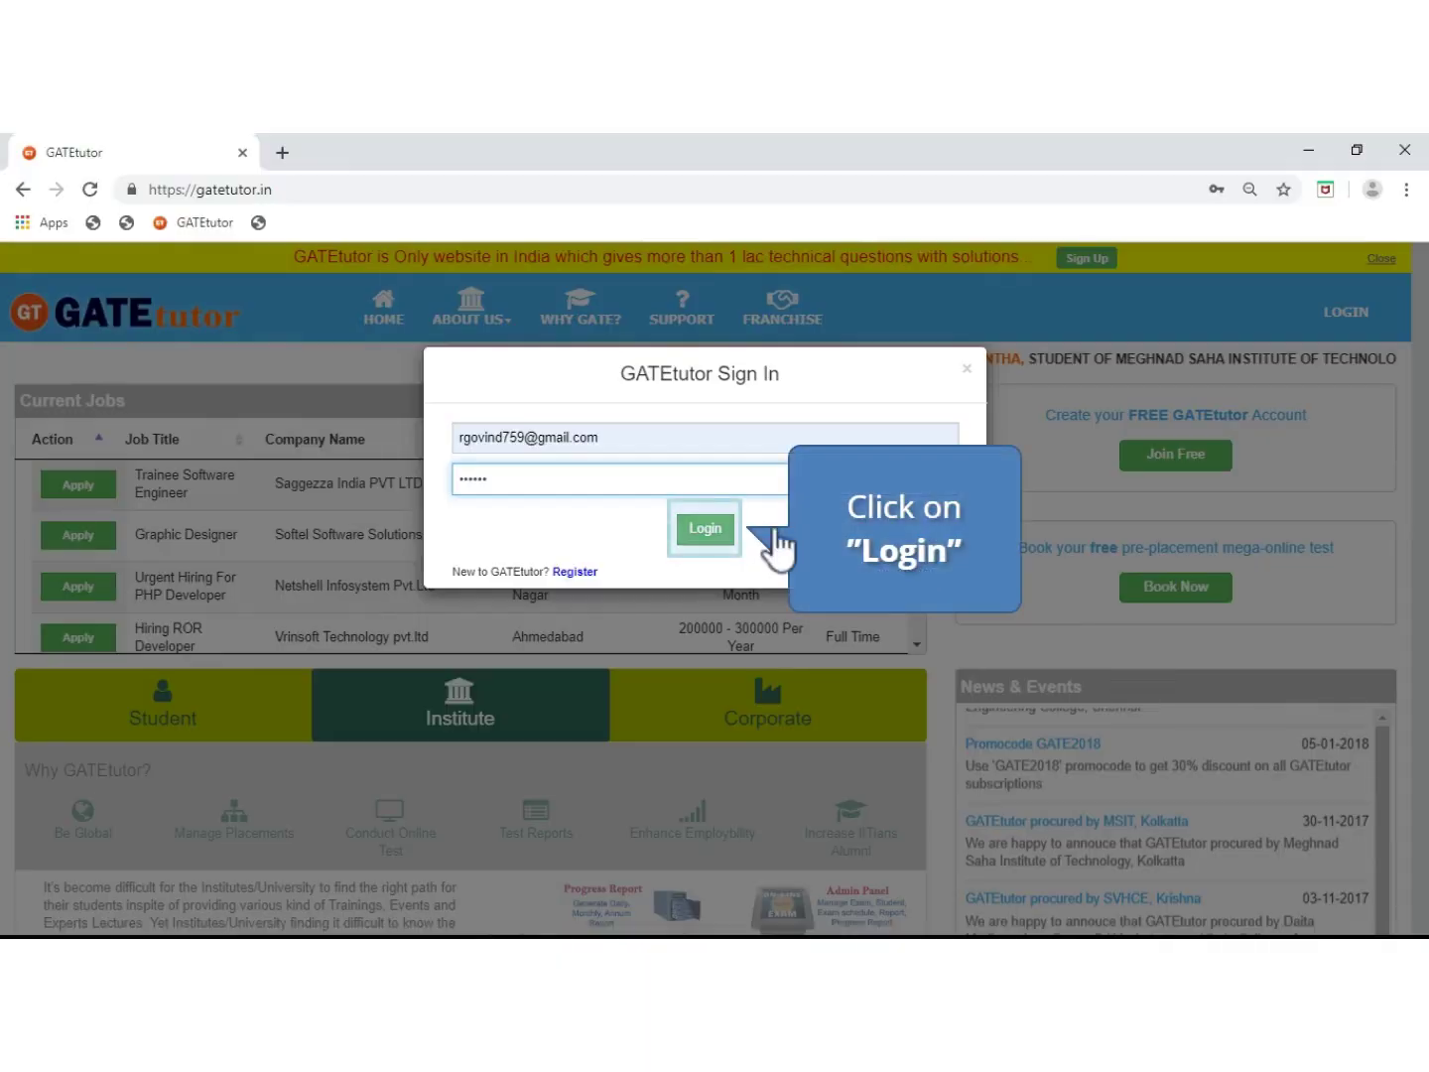
left_click(705, 531)
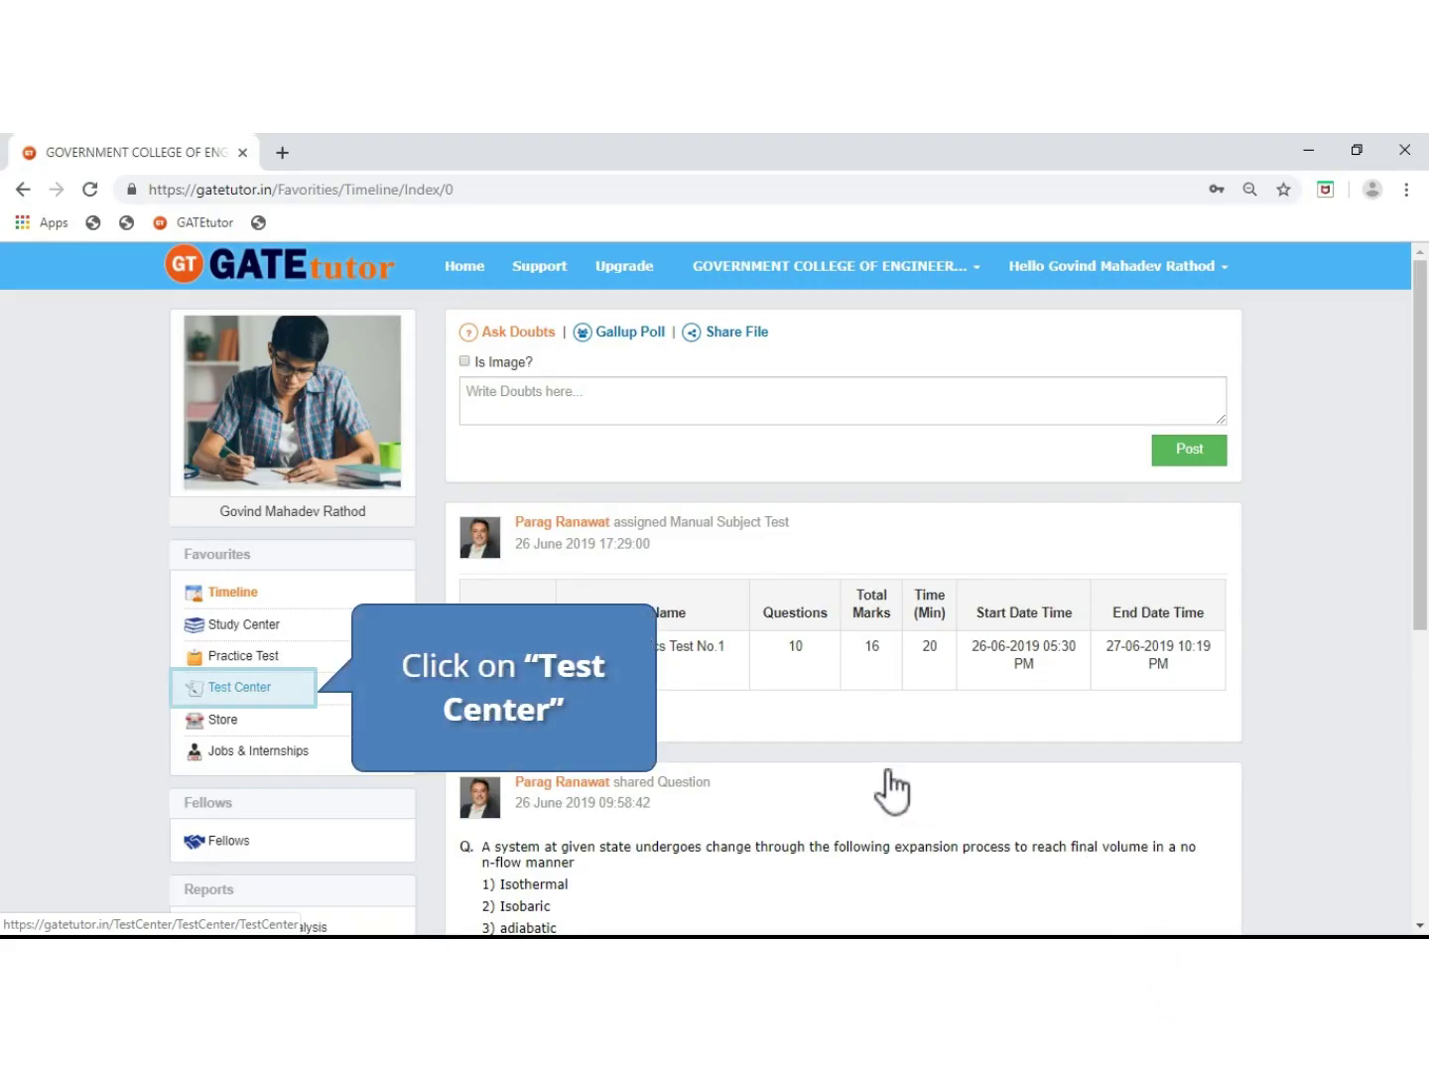
left_click(240, 686)
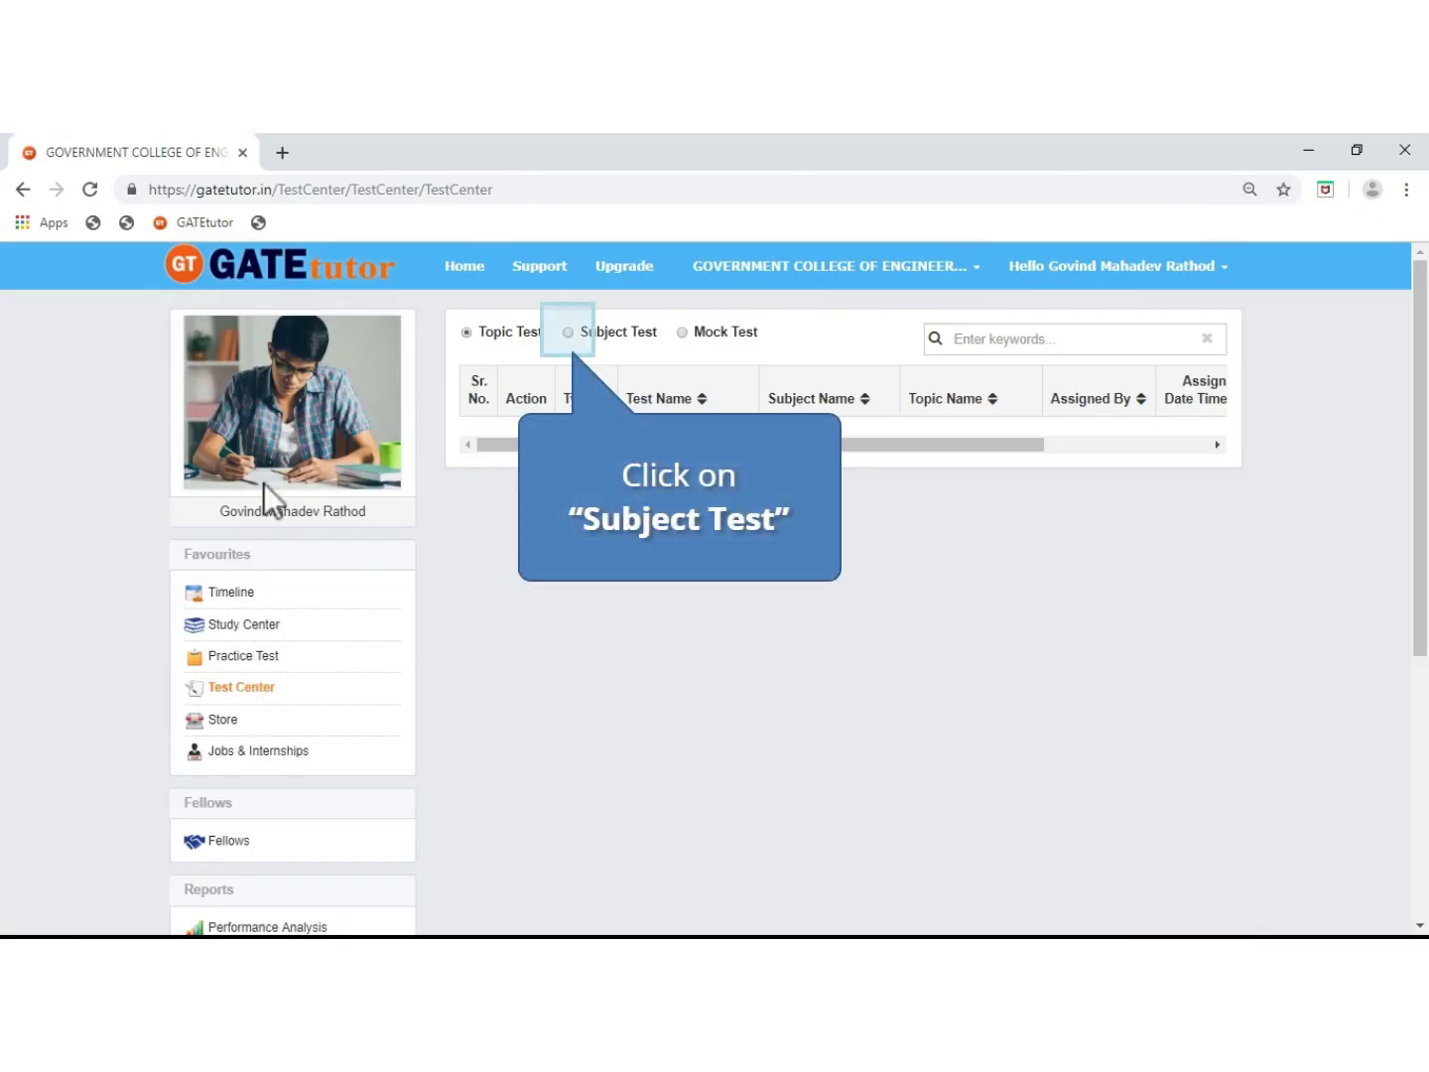
left_click(568, 331)
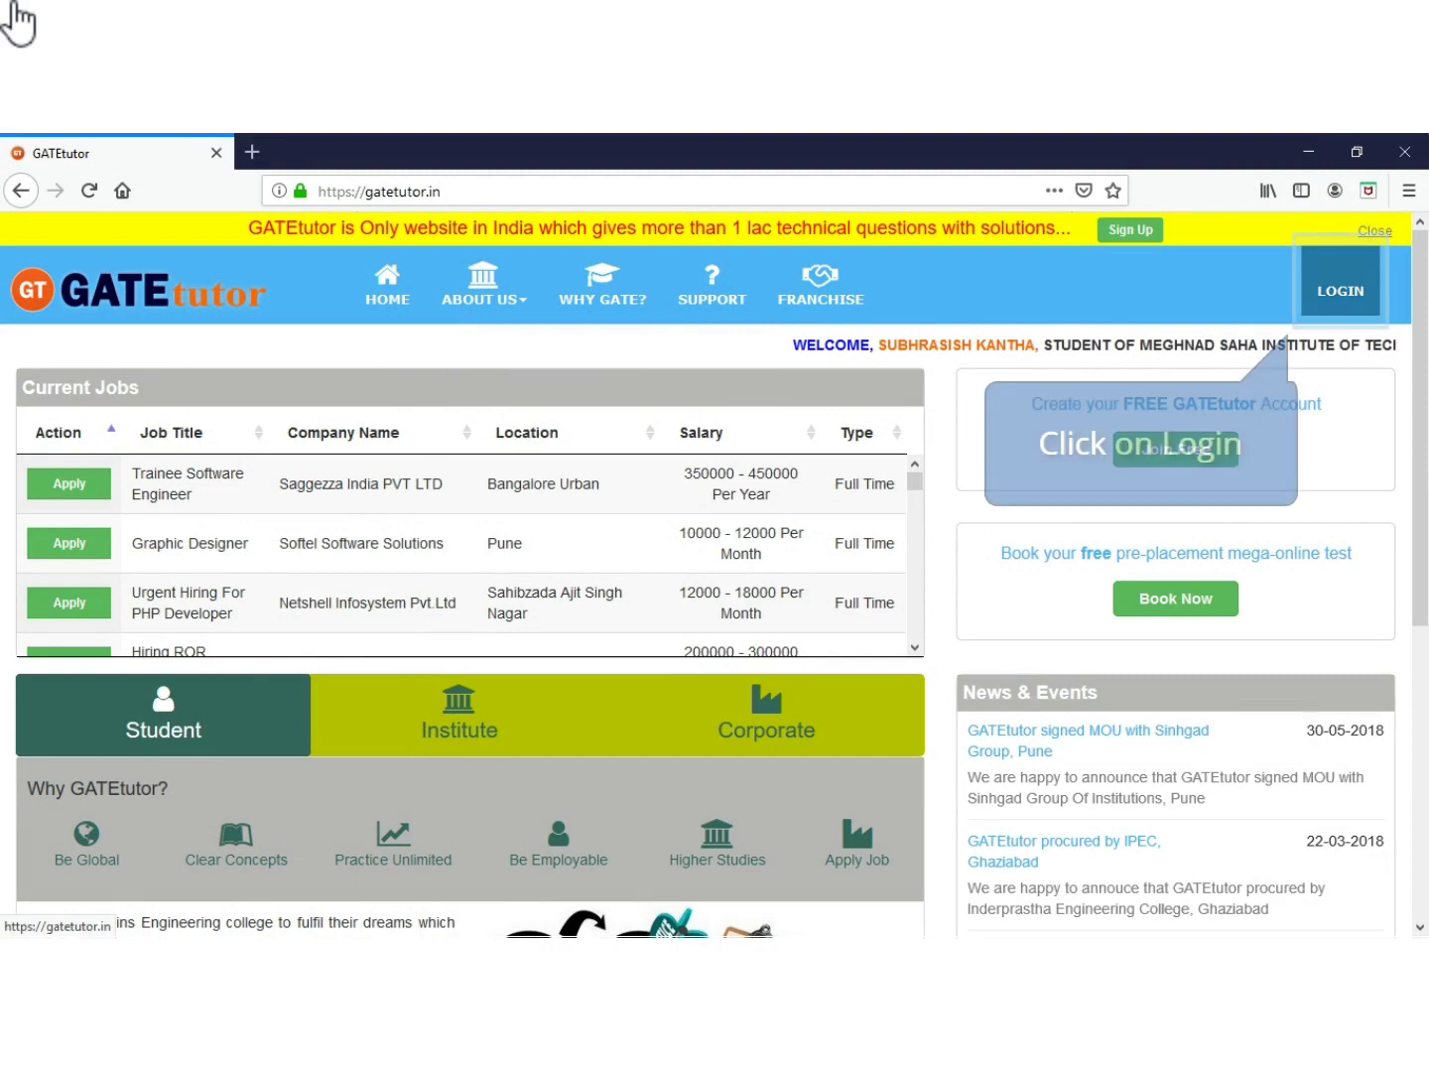
Sign in with the suggested institute admin e-mail and its password
left_click(1313, 303)
left_click(595, 433)
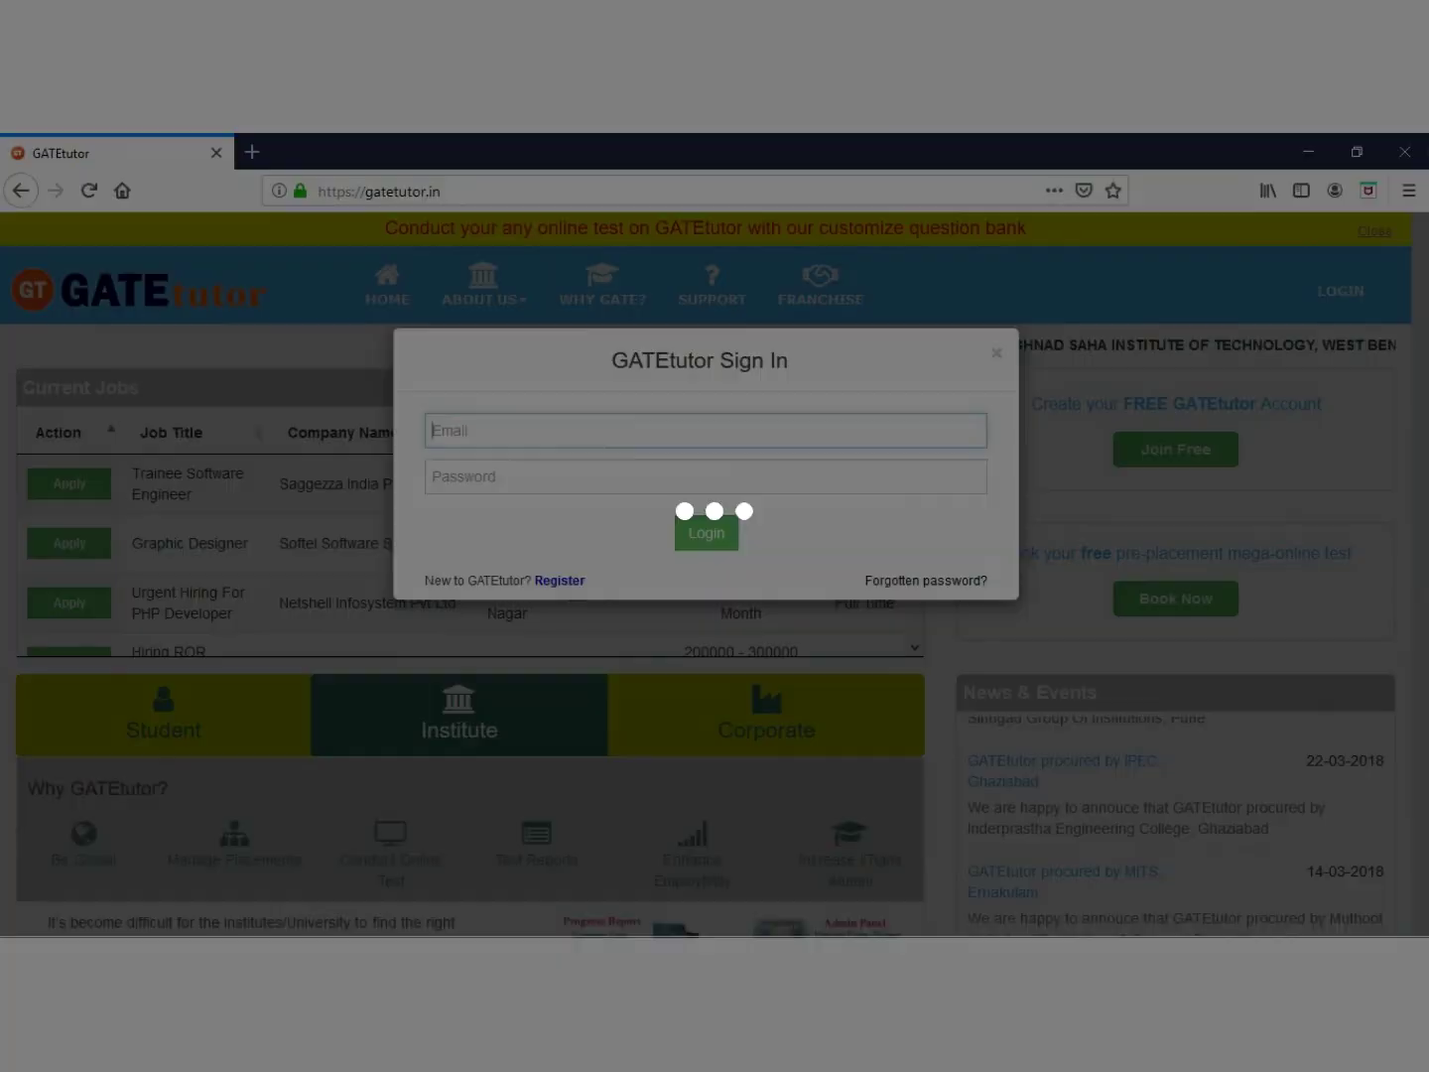
type("pr")
left_click(575, 457)
left_click(531, 469)
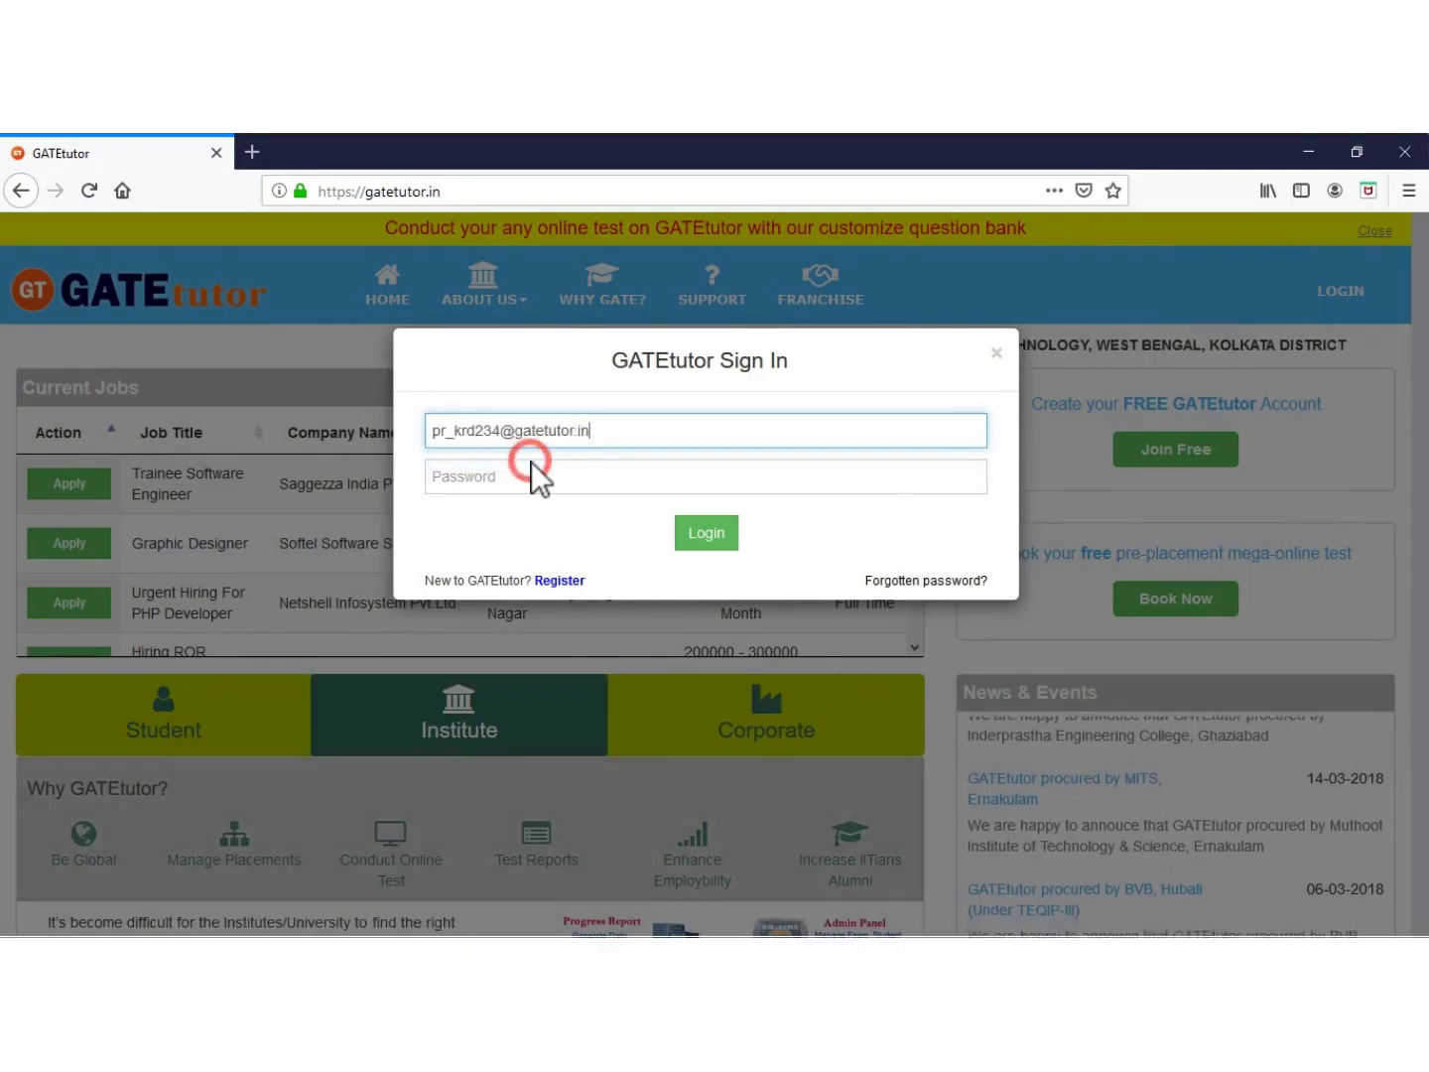
left_click(493, 474)
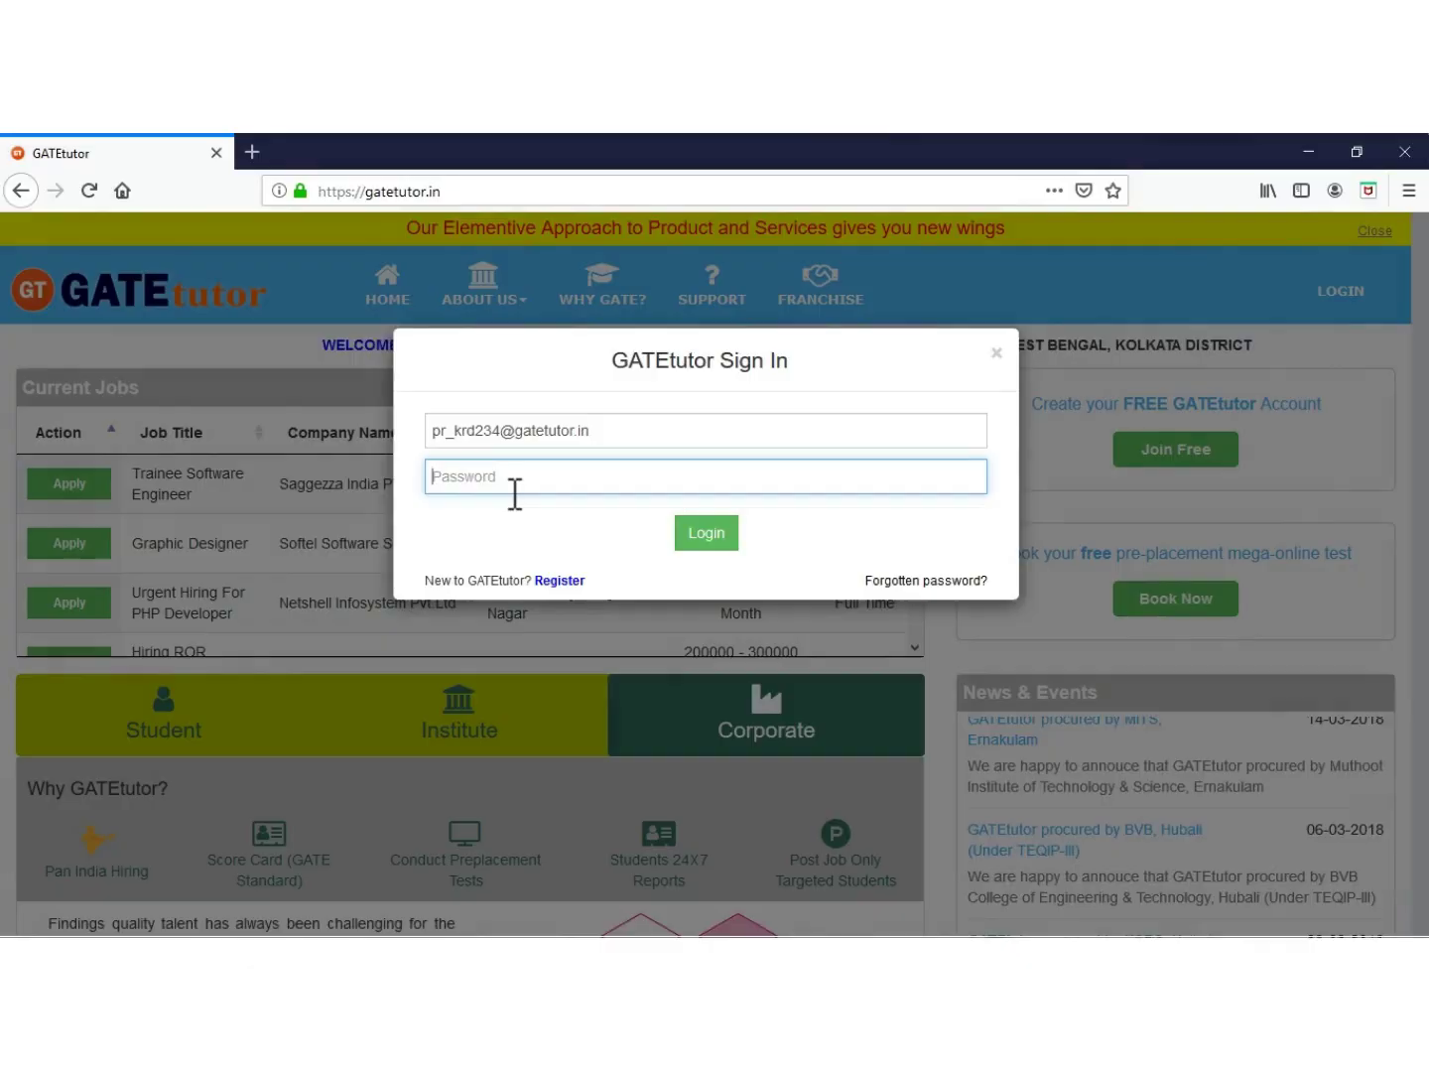
type("••")
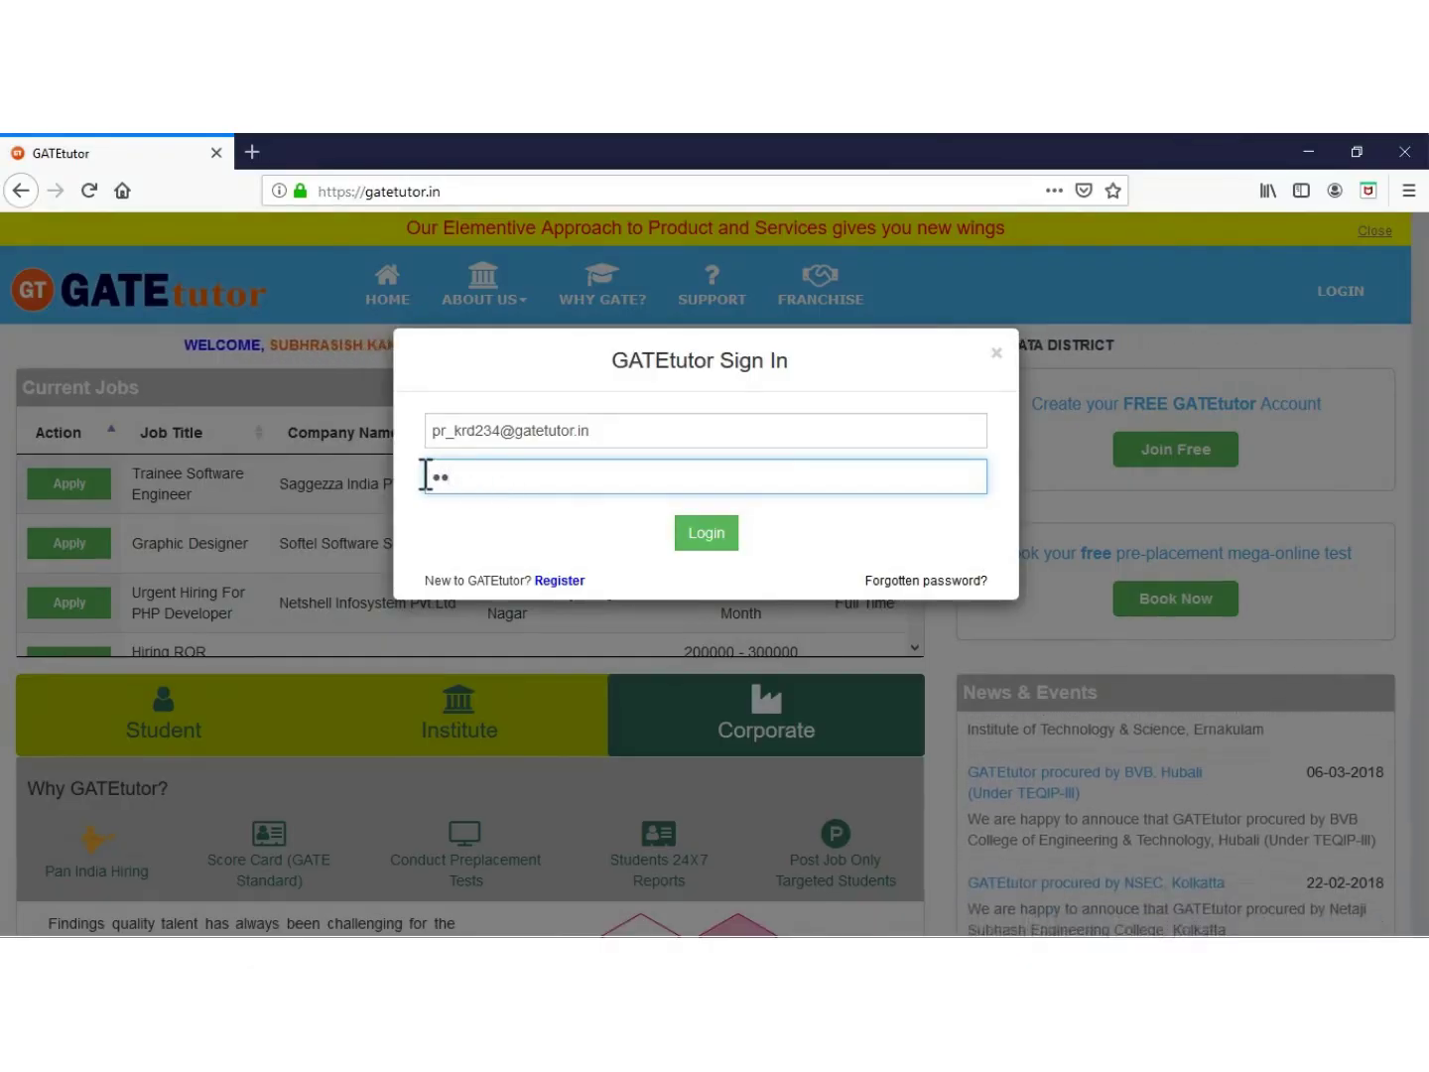
key("BackSpace")
key("BackSpace")
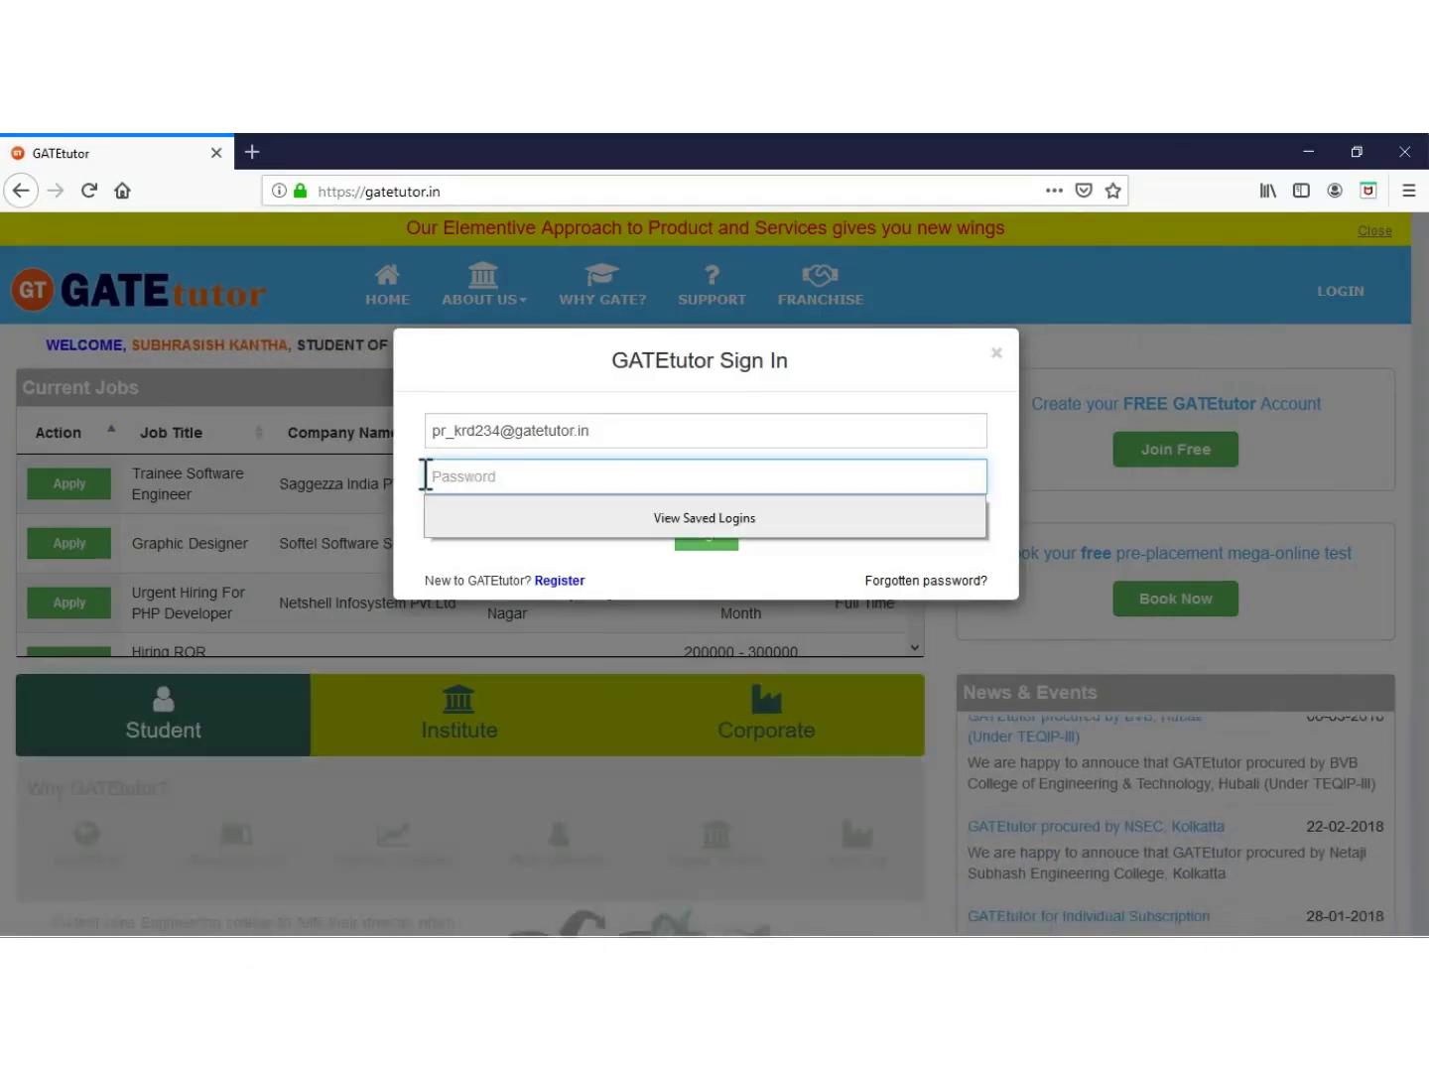
type("••••")
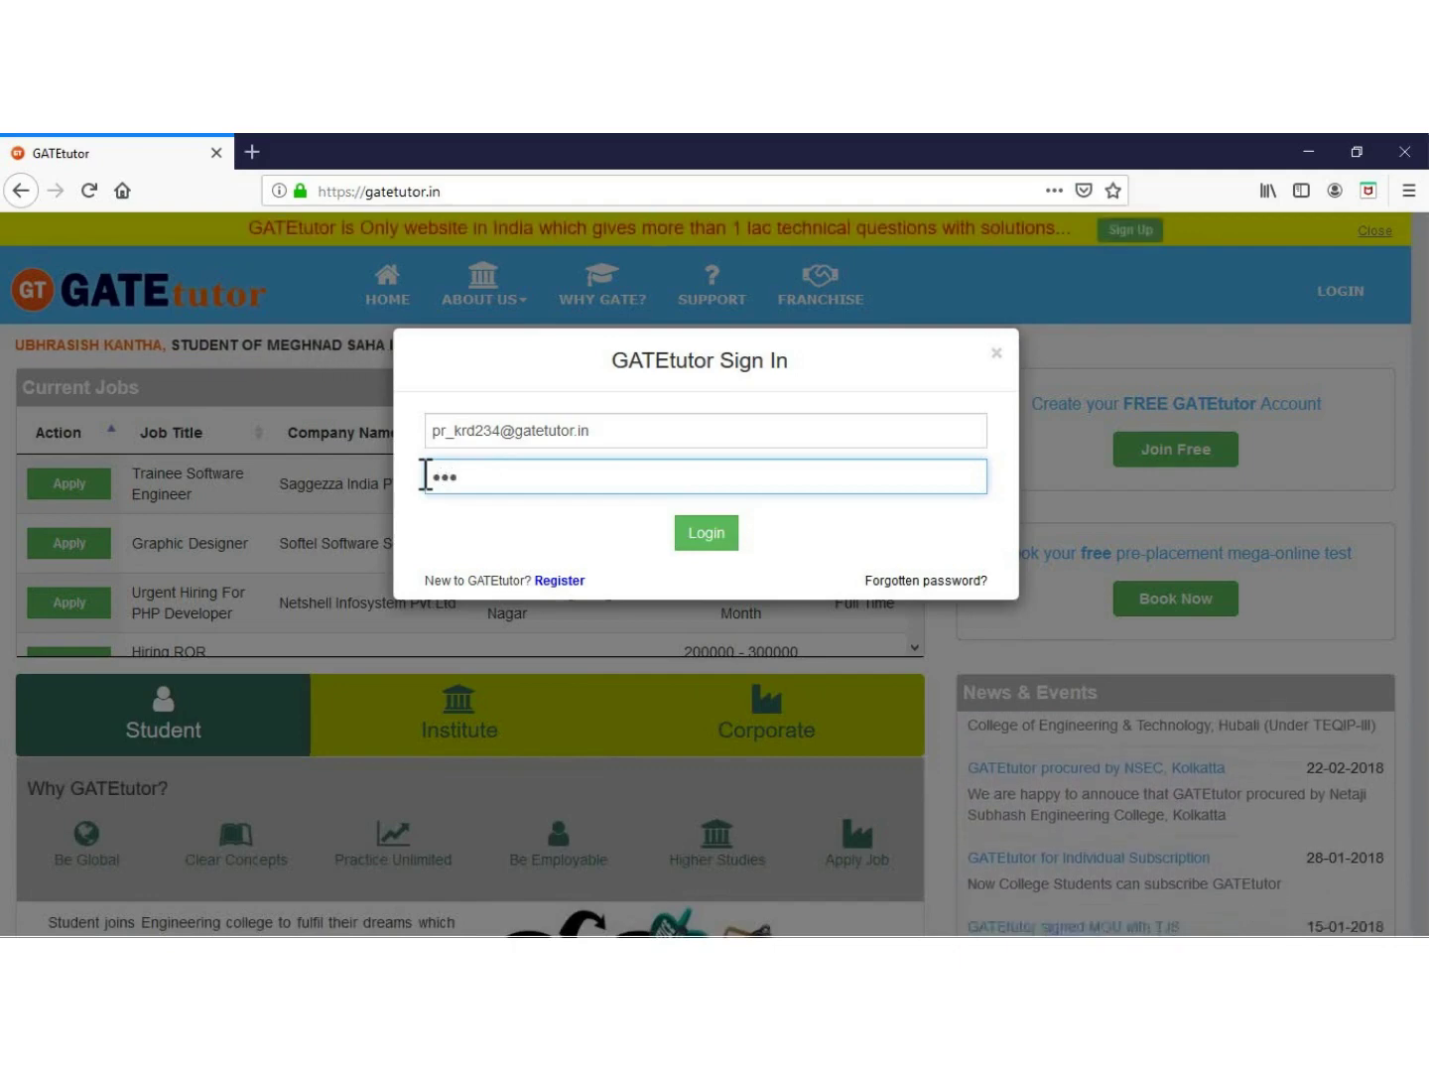
type("••")
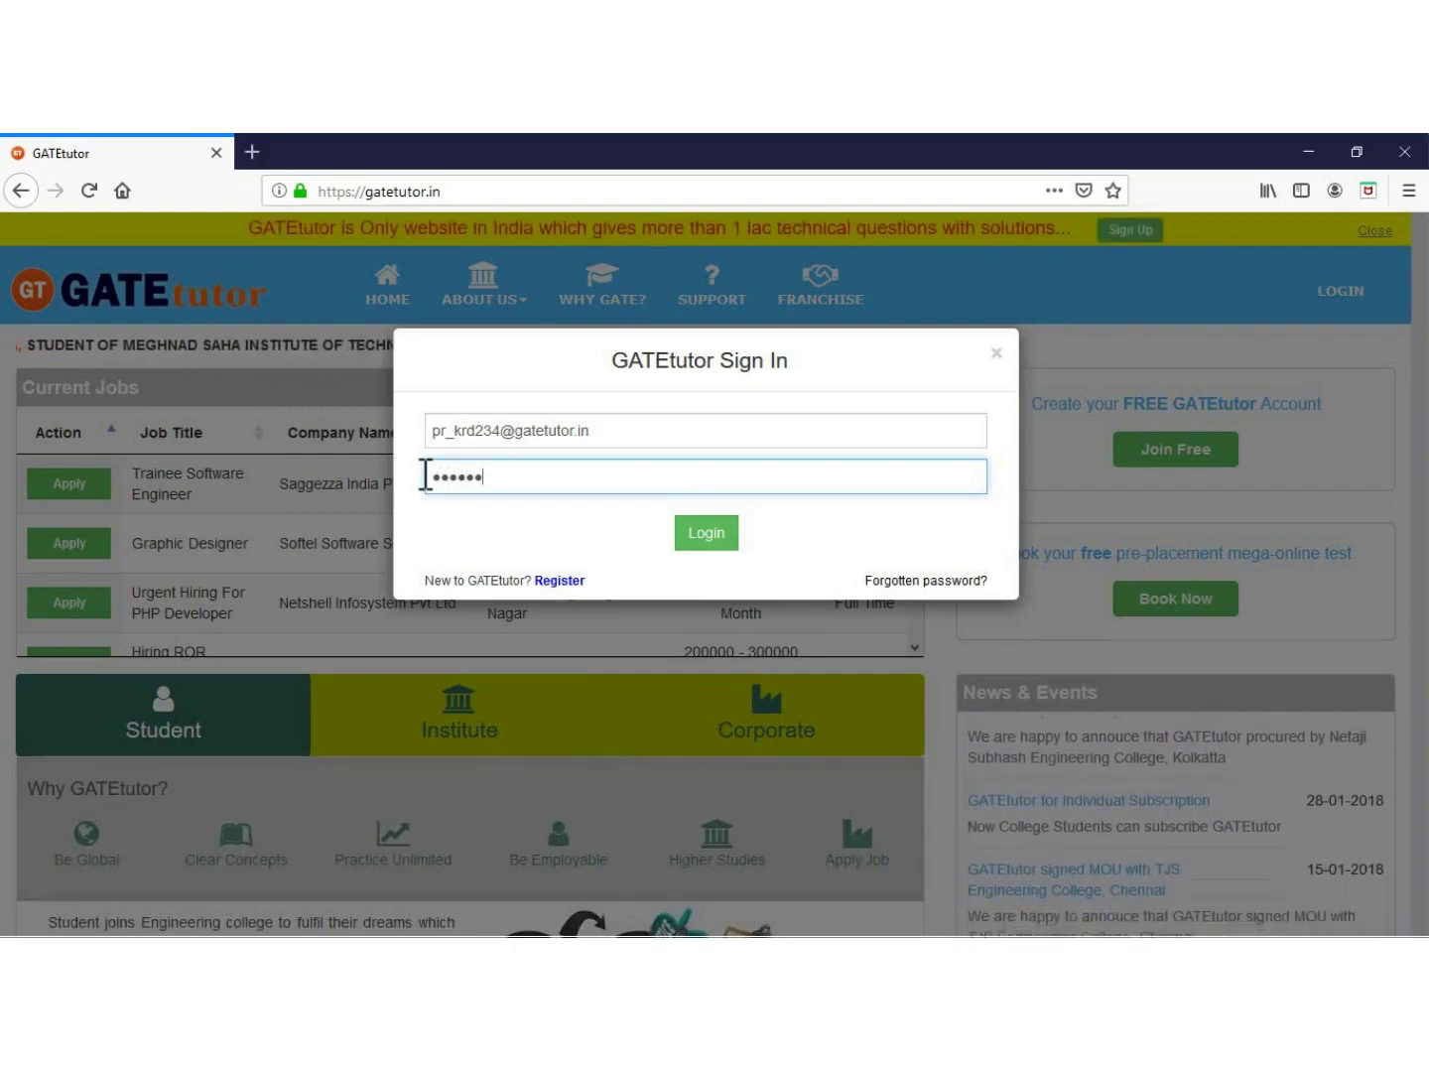
left_click(709, 535)
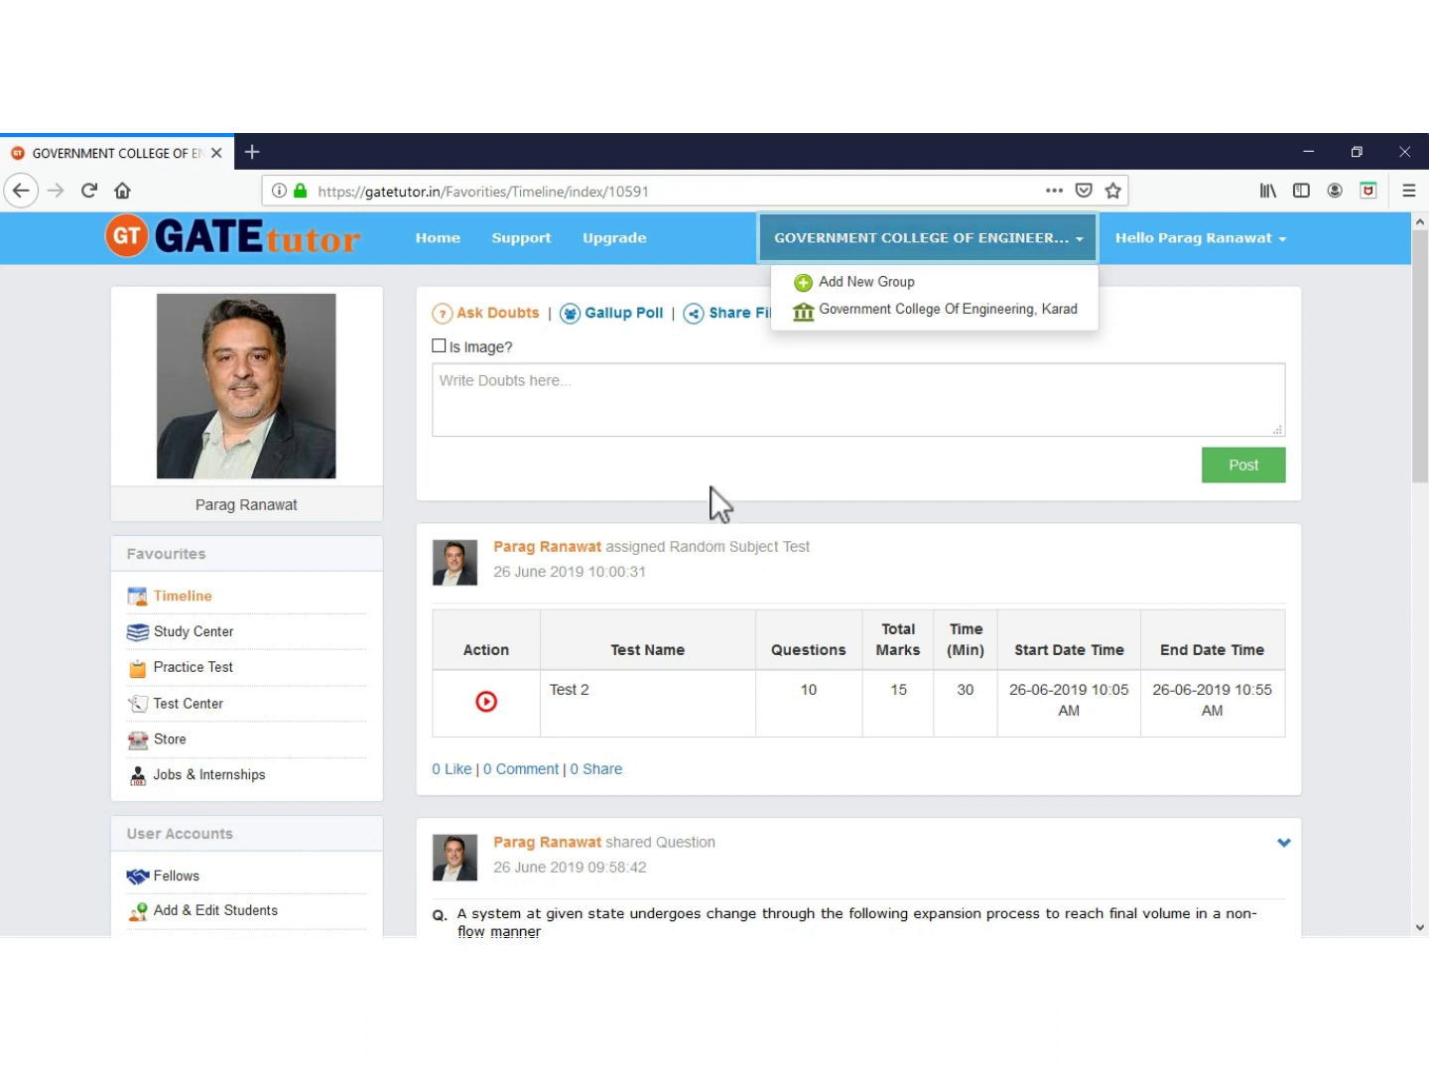
Close the college list and choose Random under Subject Test in Test Settings
left_click(924, 247)
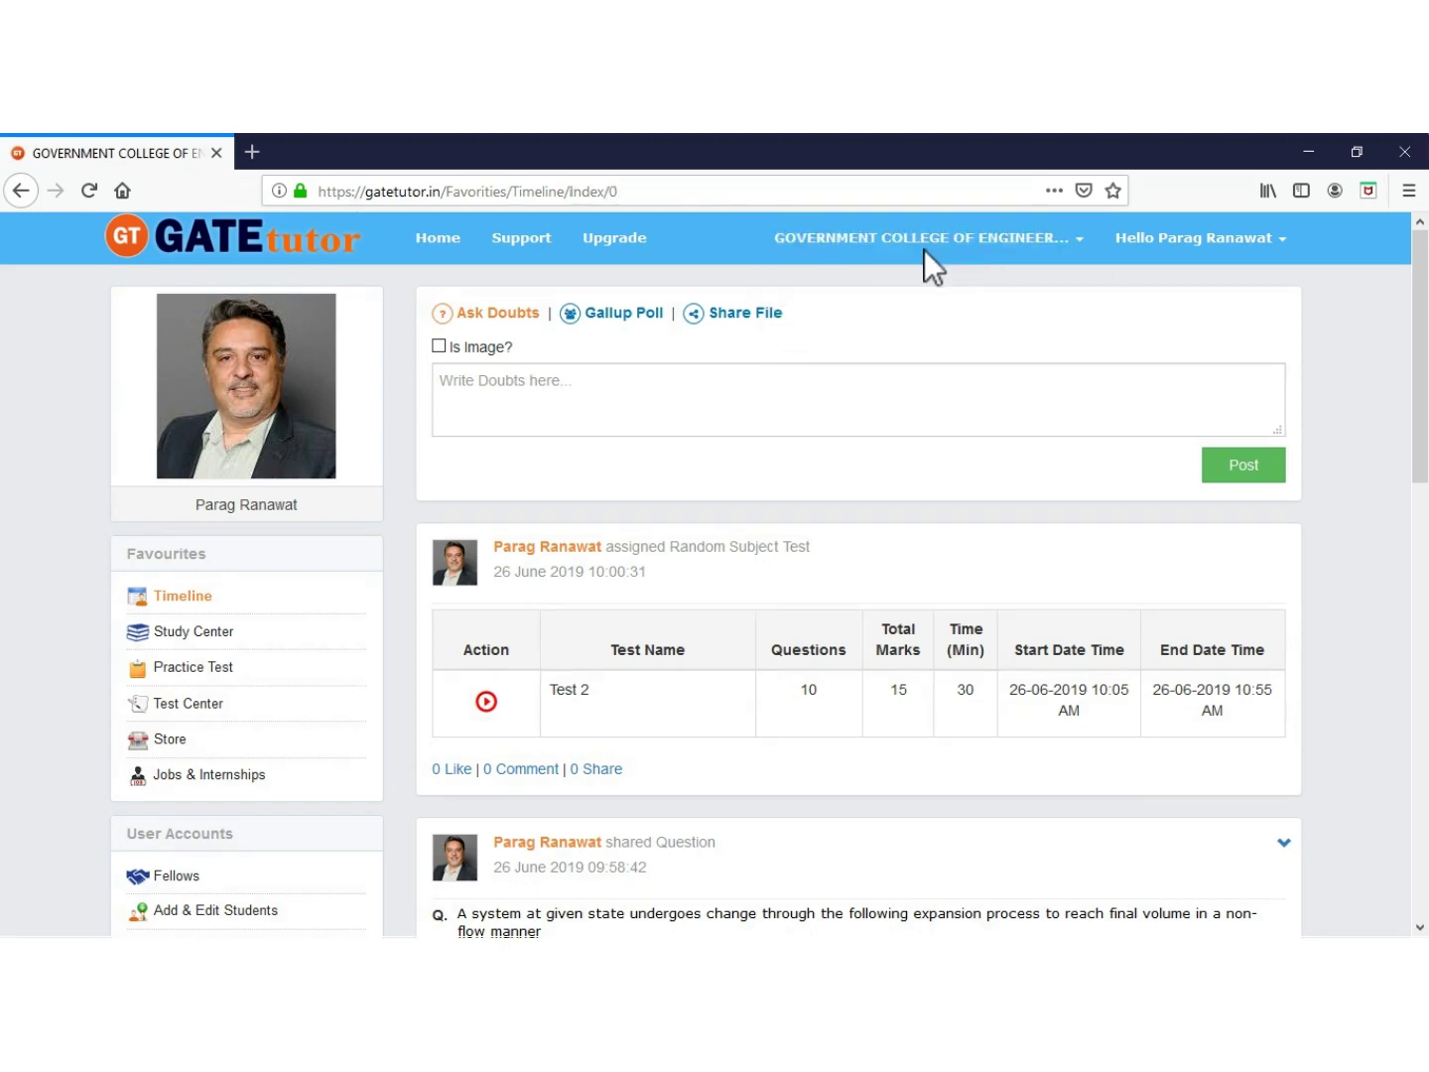
scroll(908, 390, "down", 3)
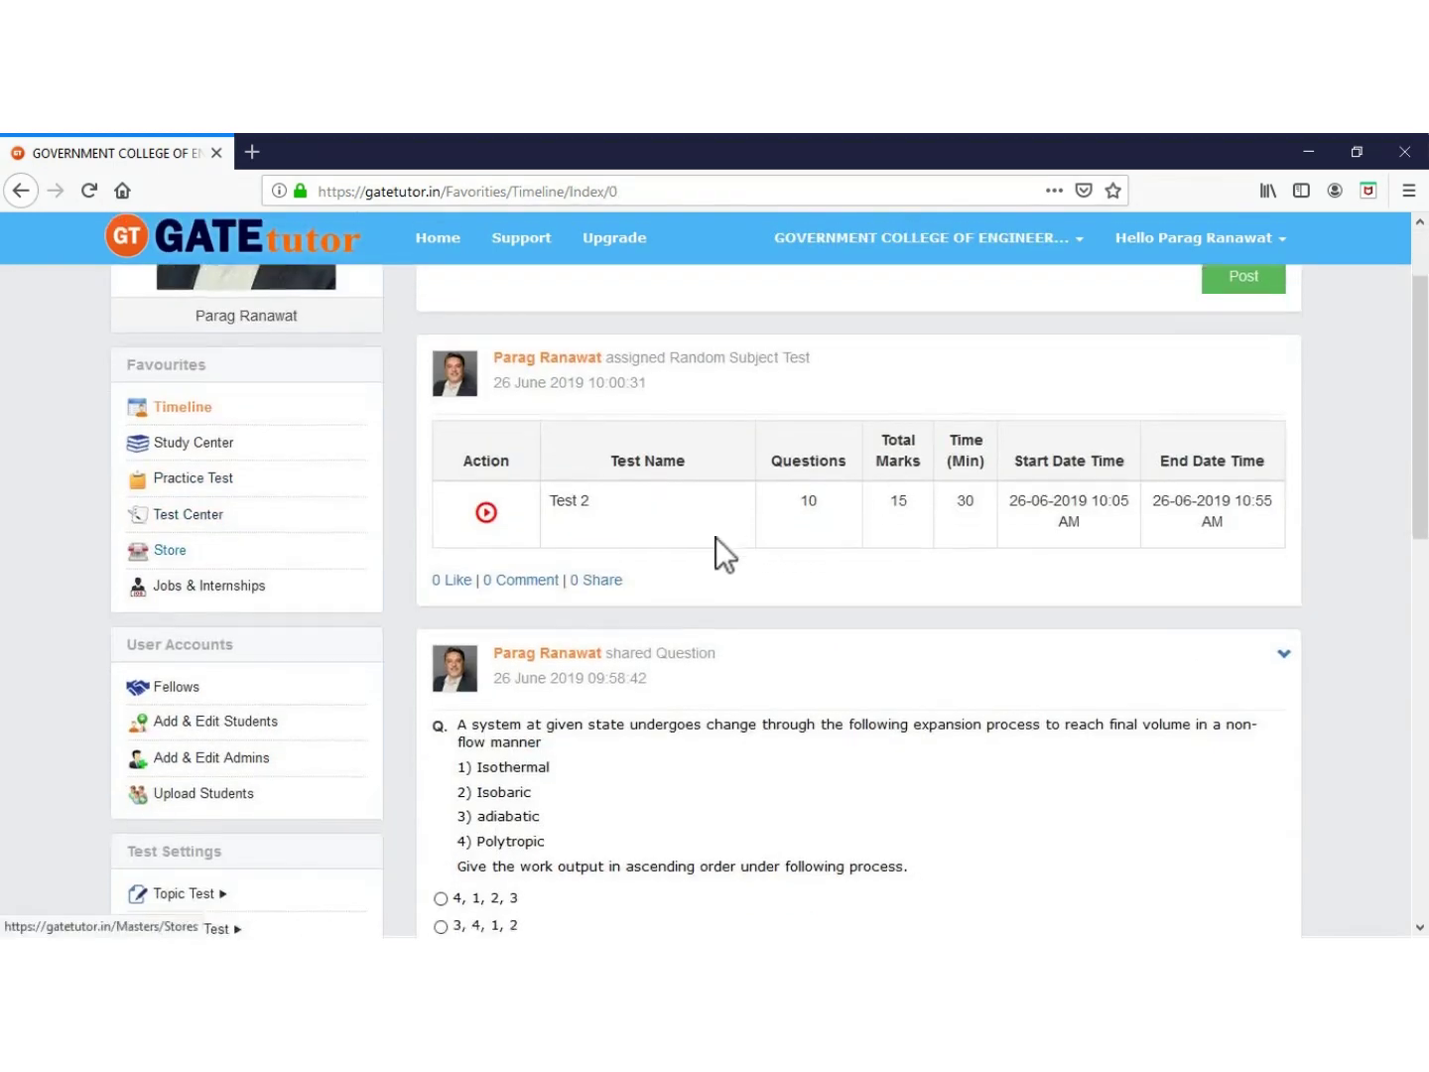
scroll(716, 537, "down", 5)
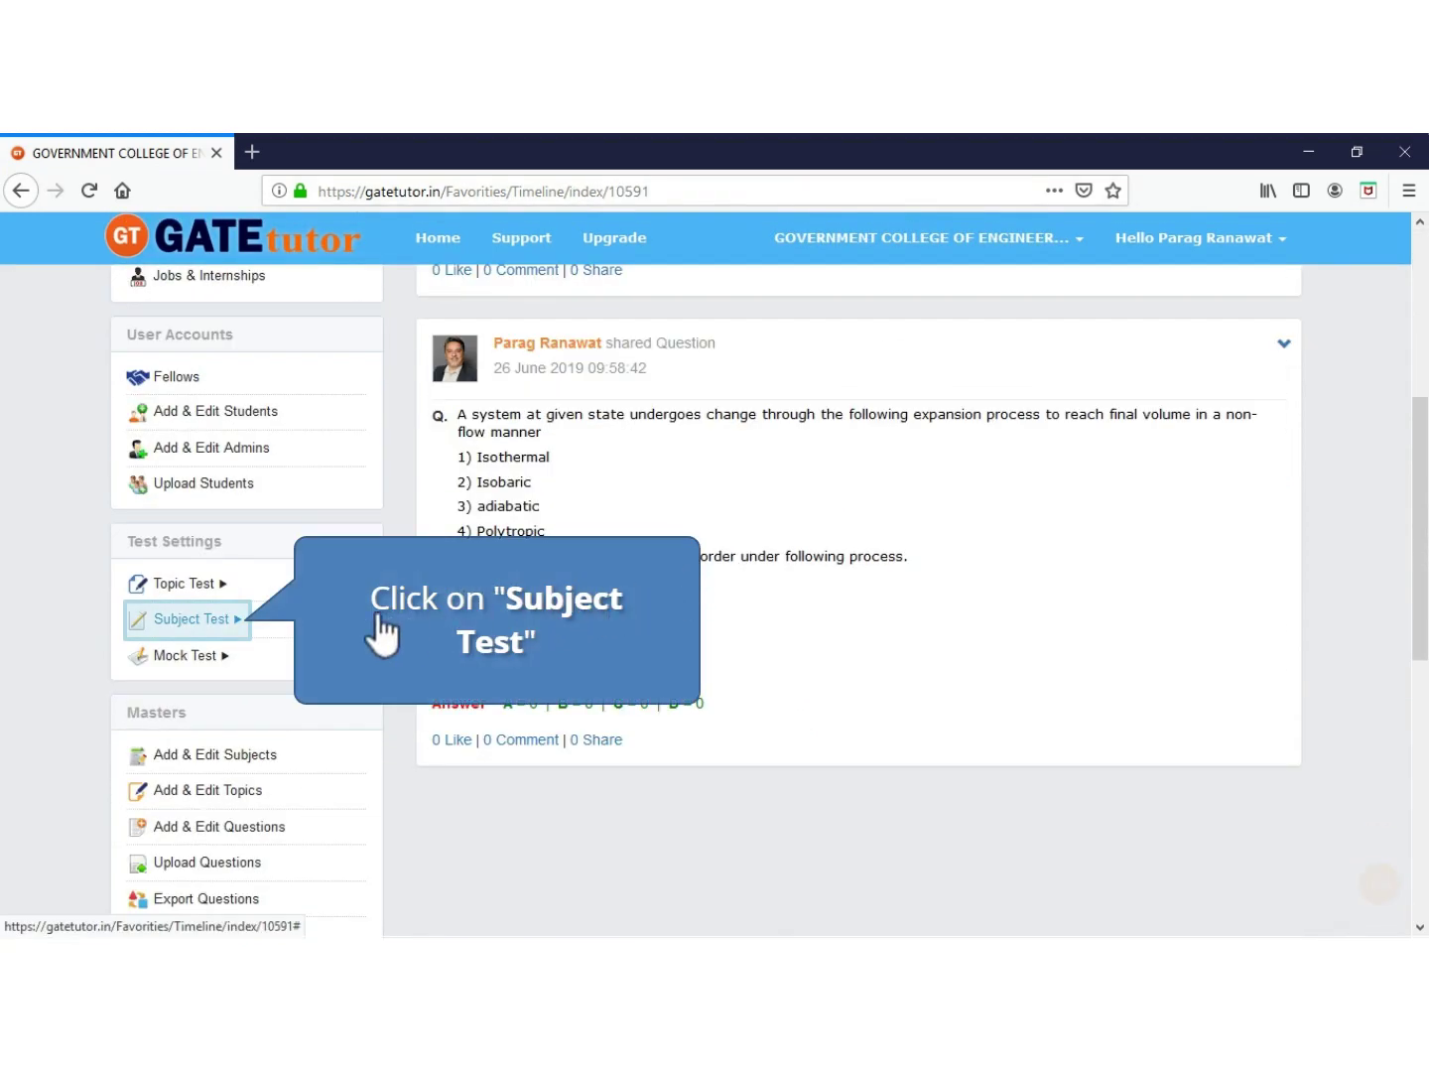
left_click(226, 621)
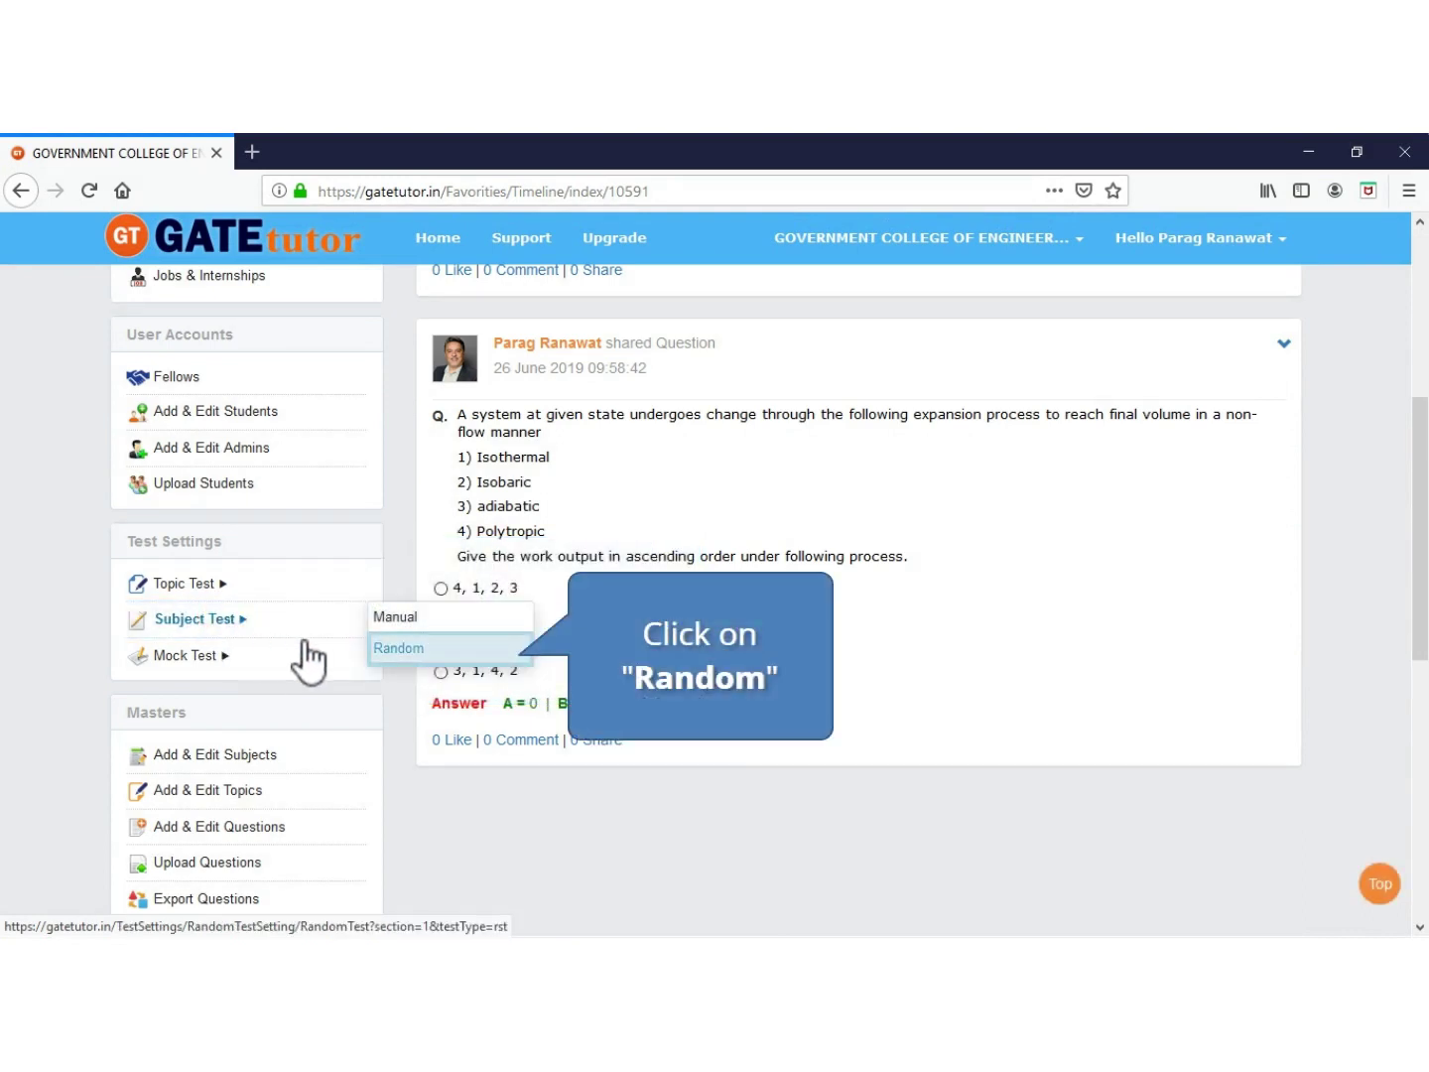
left_click(392, 648)
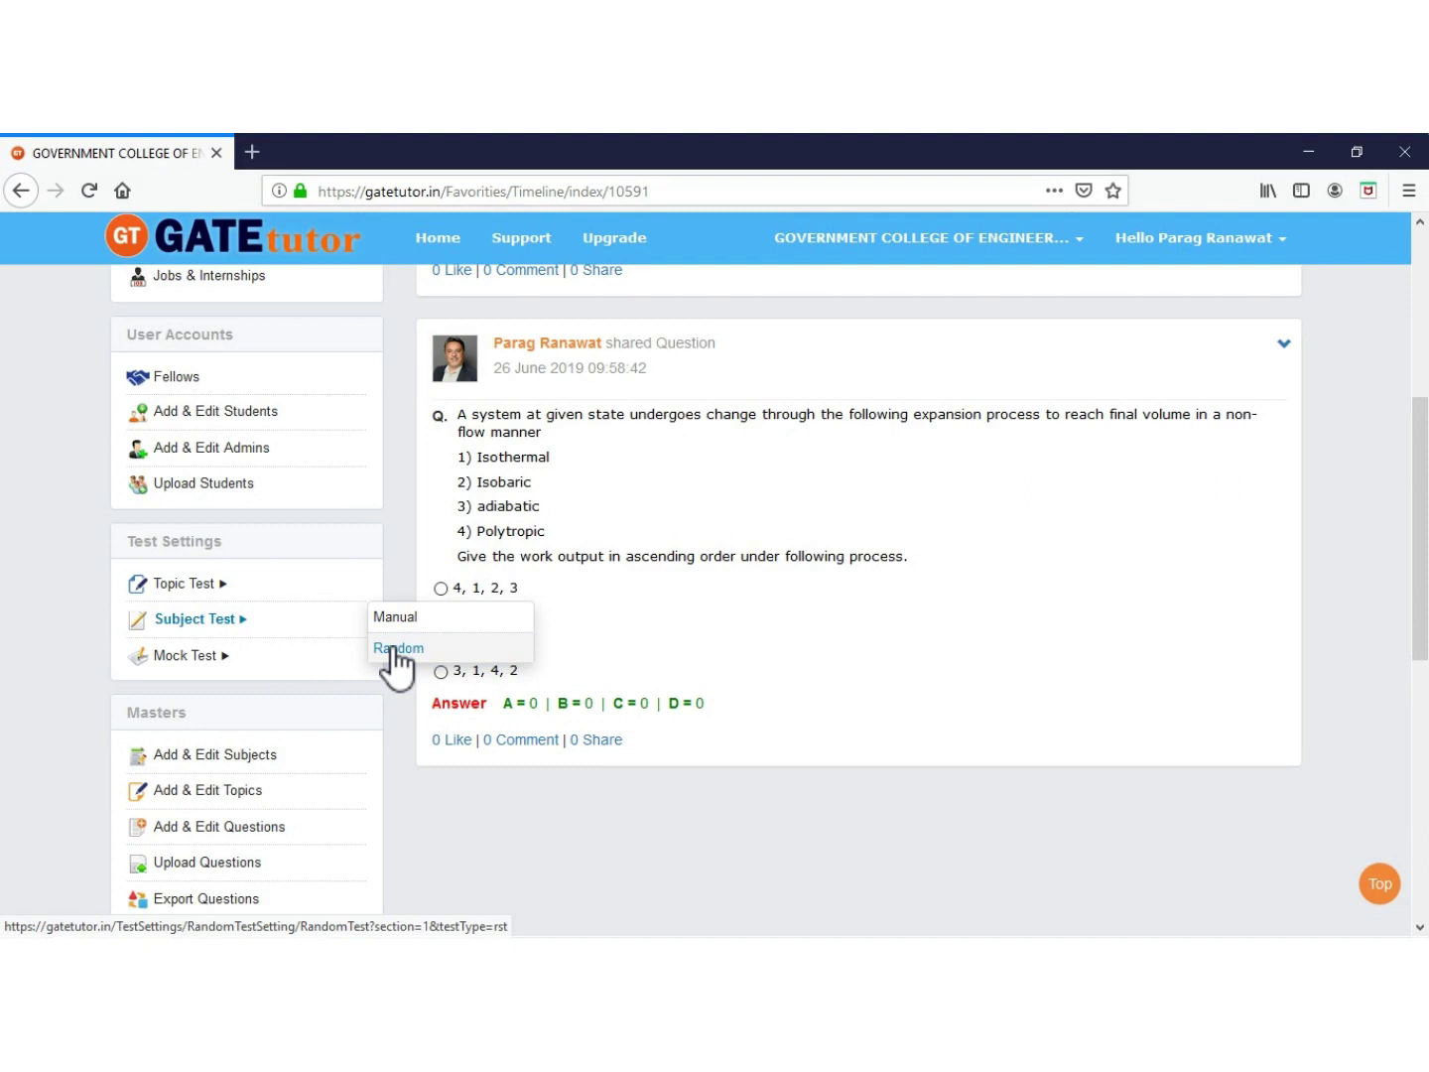
left_click(394, 649)
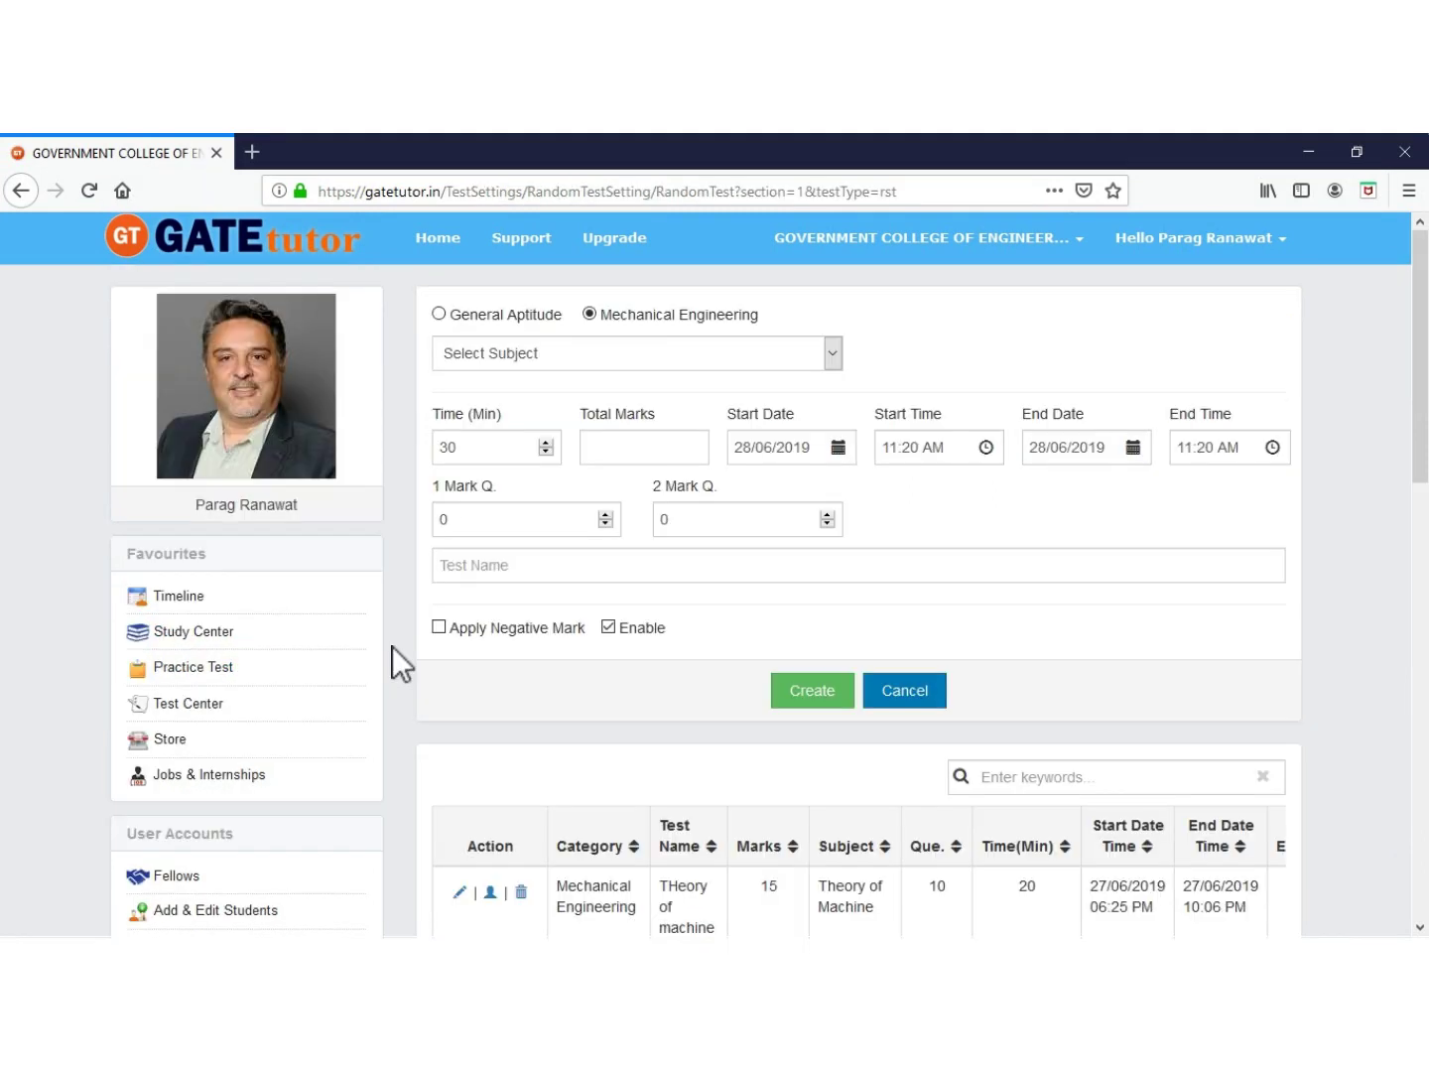
Choose Strength of Material as the subject, with 30 minutes and 15 total marks
left_click(835, 353)
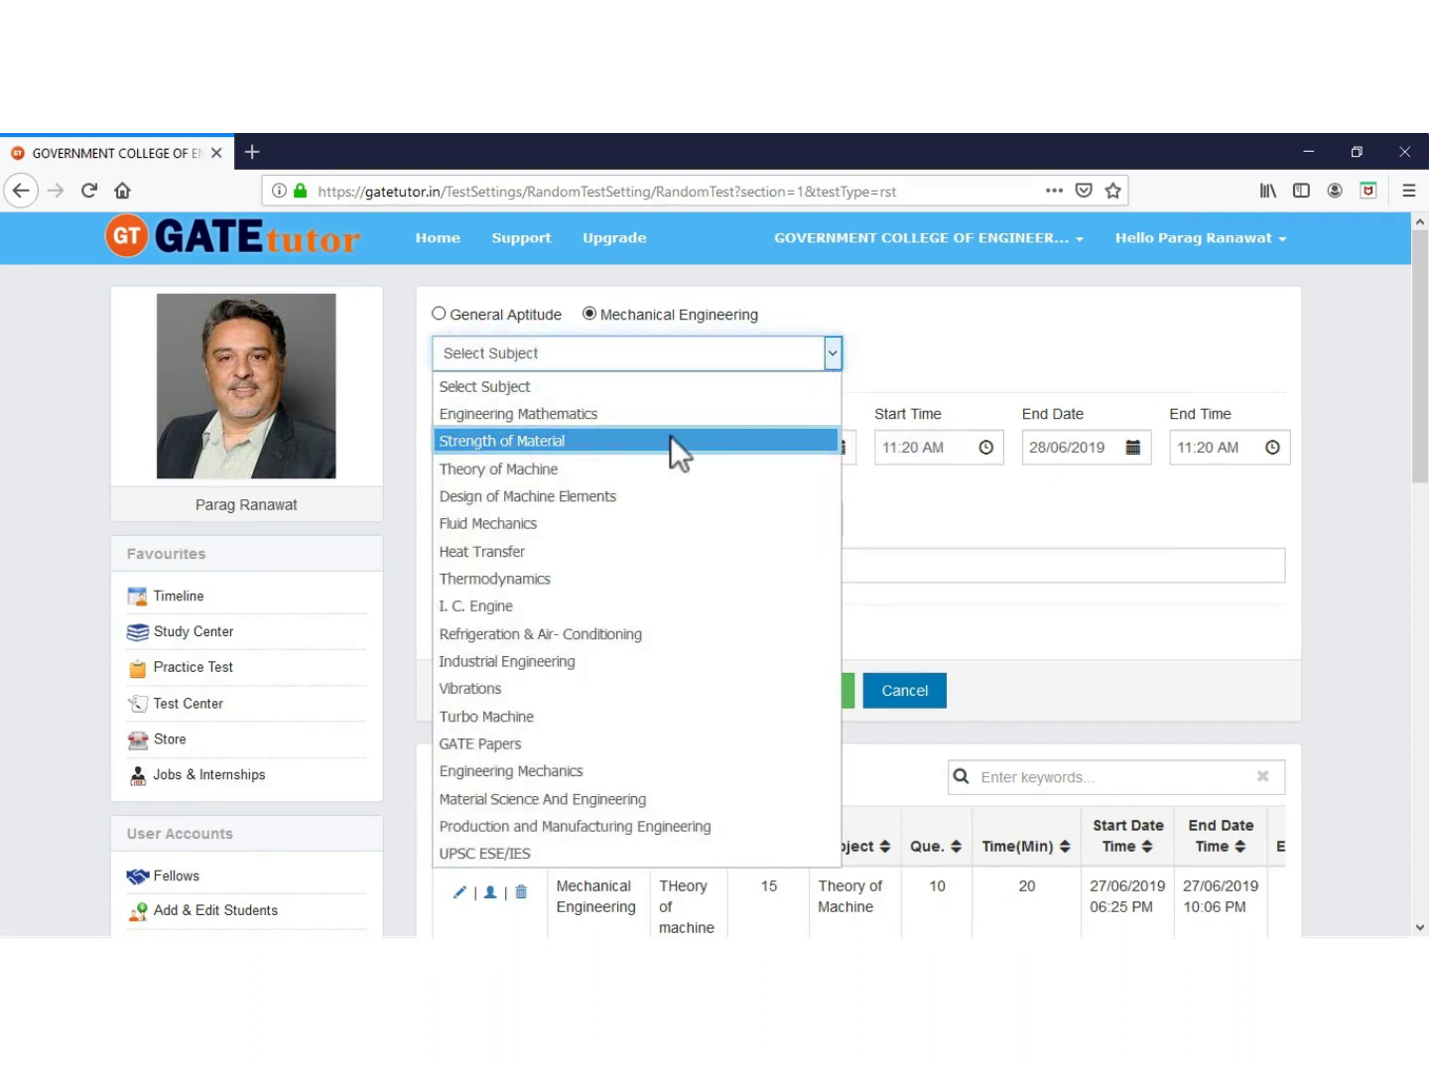
left_click(564, 442)
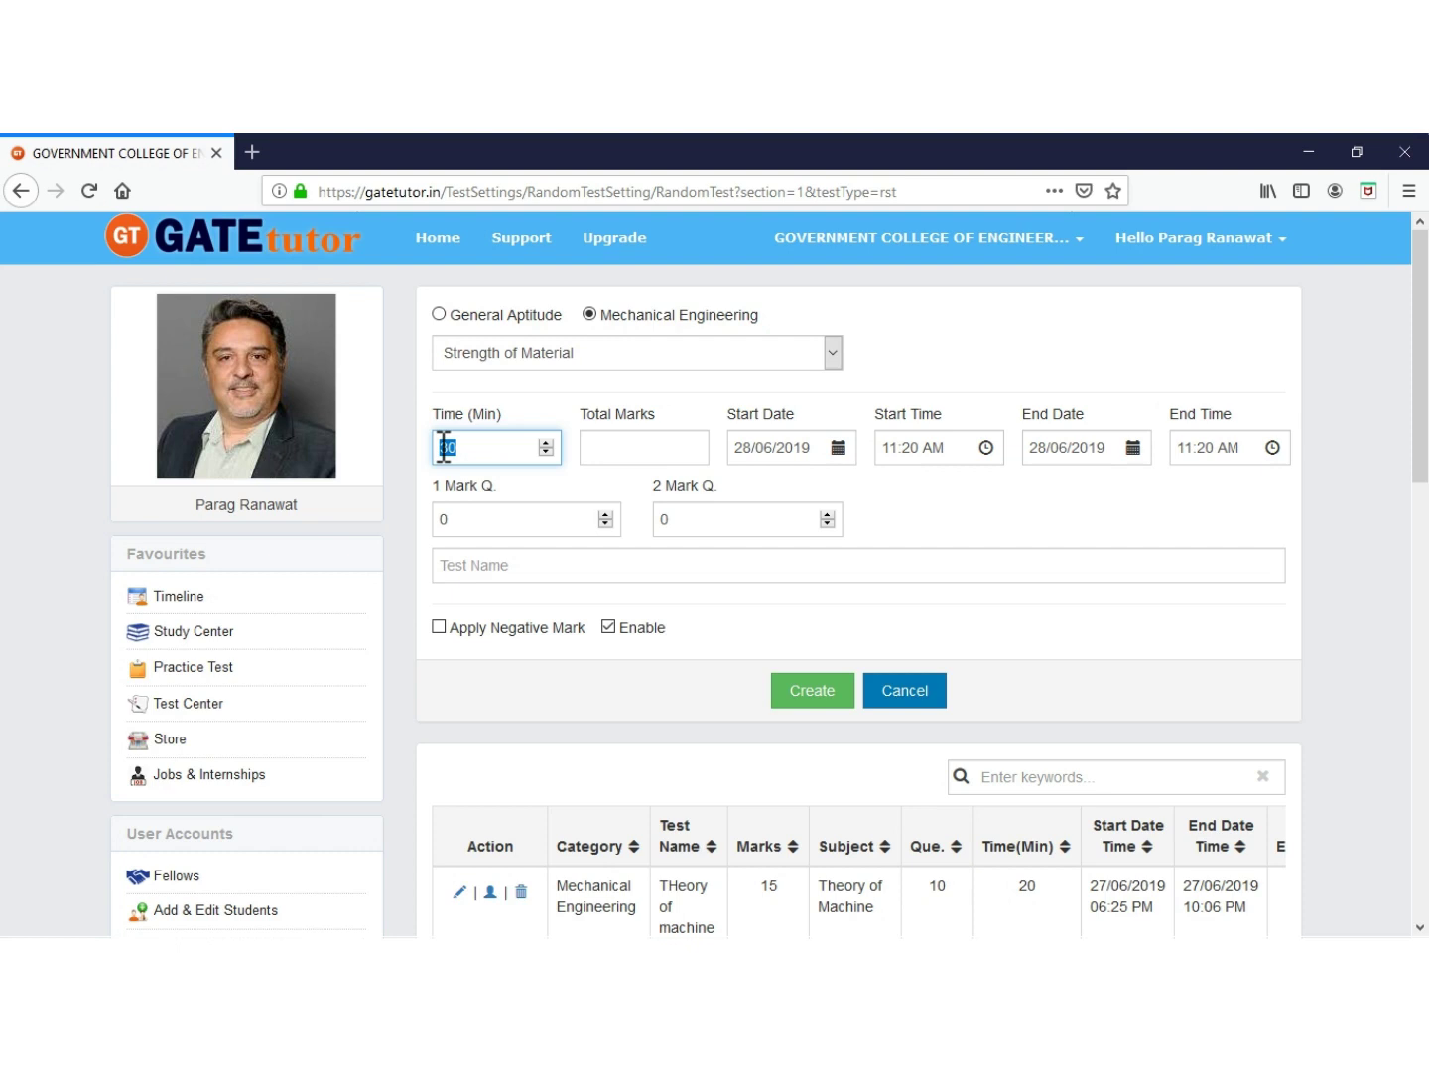
type("30")
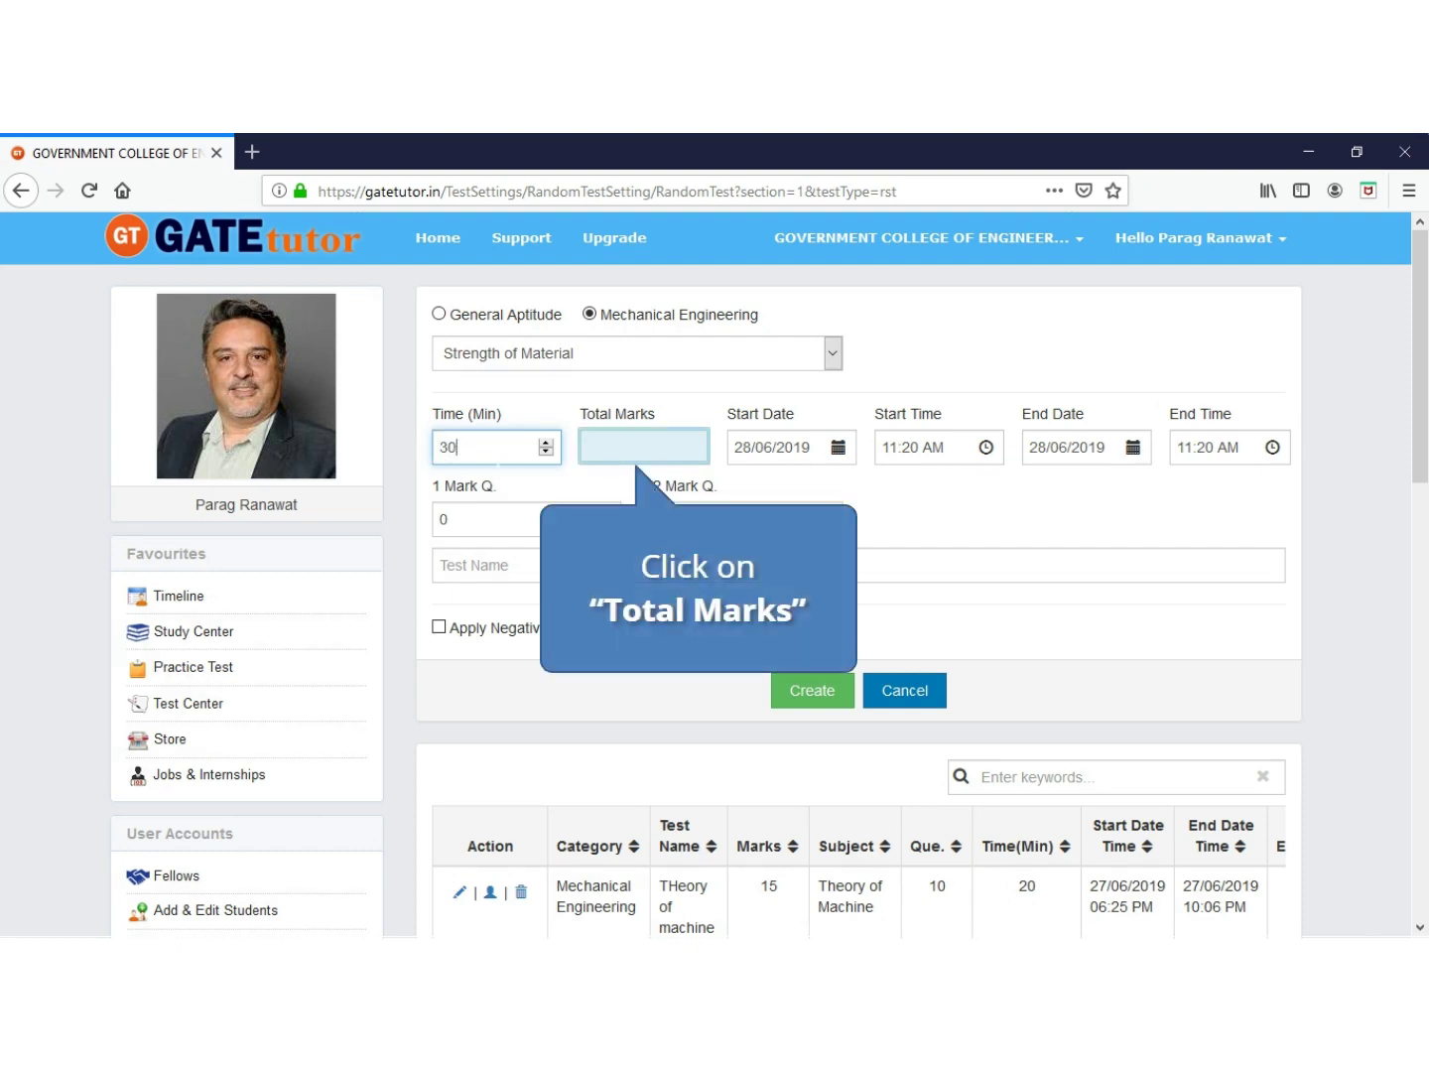
left_click(645, 446)
type("15")
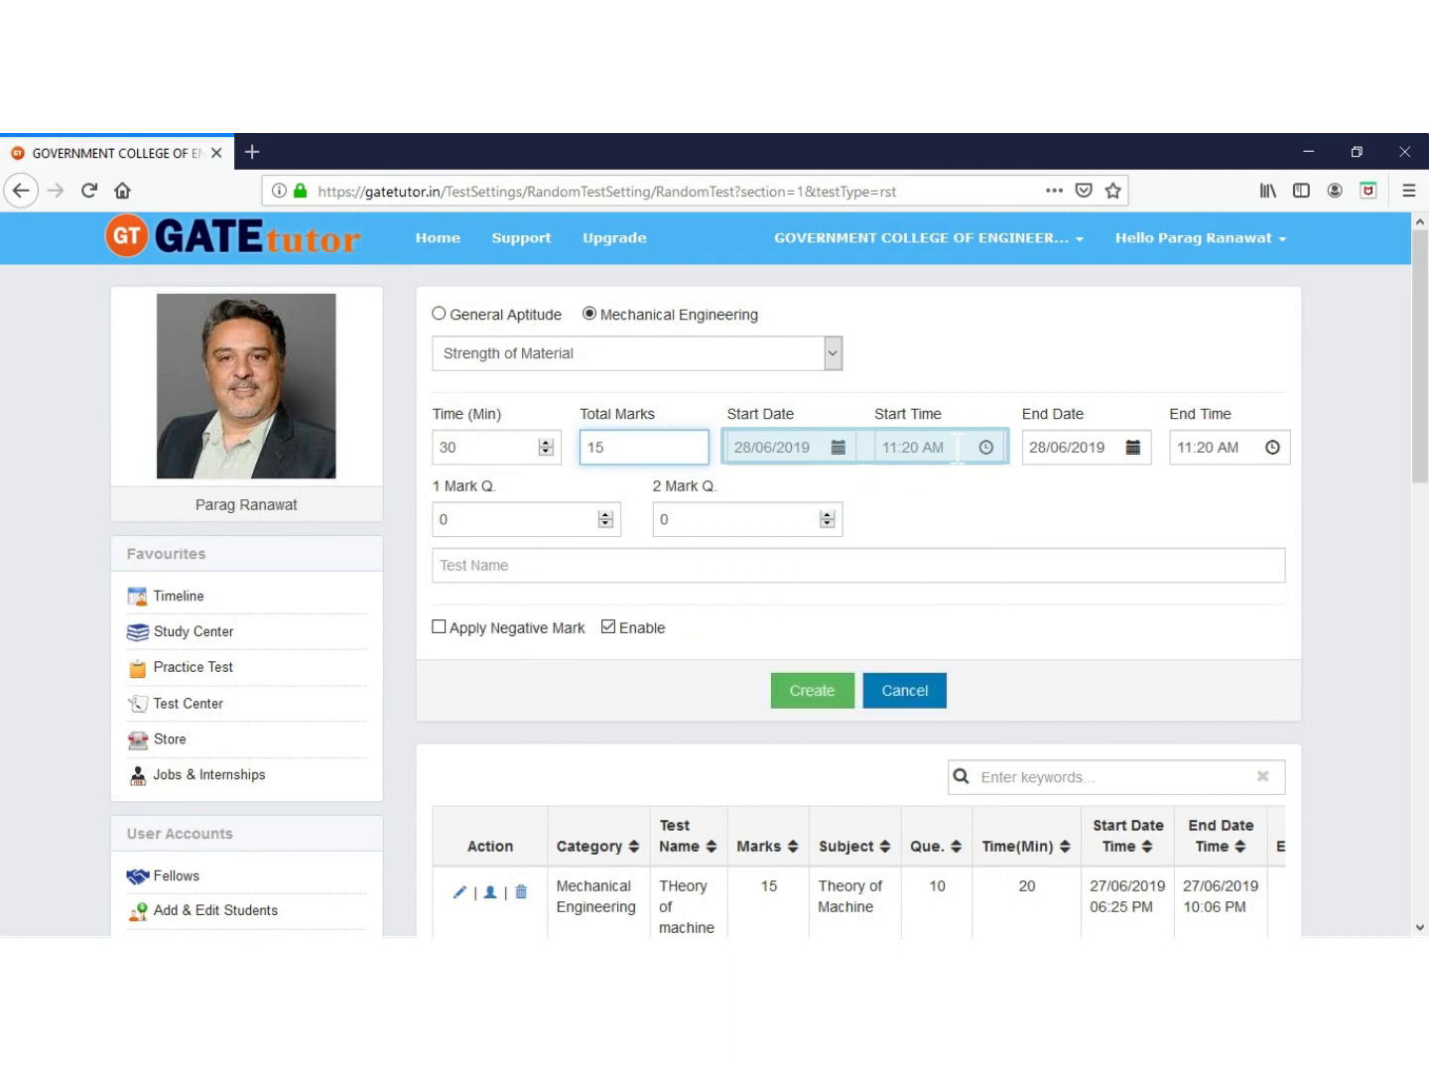
Set the start time to 11:30 AM and the end to 29/06/2019 11:30 AM
left_click(942, 448)
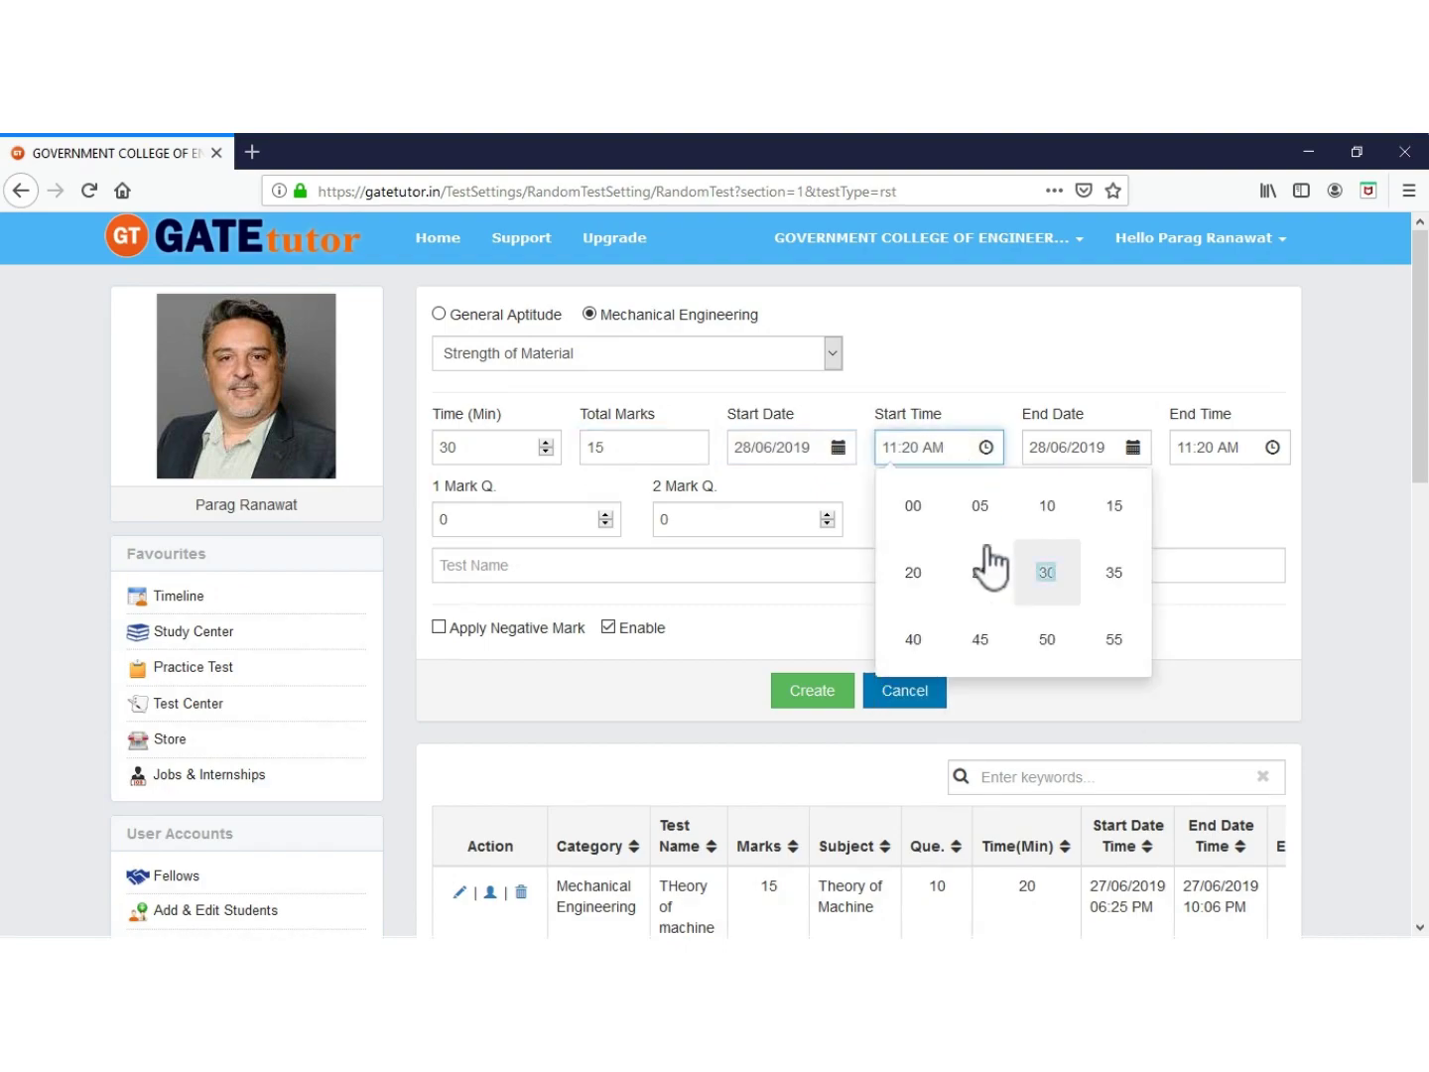
left_click(1047, 573)
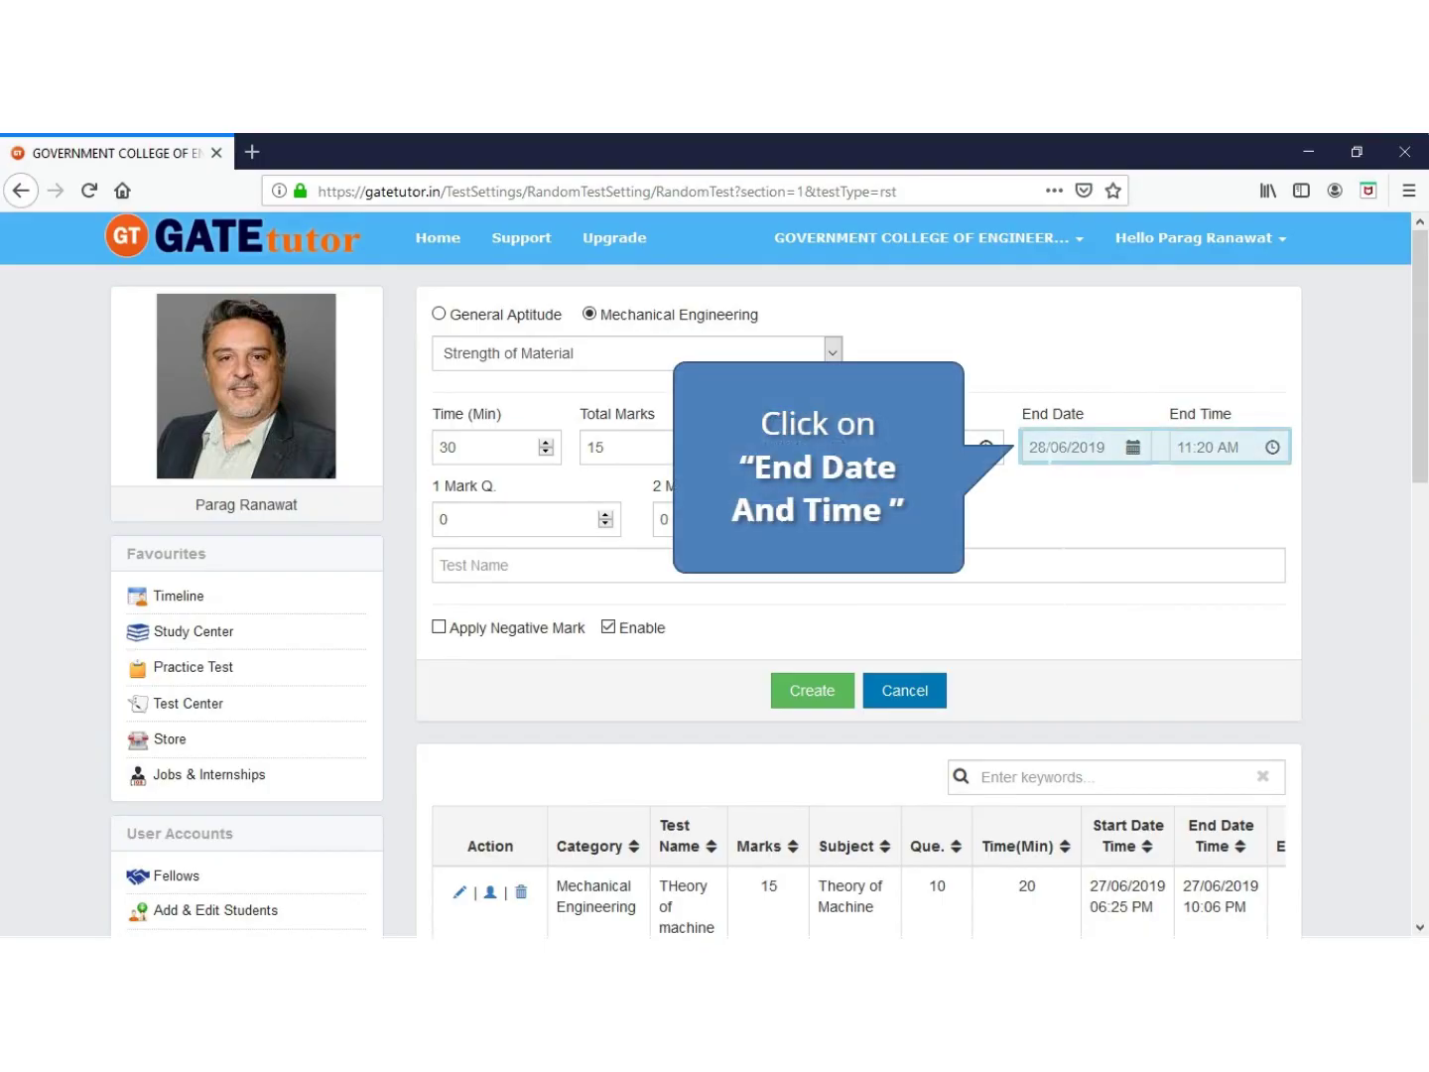
left_click(1039, 446)
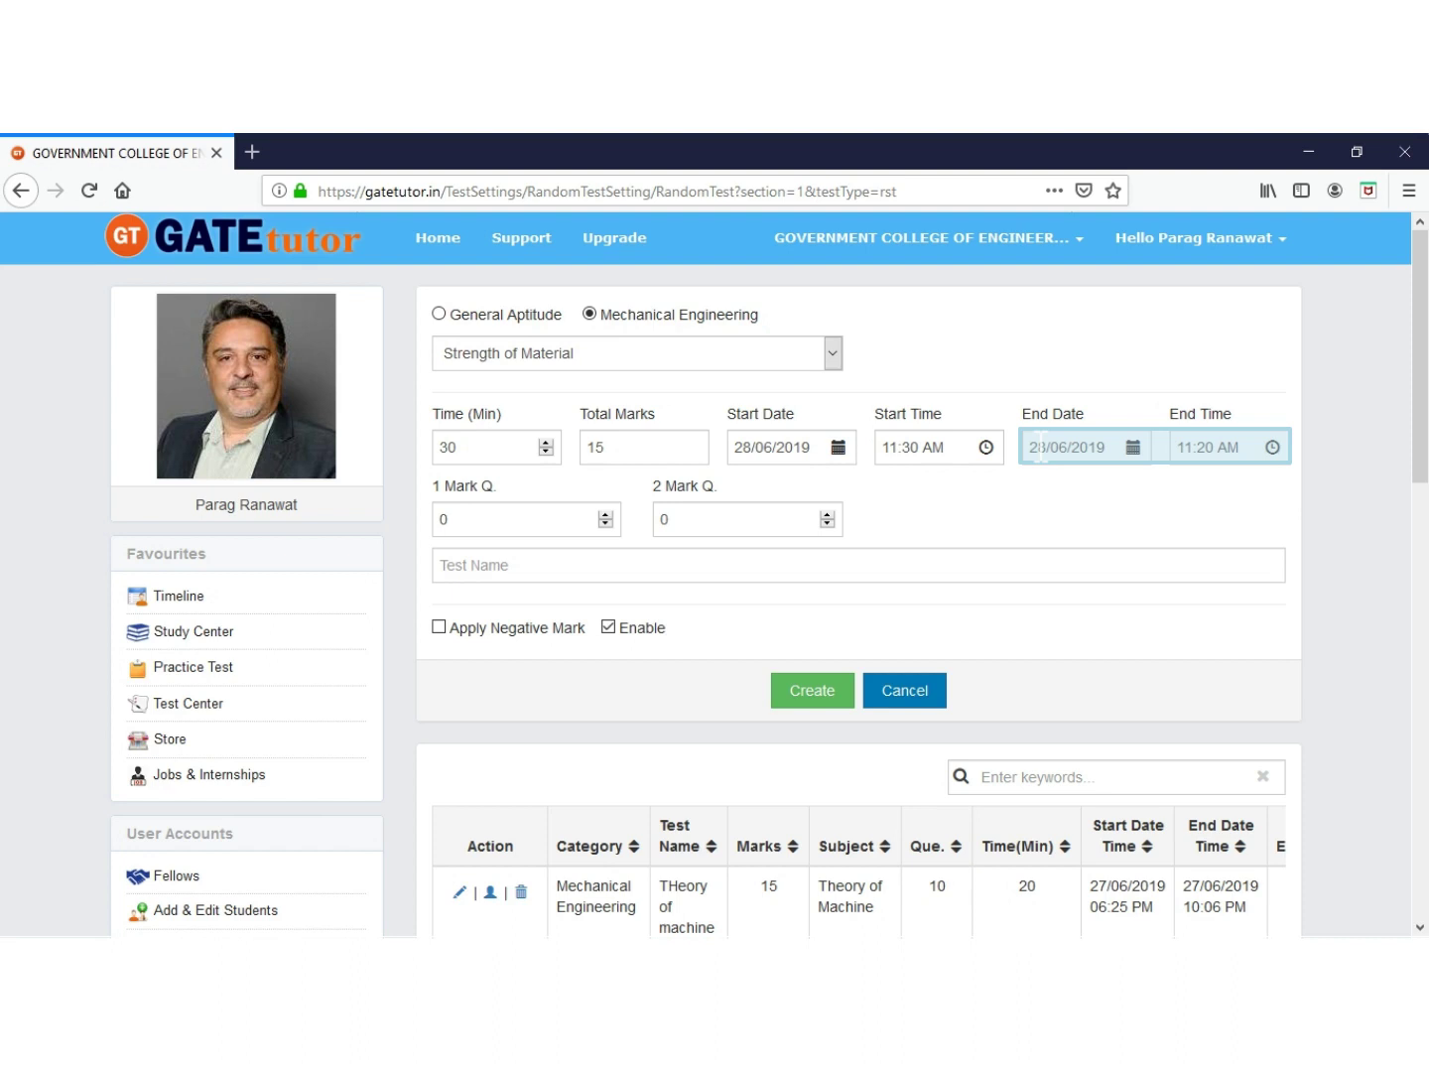
left_click(1040, 447)
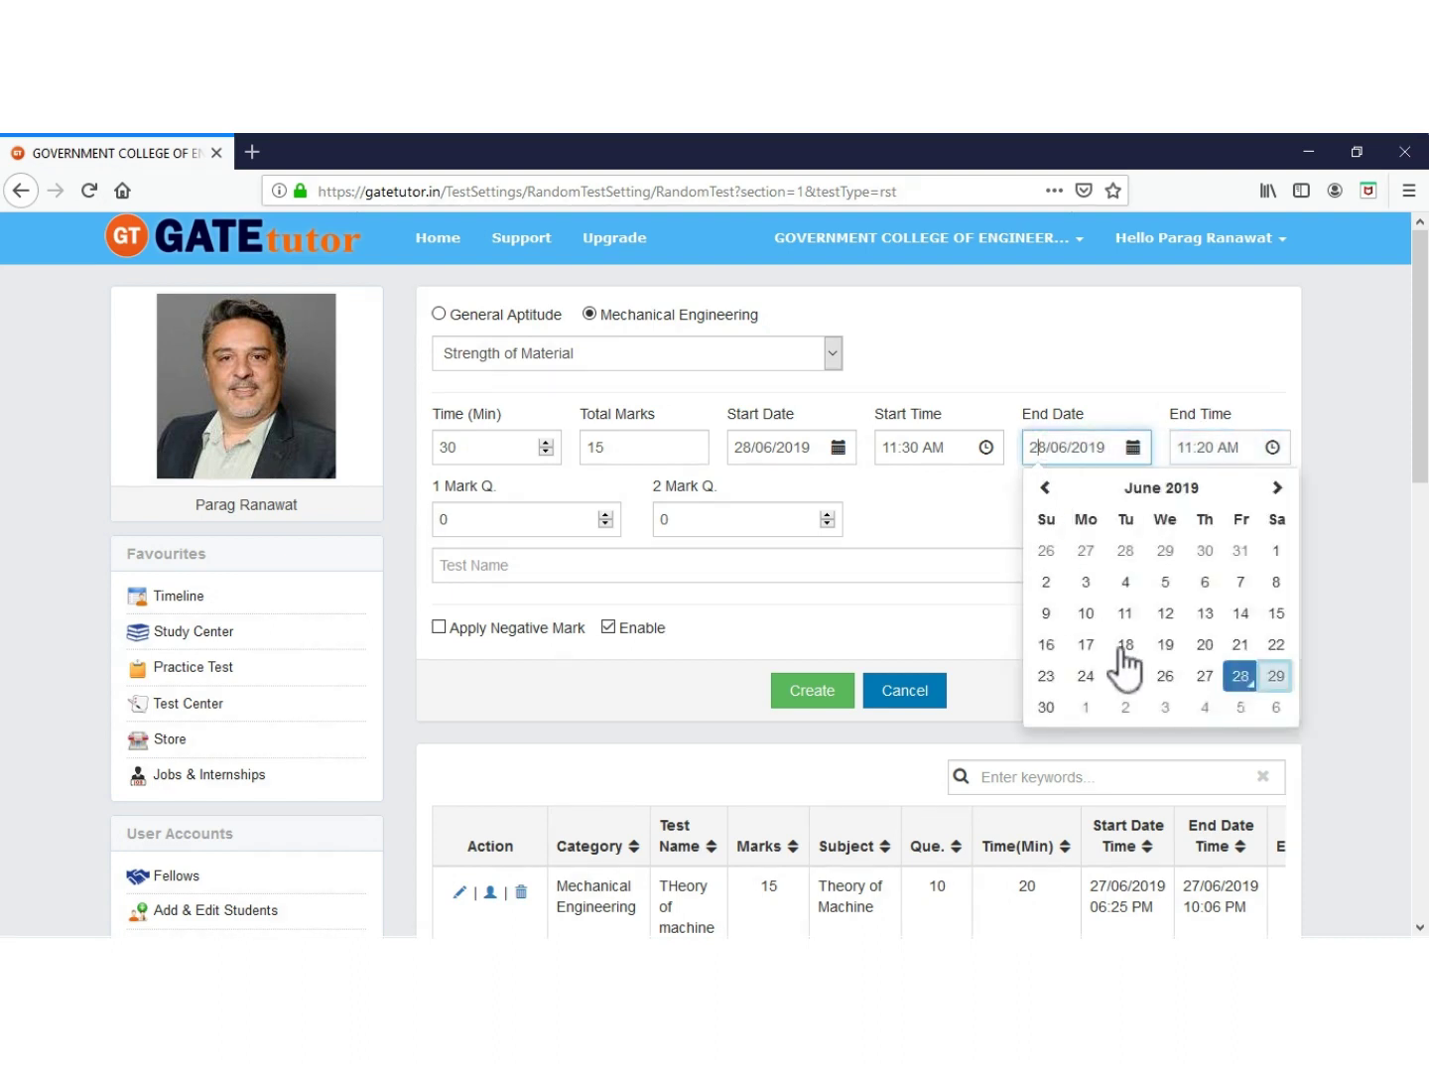
left_click(1274, 676)
left_click(1228, 446)
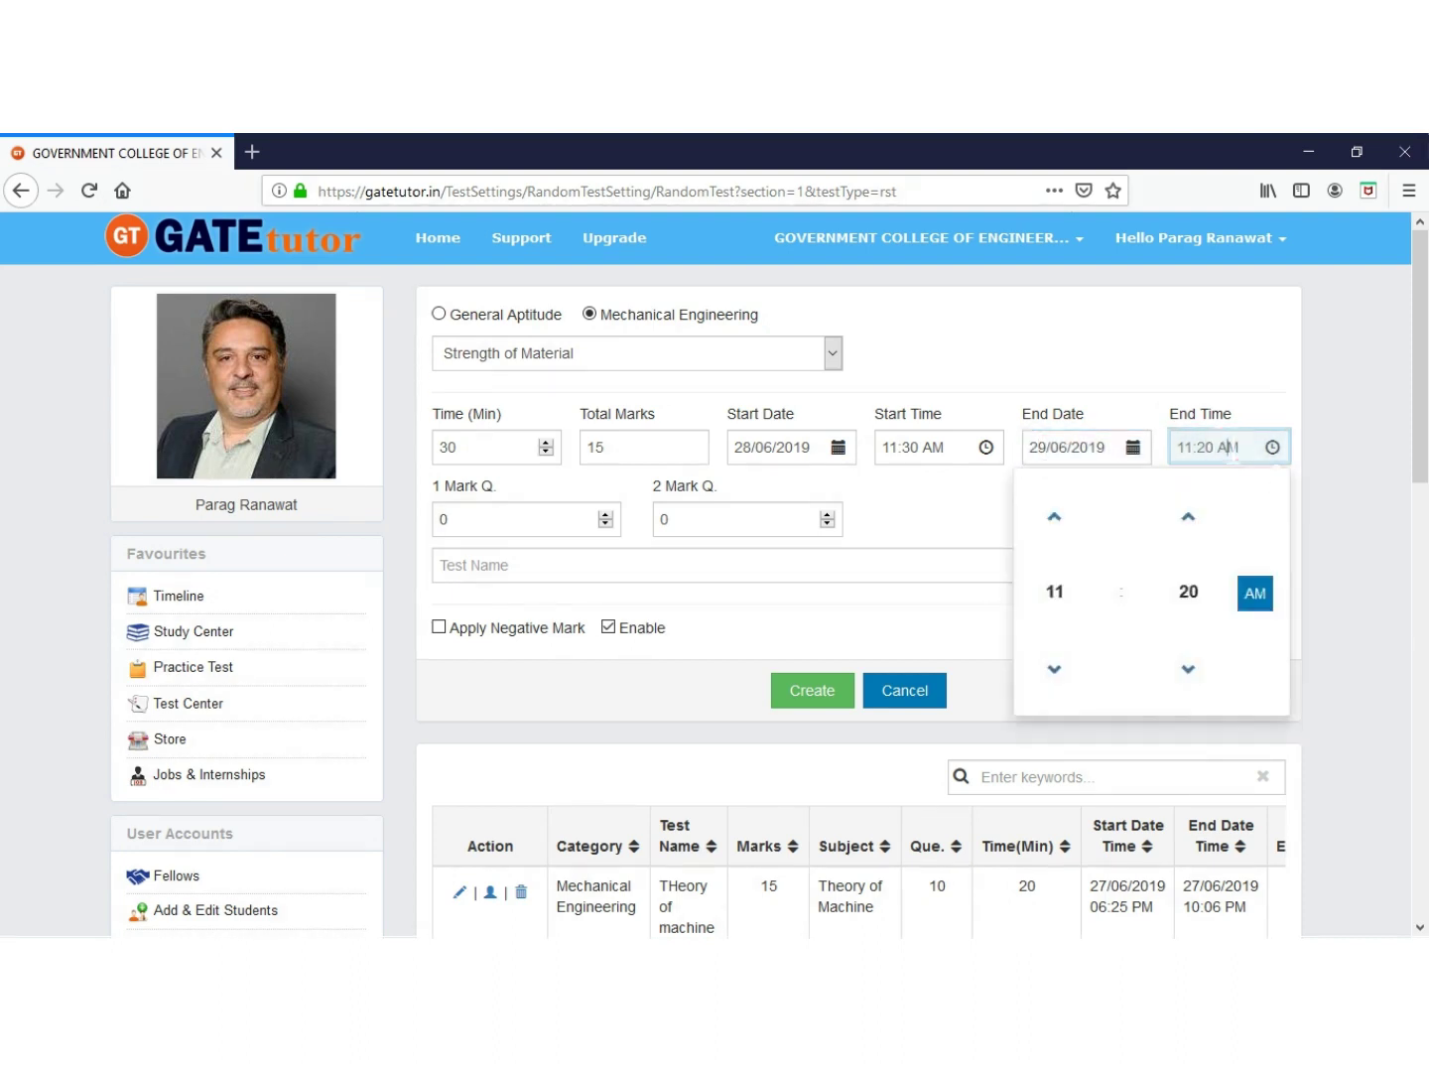
left_click(1189, 592)
left_click(1184, 573)
key("Tab")
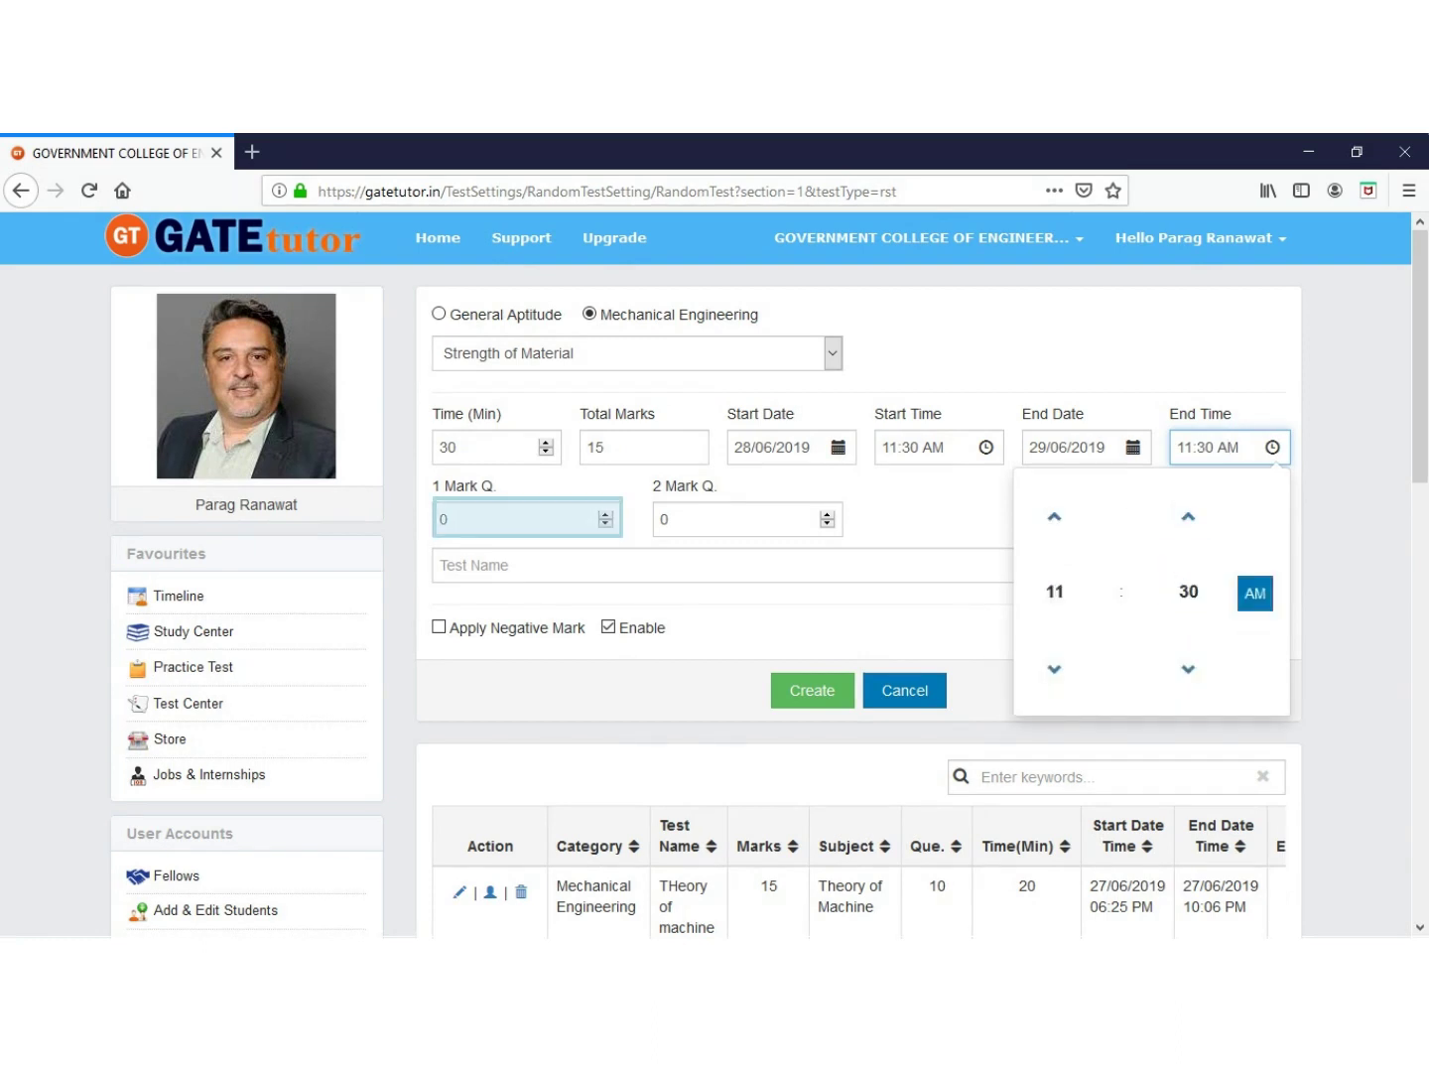
Set five 1-mark questions and five 2-mark questions
left_click(512, 522)
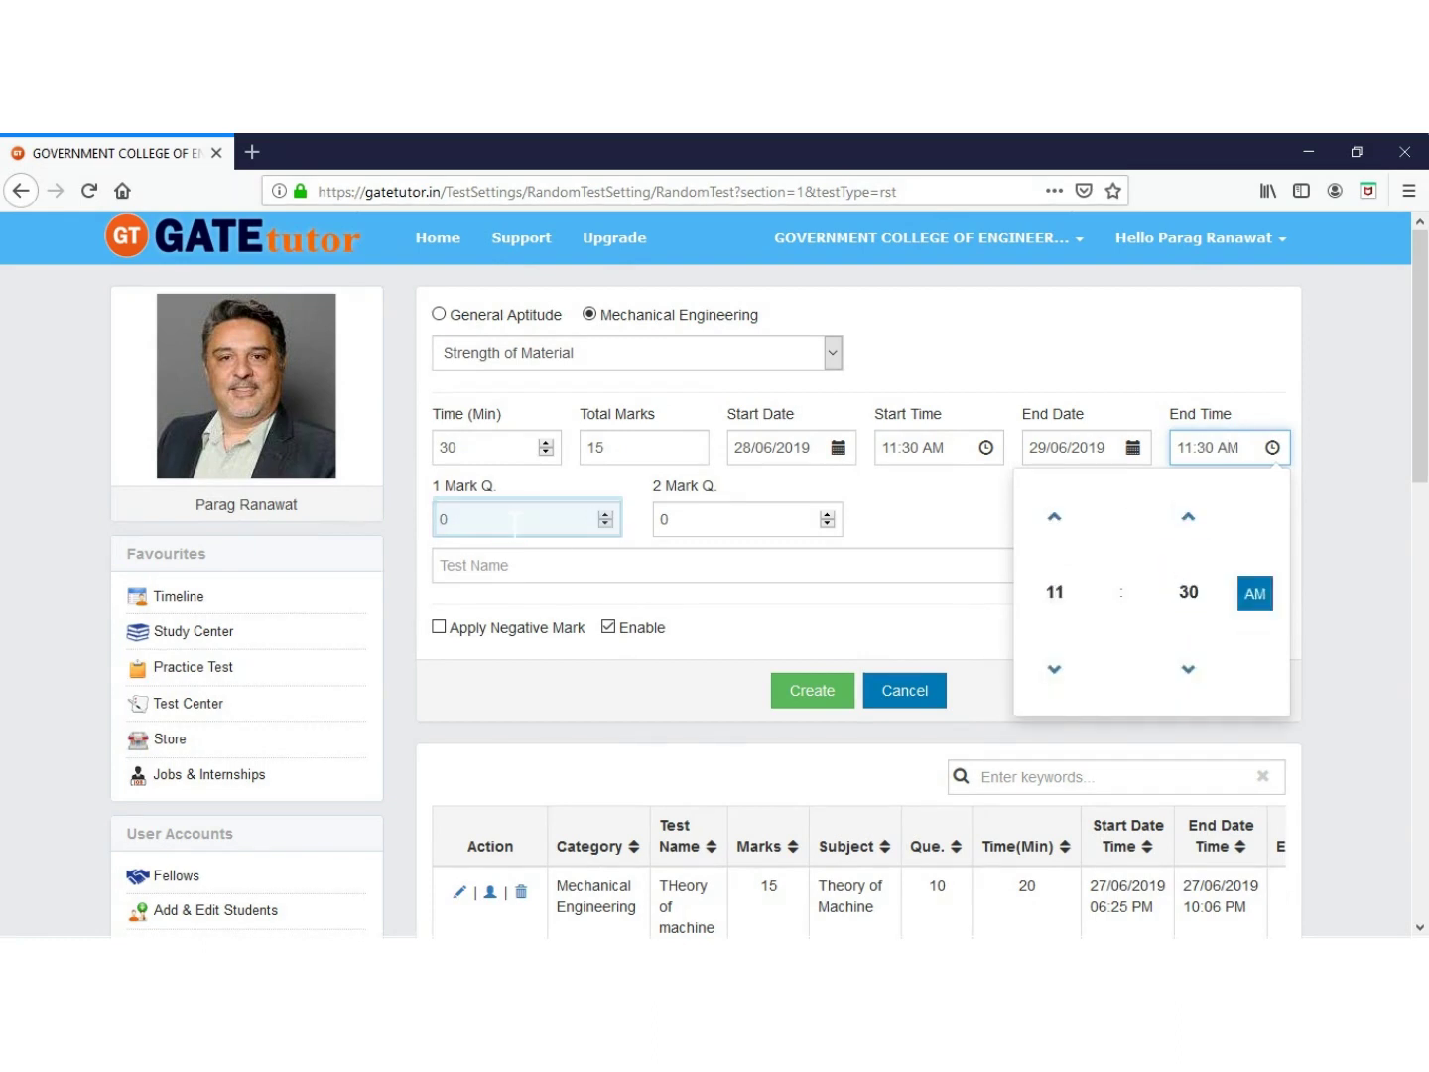
type("5")
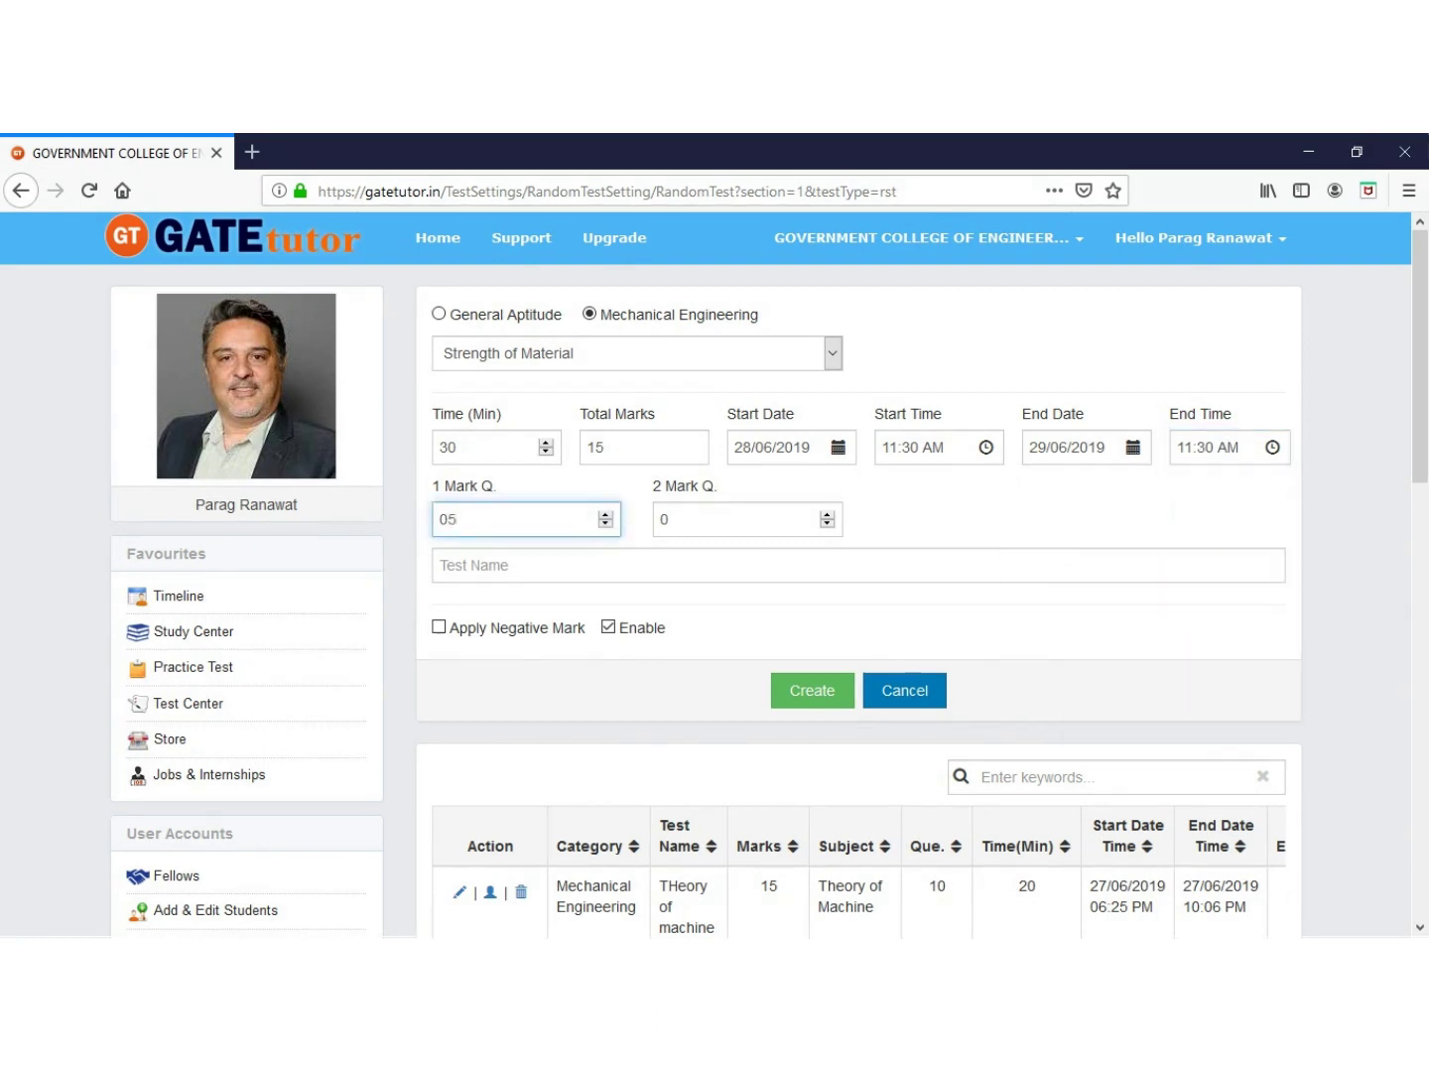
key("Tab")
left_click(683, 523)
key("Tab")
type("5")
left_click(632, 566)
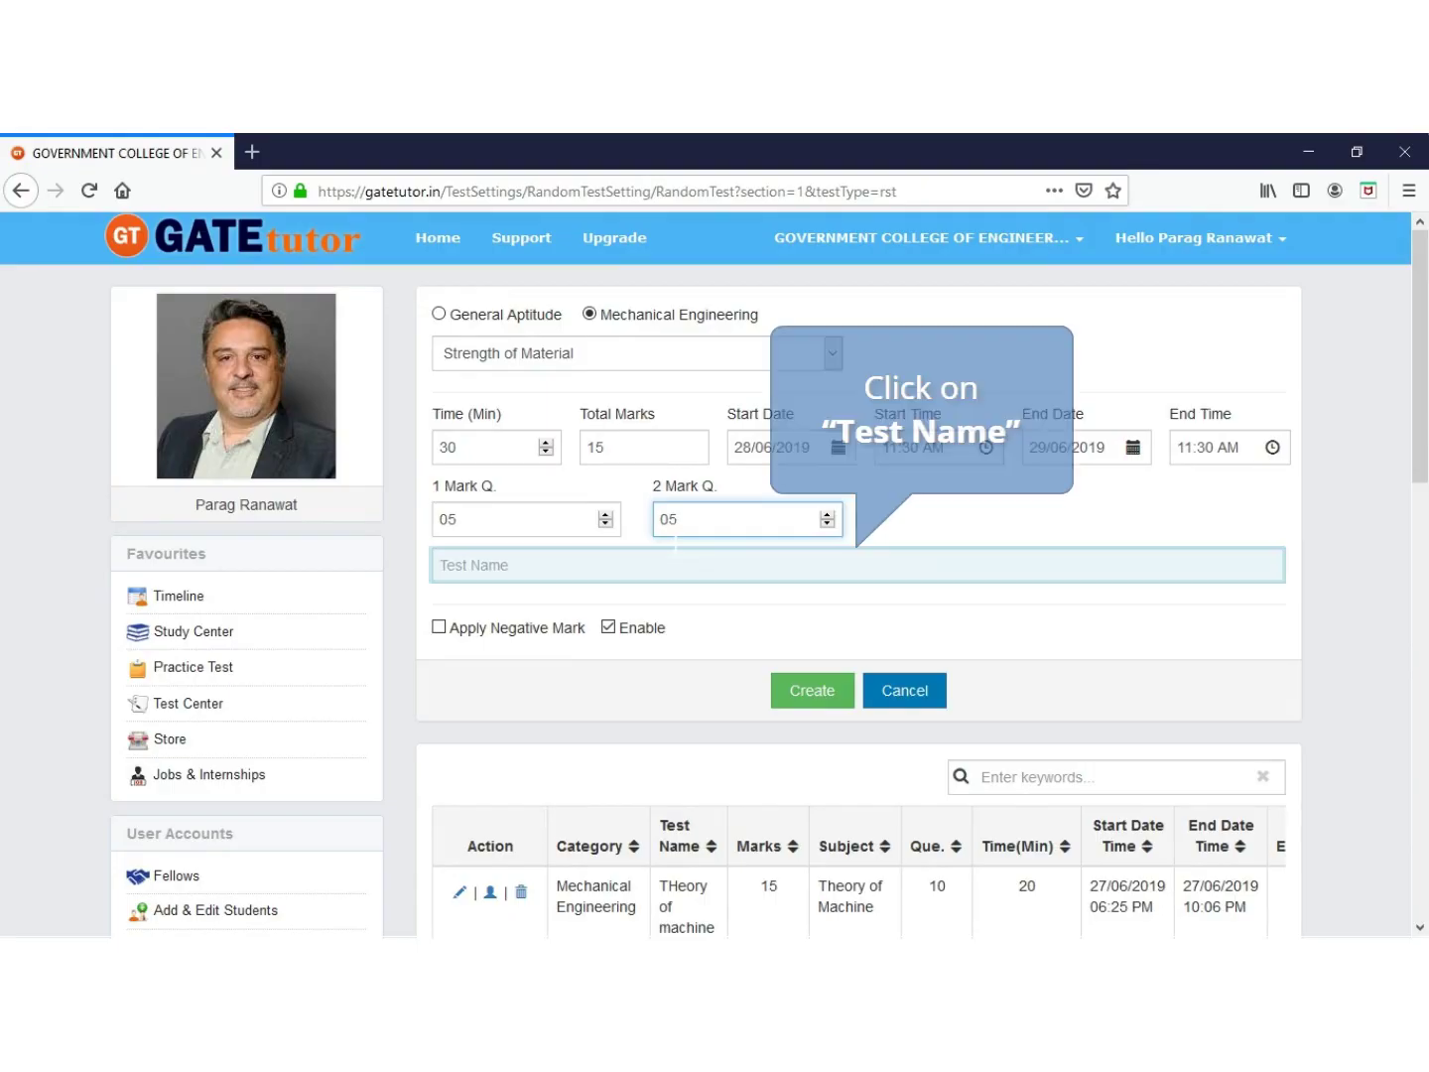
Name the test 'Material Test 1', keep it enabled, create it and close the confirmation
left_click(526, 567)
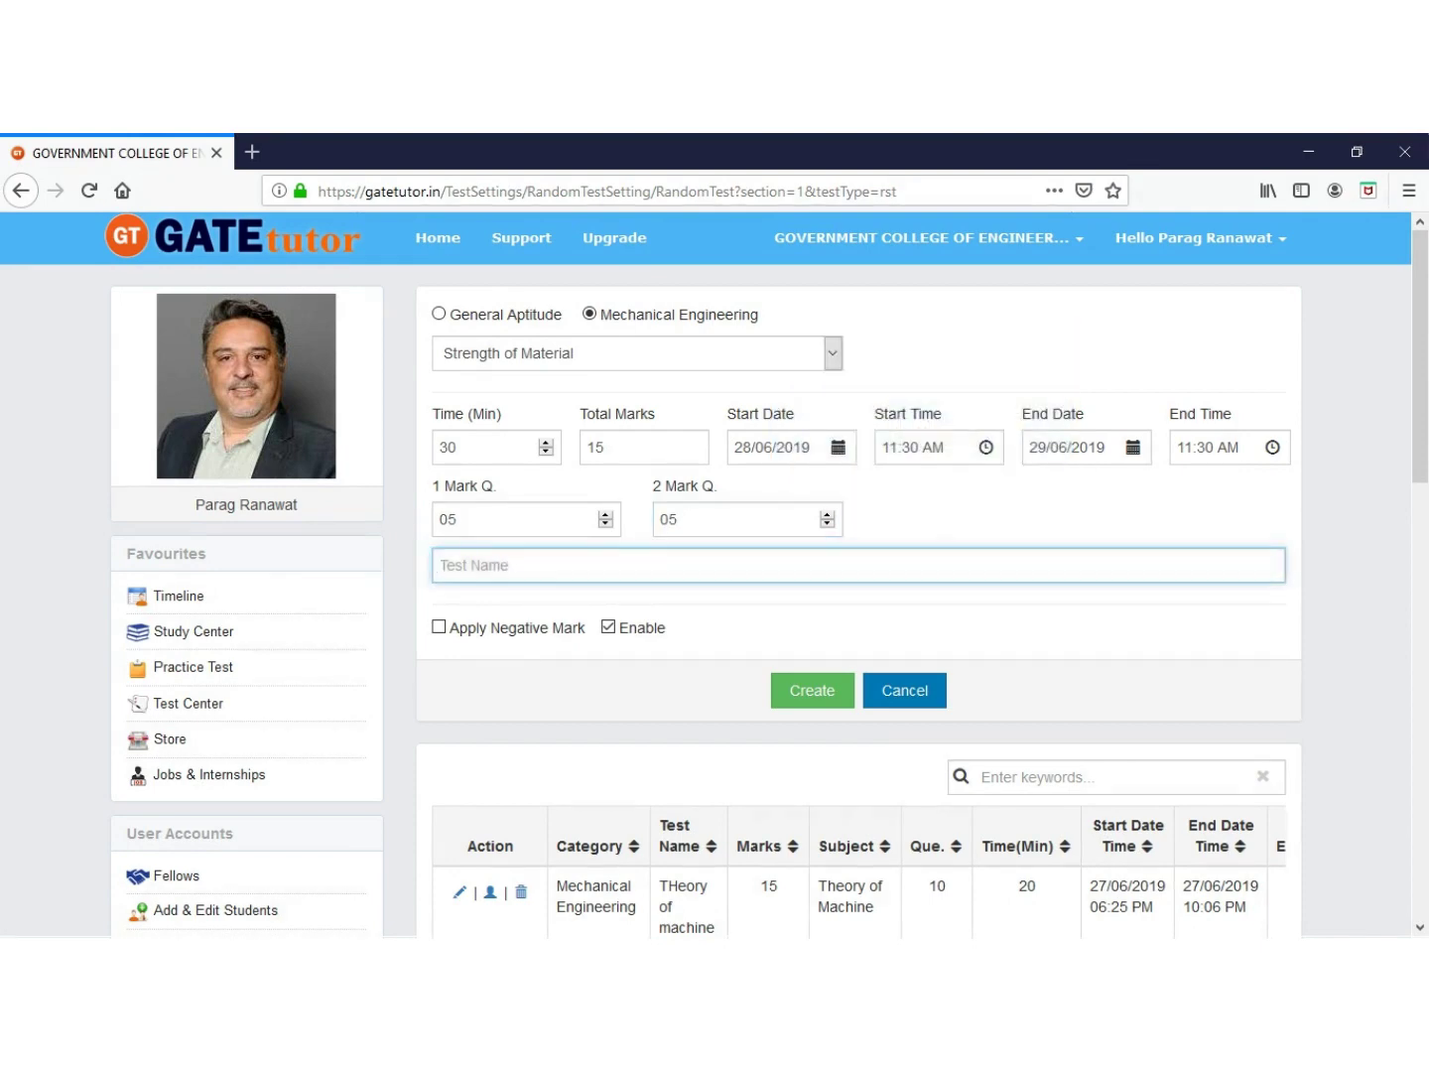
type("Material Test 1")
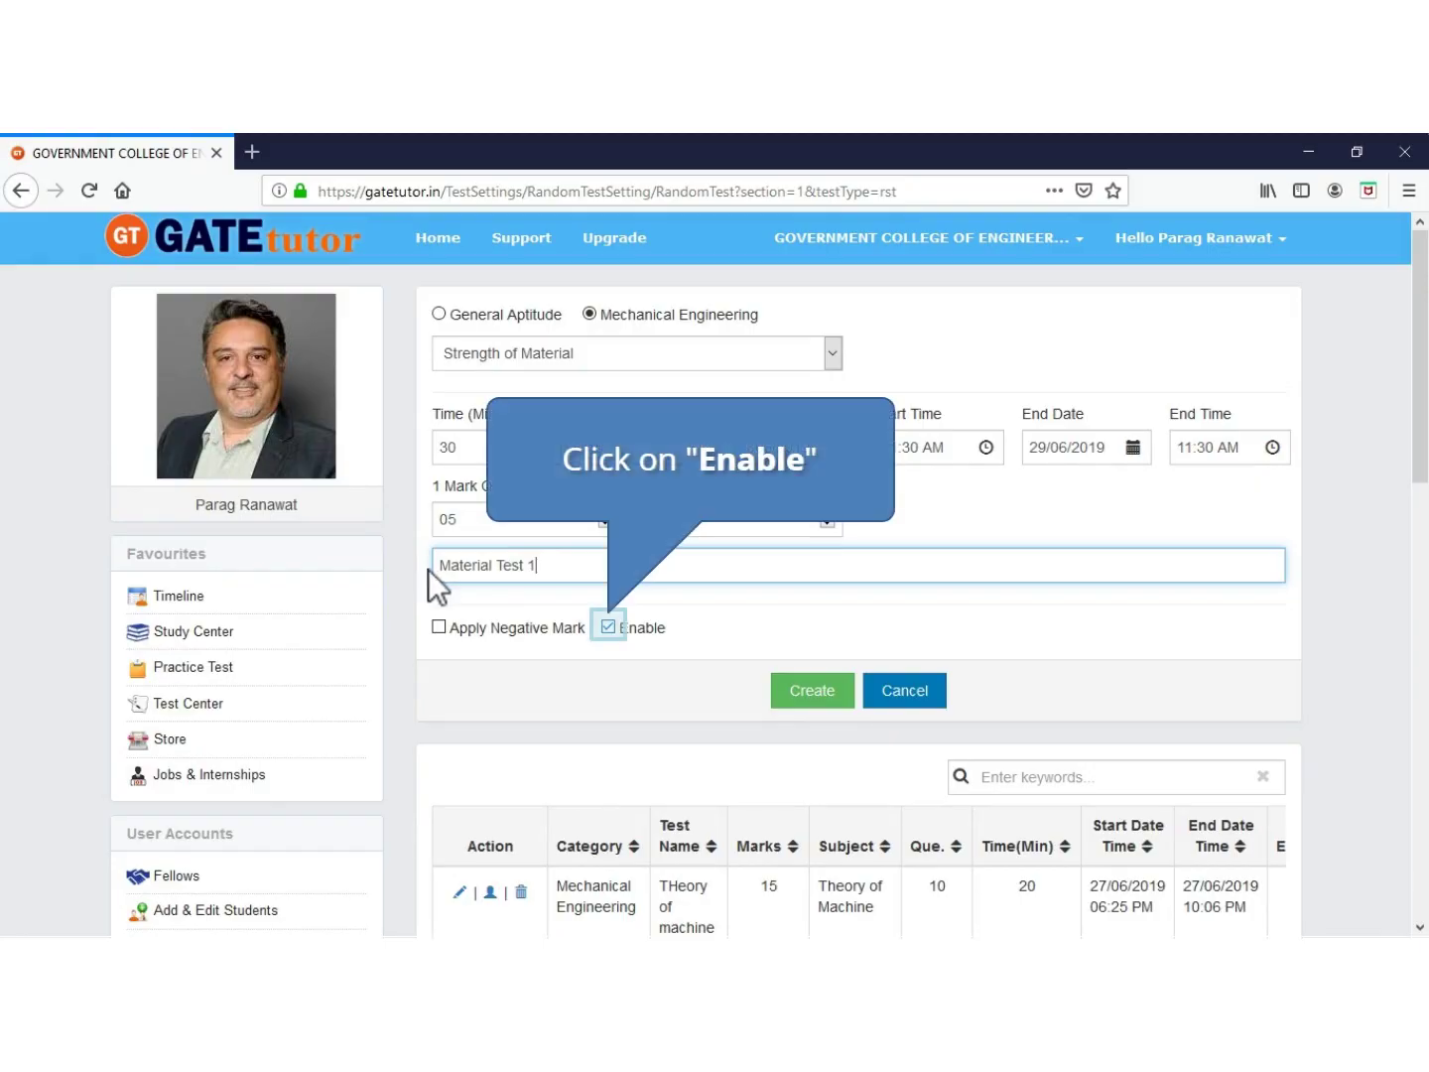
left_click(608, 624)
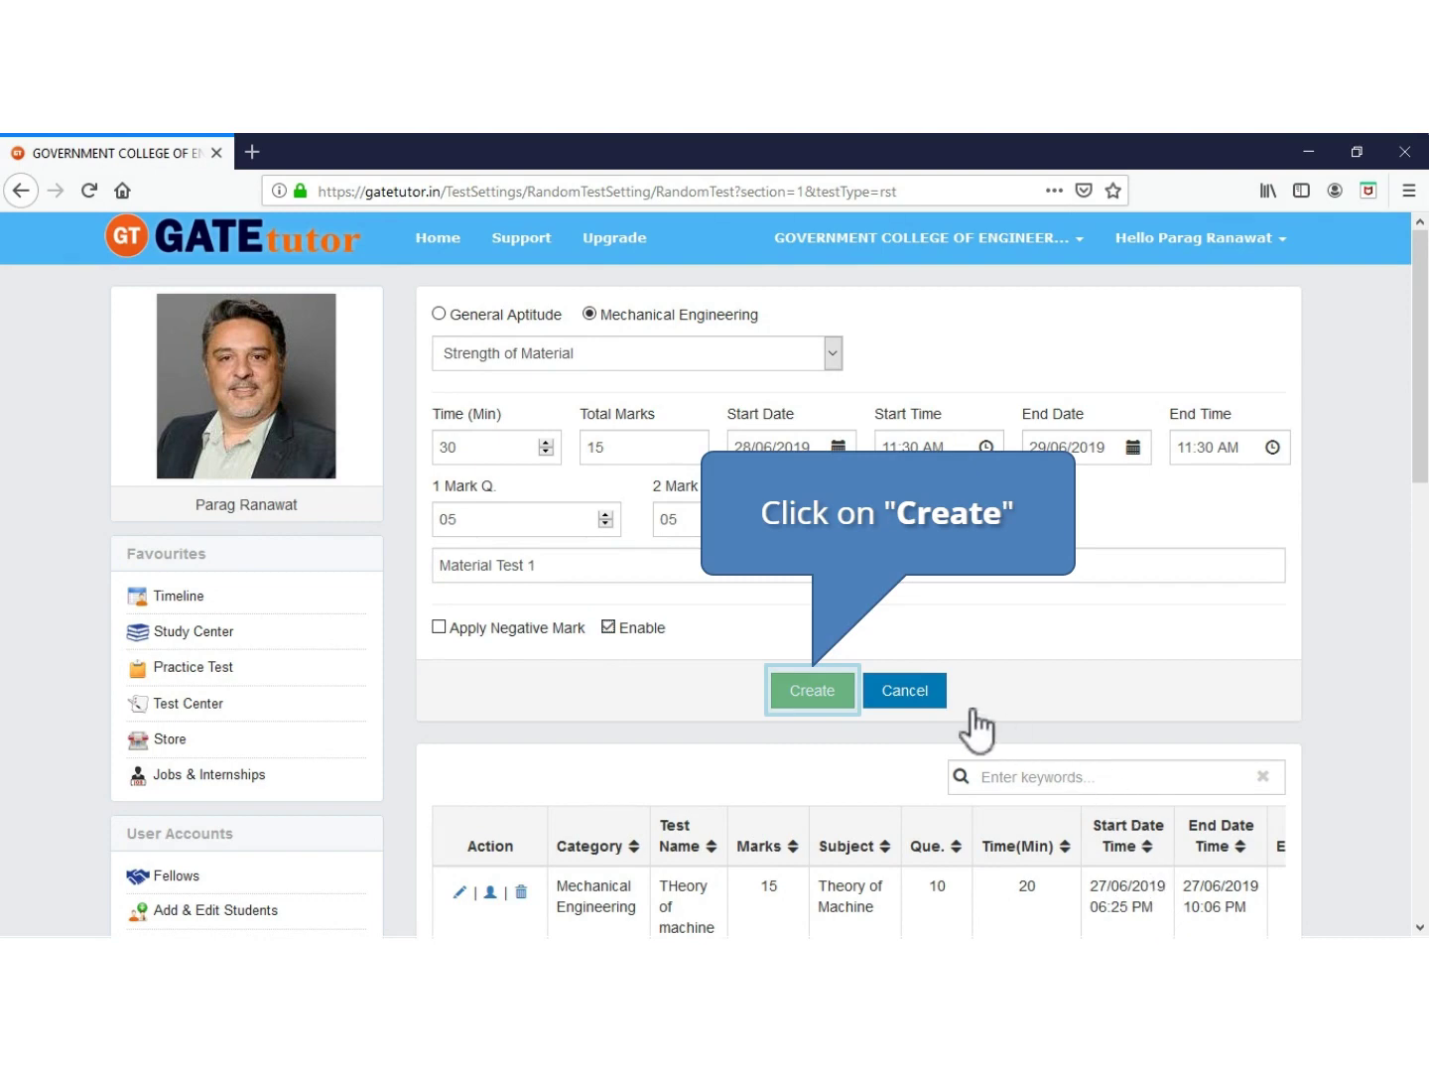
left_click(797, 693)
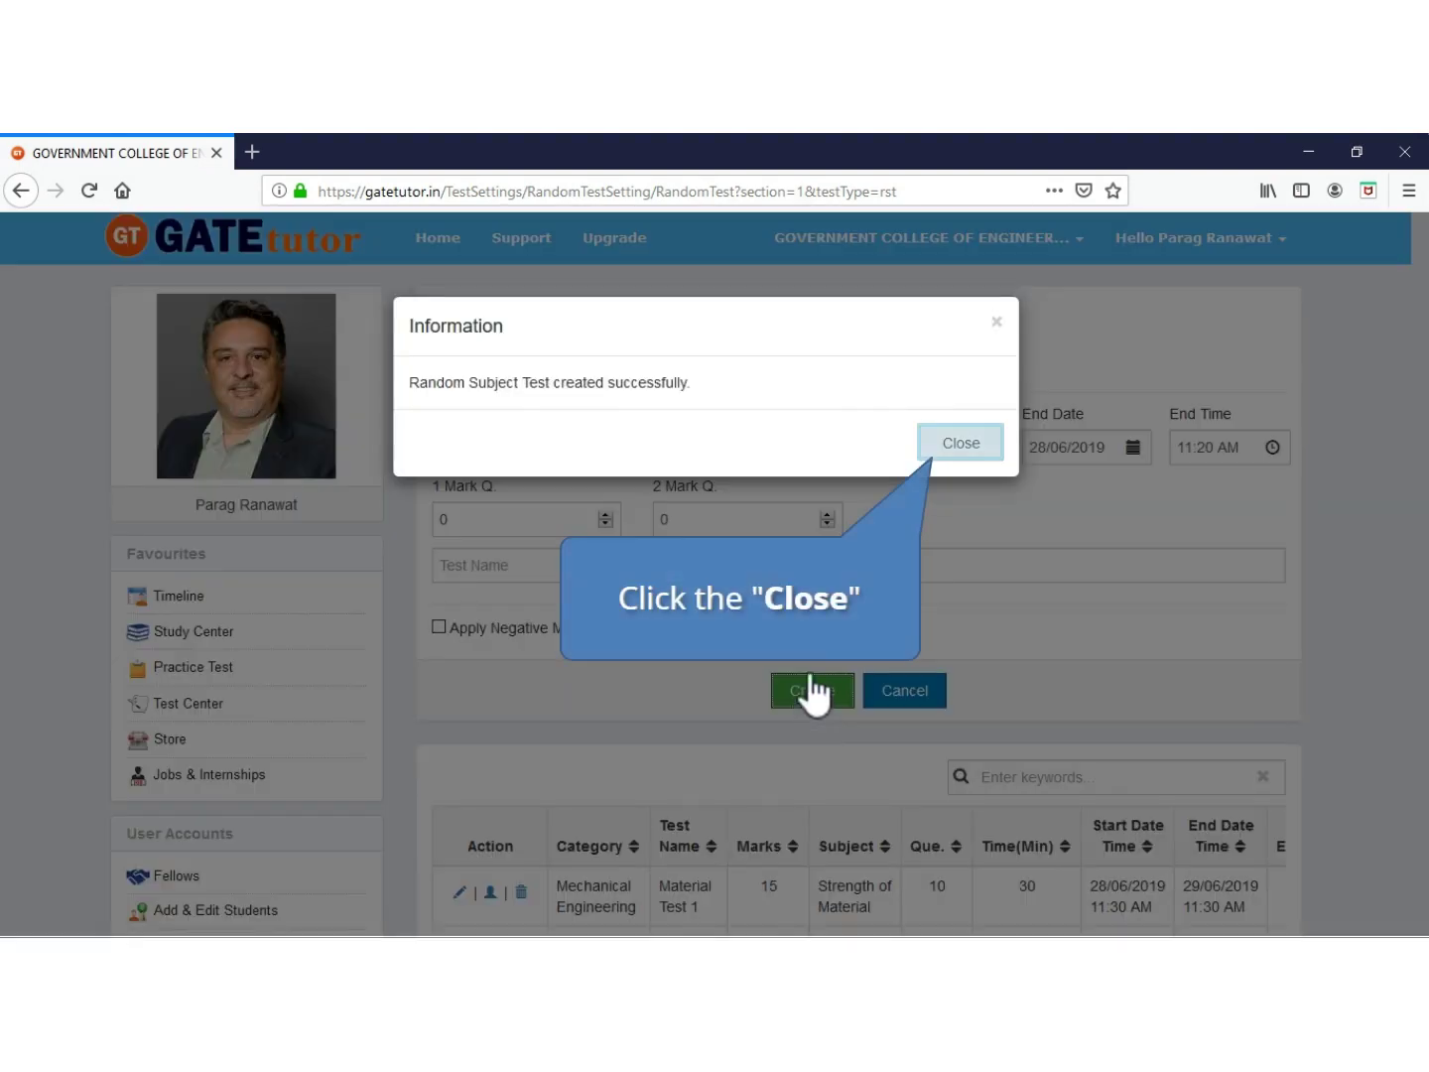
left_click(958, 444)
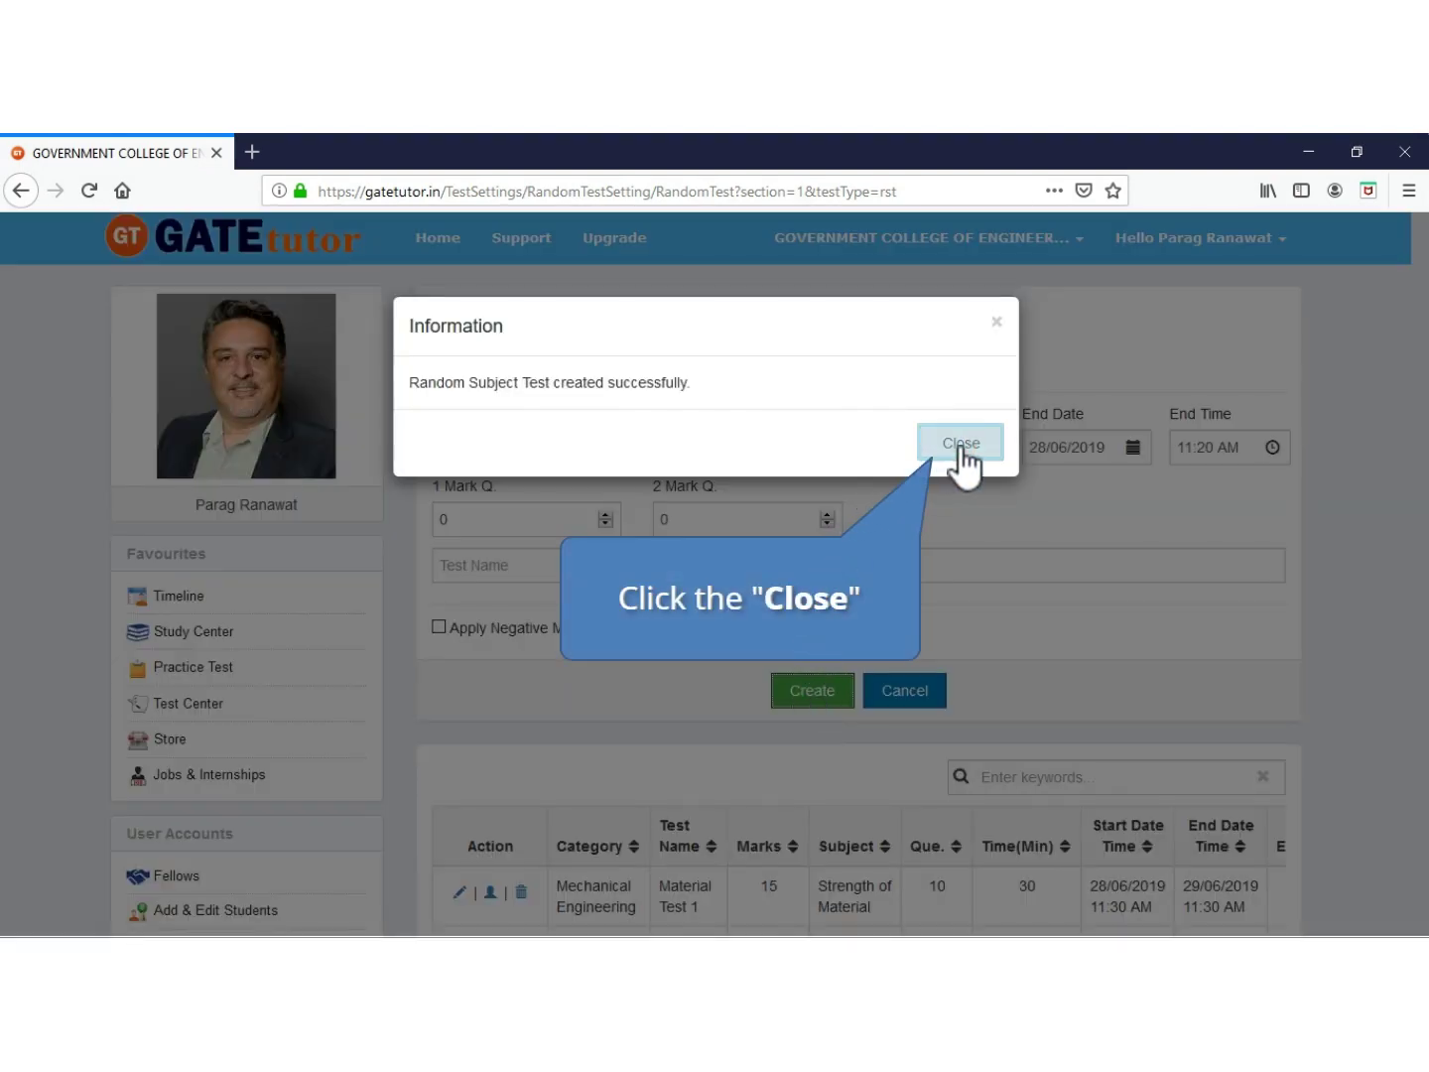
left_click(960, 447)
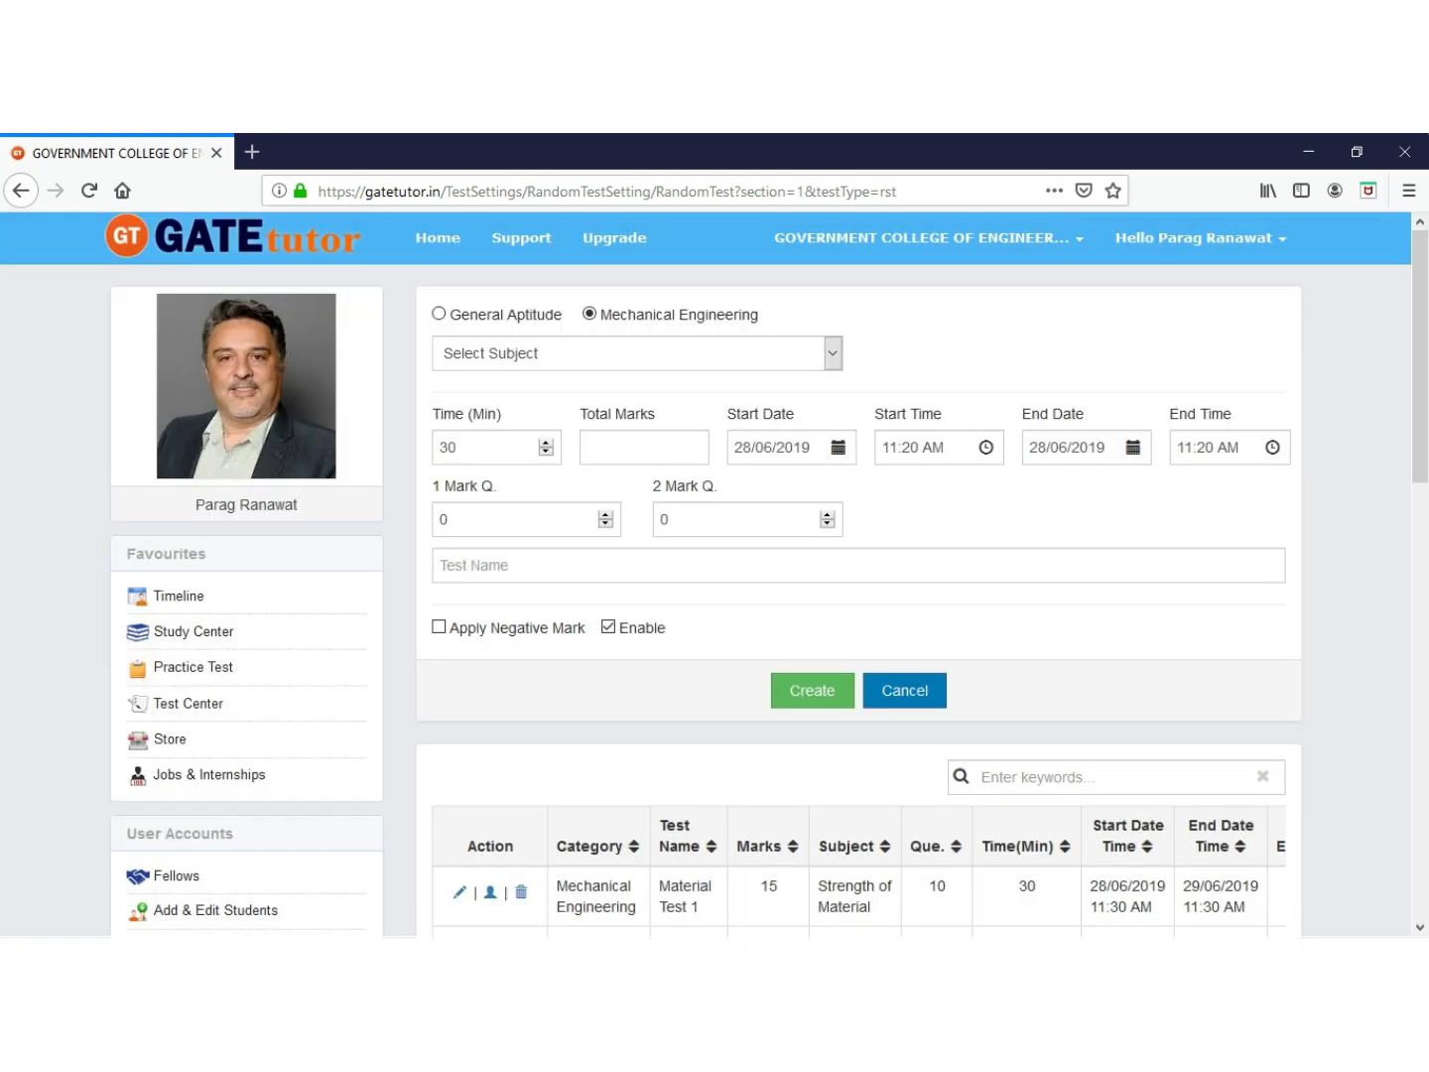
Activate the Assigned To action on the Material Test 1 row
scroll(490, 772, "down", 2)
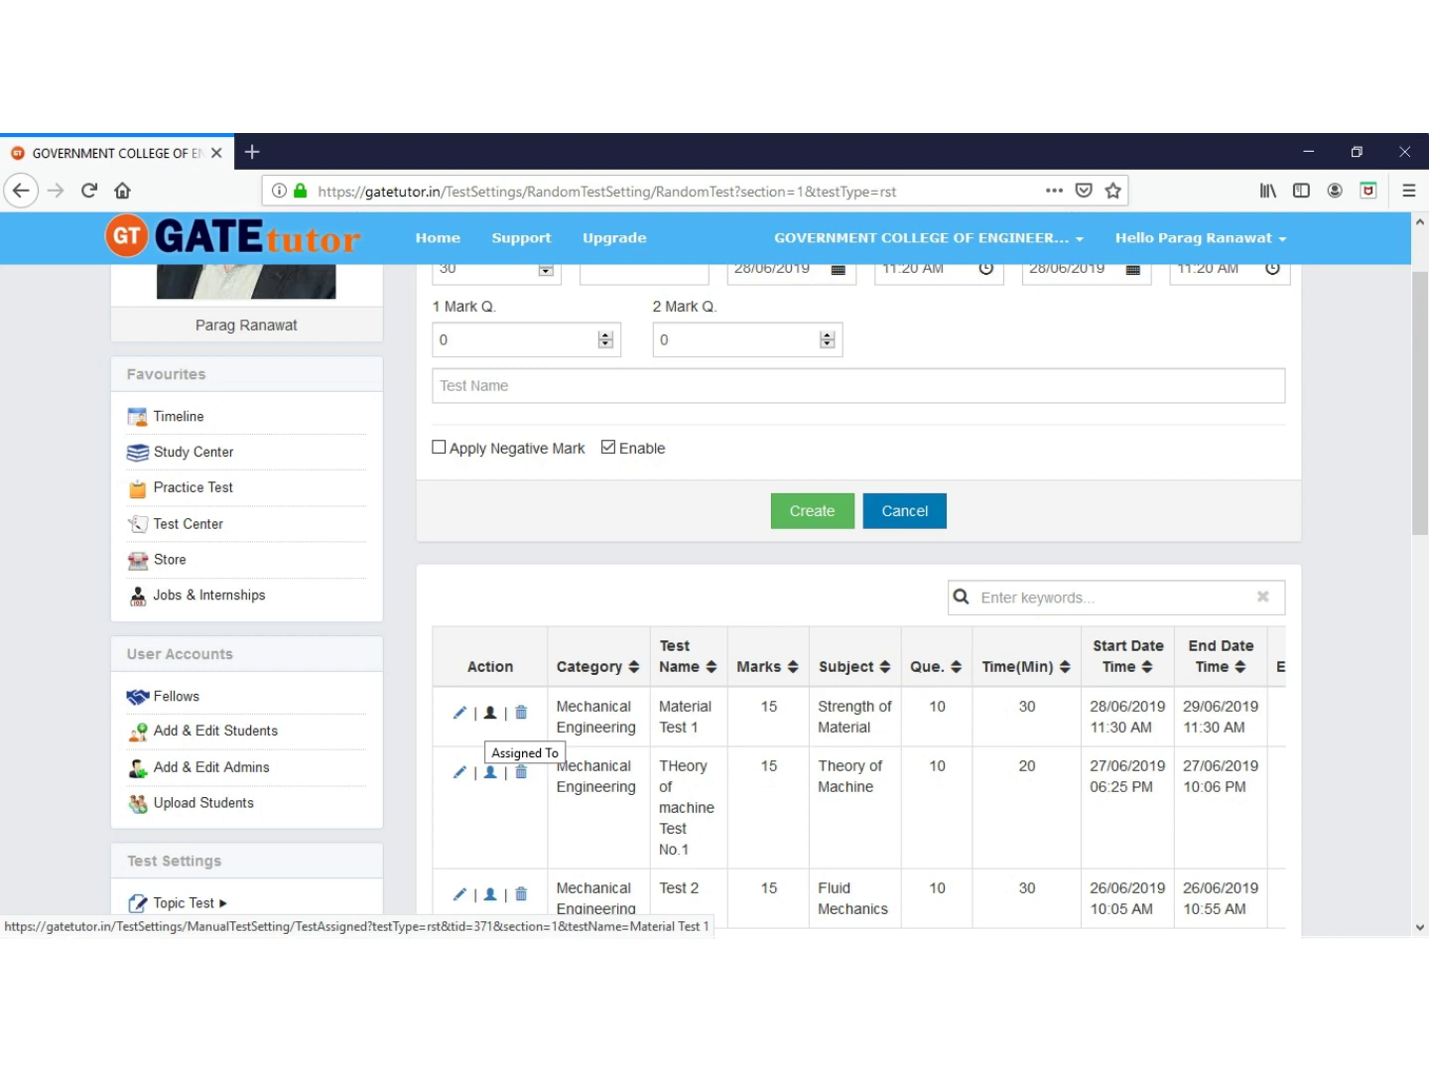
left_click(456, 712)
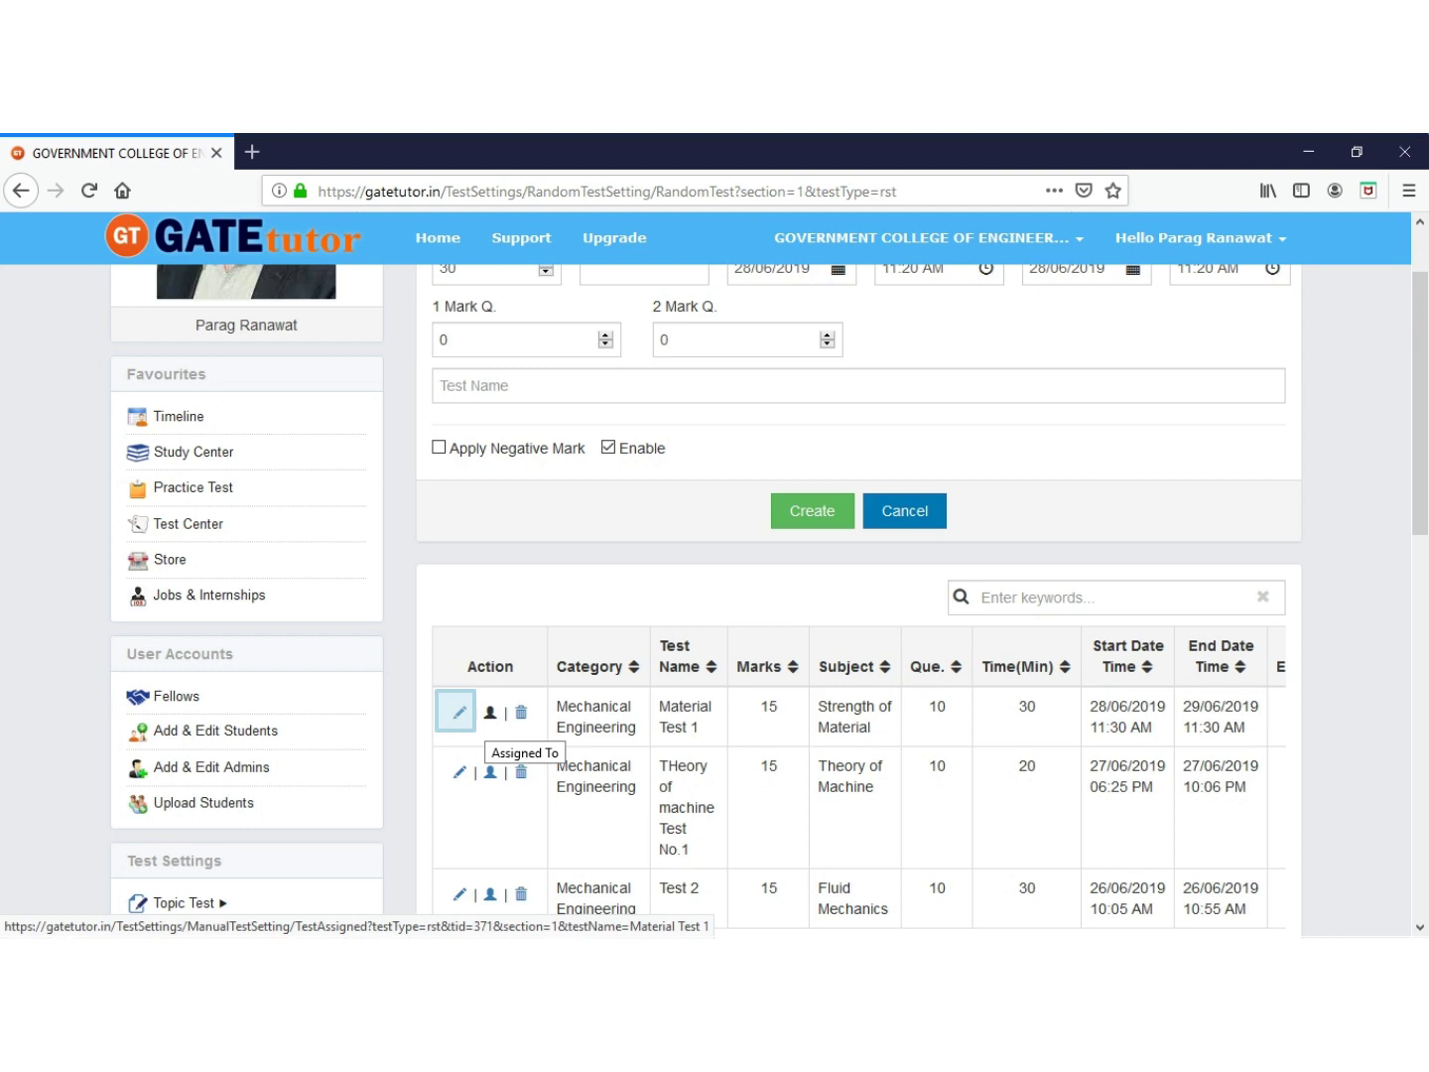
key("Tab")
key("Tab")
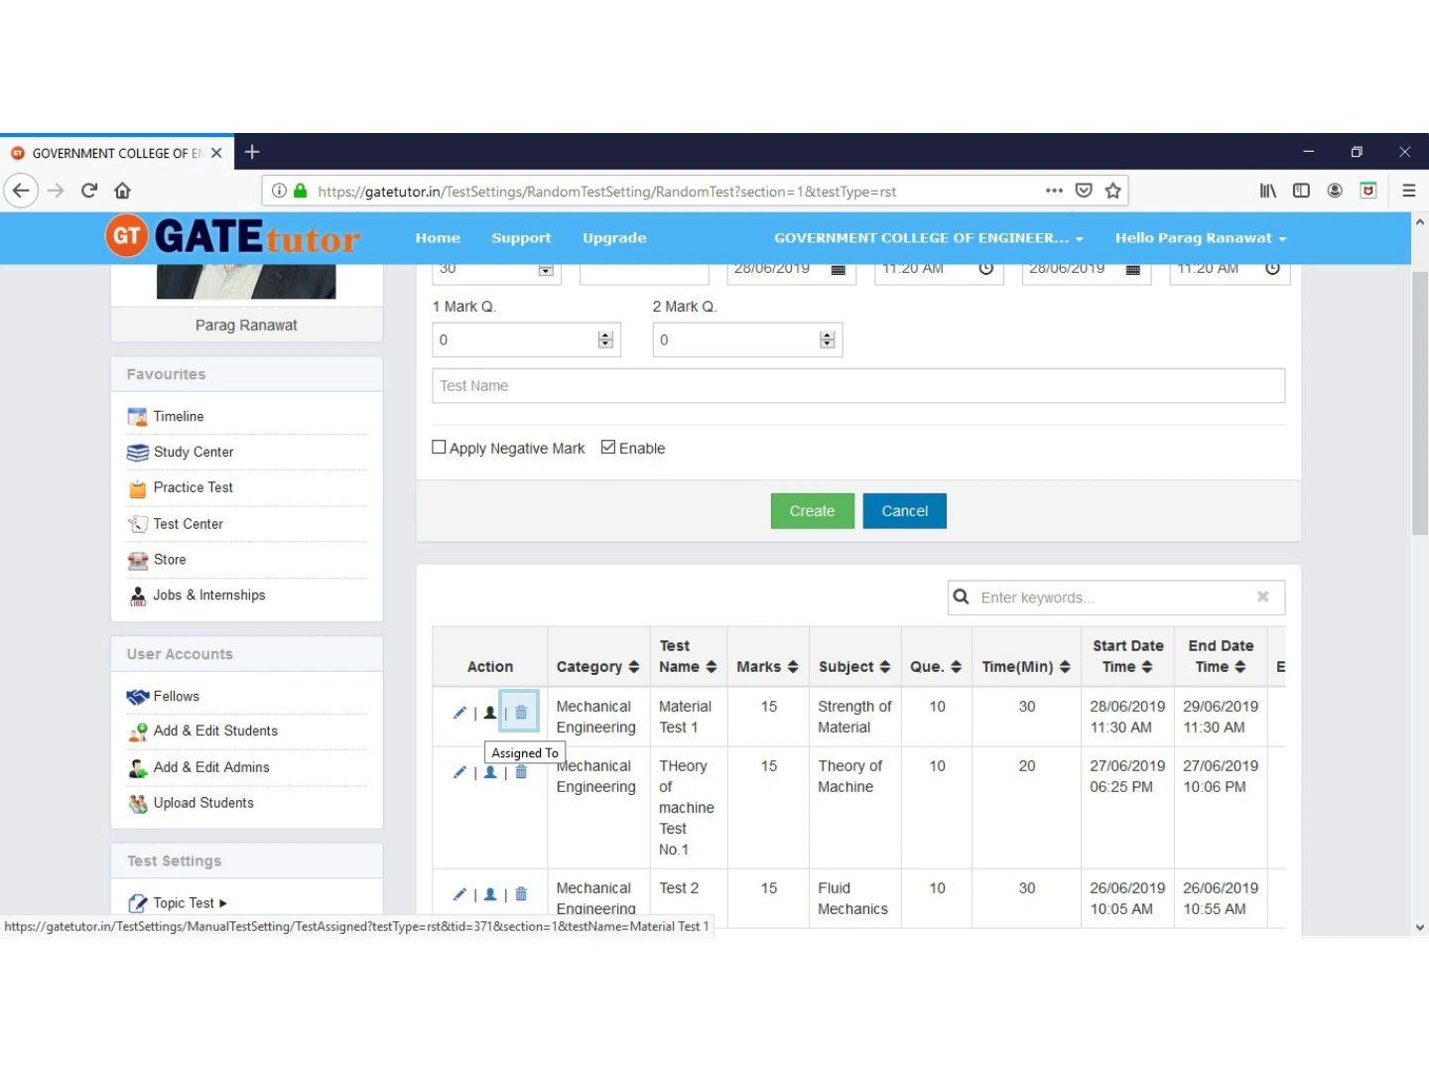
key("shift+Tab")
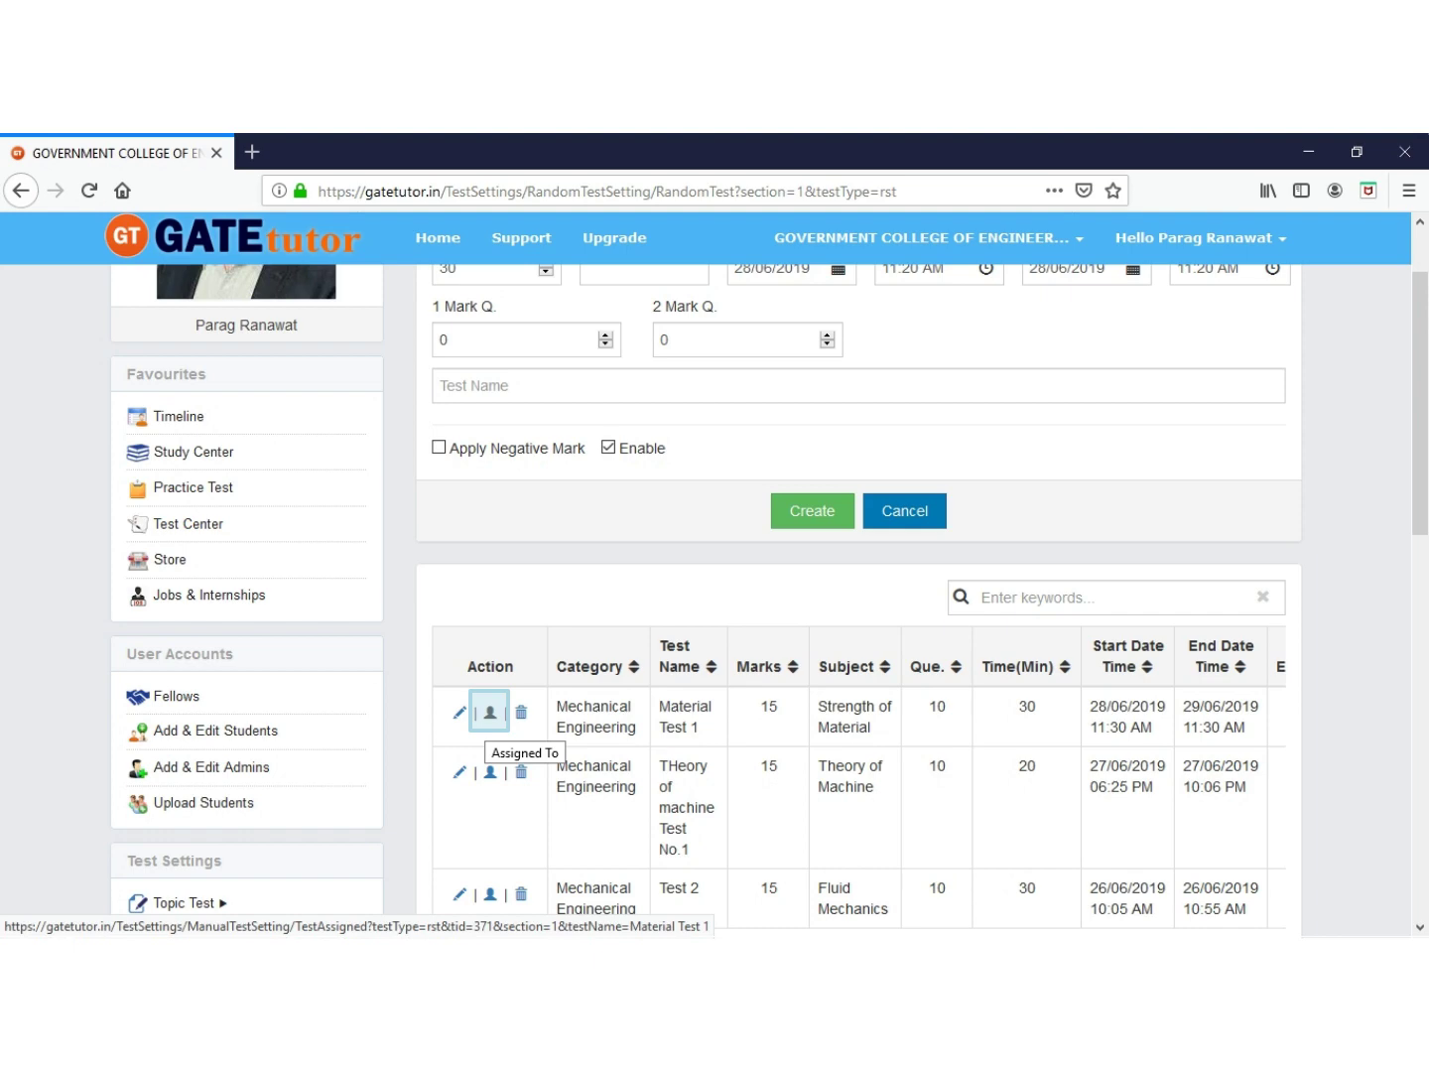
key("Return")
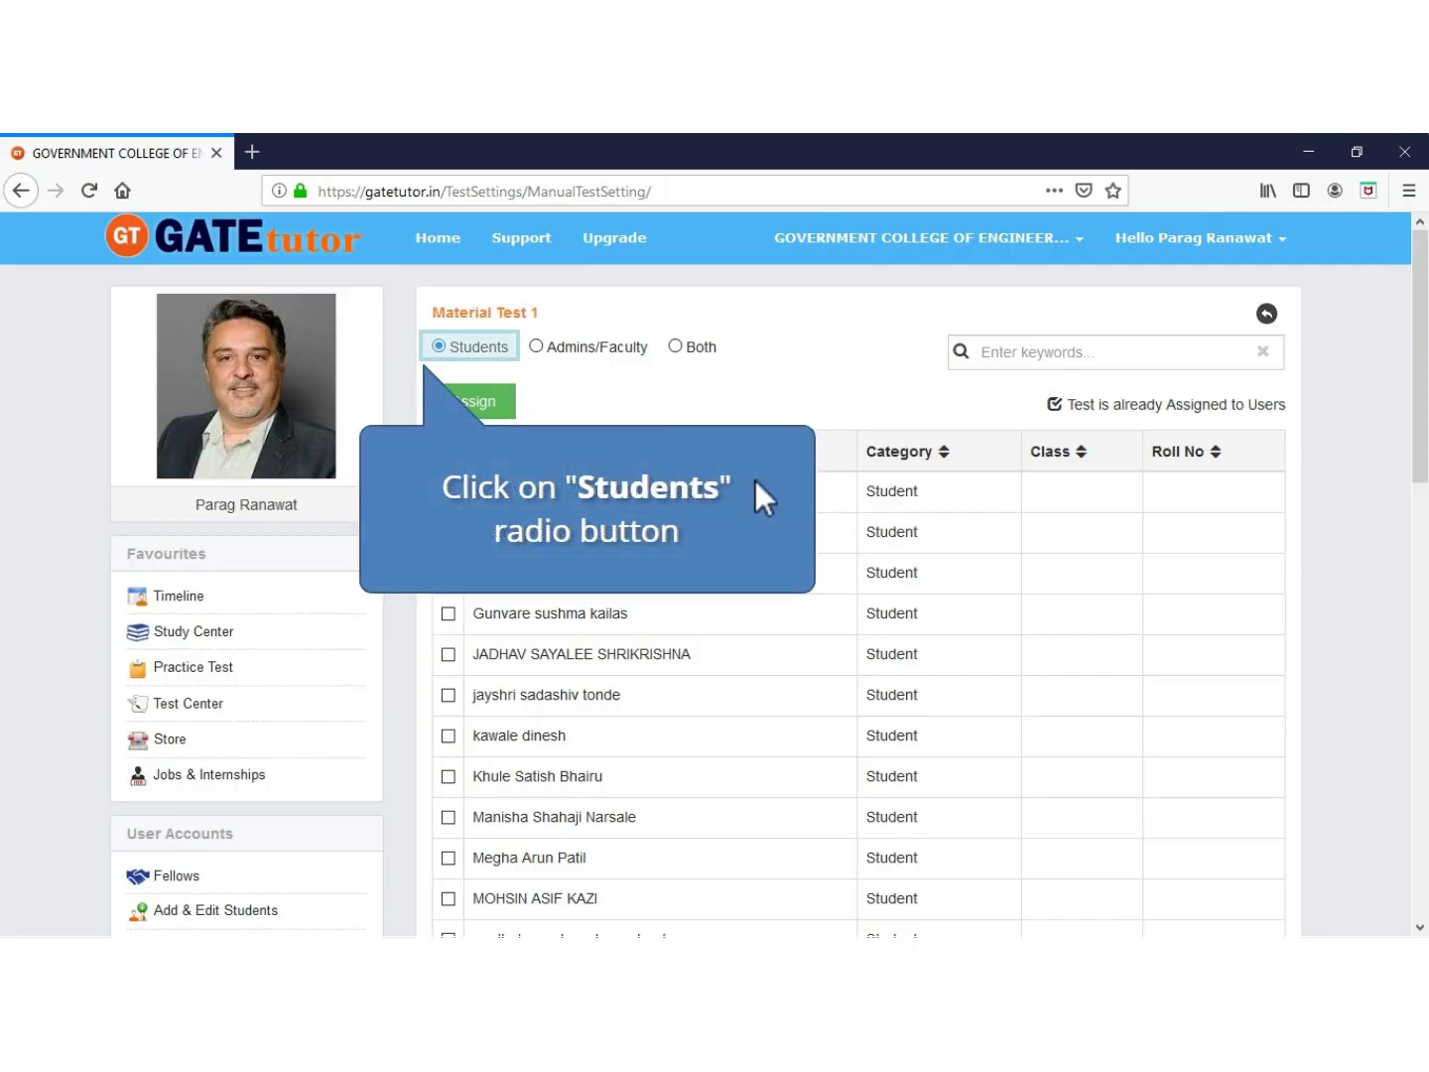
left_click(438, 345)
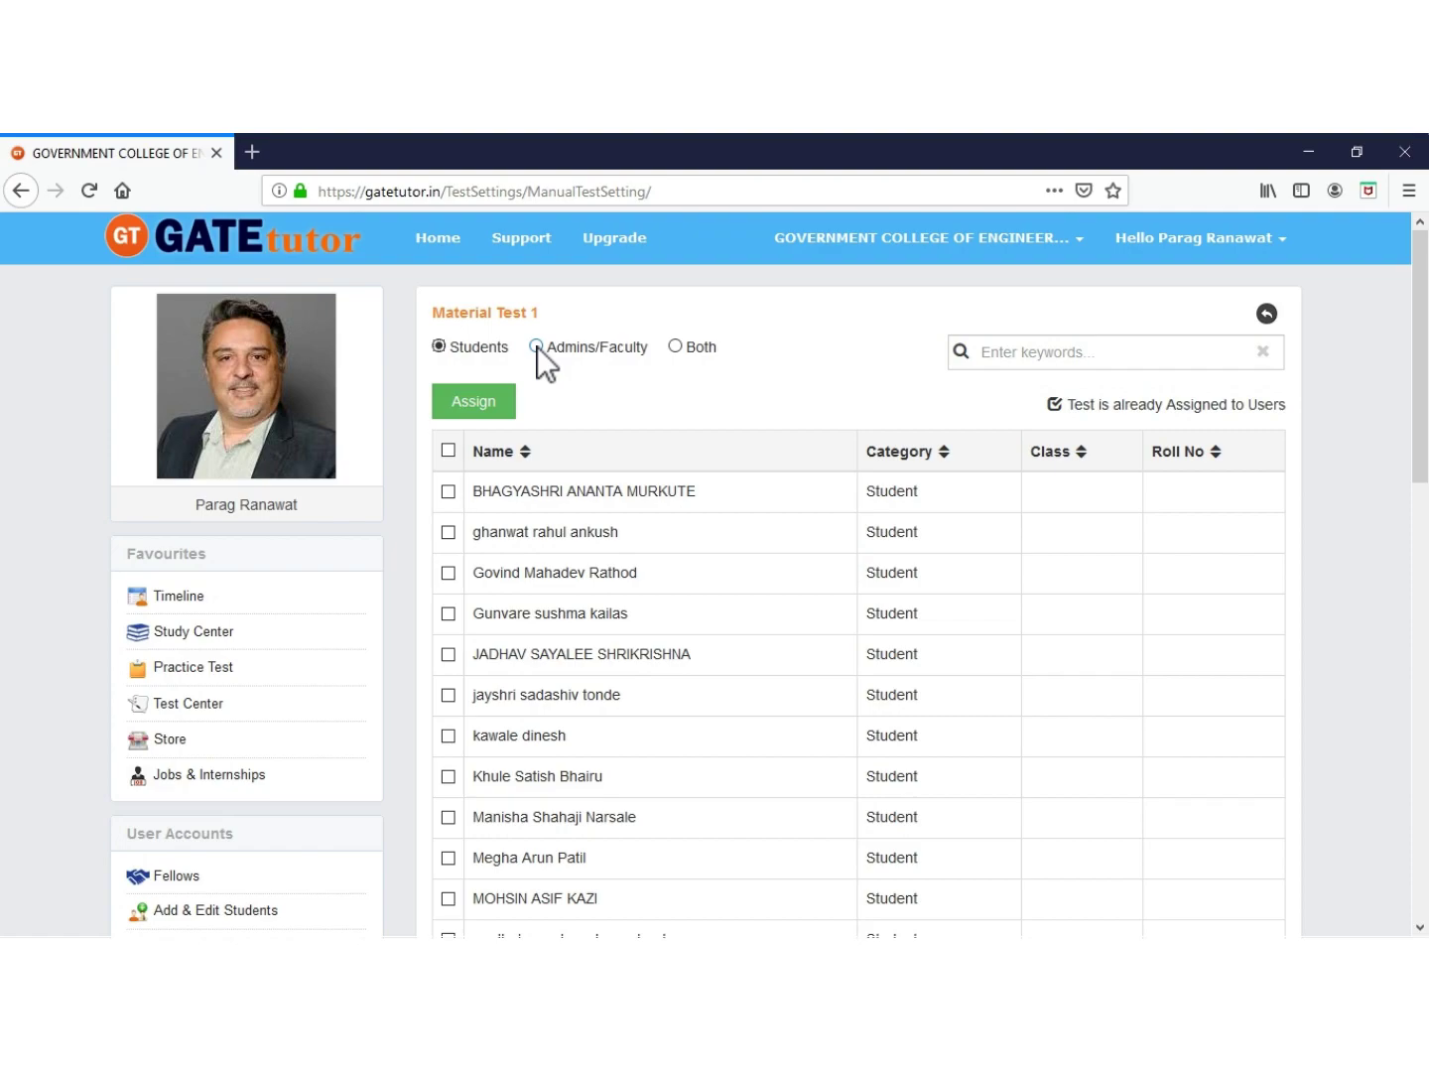
left_click(537, 345)
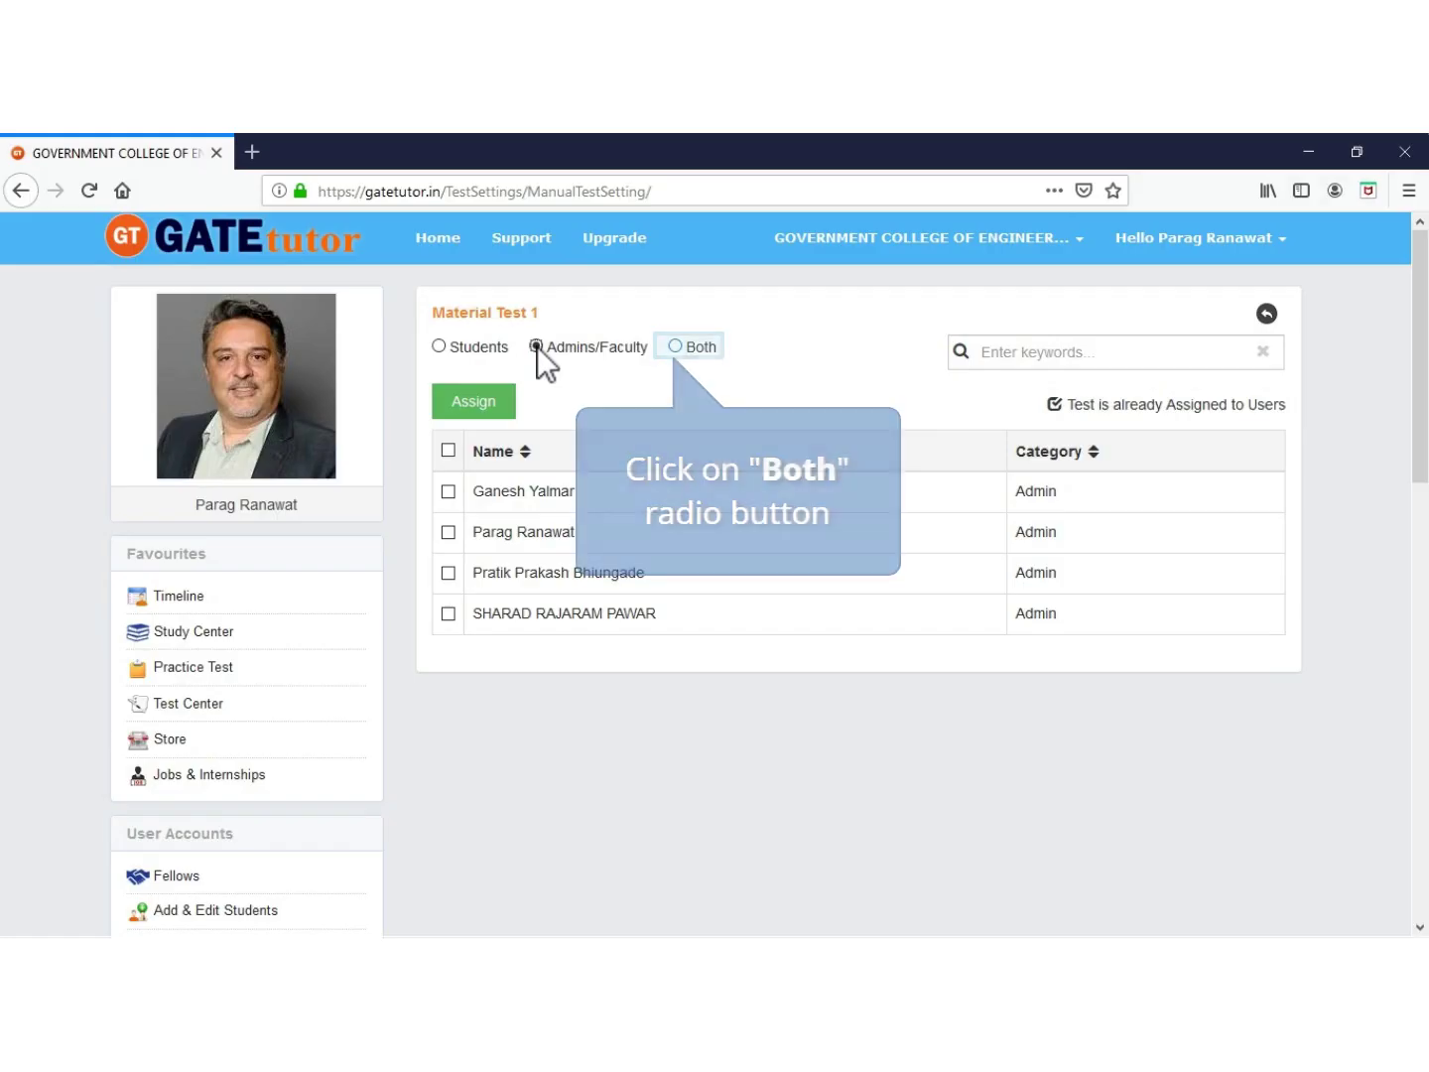
left_click(674, 346)
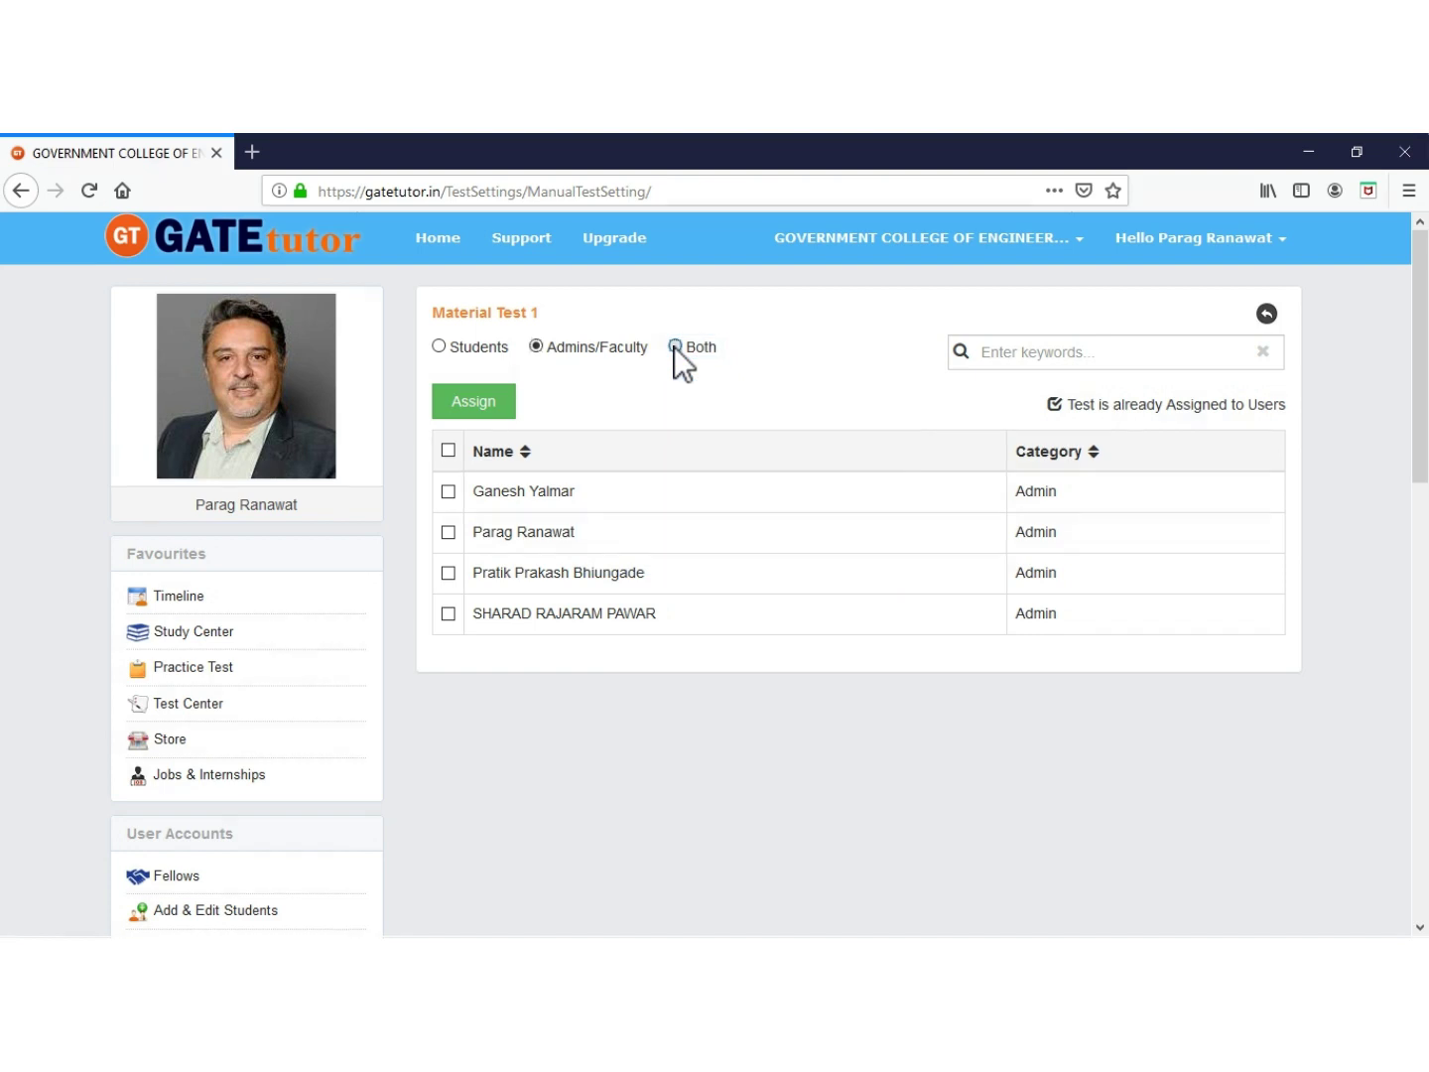
left_click(1017, 354)
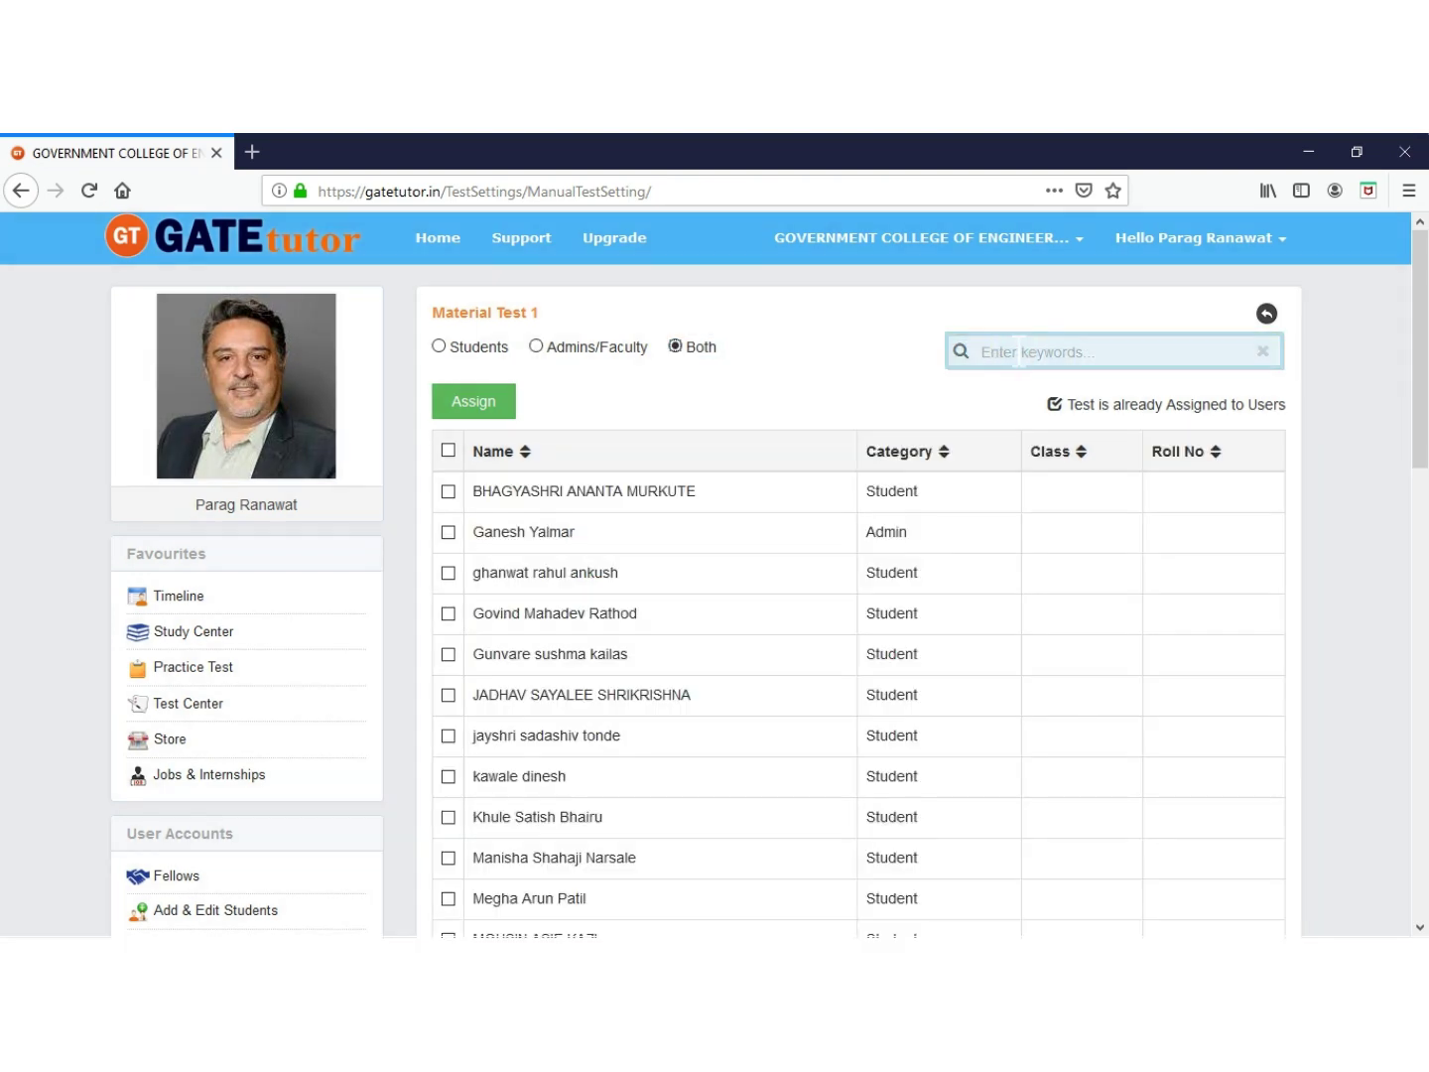
type("r")
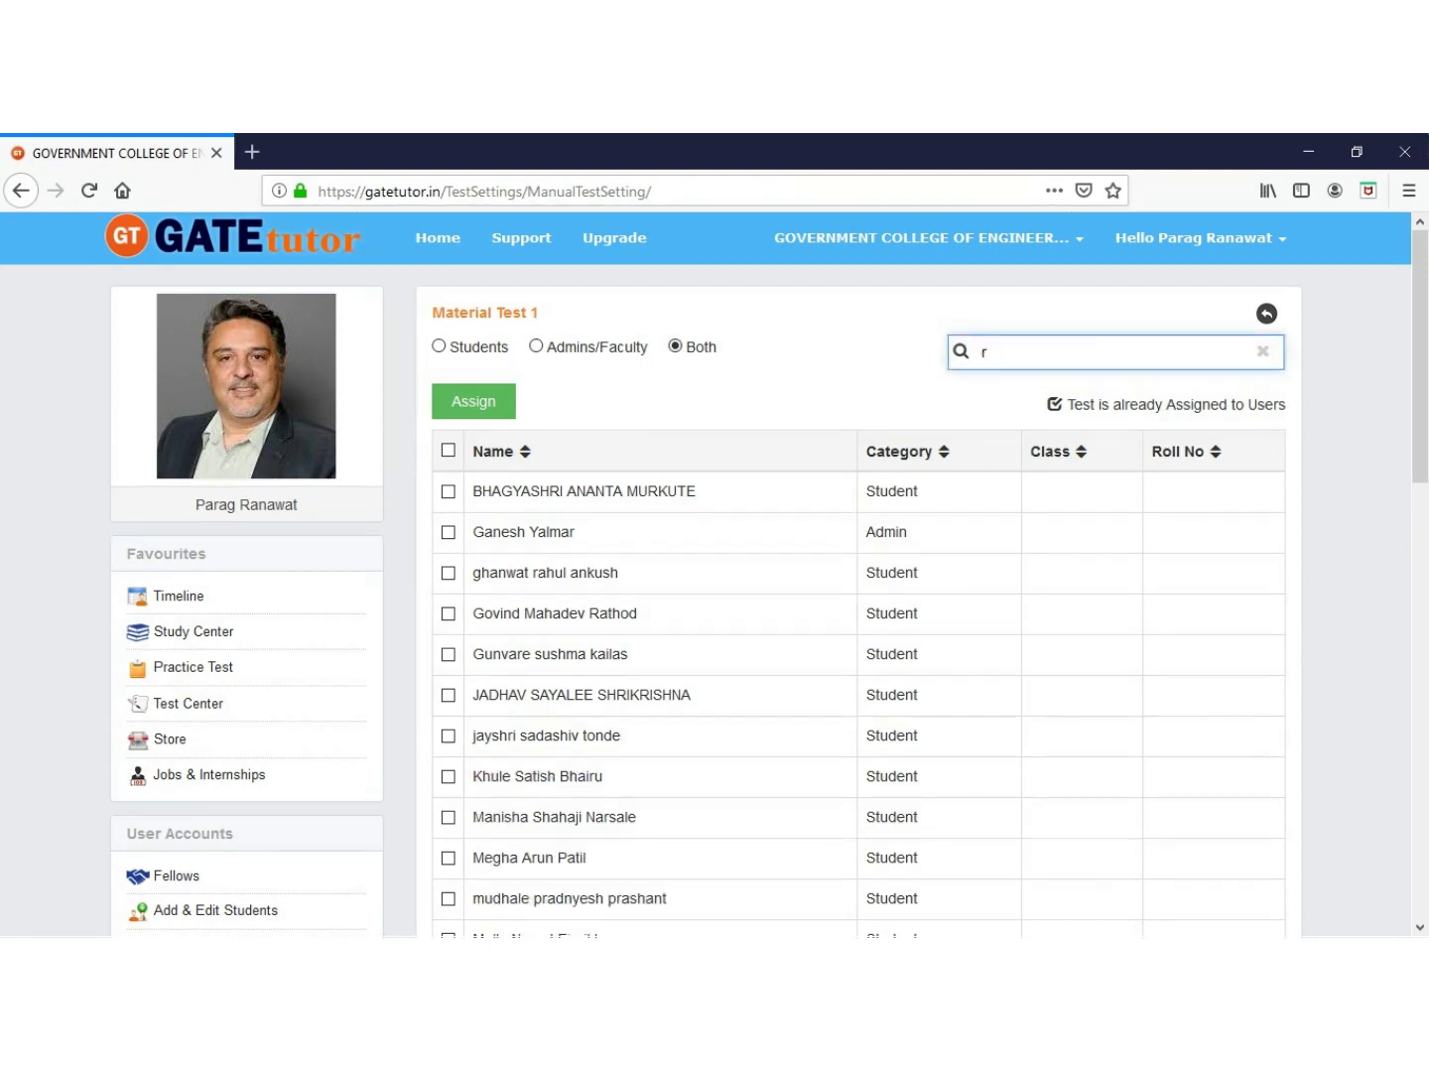
type("go")
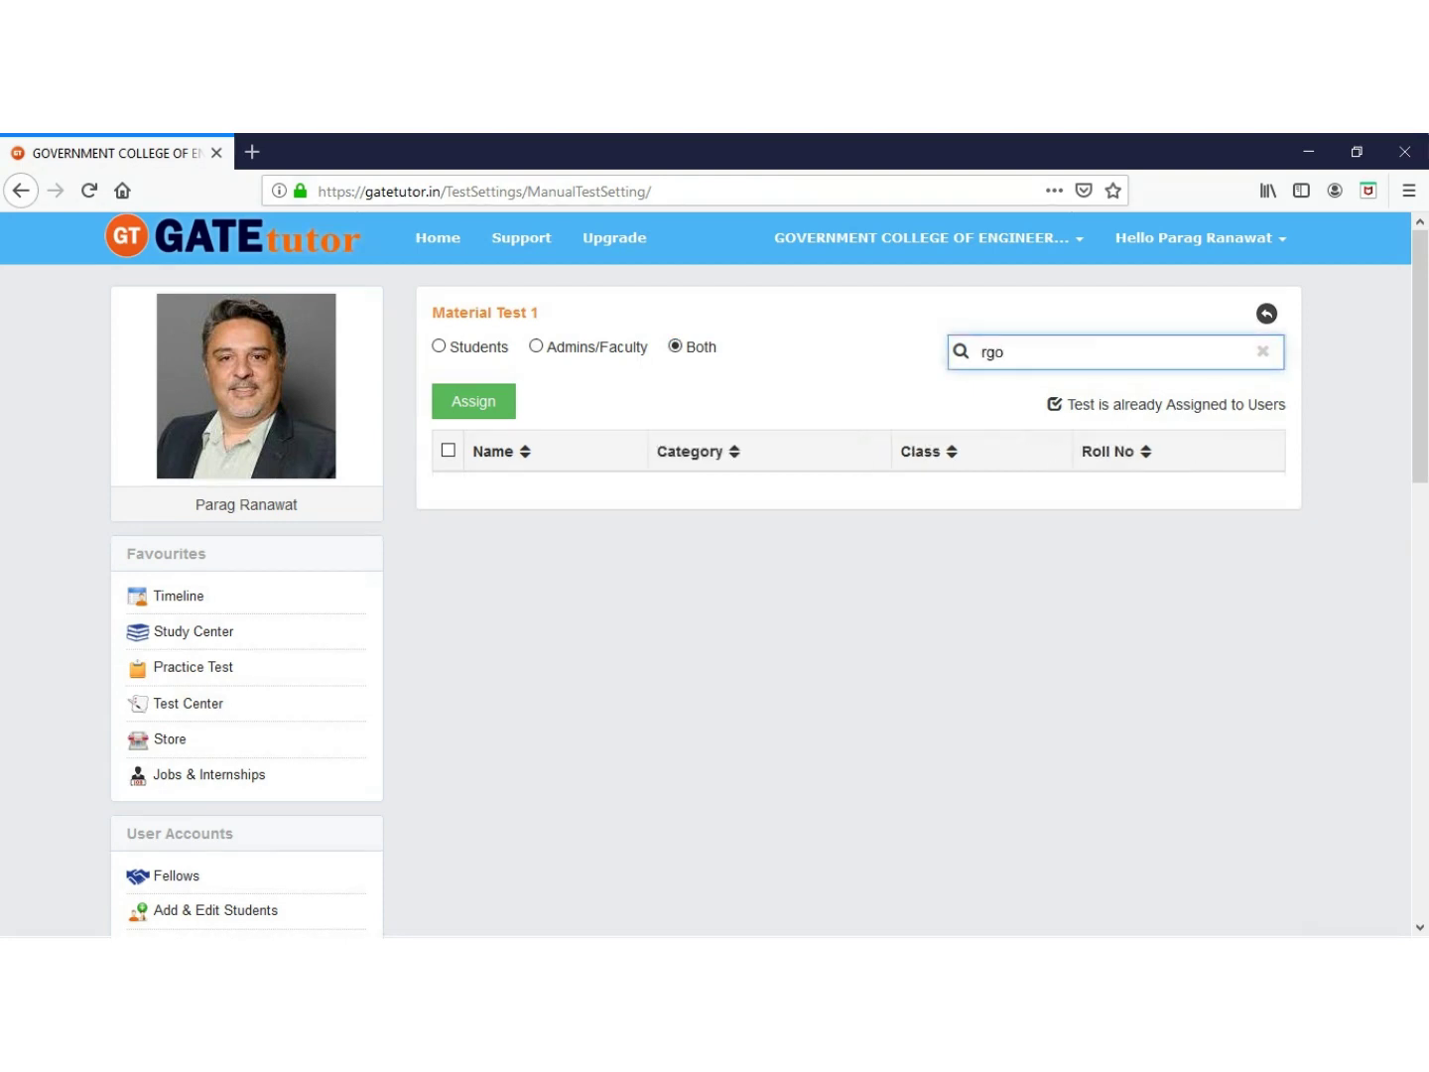
type("vi")
key("Home")
key("Delete")
left_click(448, 492)
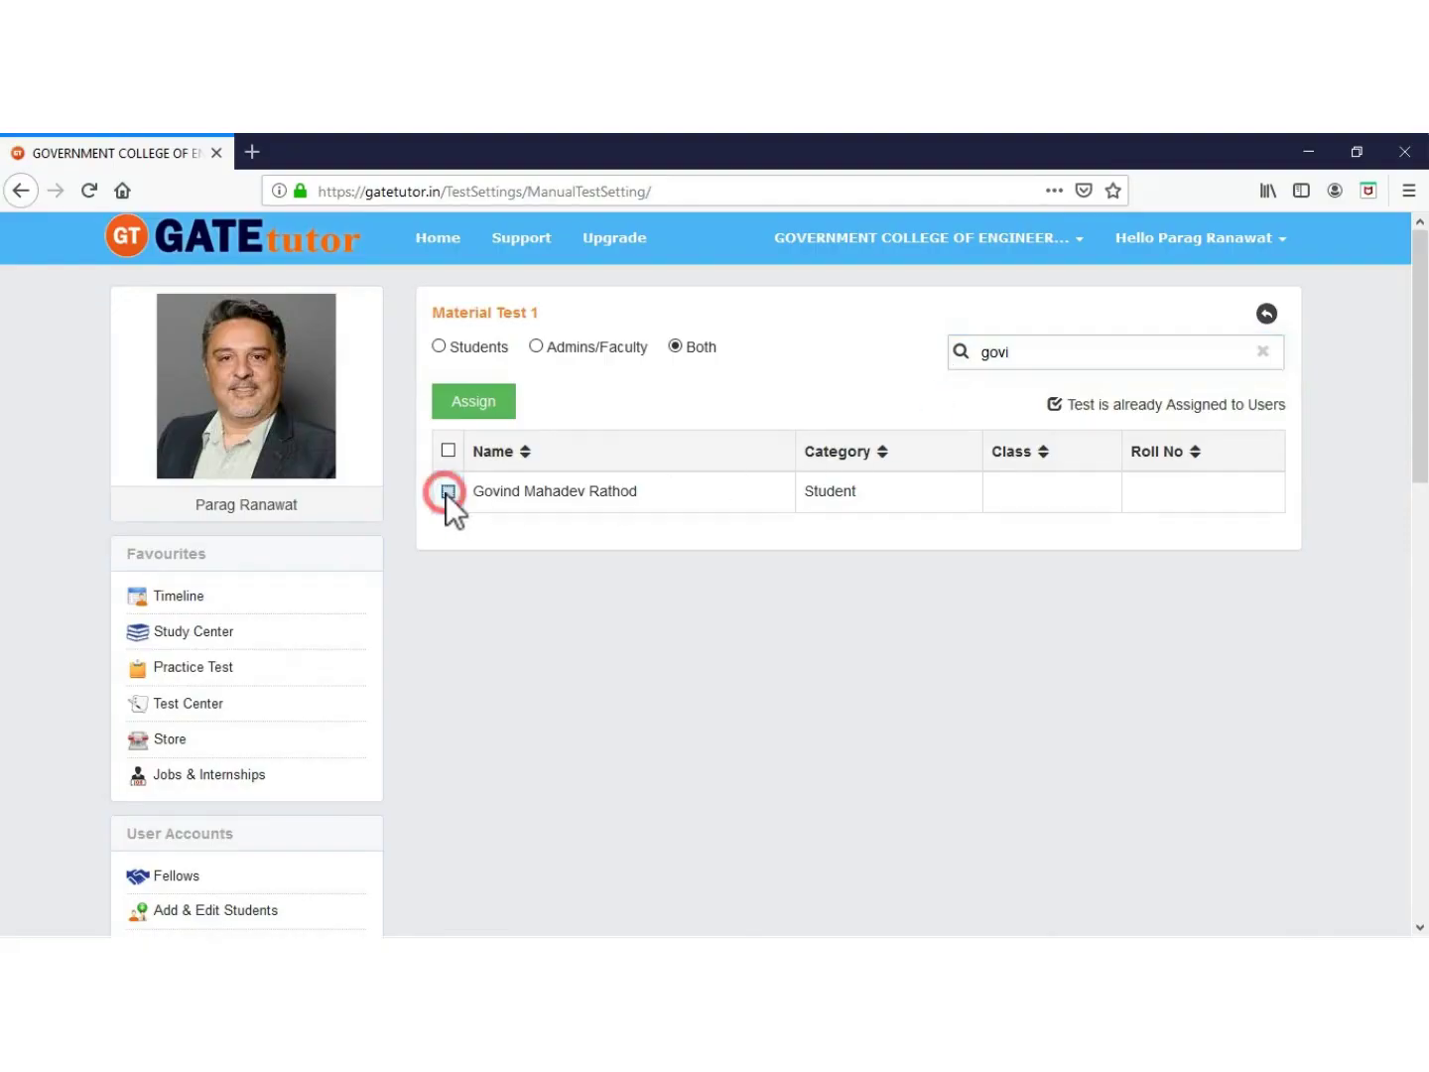
left_click(439, 346)
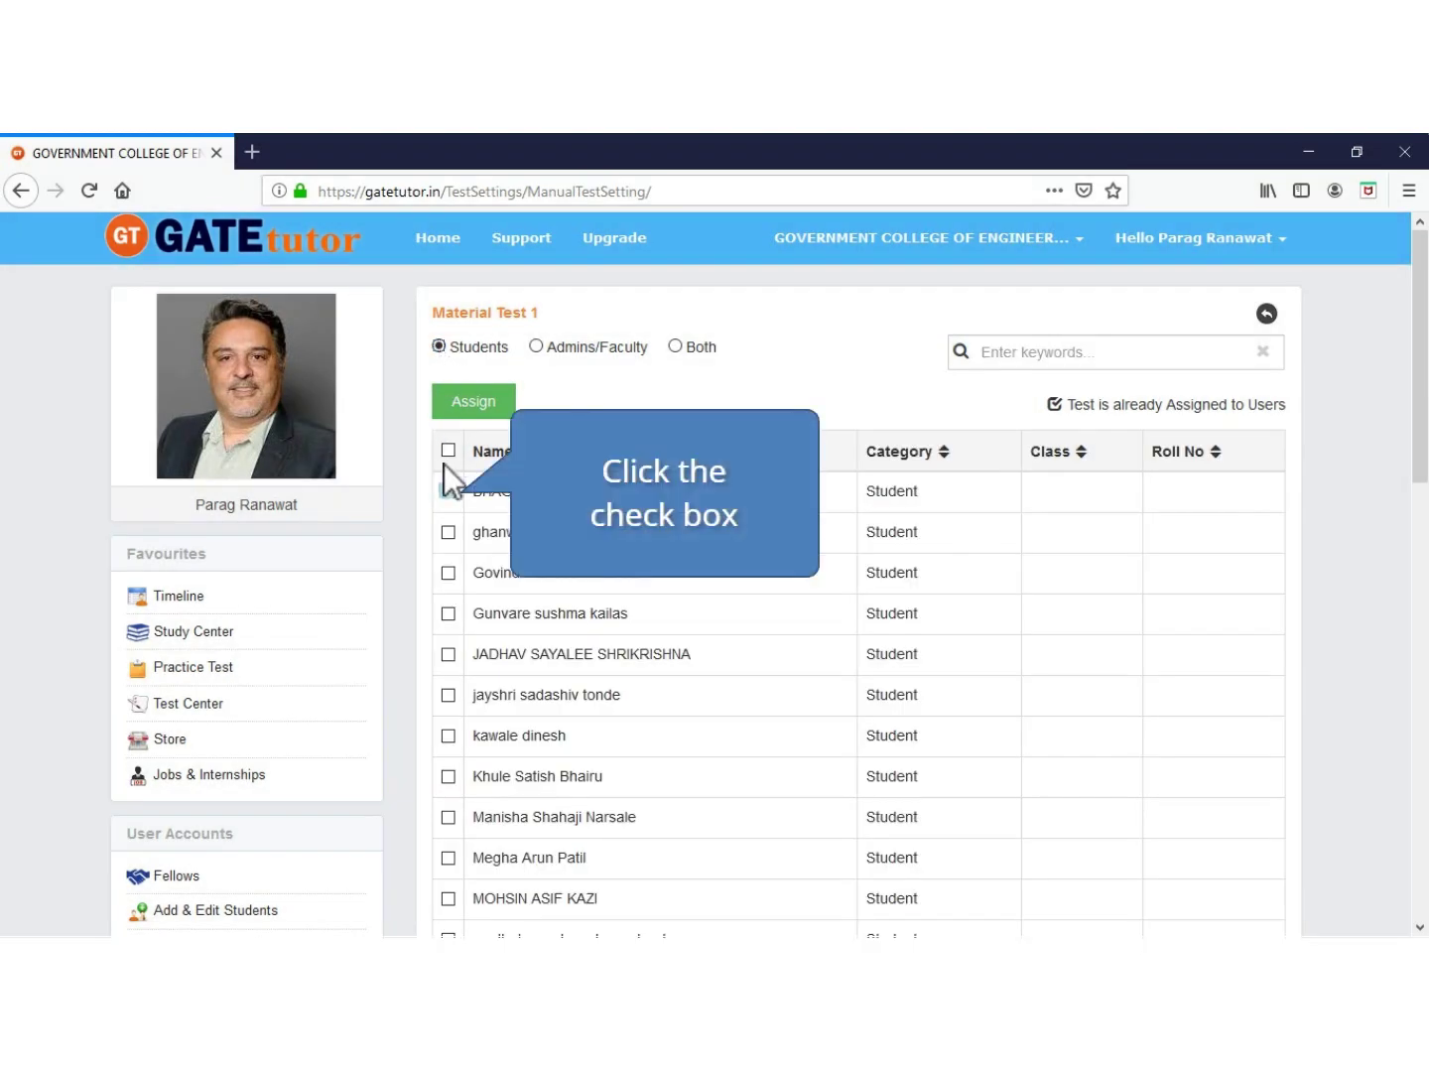
Select all students, assign Material Test 1, dismiss the success message and go back
left_click(449, 491)
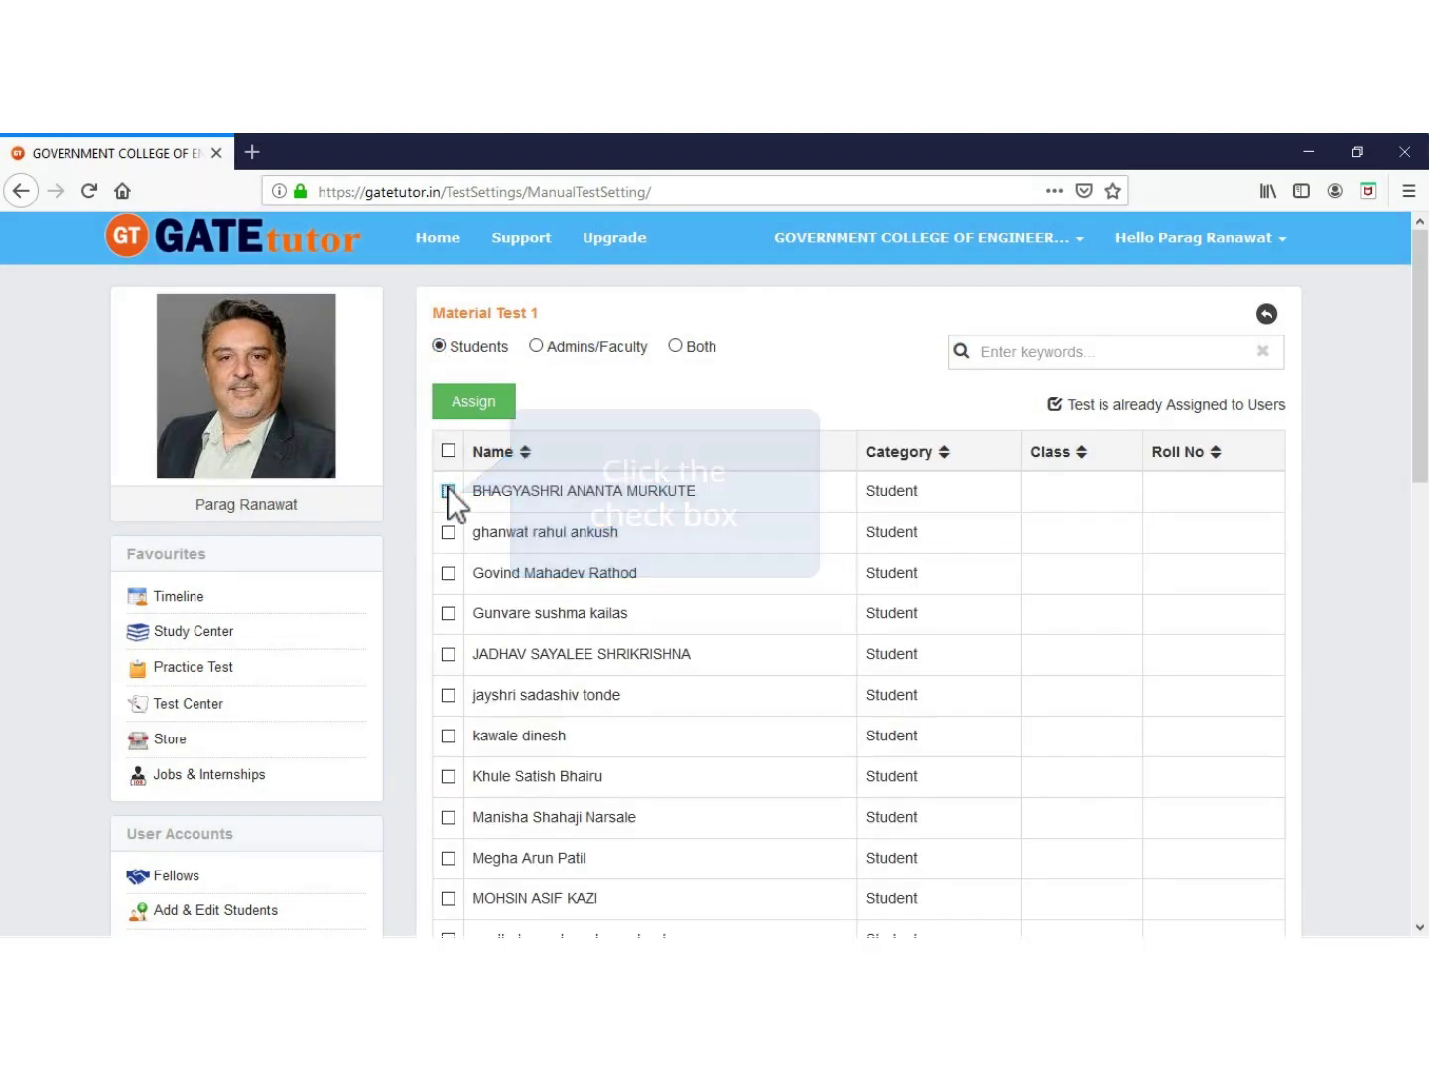
left_click(447, 531)
left_click(449, 573)
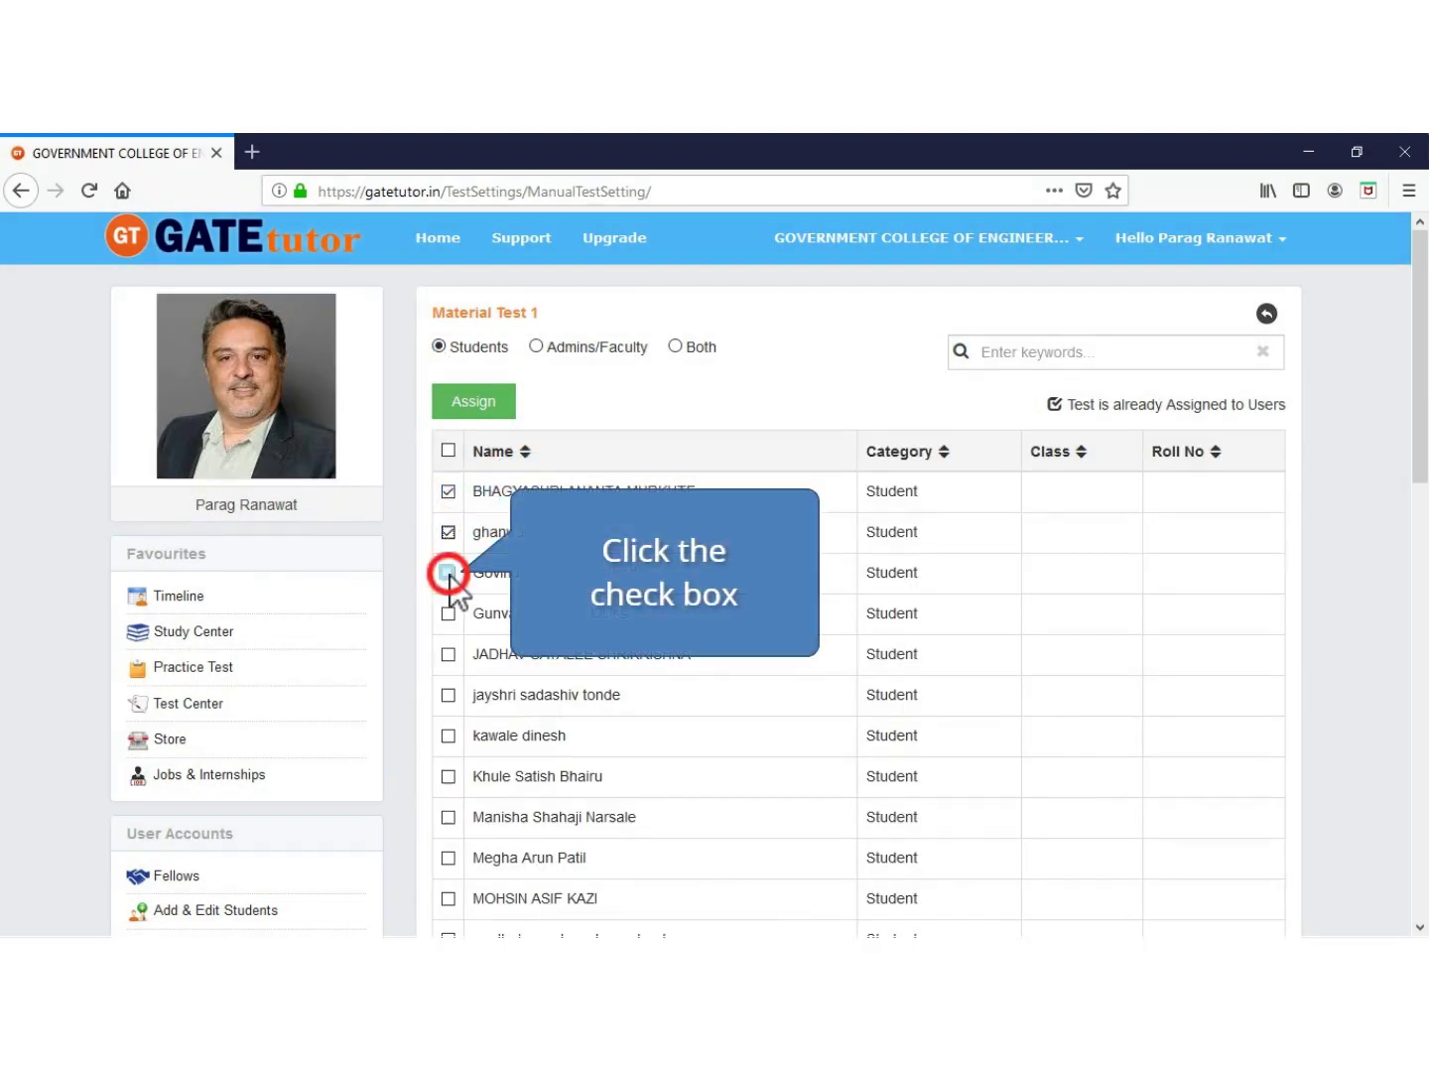
left_click(449, 449)
left_click(473, 399)
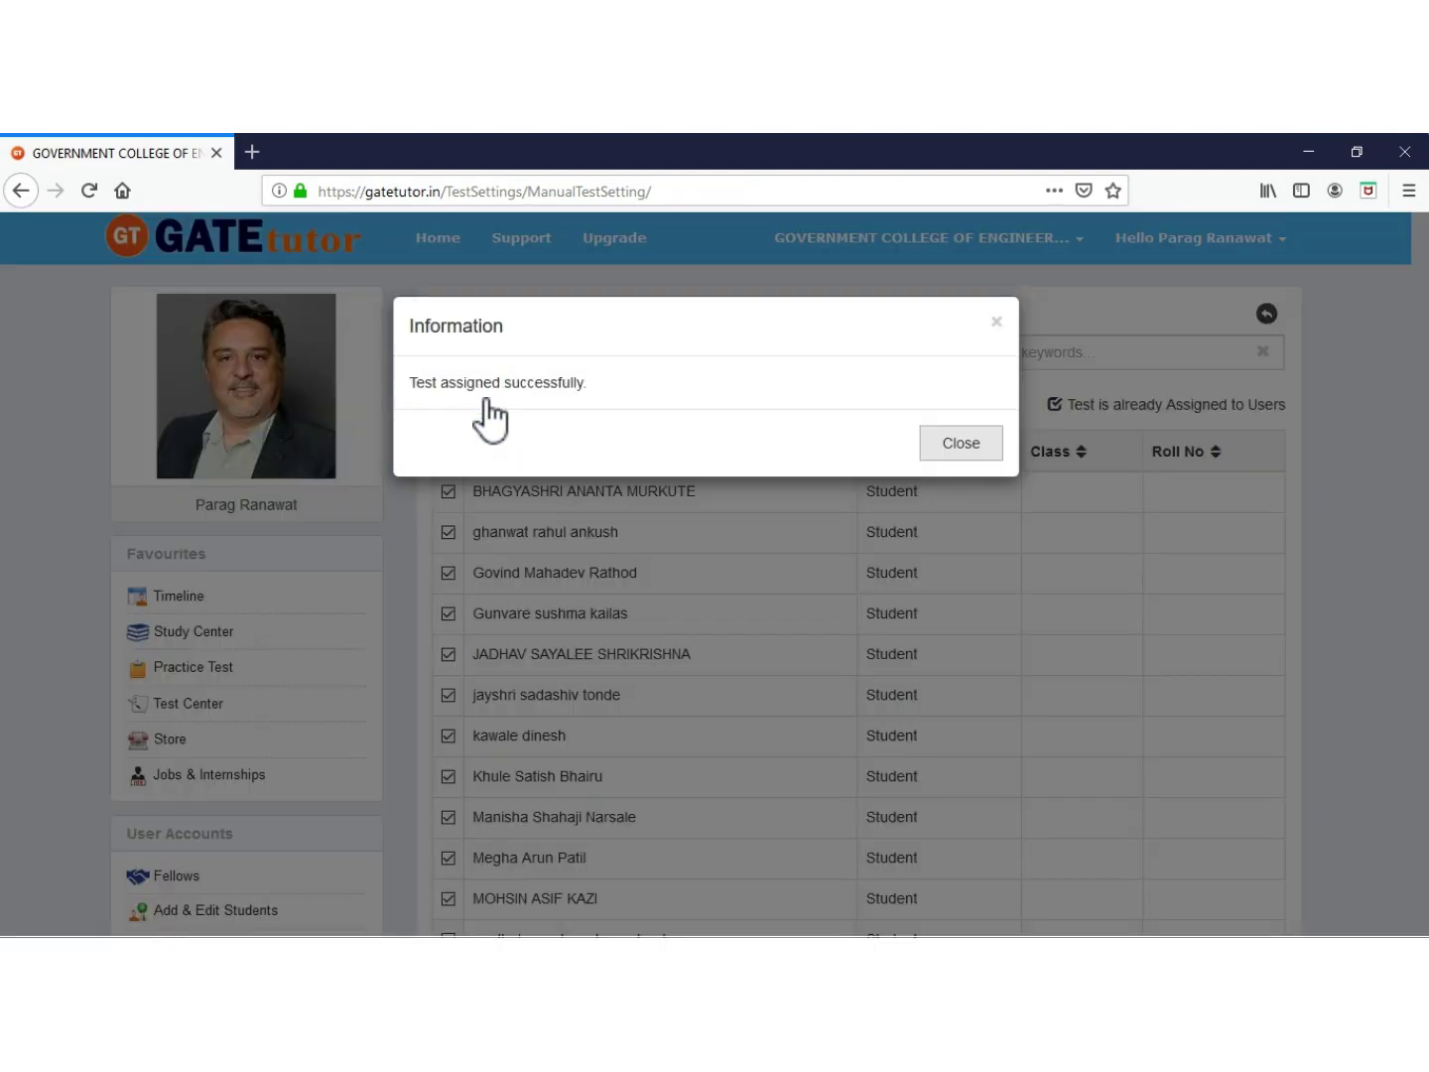
left_click(938, 446)
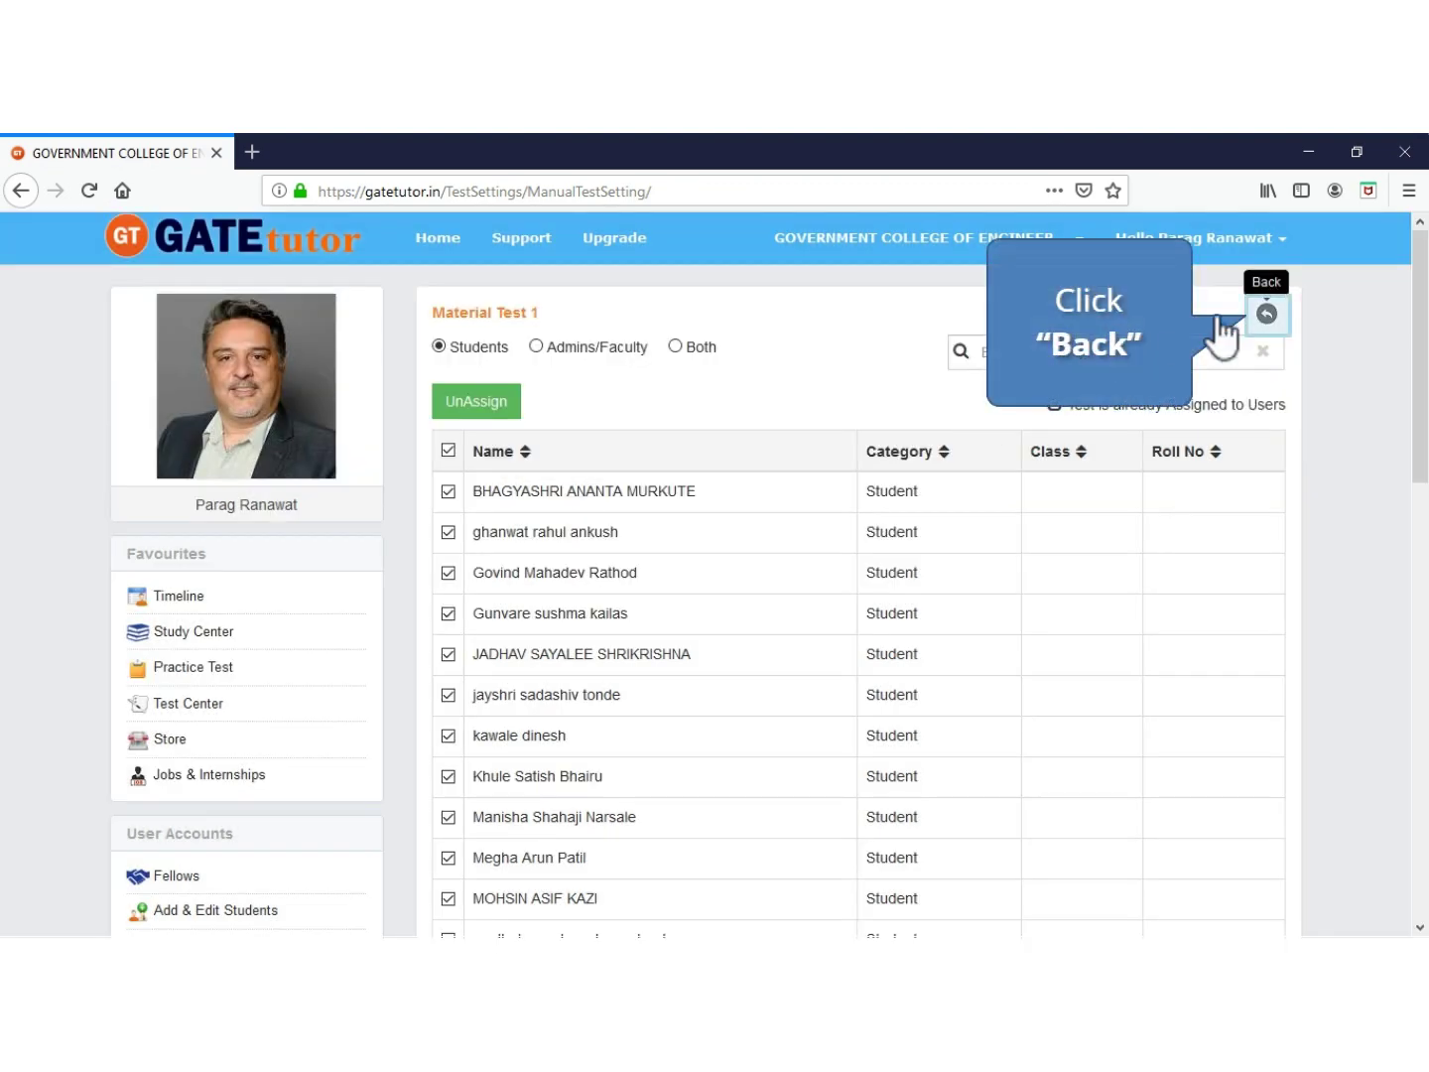
left_click(1266, 314)
key("super")
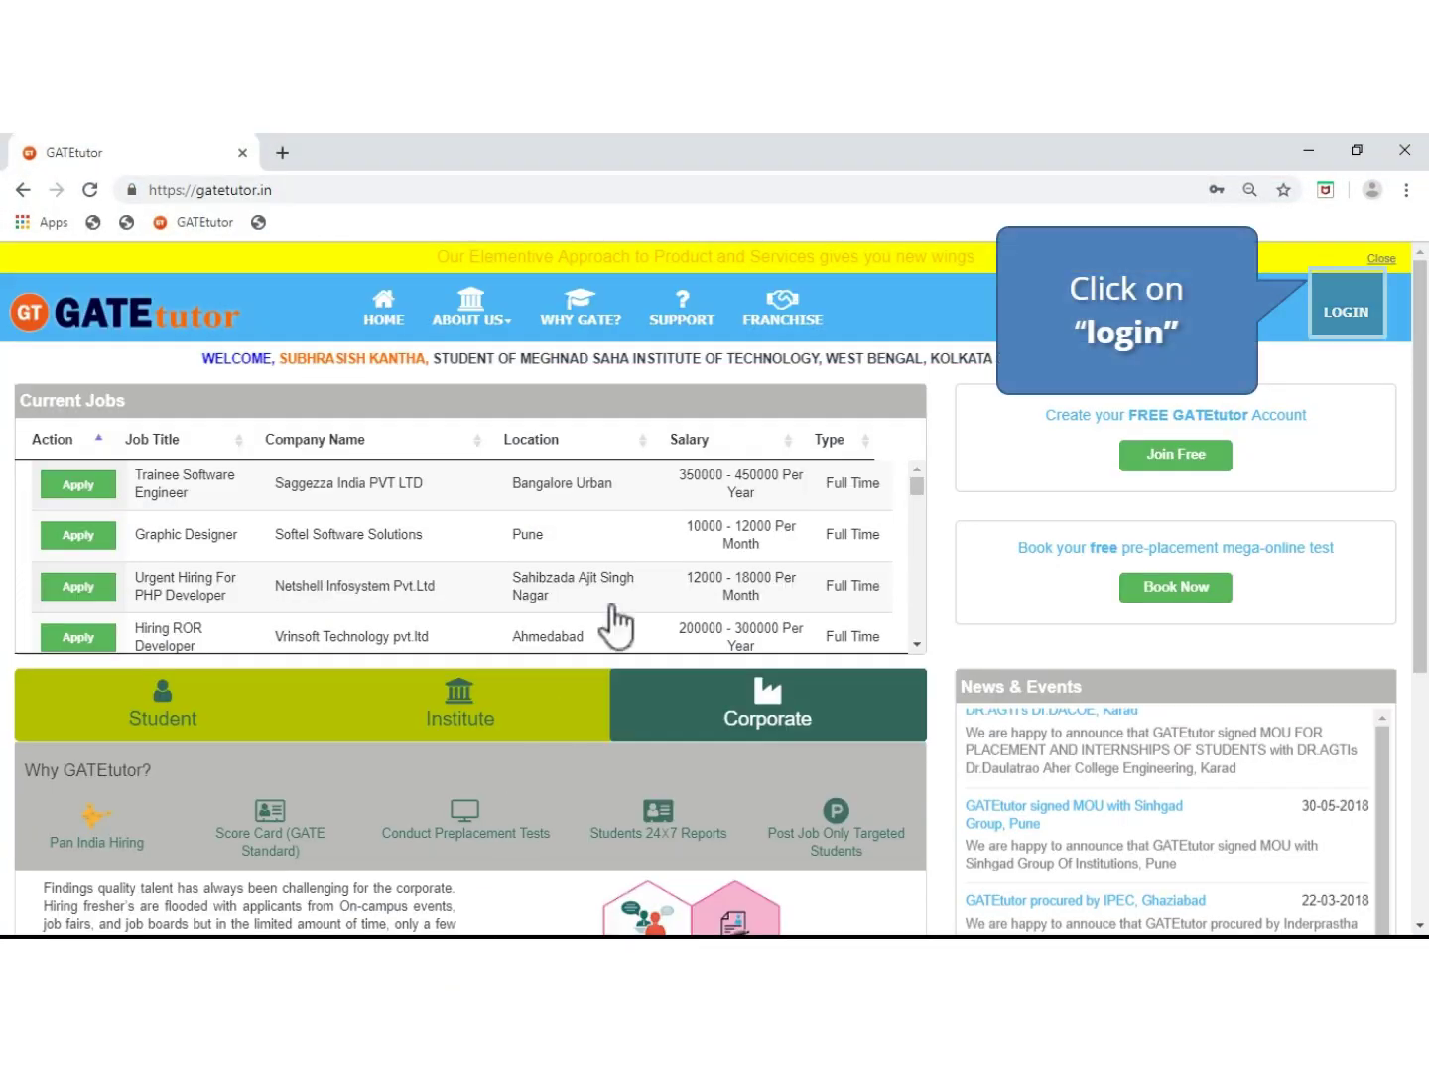
Sign in as the student using the saved autofill e-mail
left_click(1342, 320)
type("rgovin")
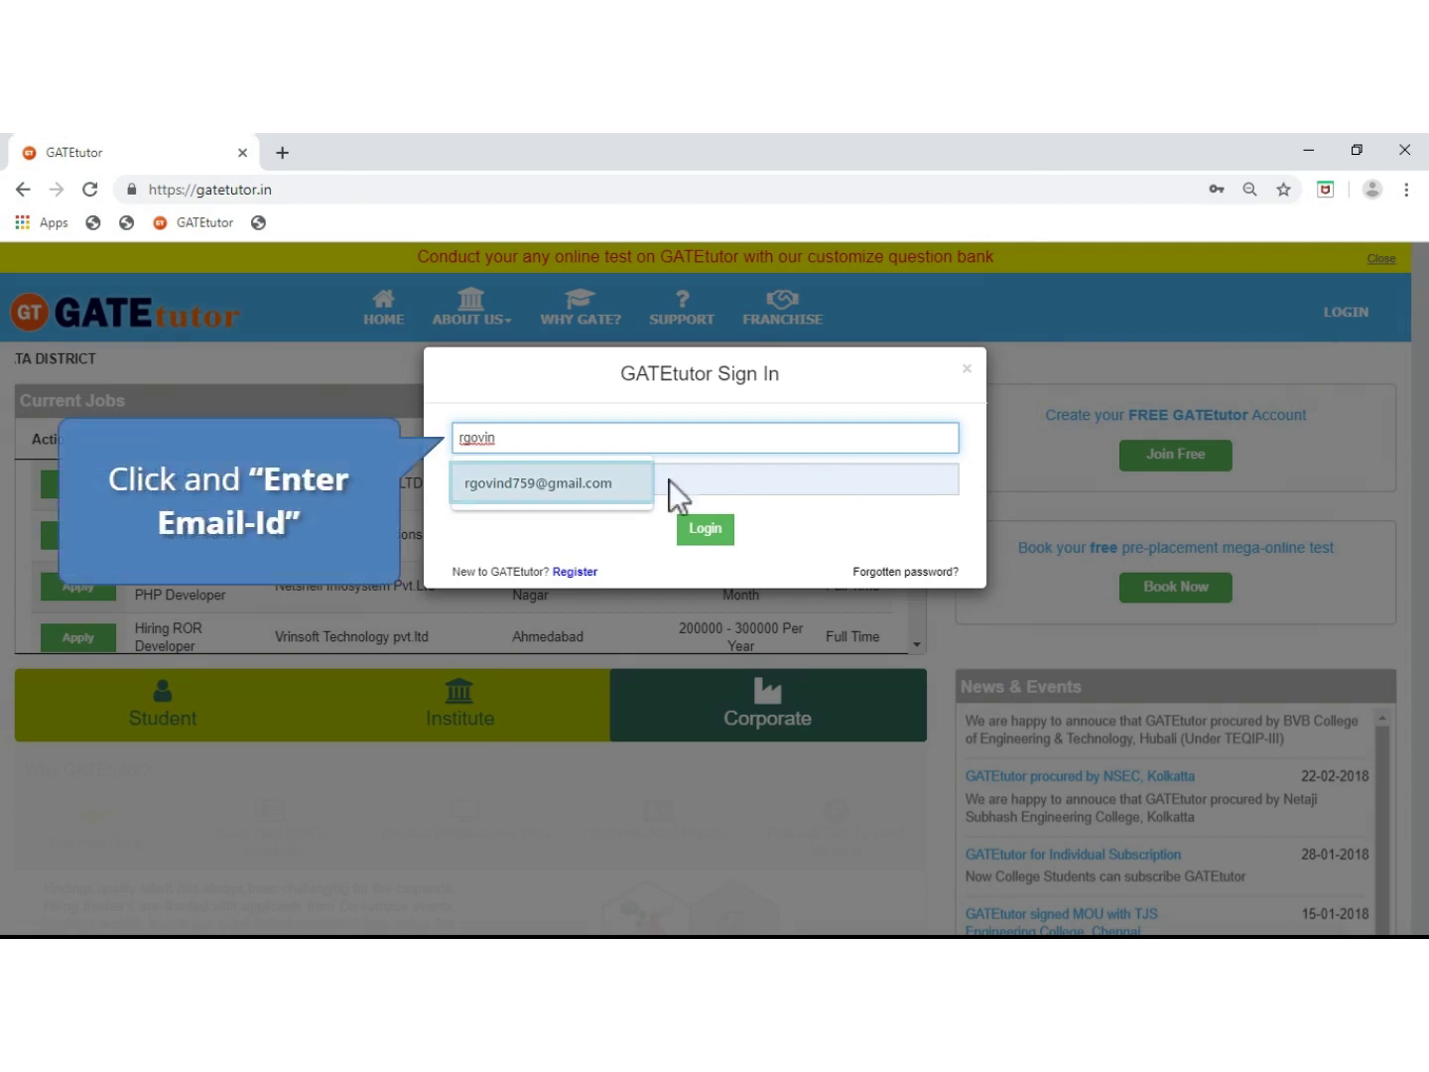
left_click(595, 482)
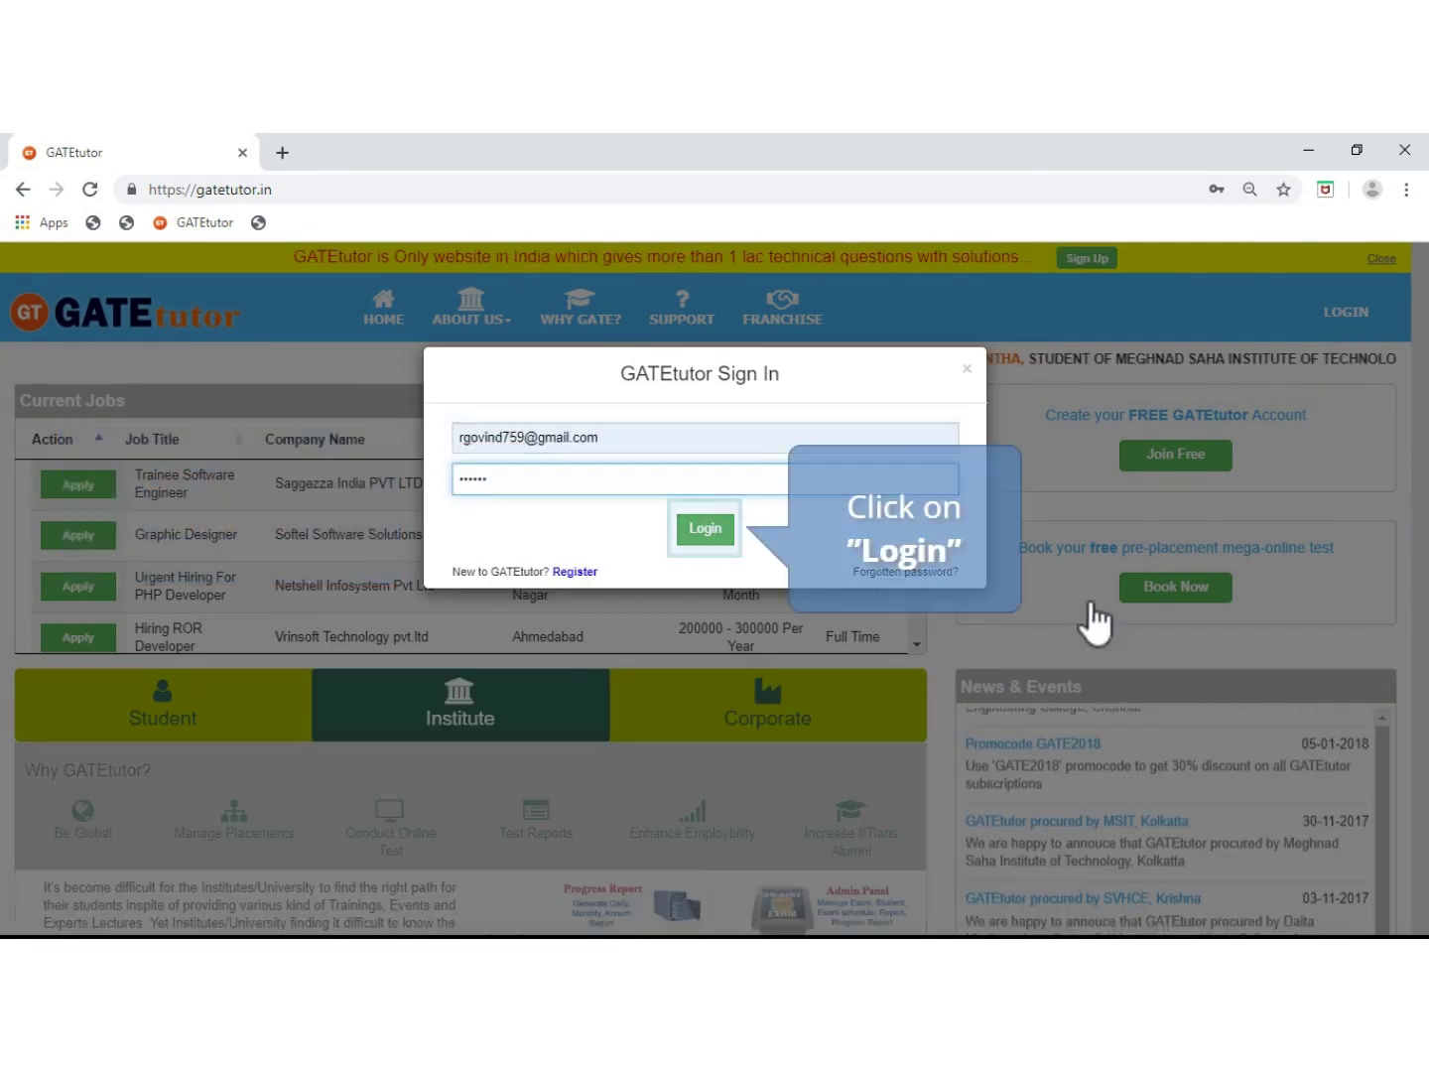
left_click(704, 527)
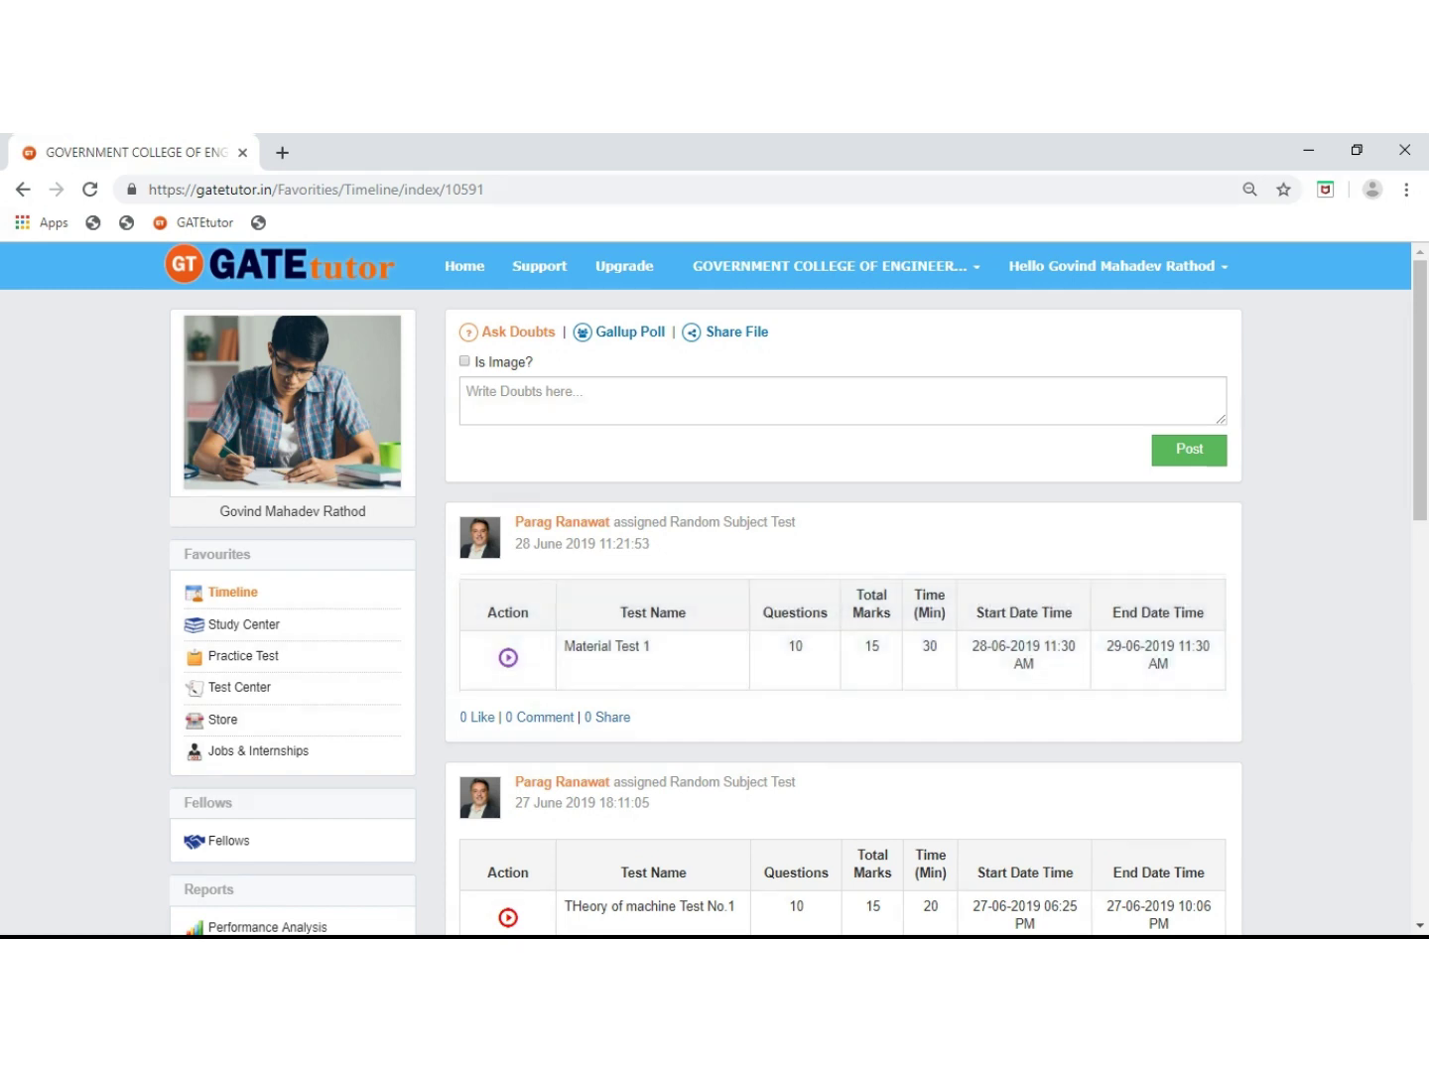
Open the student's Test Center and switch to the Subject Test list
left_click(248, 689)
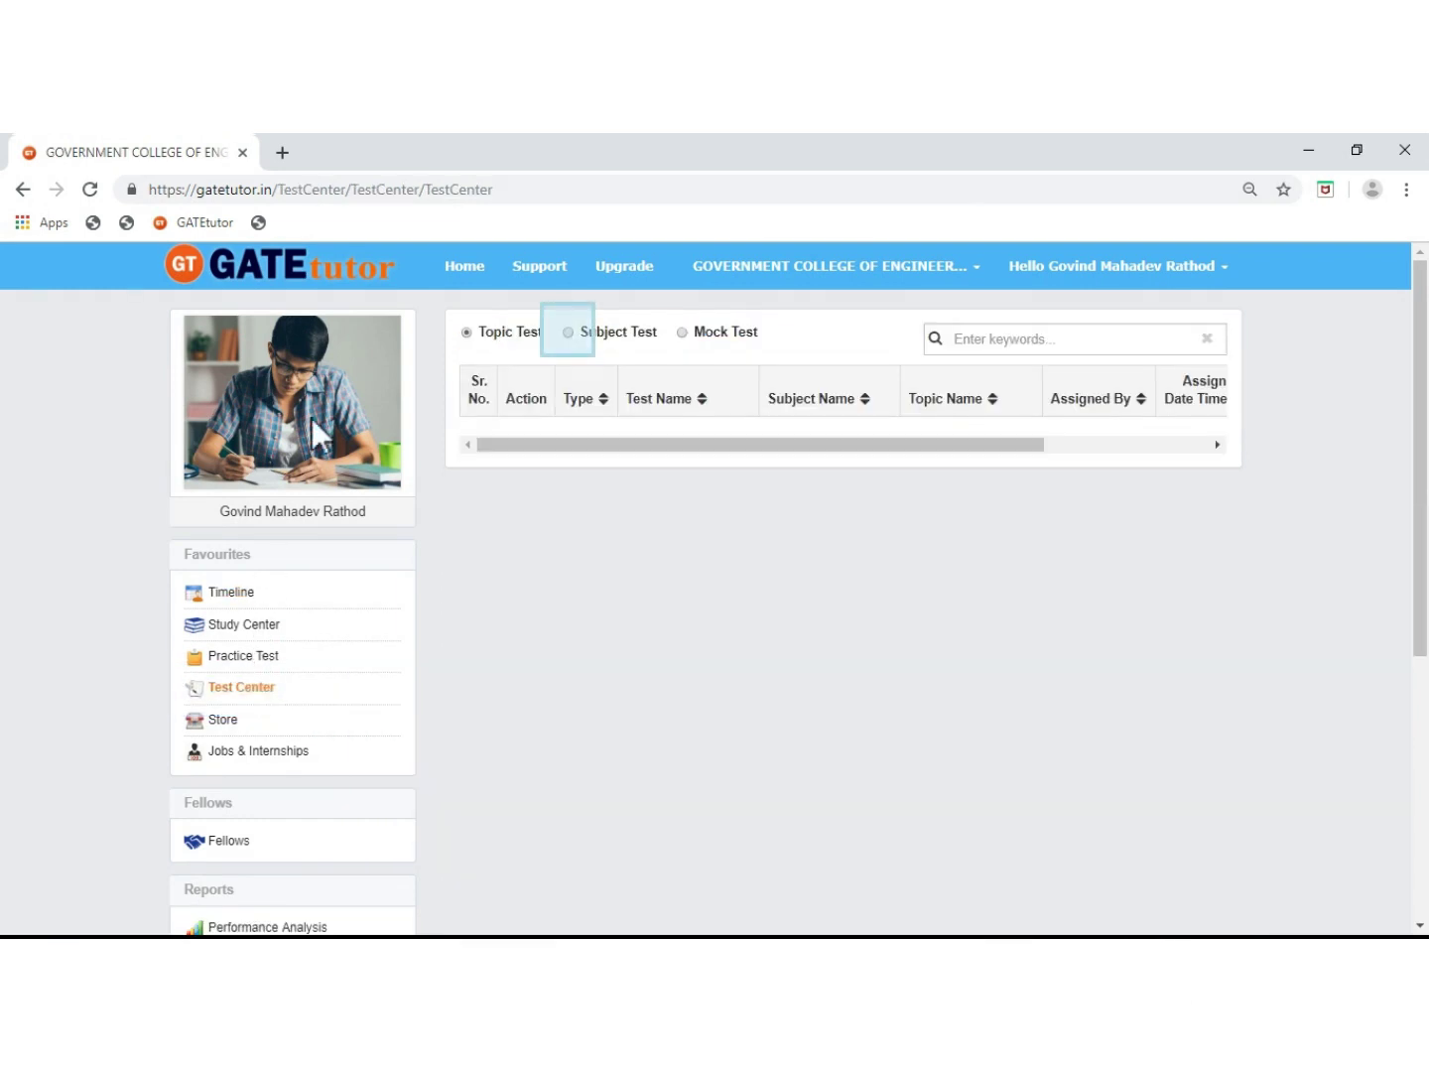
left_click(567, 334)
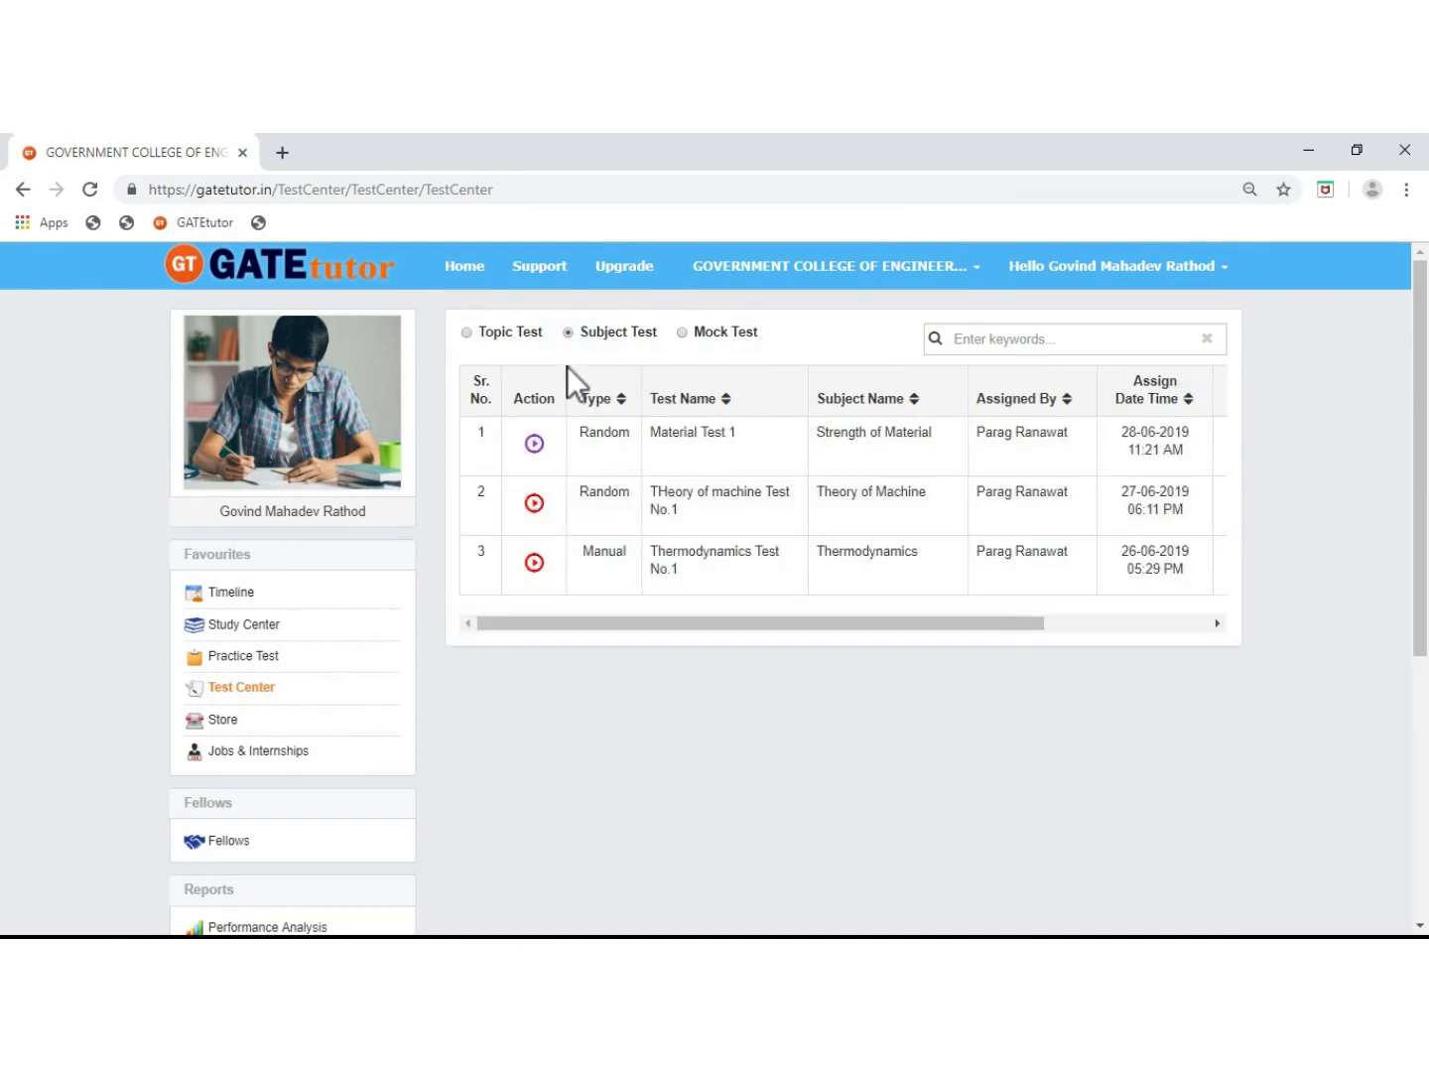